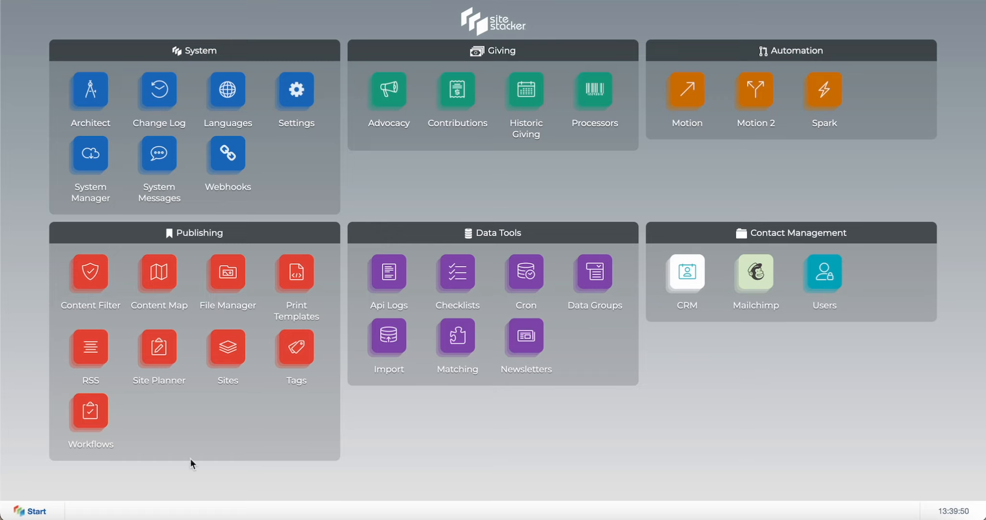
Open Site Planner and select the Training Pages folder under Christian Mission in the site plan
{"action": "left_click", "coordinate": [164, 354]}
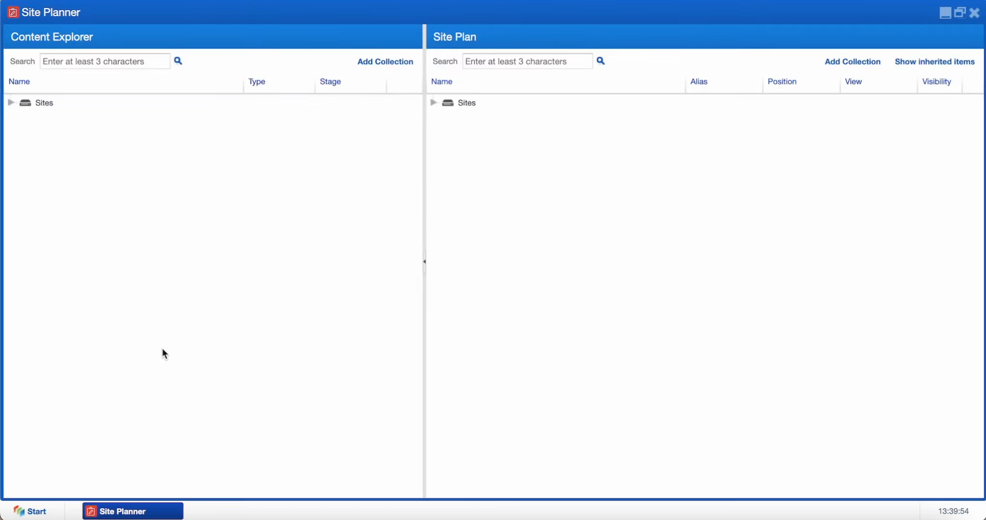
{"action": "left_click", "coordinate": [434, 107]}
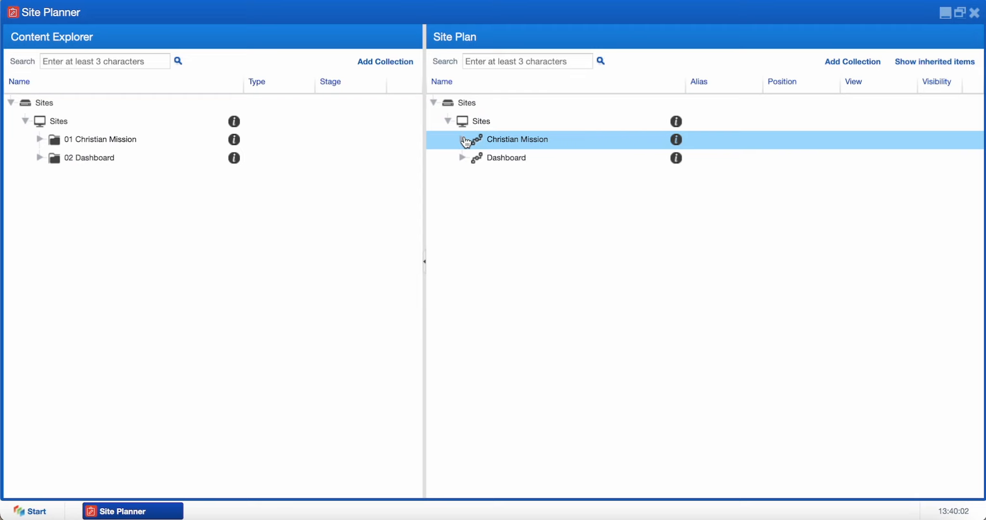
{"action": "left_click", "coordinate": [464, 140]}
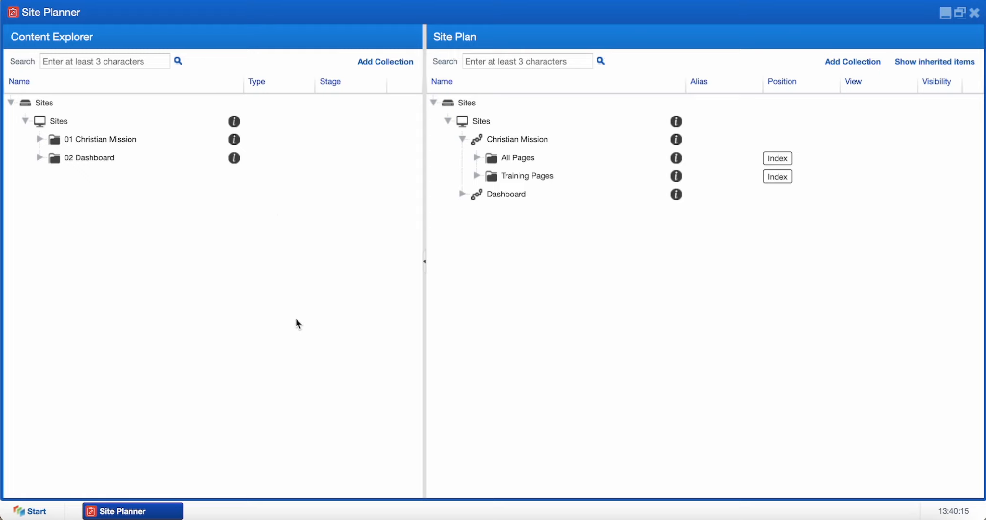
{"action": "left_click", "coordinate": [495, 177]}
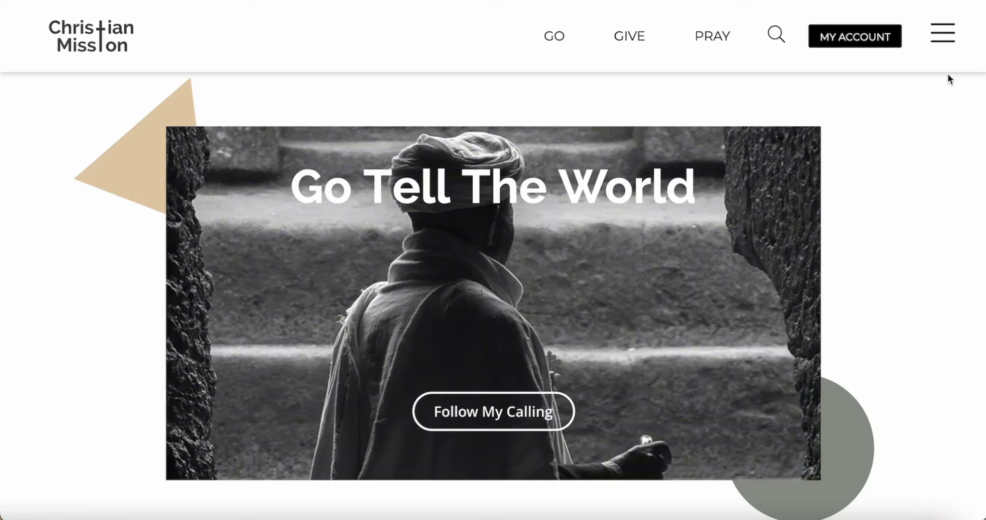
Review the Christian Mission home page down to its footer, including the flyout menu
{"action": "scroll", "coordinate": [407, 74], "scroll_direction": "down", "scroll_amount": 15}
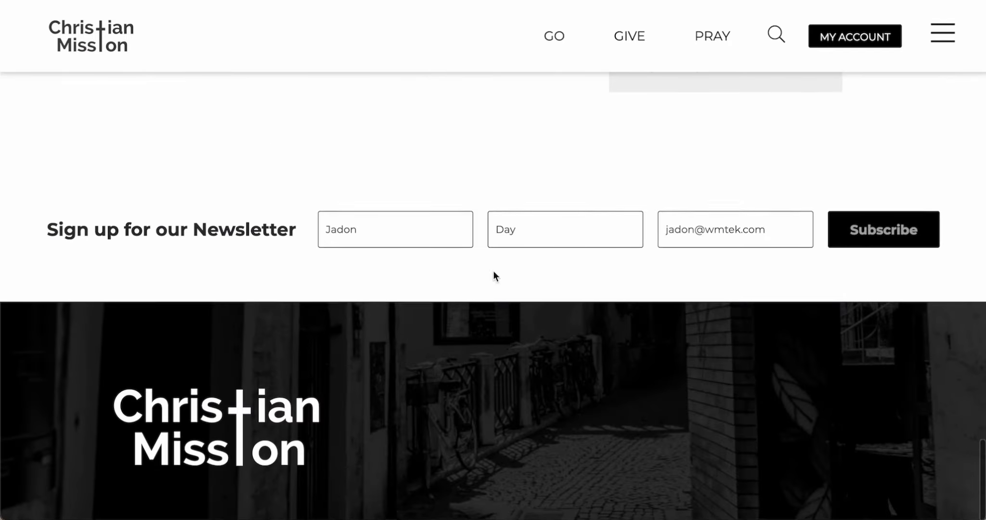
{"action": "left_click", "coordinate": [938, 33]}
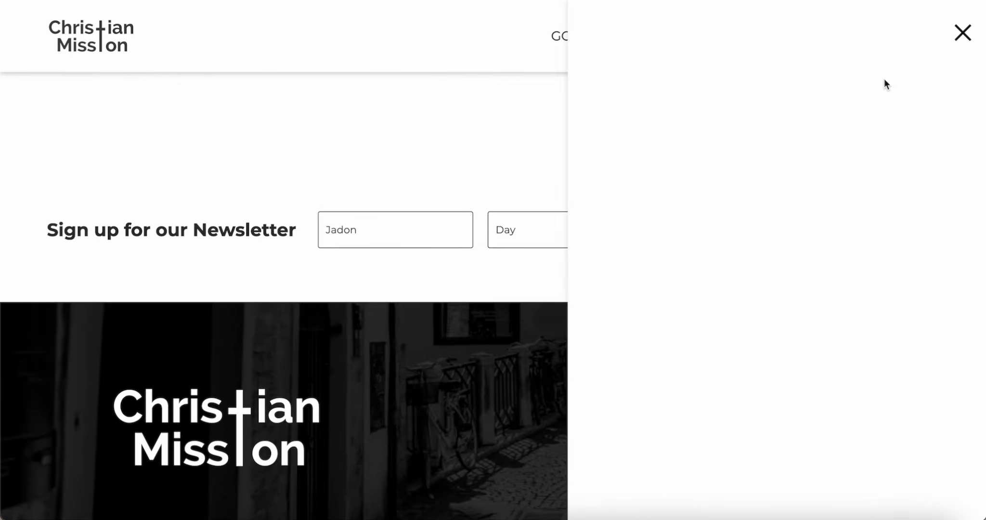
{"action": "left_click", "coordinate": [964, 32]}
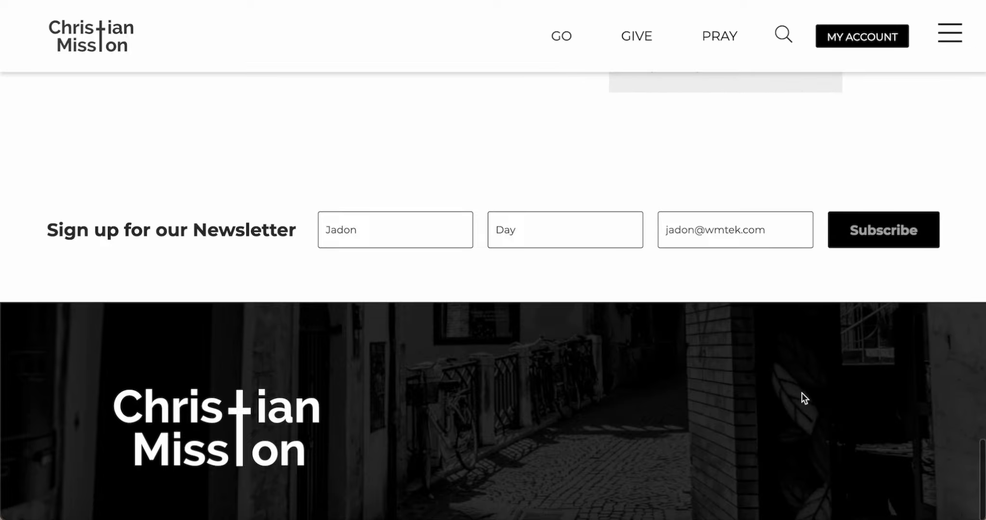
{"action": "scroll", "coordinate": [802, 393], "scroll_direction": "up", "scroll_amount": 10}
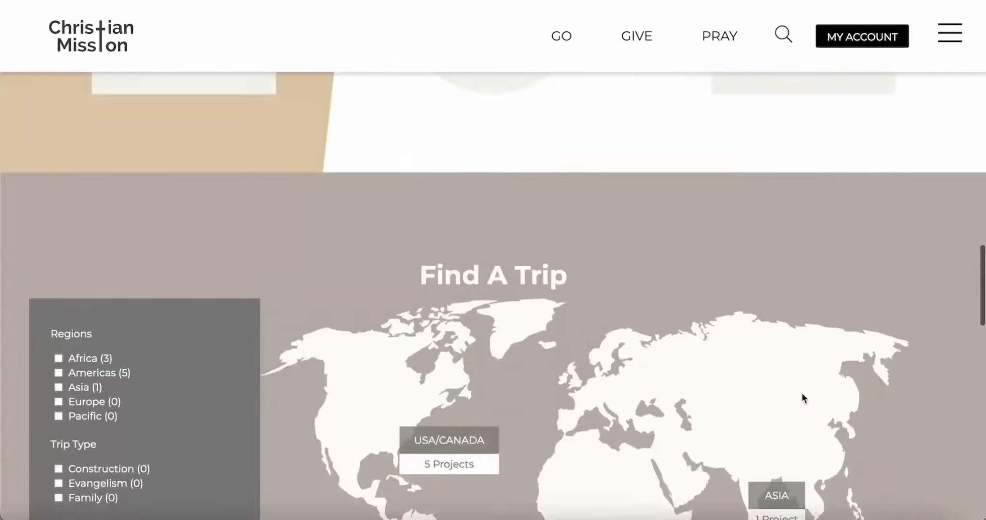
{"action": "scroll", "coordinate": [802, 391], "scroll_direction": "up", "scroll_amount": 10}
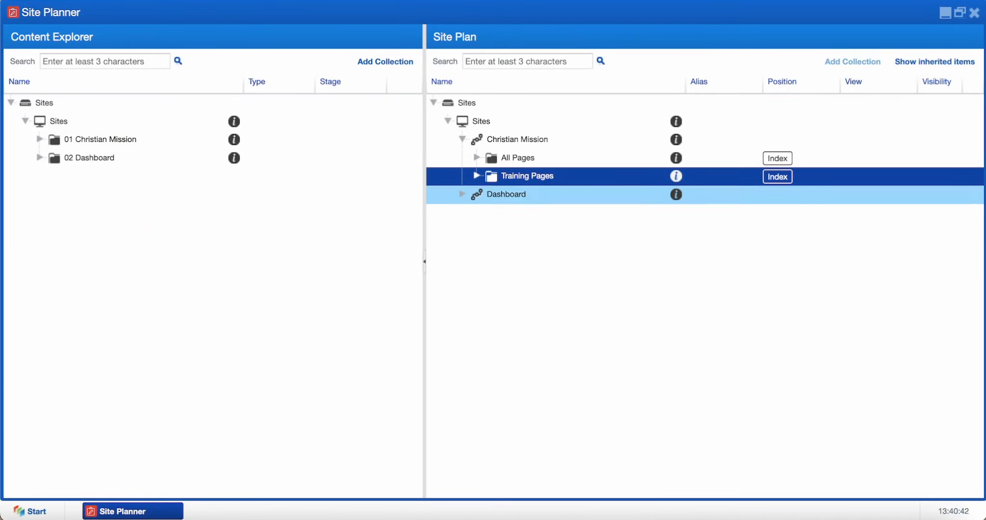
Add a page named Home Training 2 to the Training Pages folder and save it
{"action": "left_click", "coordinate": [476, 176]}
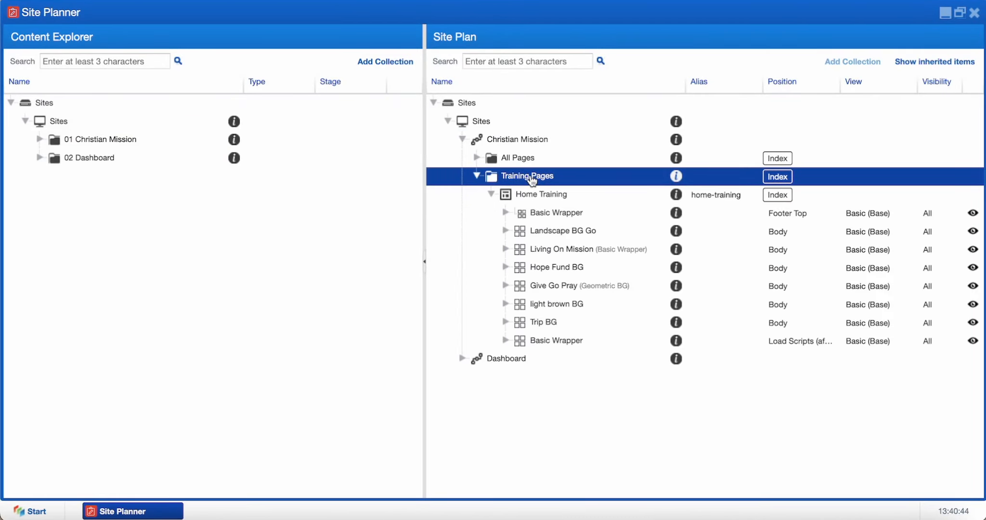
{"action": "left_click", "coordinate": [491, 194]}
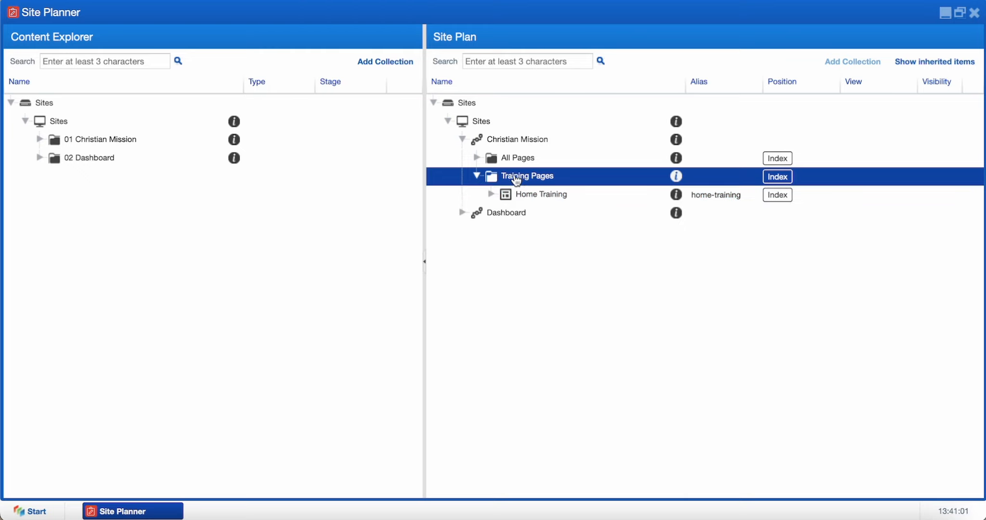
{"action": "right_click", "coordinate": [515, 178]}
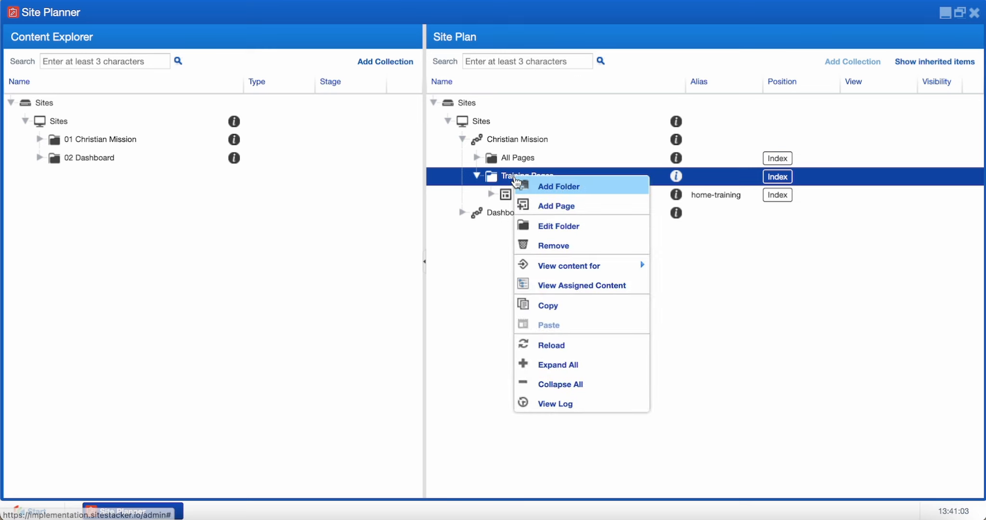
{"action": "left_click", "coordinate": [529, 207]}
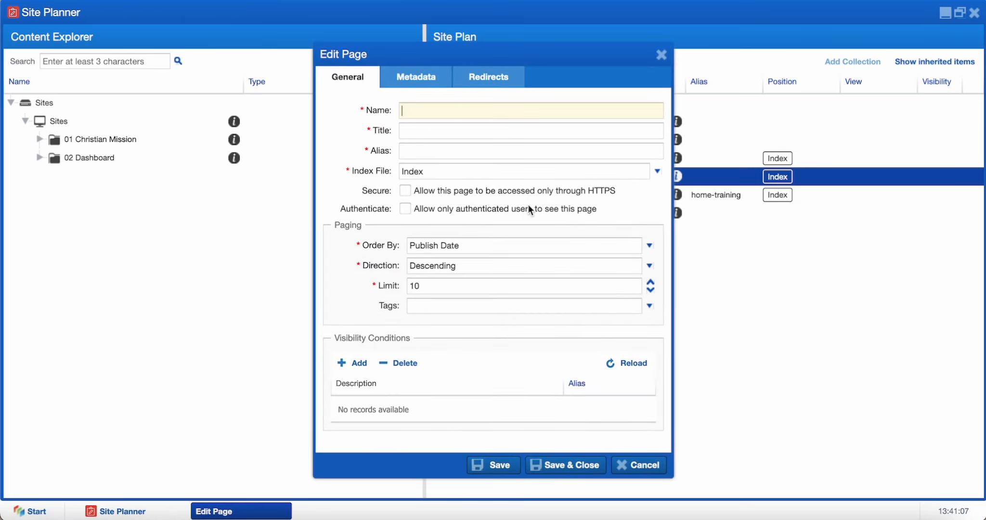
{"action": "type", "text": "Home Training 2"}
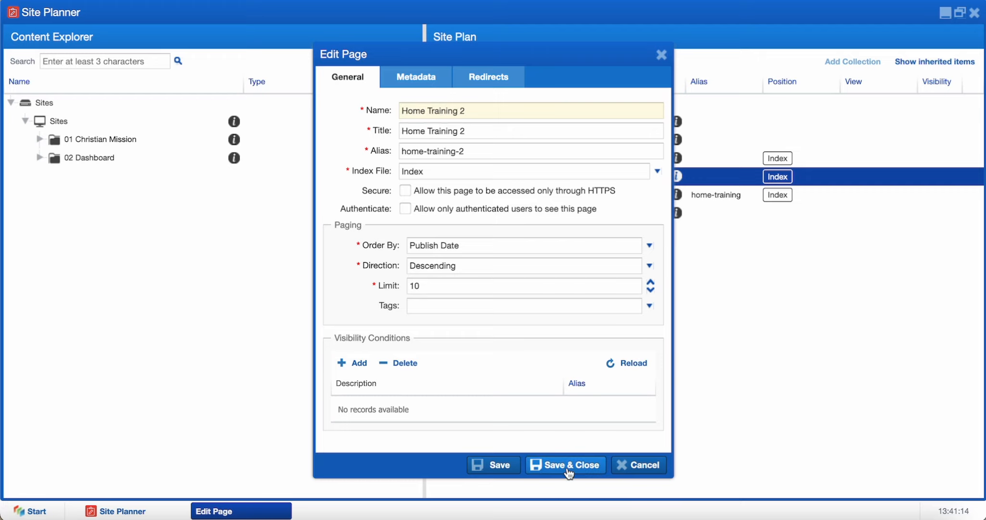
{"action": "left_click", "coordinate": [567, 470]}
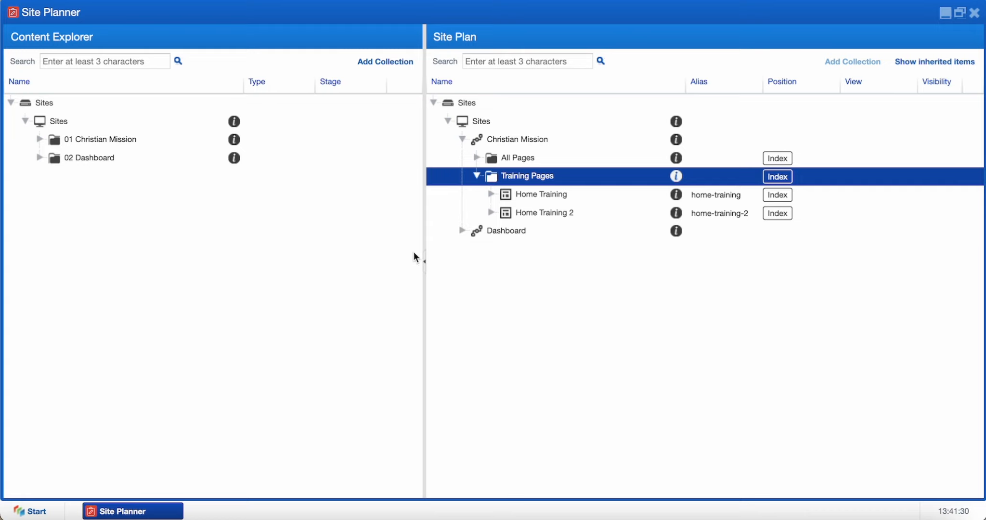
Add a folder named Home Training 2 inside Christian Mission's 09 Static > Training content folder
{"action": "left_click", "coordinate": [40, 141]}
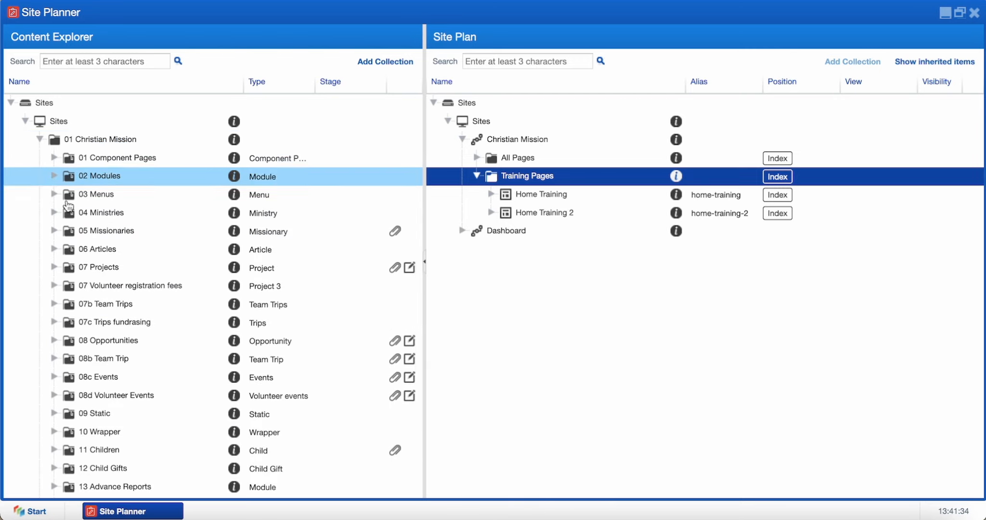
{"action": "left_click", "coordinate": [86, 413]}
{"action": "left_click", "coordinate": [54, 414]}
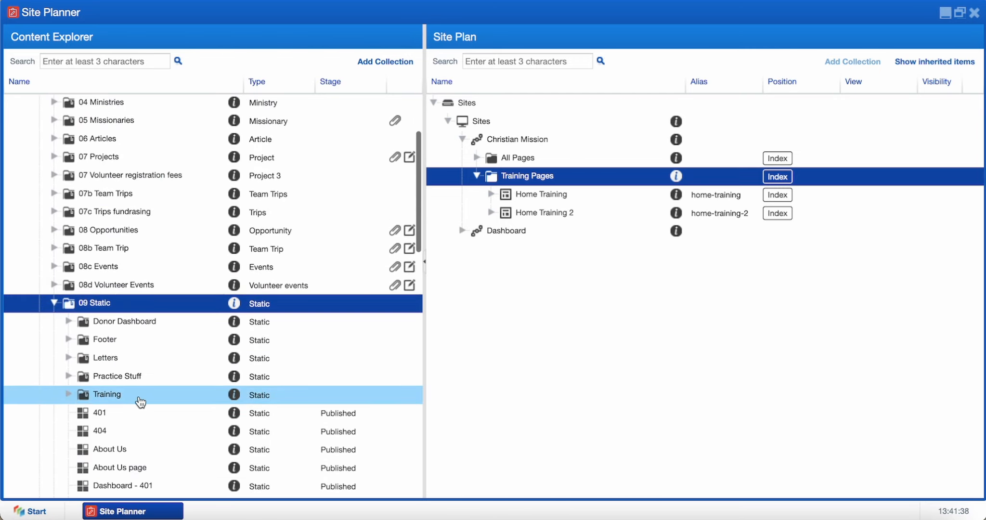
{"action": "left_click", "coordinate": [69, 393]}
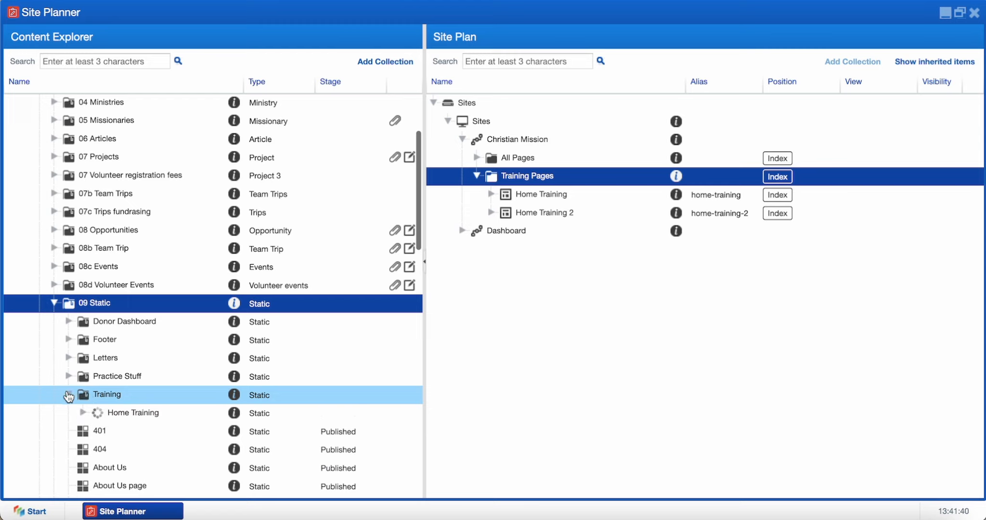
{"action": "left_click", "coordinate": [83, 412]}
{"action": "right_click", "coordinate": [107, 401]}
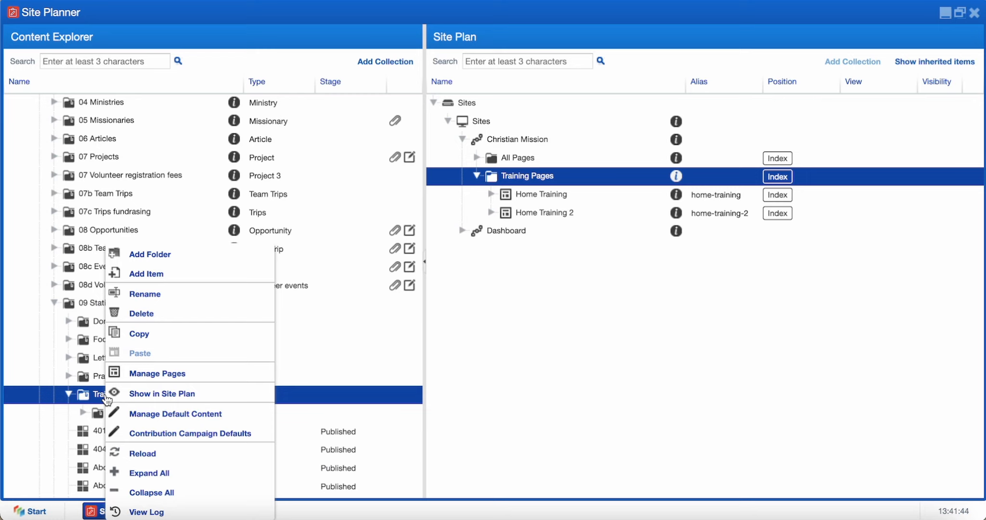
{"action": "left_click", "coordinate": [145, 260]}
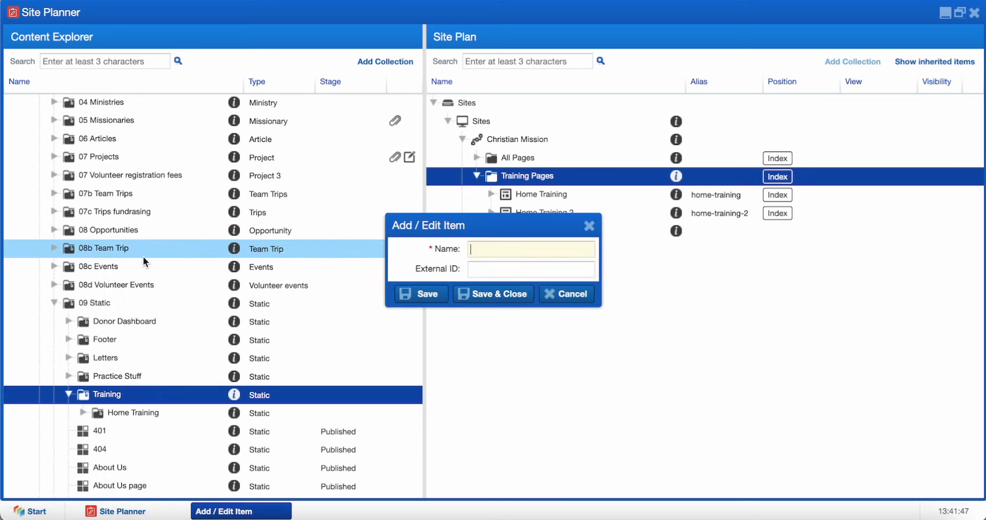
{"action": "type", "text": "Home Training 2"}
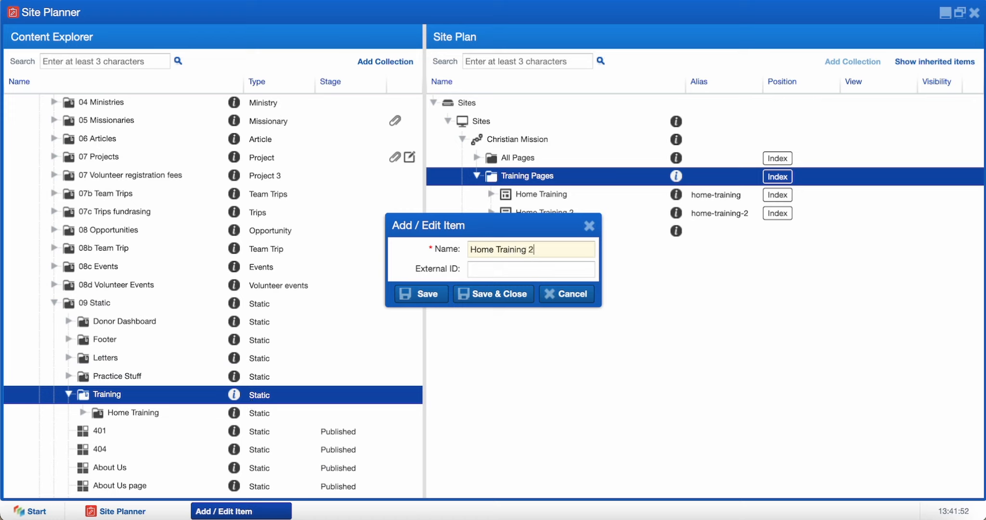
{"action": "left_click", "coordinate": [495, 293]}
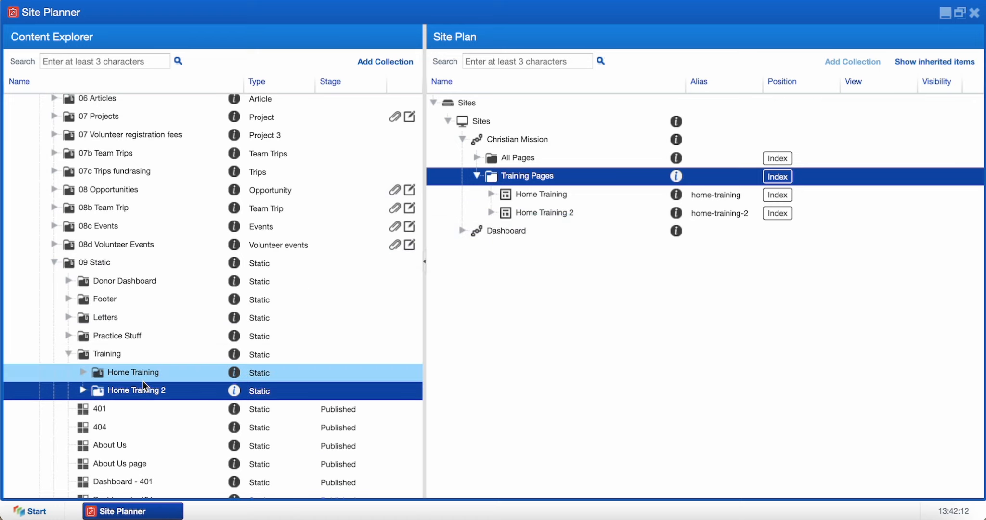
Preview the Home Training 2 page from the site plan
{"action": "left_click", "coordinate": [520, 213]}
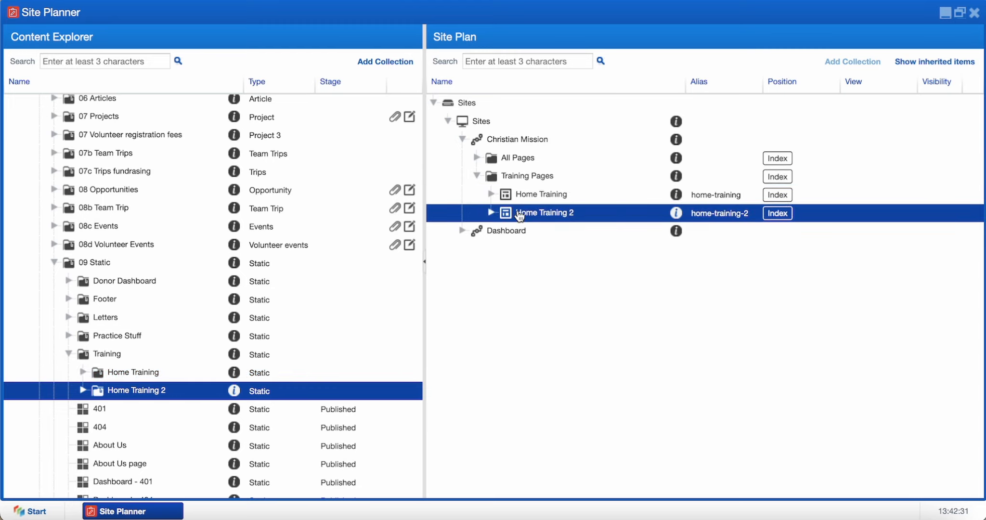
{"action": "right_click", "coordinate": [519, 215]}
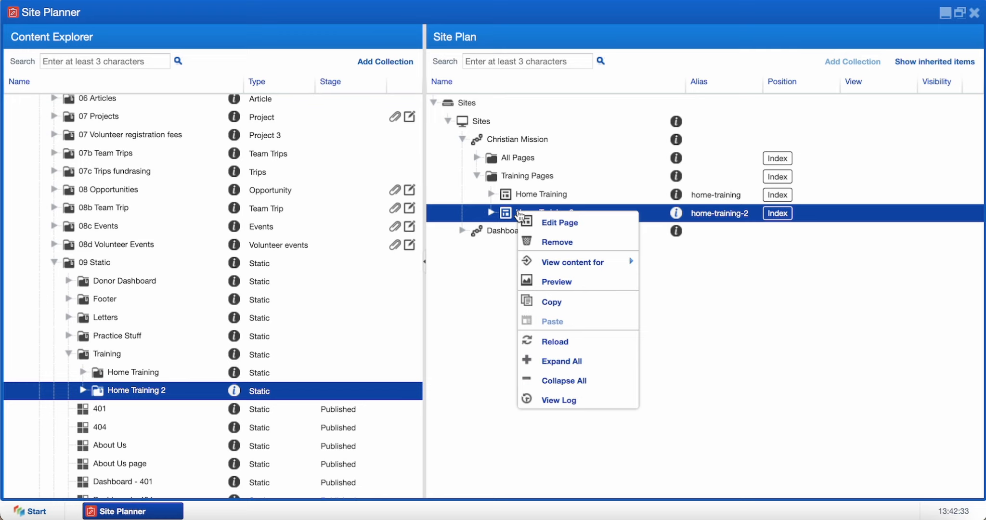
{"action": "left_click", "coordinate": [561, 282]}
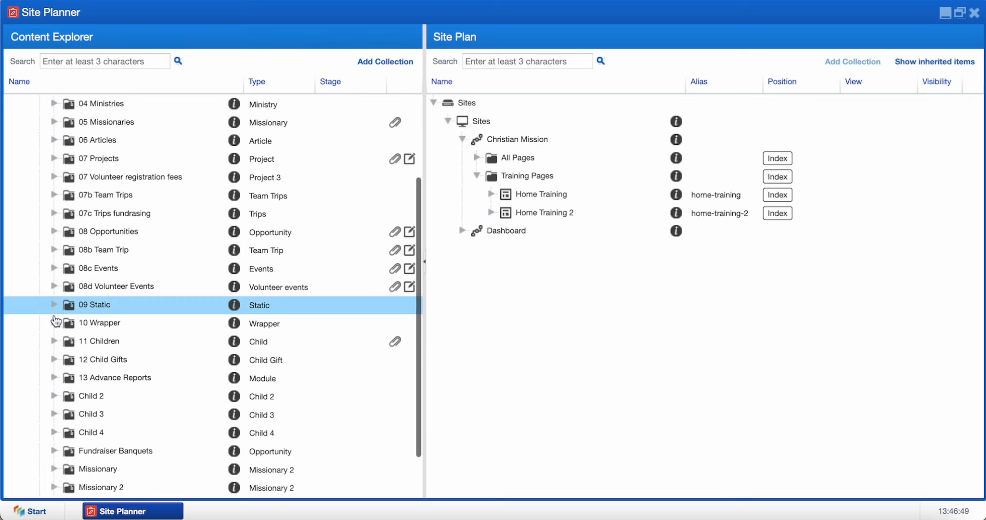
Create a wrapper item titled Hero Background in the 10 Wrapper content folder
{"action": "left_click", "coordinate": [55, 321]}
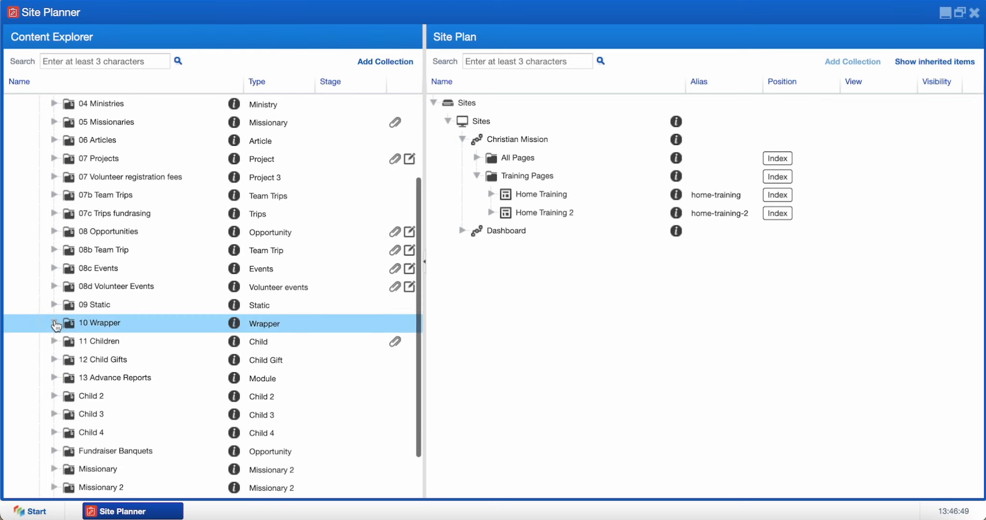
{"action": "scroll", "coordinate": [57, 322], "scroll_direction": "down", "scroll_amount": 3}
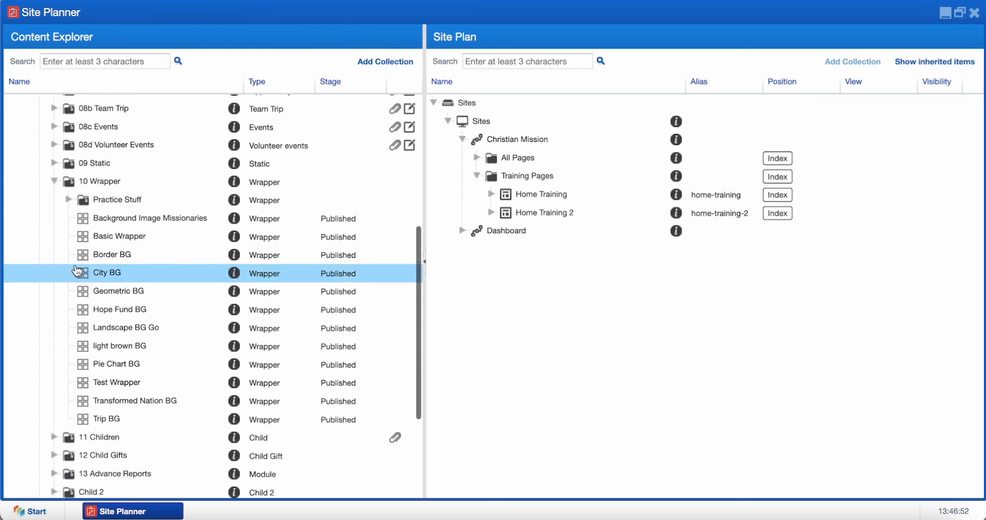
{"action": "right_click", "coordinate": [98, 191]}
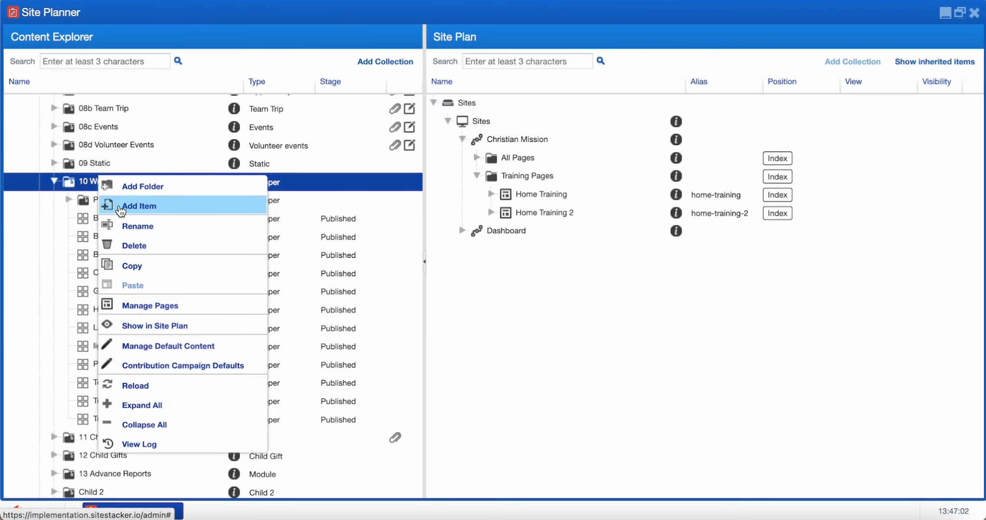
{"action": "left_click", "coordinate": [115, 206]}
{"action": "left_click", "coordinate": [242, 73]}
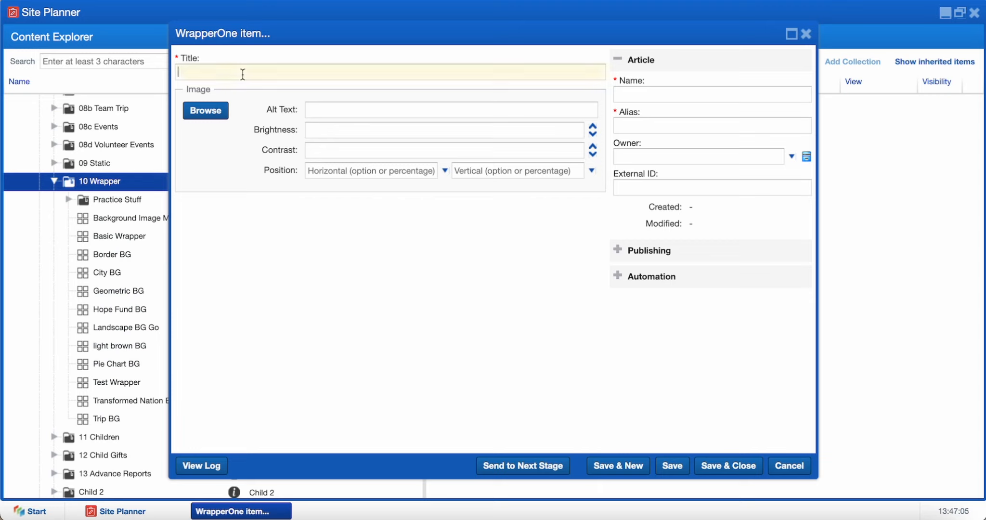
{"action": "type", "text": "Hero Background"}
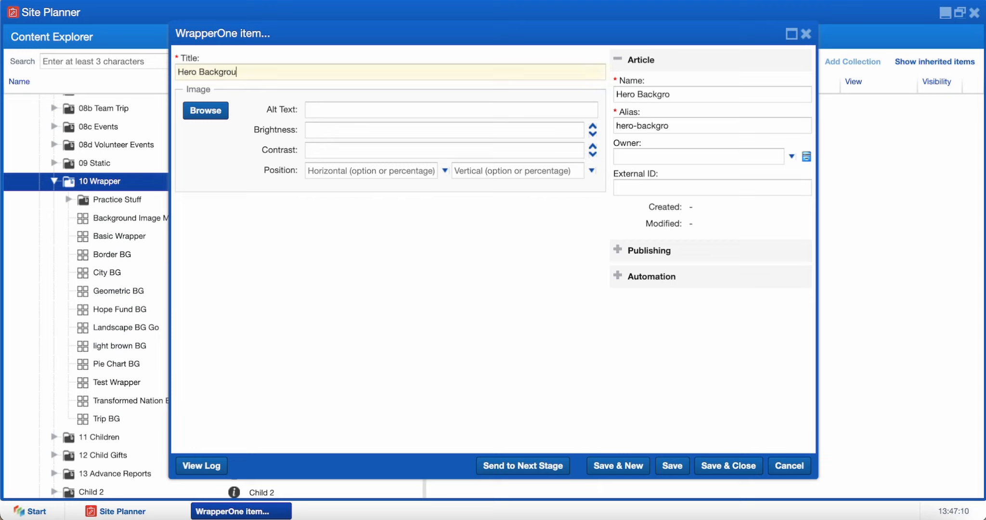
Set the "black and white" picture as the Hero Background wrapper's image and save the item
{"action": "left_click", "coordinate": [218, 107]}
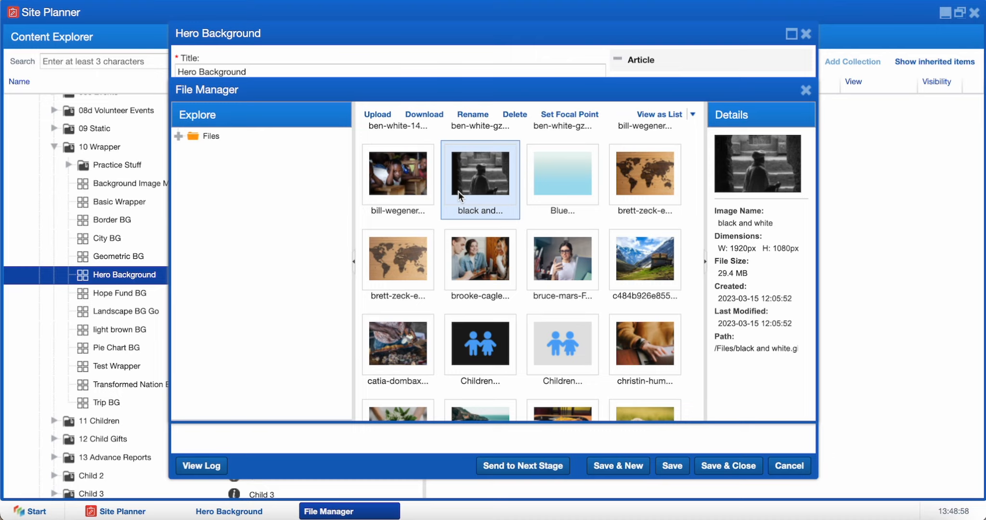
{"action": "double_click", "coordinate": [458, 191]}
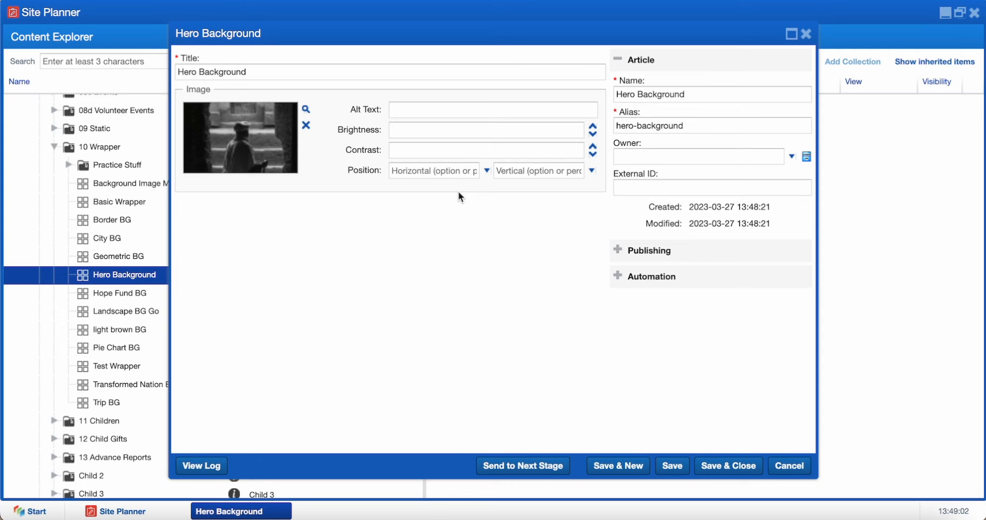
{"action": "left_click", "coordinate": [728, 467]}
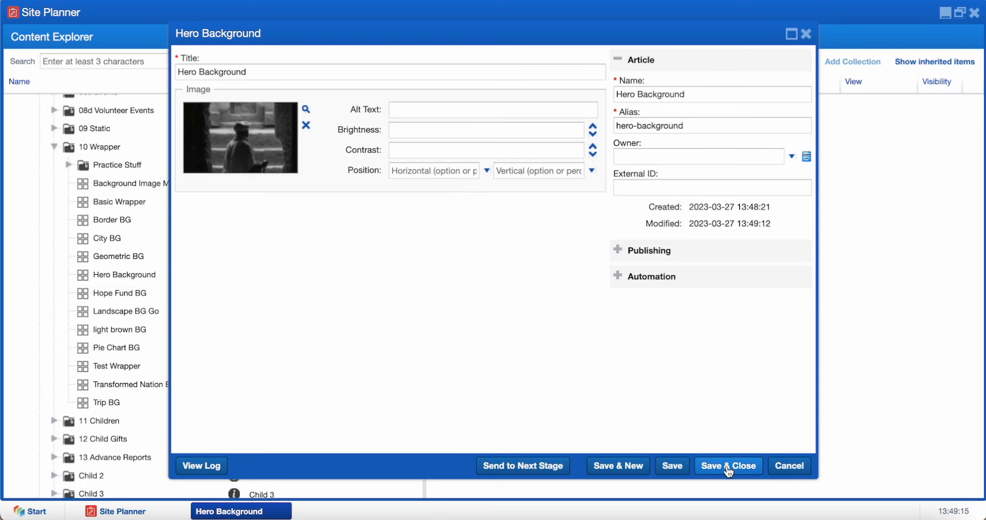
Assign the Landscape BG Go wrapper to the Home Training 2 page in the Hero position with the Basic (Base) view
{"action": "left_click", "coordinate": [157, 320]}
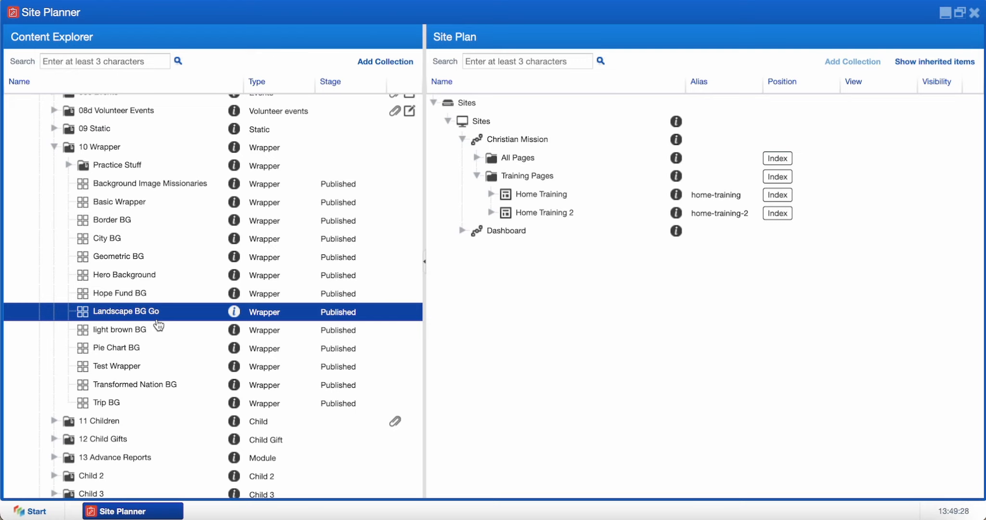
{"action": "left_click_drag", "start_coordinate": [155, 319], "coordinate": [529, 214]}
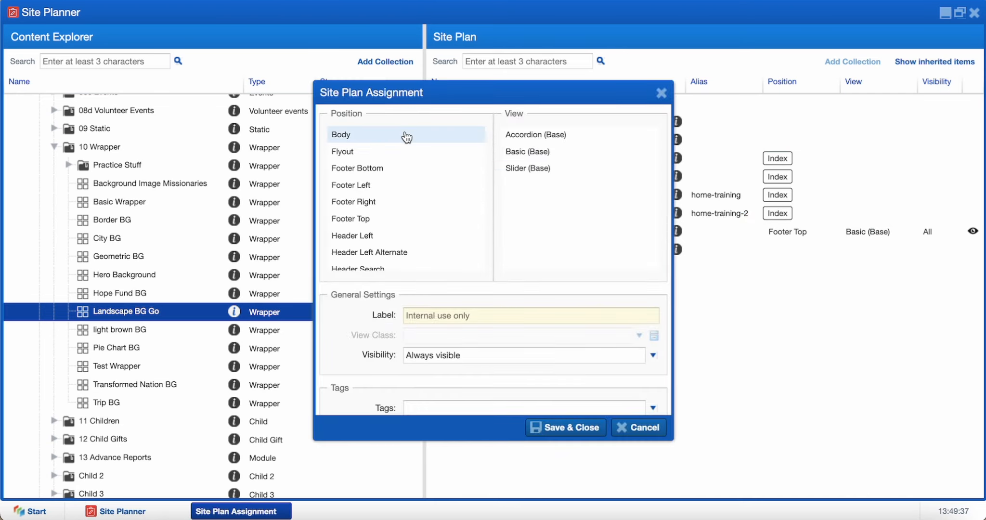
{"action": "left_click", "coordinate": [439, 136]}
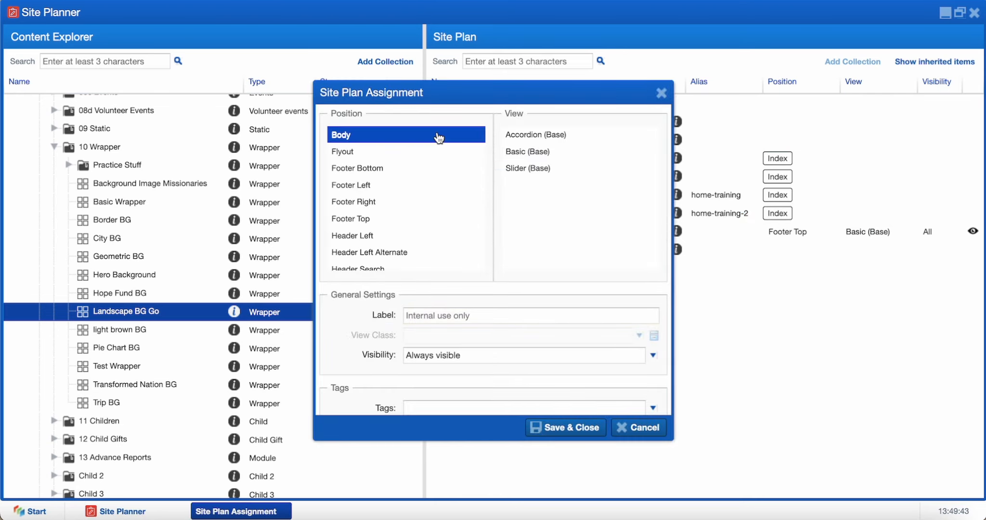
{"action": "scroll", "coordinate": [438, 138], "scroll_direction": "down", "scroll_amount": 3}
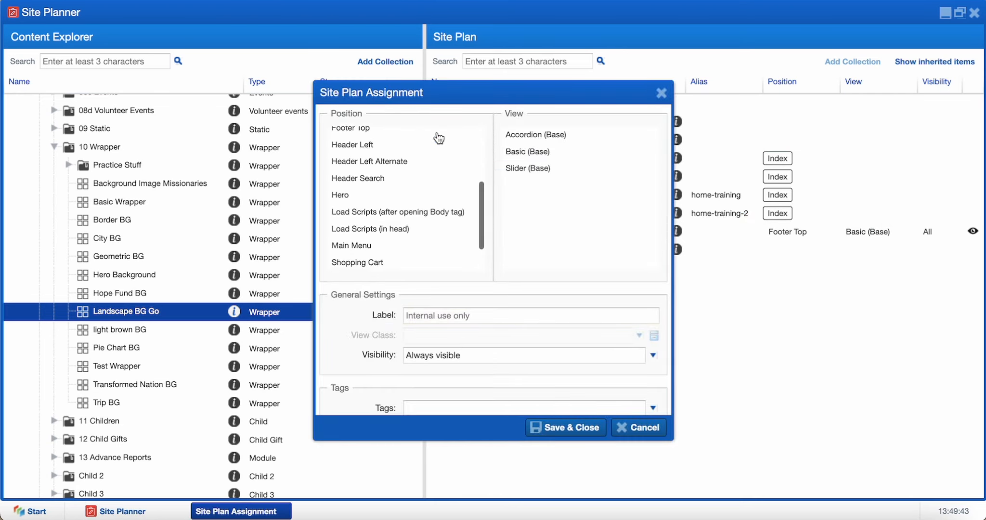
{"action": "left_click", "coordinate": [424, 202]}
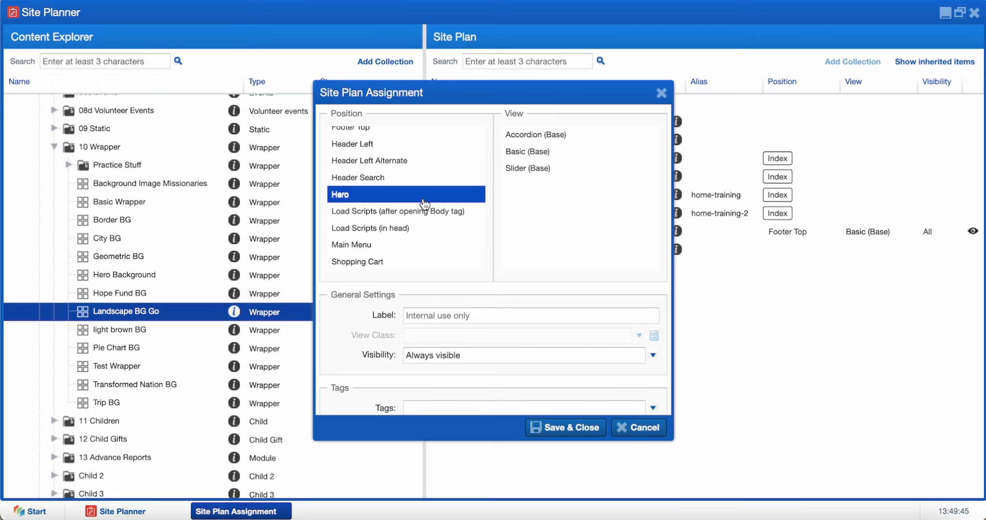
{"action": "left_click", "coordinate": [516, 153]}
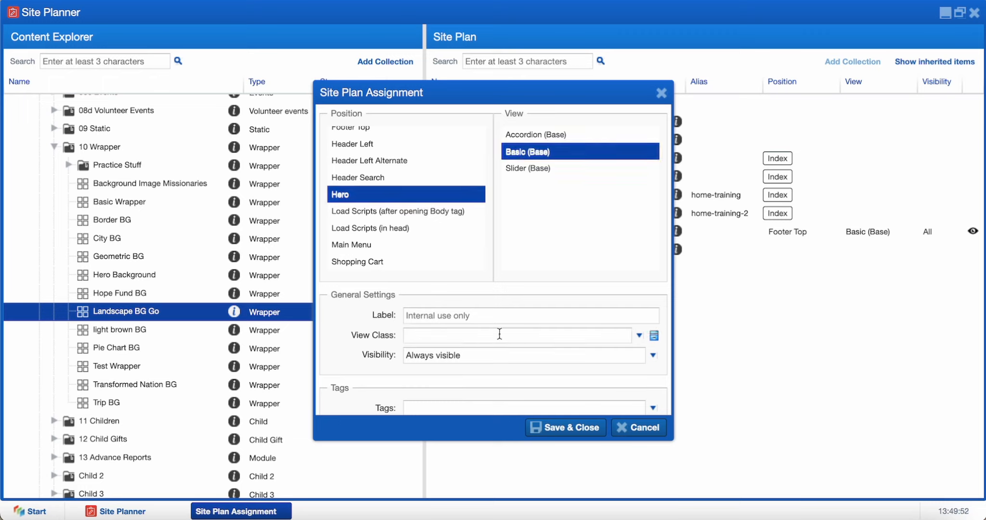
Give the Landscape BG Go assignment the view classes Disable Background Resize and Fixed Background, and save it
{"action": "left_click", "coordinate": [499, 335]}
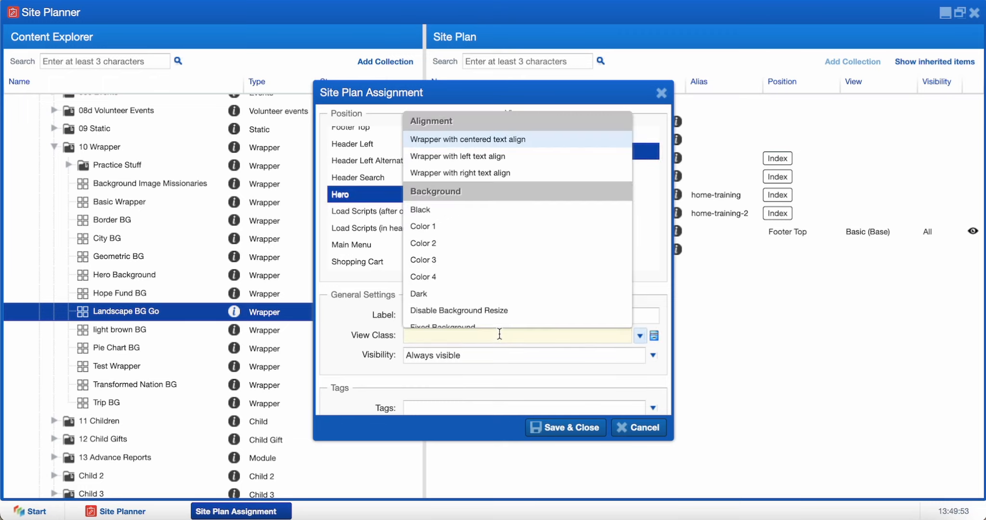
{"action": "left_click", "coordinate": [501, 310]}
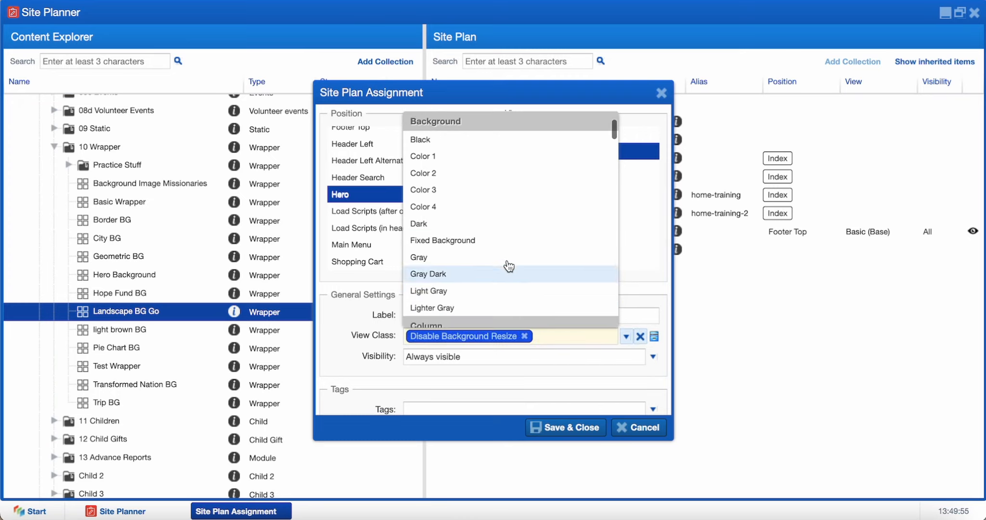
{"action": "left_click", "coordinate": [509, 241]}
{"action": "left_click", "coordinate": [366, 340]}
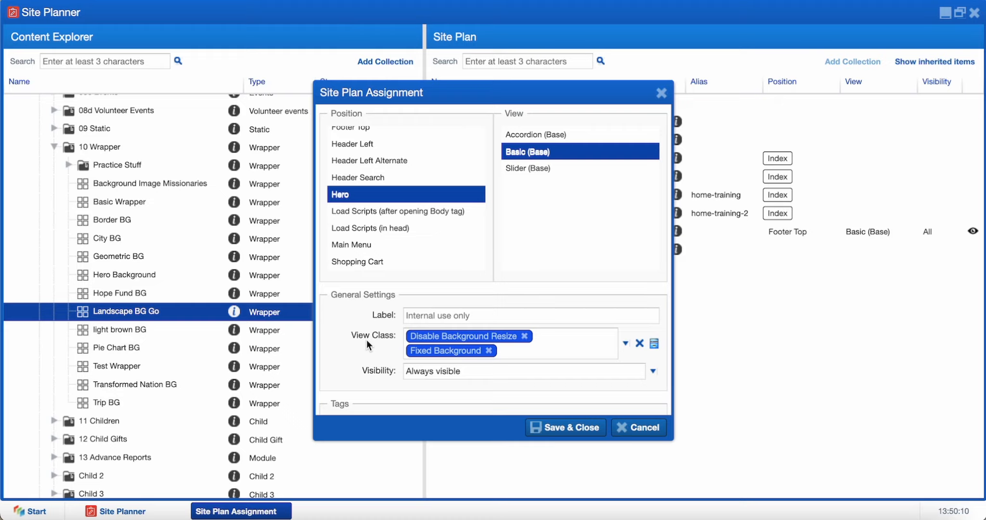
{"action": "left_click", "coordinate": [550, 426]}
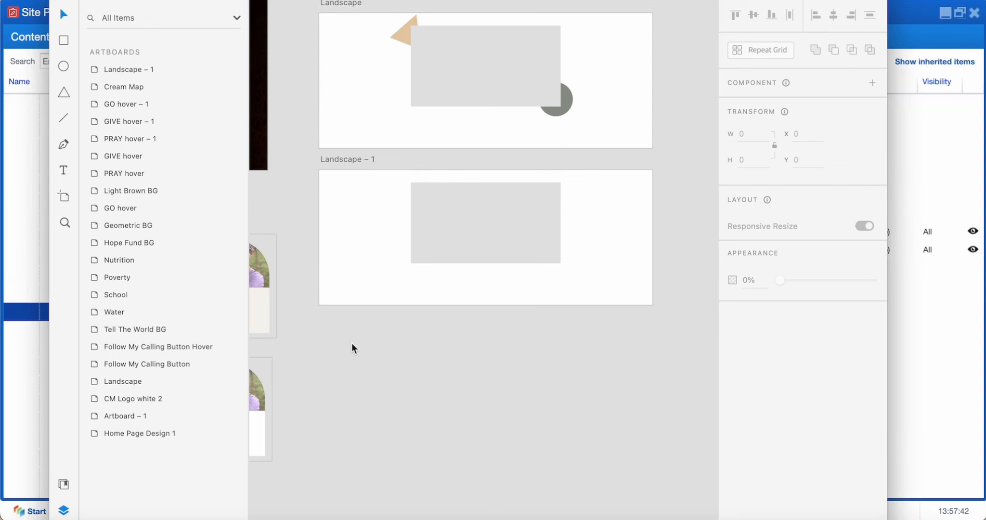
Compare the Landscape and Landscape – 1 artboards in the page design file
{"action": "scroll", "coordinate": [413, 323], "scroll_direction": "up", "scroll_amount": 3}
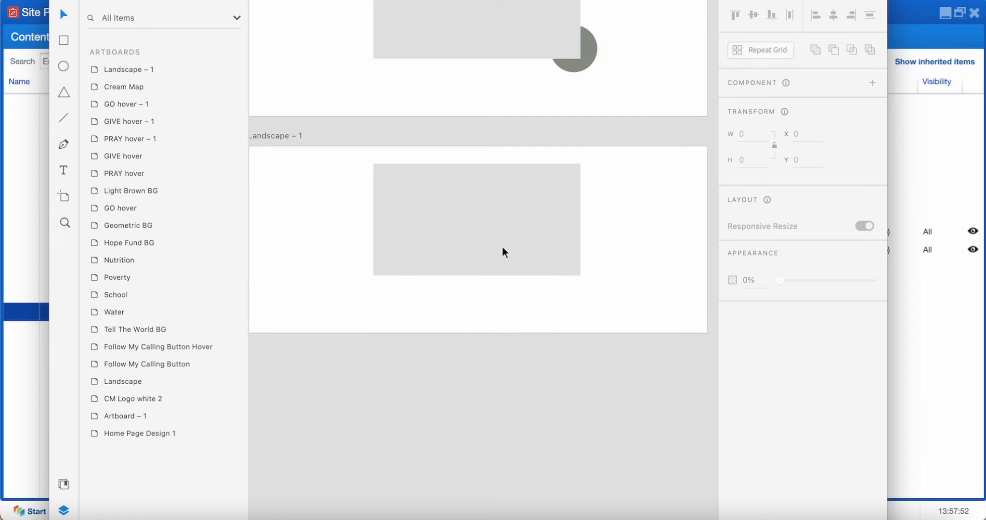
{"action": "scroll", "coordinate": [492, 231], "scroll_direction": "up", "scroll_amount": 5}
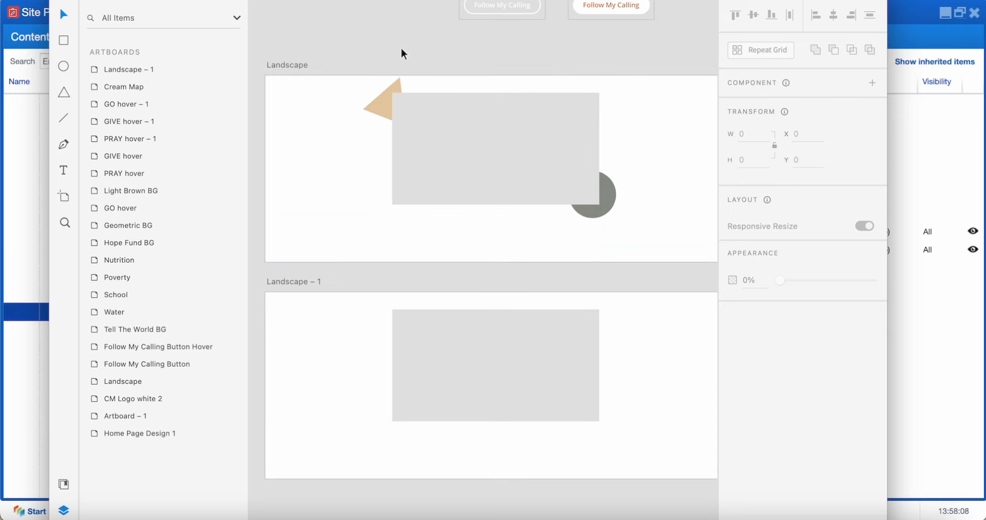
{"action": "left_click", "coordinate": [300, 66]}
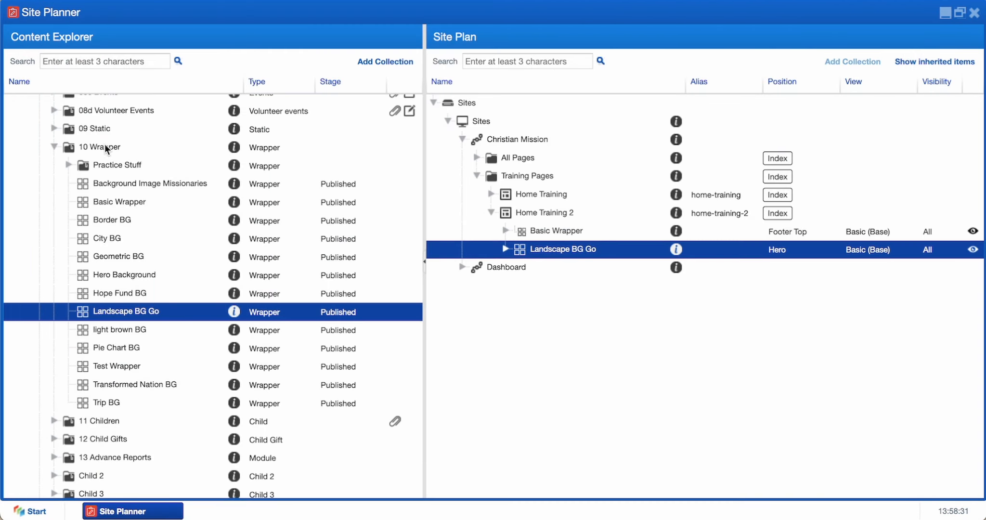
Add a wrapper item titled White Border to the 10 Wrapper content folder
{"action": "left_click", "coordinate": [105, 146]}
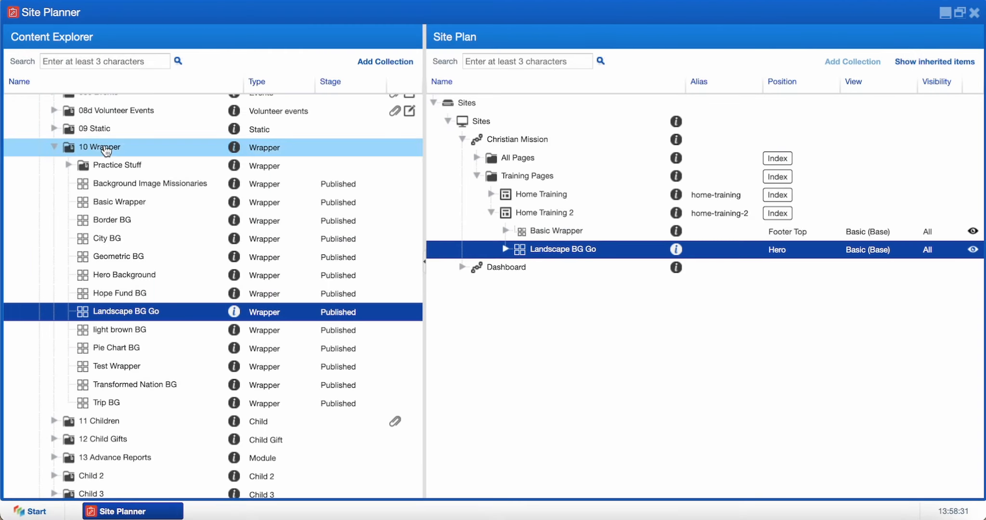
{"action": "right_click", "coordinate": [105, 145]}
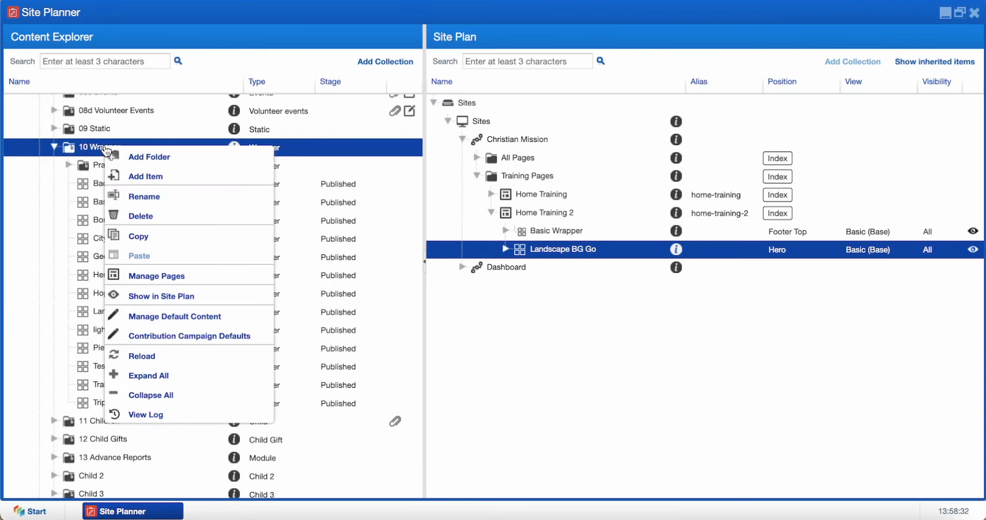
{"action": "left_click", "coordinate": [127, 177]}
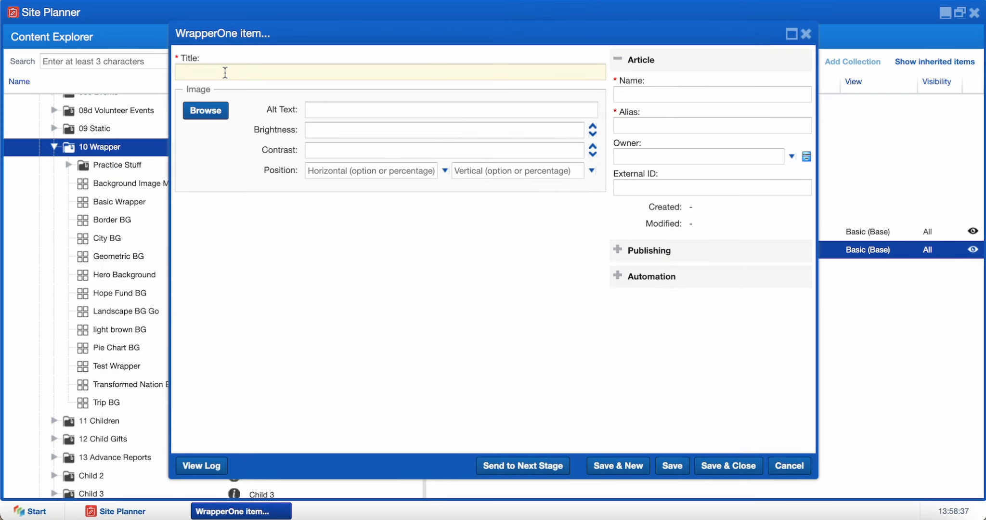
{"action": "type", "text": "Whir"}
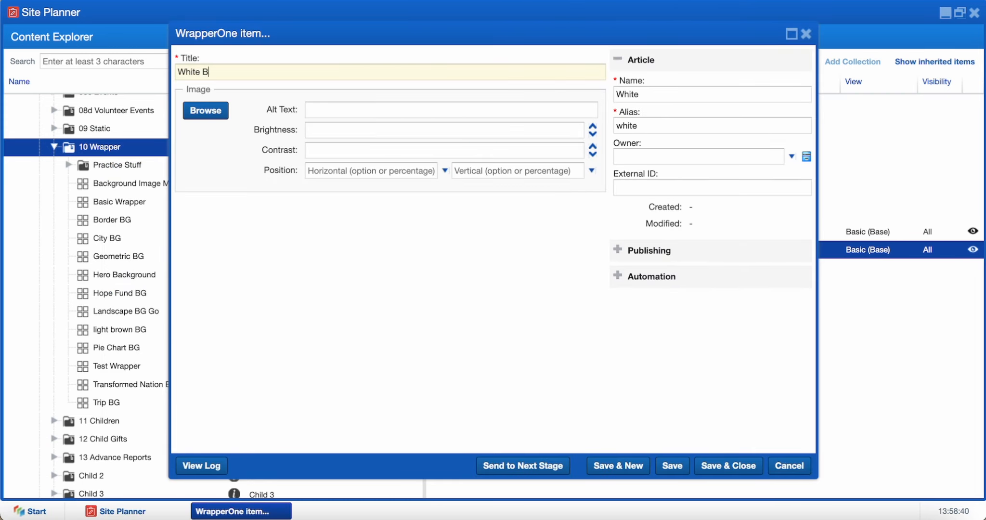
{"action": "type", "text": "e Bo"}
{"action": "type", "text": "rder"}
Set the Landscape Final picture as the White Border wrapper's image and save the item
{"action": "left_click", "coordinate": [205, 110]}
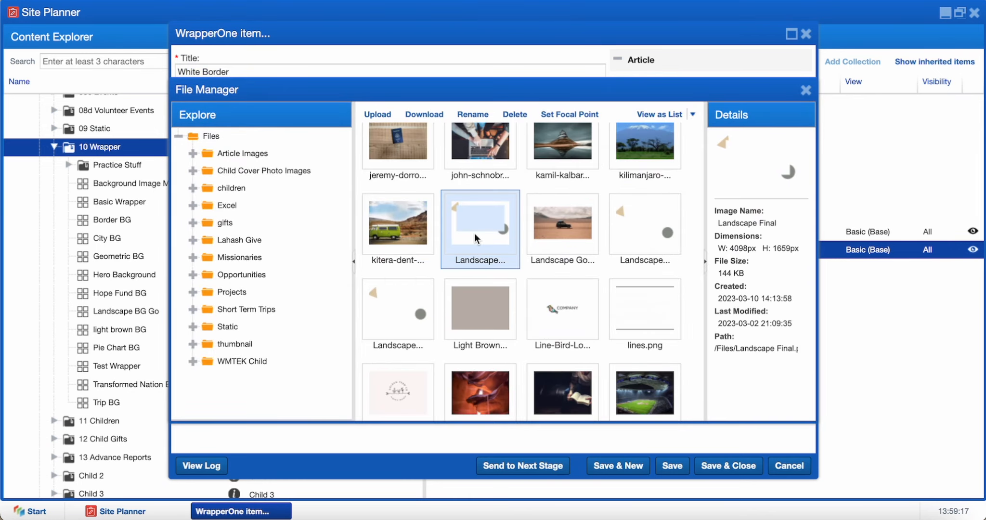
{"action": "double_click", "coordinate": [474, 236]}
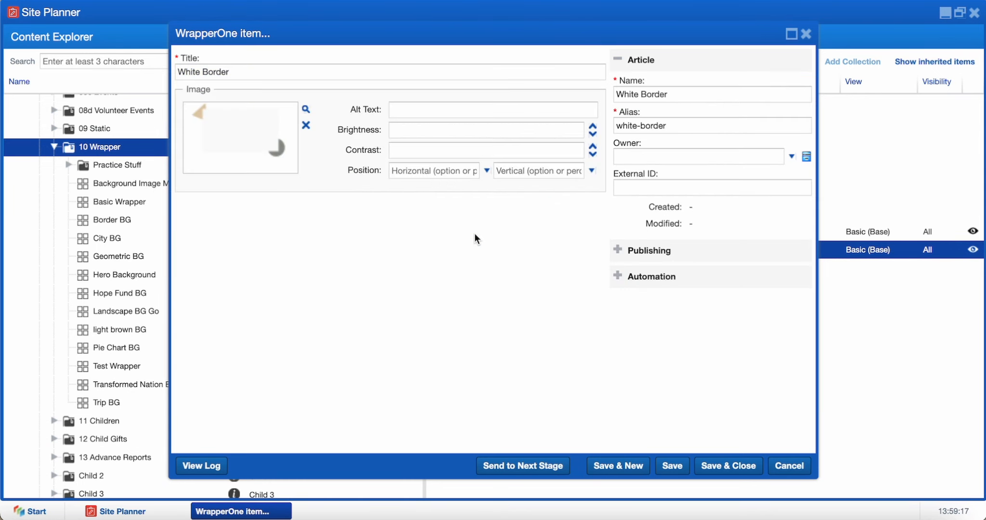
{"action": "left_click", "coordinate": [717, 465]}
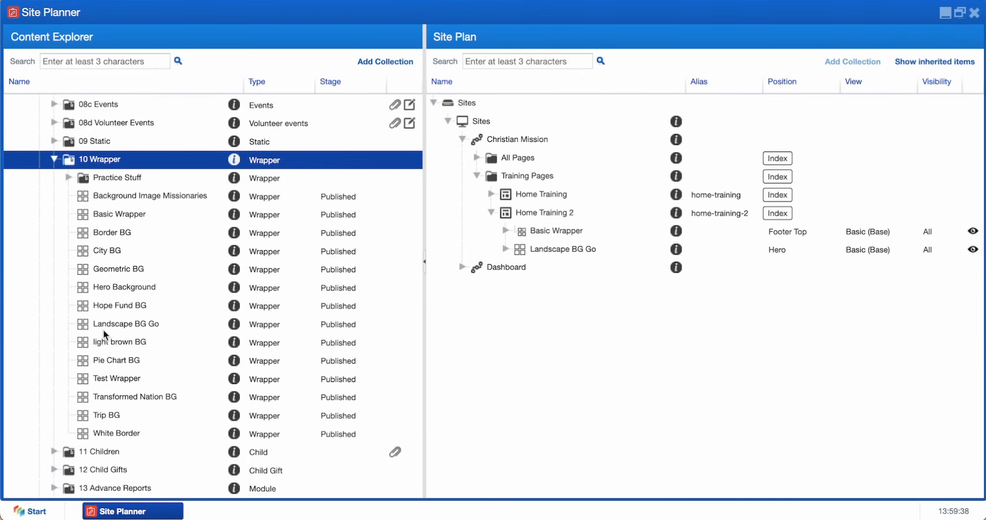
Nest White Border inside Landscape BG Go in the site plan with the Basic (Base) view and the Disable Background Resize class
{"action": "left_click_drag", "start_coordinate": [138, 439], "coordinate": [562, 247]}
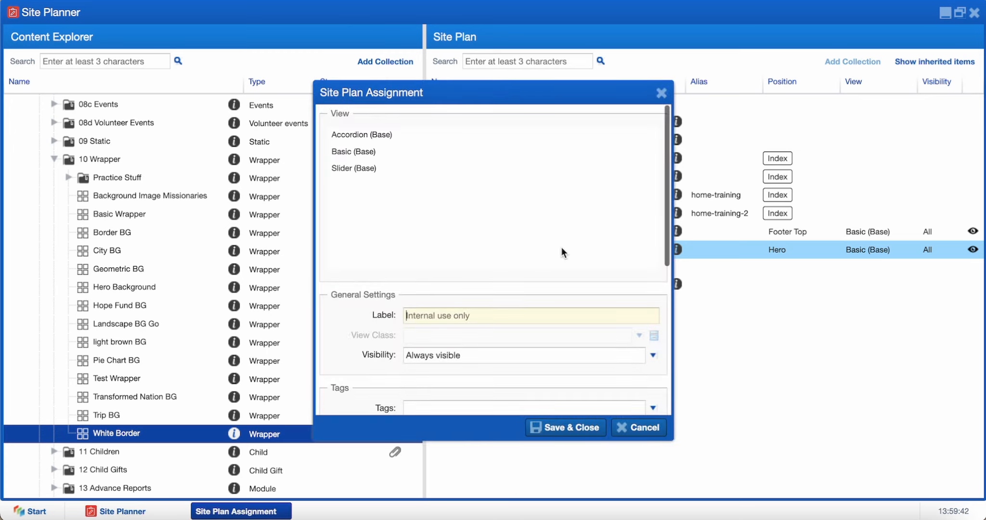
{"action": "left_click", "coordinate": [434, 155]}
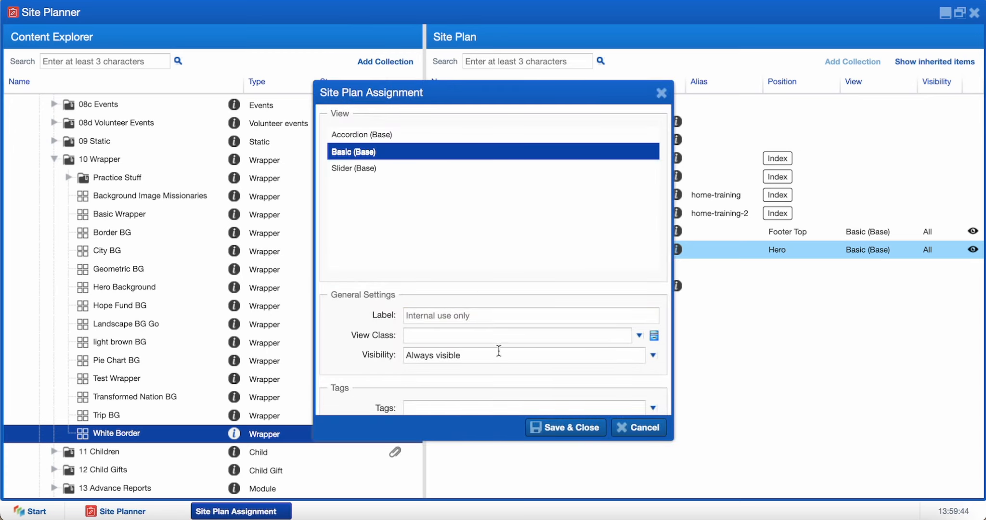
{"action": "left_click", "coordinate": [497, 335]}
{"action": "left_click", "coordinate": [497, 320]}
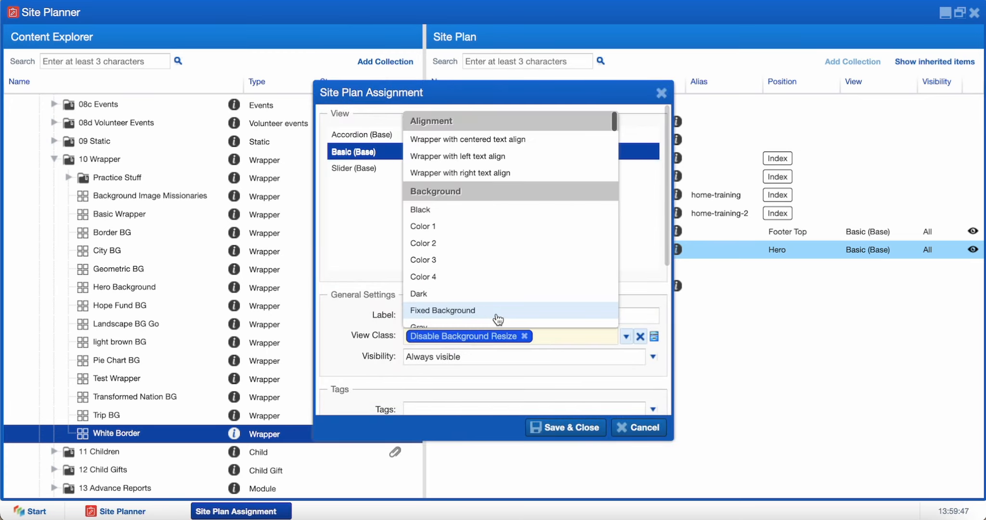
Add the view classes Padding - Sides and Padding Horizontal x 8 to the White Border assignment and save it
{"action": "scroll", "coordinate": [498, 319], "scroll_direction": "down", "scroll_amount": 5}
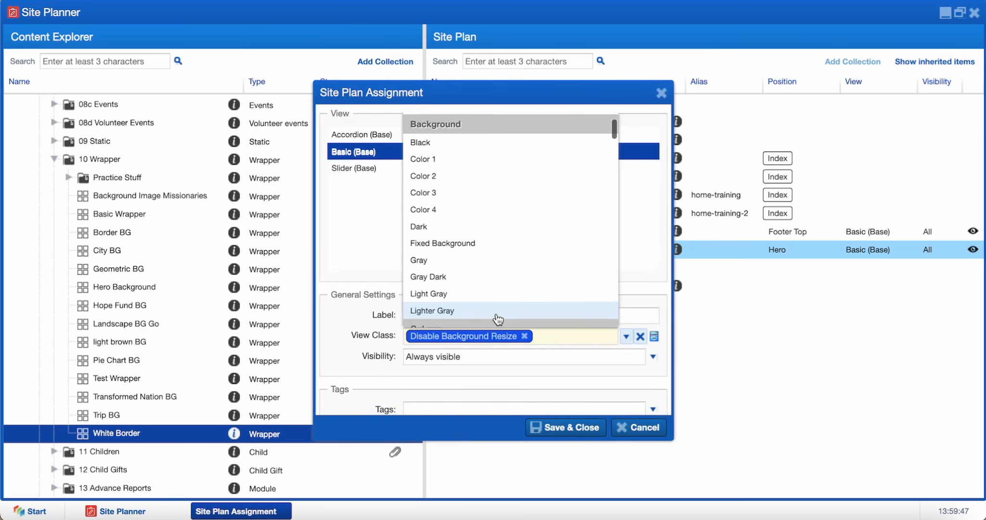
{"action": "scroll", "coordinate": [497, 319], "scroll_direction": "down", "scroll_amount": 10}
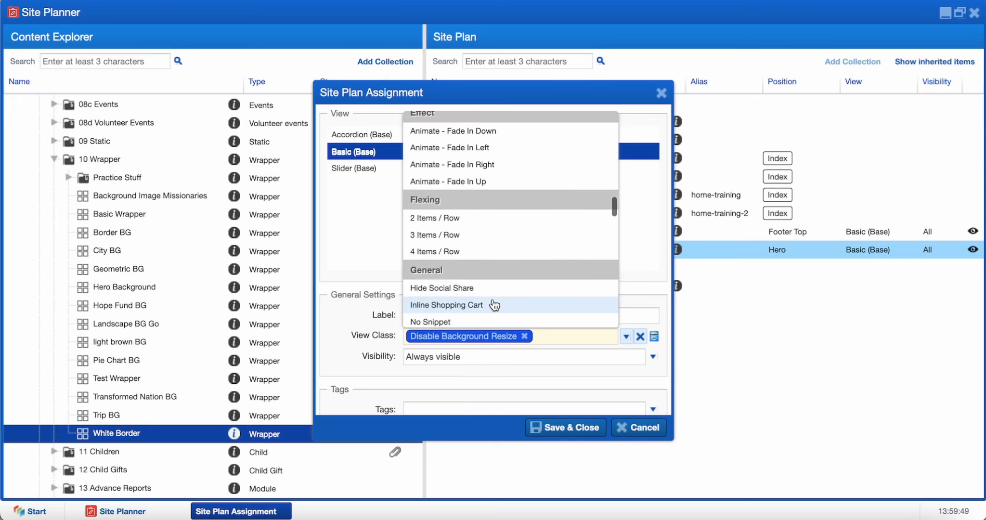
{"action": "scroll", "coordinate": [494, 304], "scroll_direction": "down", "scroll_amount": 3}
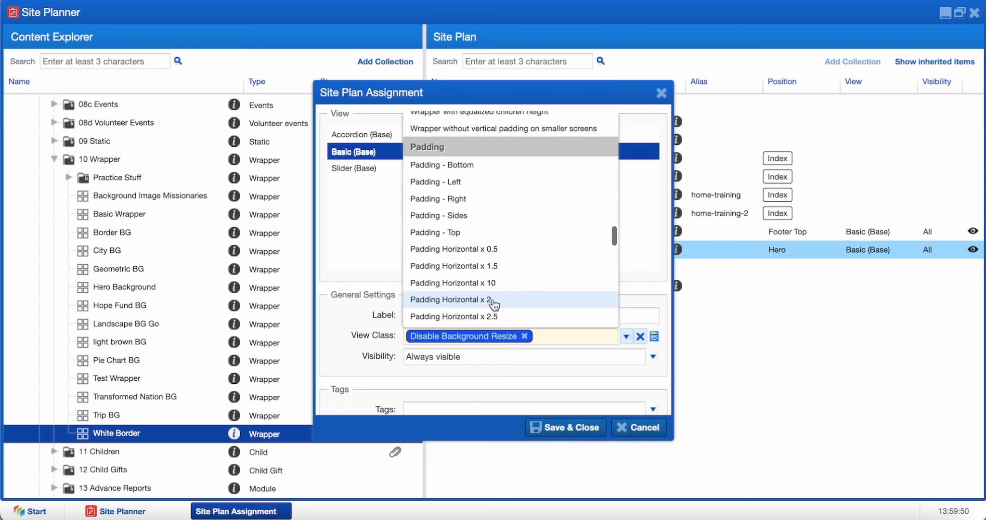
{"action": "left_click", "coordinate": [456, 215]}
{"action": "scroll", "coordinate": [477, 258], "scroll_direction": "down", "scroll_amount": 3}
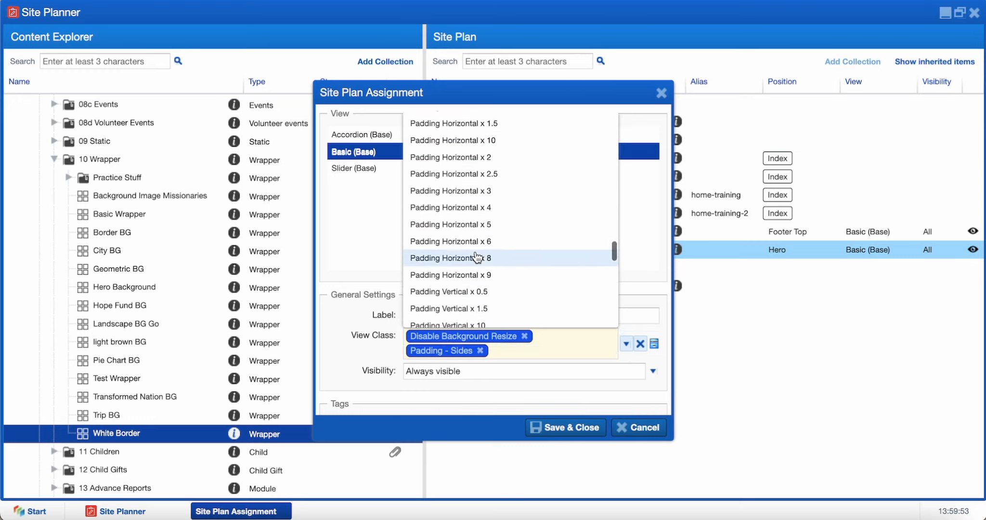
{"action": "left_click", "coordinate": [477, 258]}
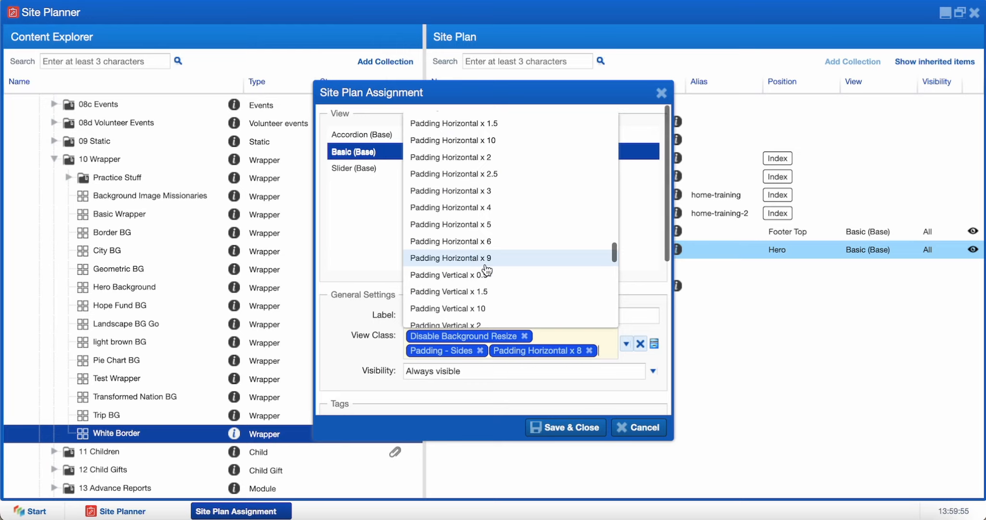
{"action": "left_click", "coordinate": [566, 427]}
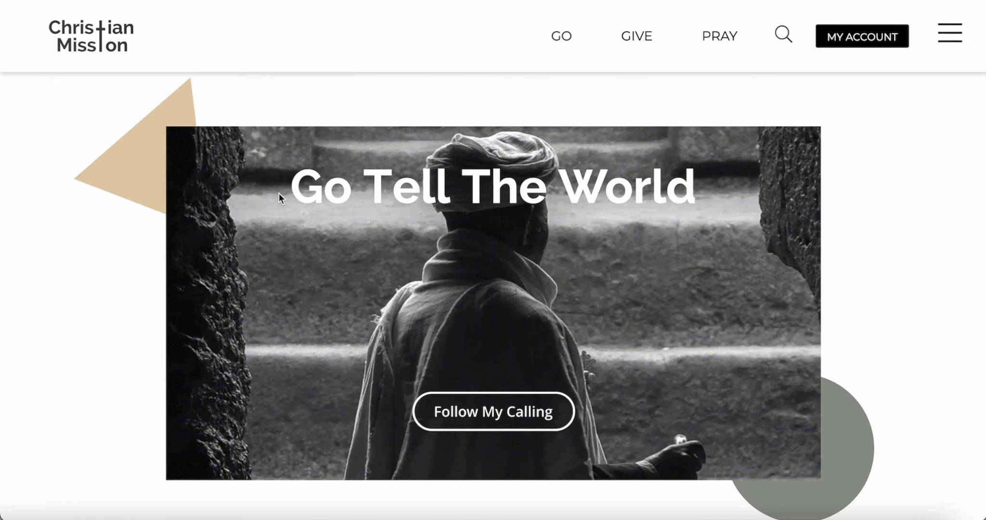
{"action": "left_click_drag", "start_coordinate": [278, 193], "coordinate": [698, 195]}
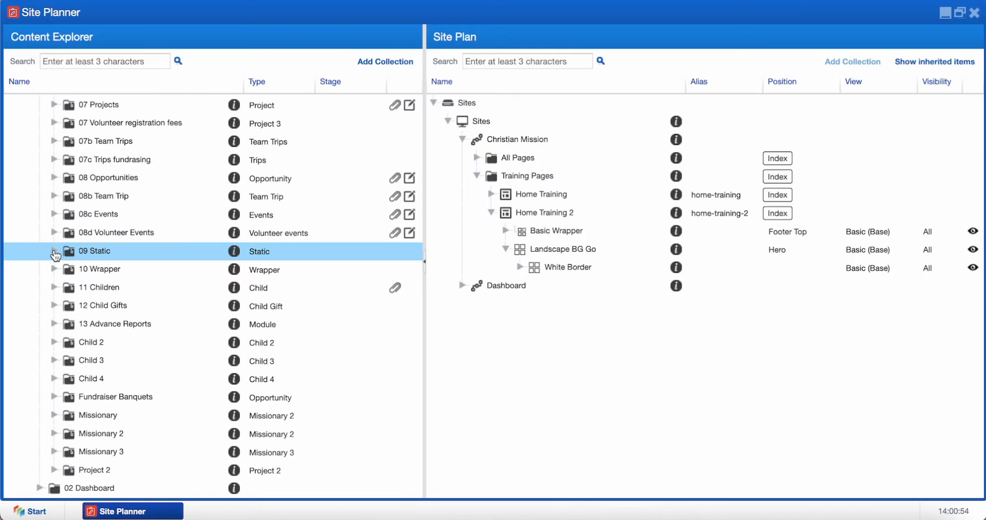
Add a static item to the Home Training 2 folder under 09 Static > Training with the body text Go Tell The World
{"action": "left_click", "coordinate": [54, 251]}
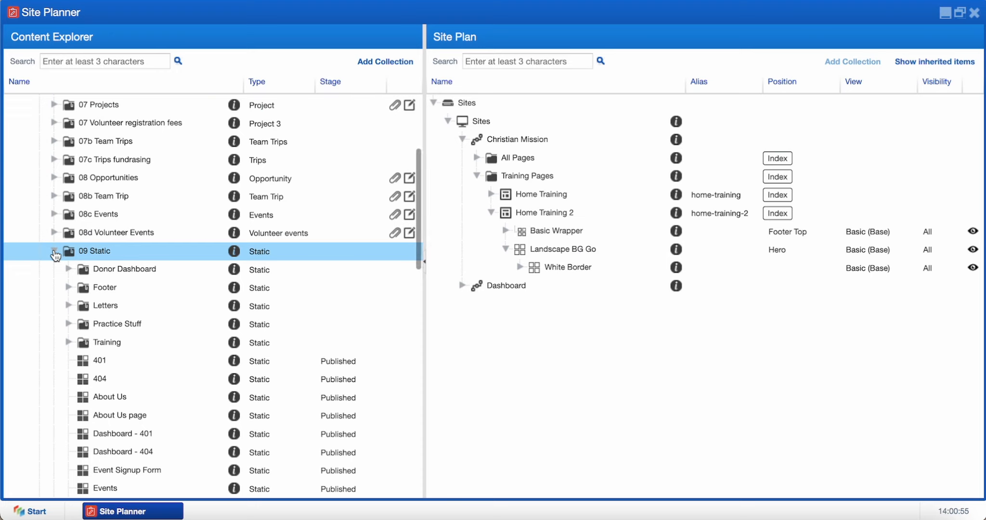
{"action": "left_click", "coordinate": [65, 293]}
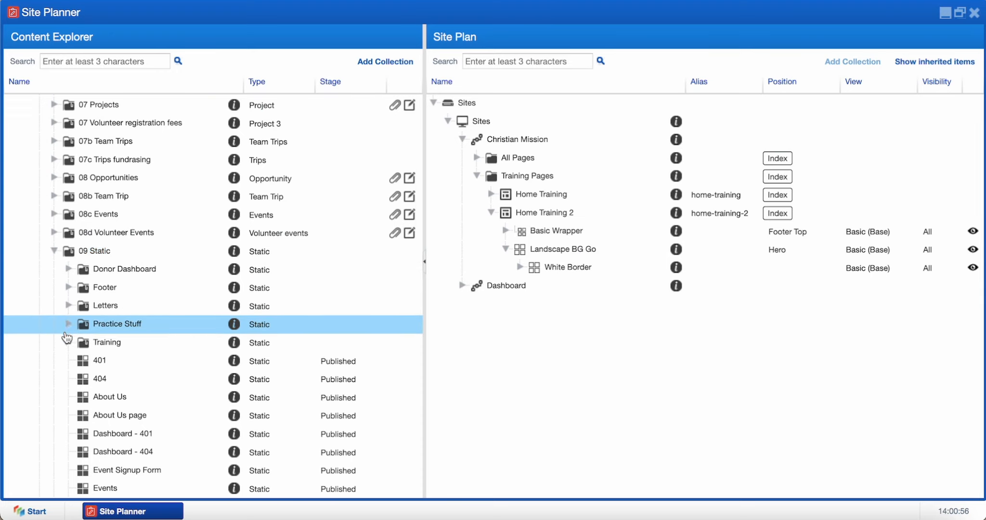
{"action": "left_click", "coordinate": [68, 342]}
{"action": "scroll", "coordinate": [72, 344], "scroll_direction": "down", "scroll_amount": 1}
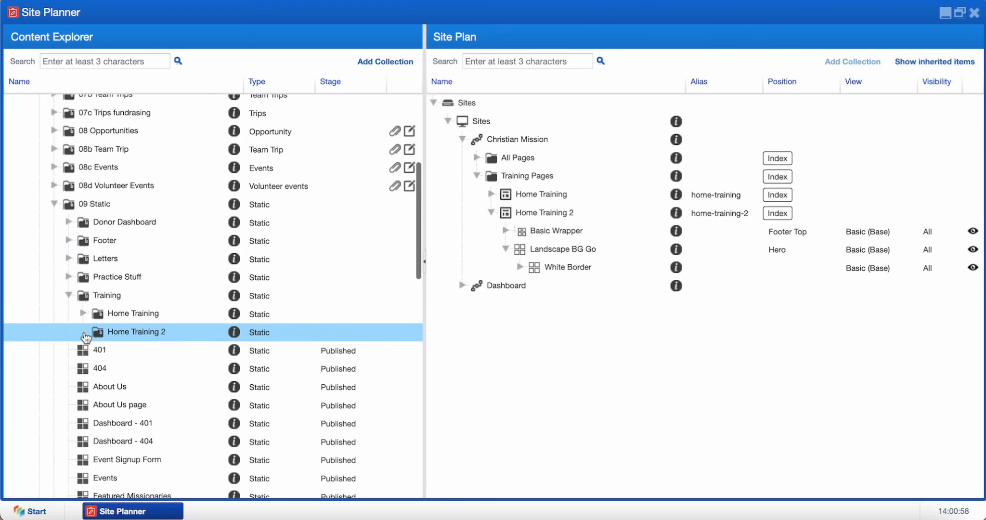
{"action": "left_click", "coordinate": [121, 335]}
{"action": "right_click", "coordinate": [121, 336]}
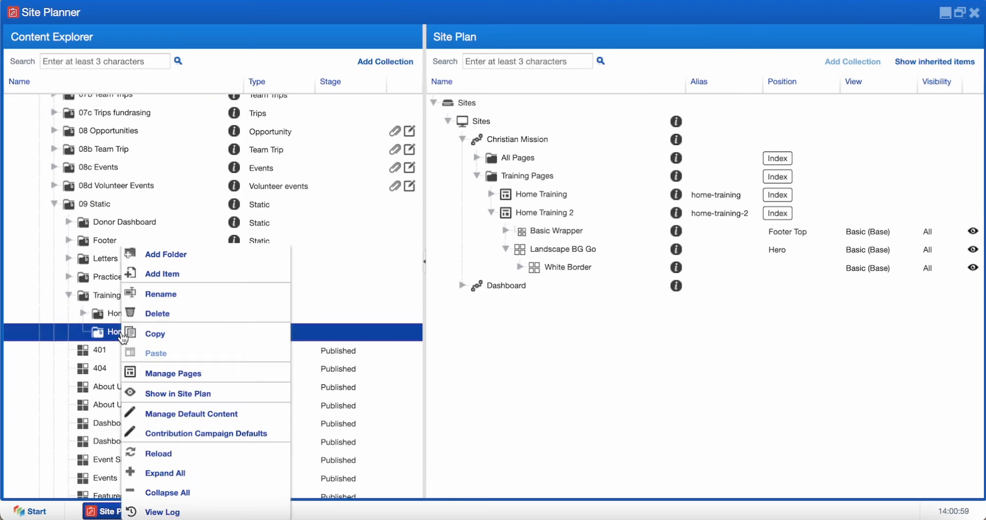
{"action": "left_click", "coordinate": [154, 273]}
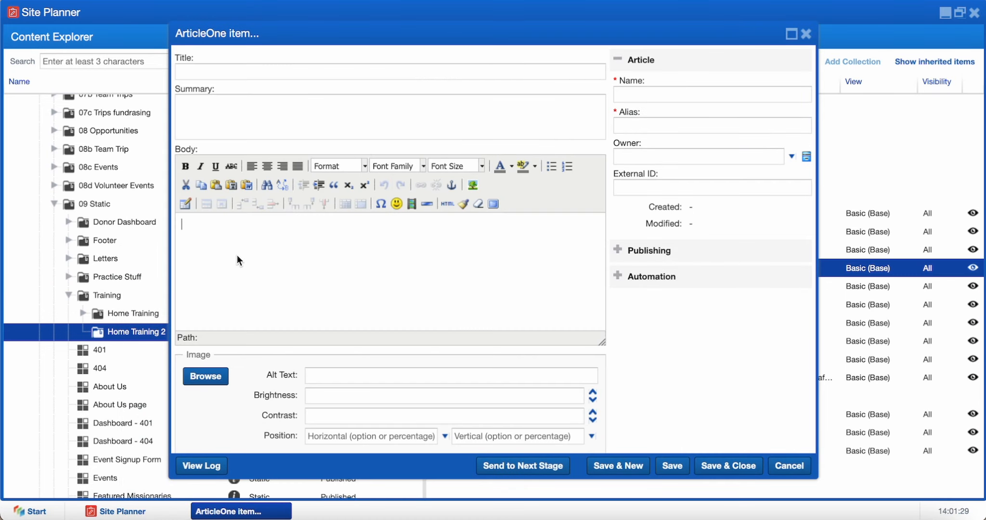
{"action": "type", "text": "Go Tell The World"}
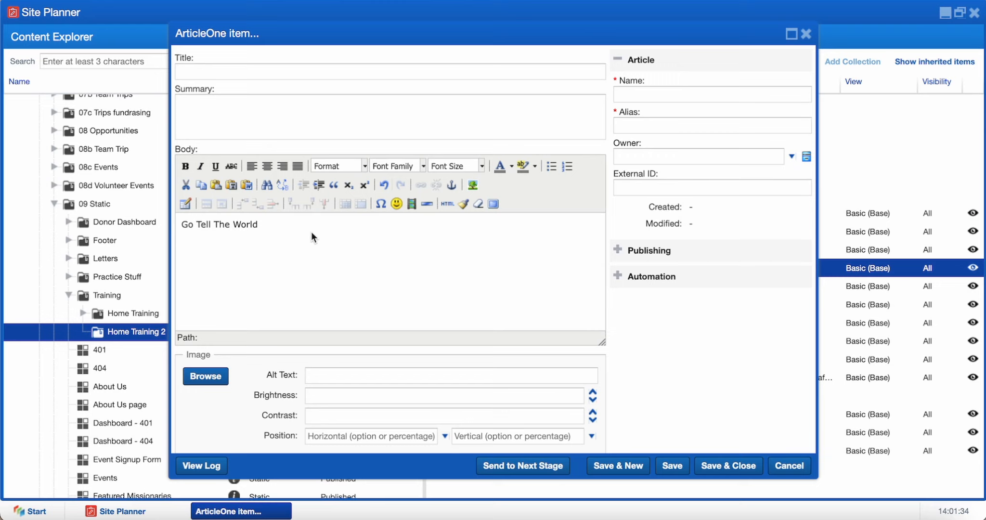
Format the Go Tell The World body text as bold 30px Arial
{"action": "left_click_drag", "start_coordinate": [310, 233], "coordinate": [97, 225]}
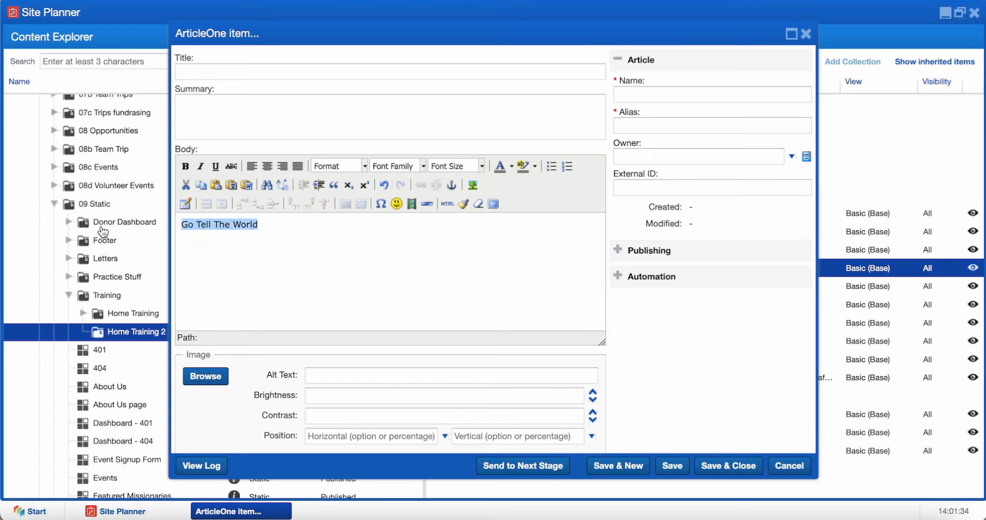
{"action": "left_click", "coordinate": [185, 166]}
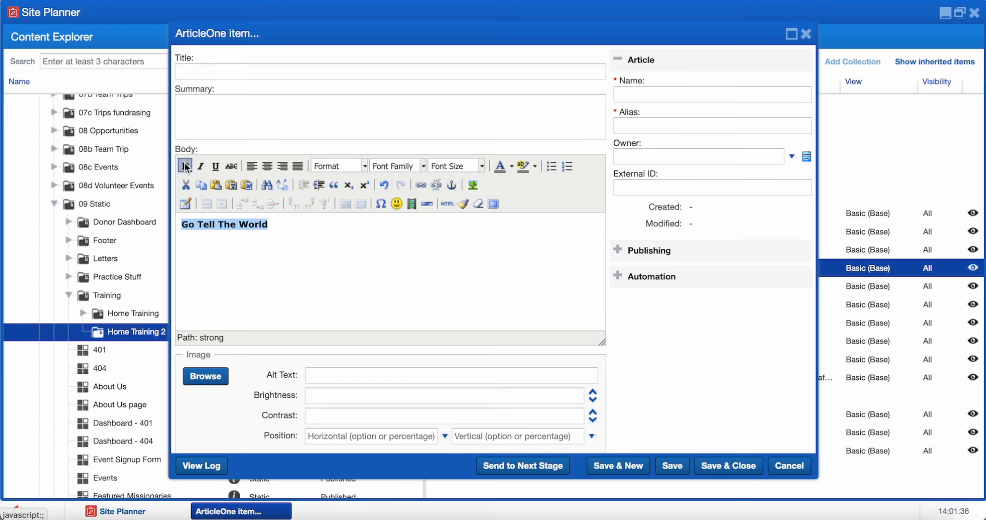
{"action": "left_click", "coordinate": [481, 166]}
{"action": "scroll", "coordinate": [478, 195], "scroll_direction": "down", "scroll_amount": 5}
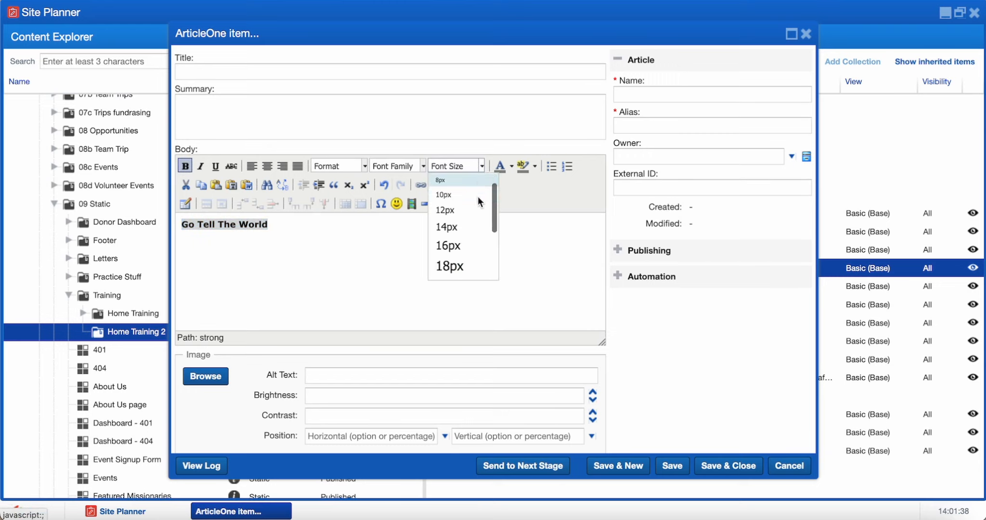
{"action": "left_click", "coordinate": [486, 253]}
{"action": "left_click", "coordinate": [397, 167]}
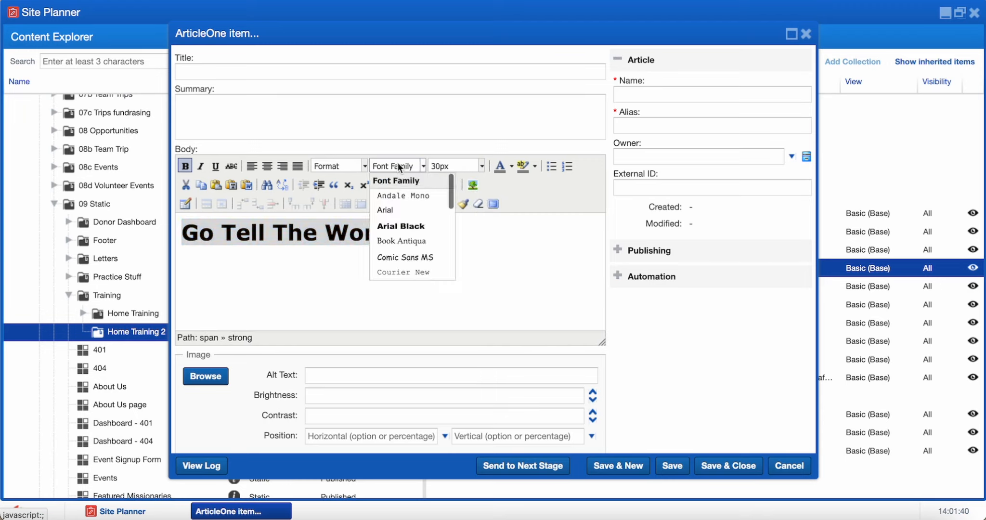
{"action": "left_click", "coordinate": [404, 210]}
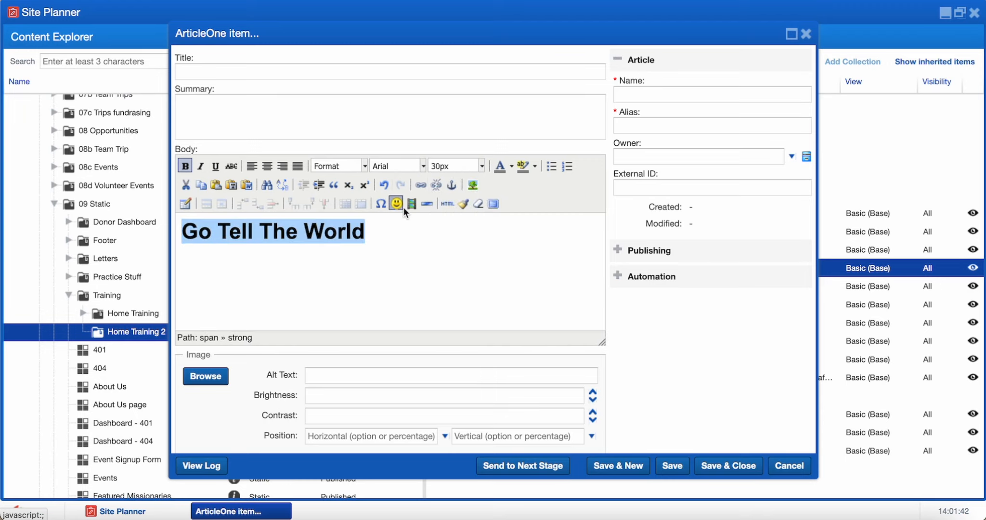
Edit the body's HTML source to set the heading's font-family to Raleway, bold and its font-size to 65px
{"action": "left_click", "coordinate": [447, 203]}
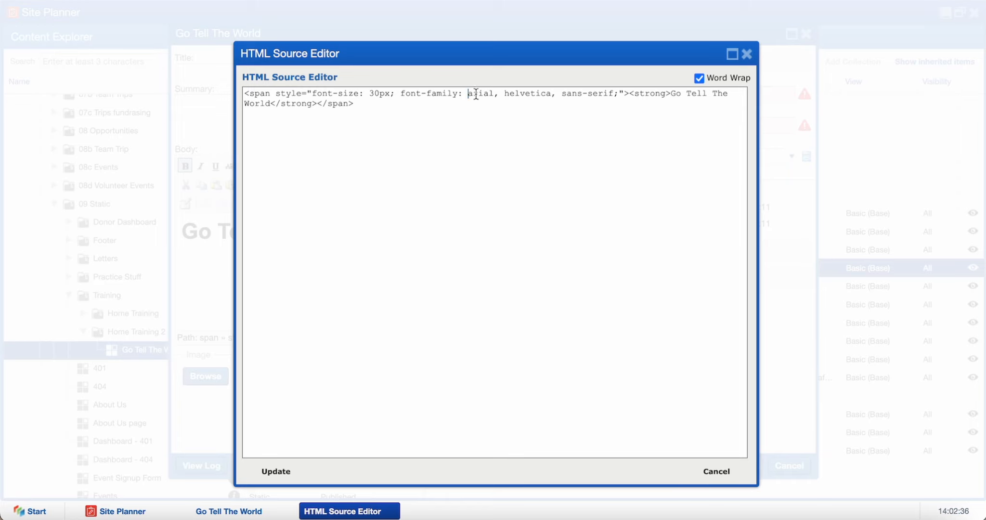
{"action": "left_click_drag", "start_coordinate": [468, 94], "coordinate": [598, 94]}
{"action": "type", "text": "Raleway, bold"}
{"action": "key", "text": "BackSpace"}
{"action": "left_click", "coordinate": [378, 95]}
{"action": "key", "text": "BackSpace"}
{"action": "key", "text": "BackSpace"}
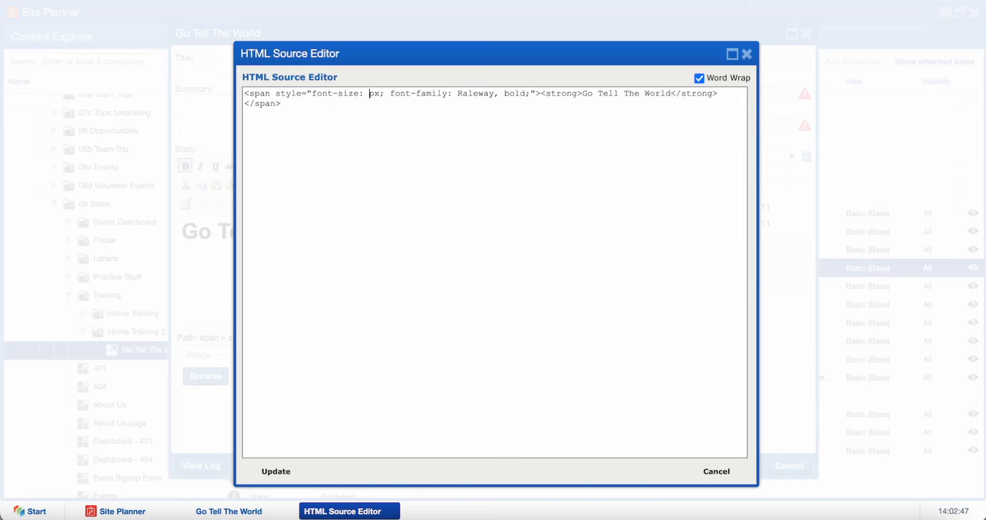
{"action": "type", "text": "65"}
{"action": "left_click", "coordinate": [254, 472]}
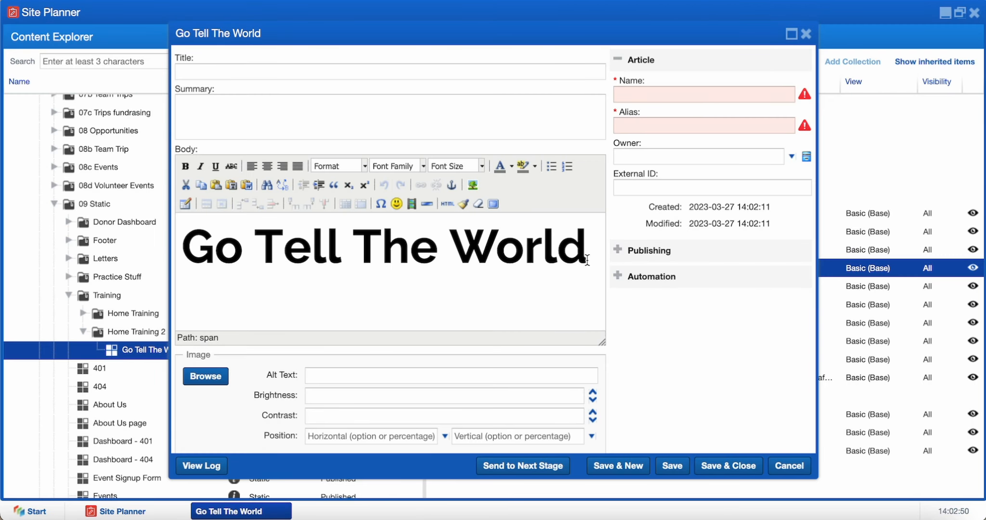
Set the Go Tell The World heading's text colour to white
{"action": "left_click_drag", "start_coordinate": [591, 255], "coordinate": [176, 232]}
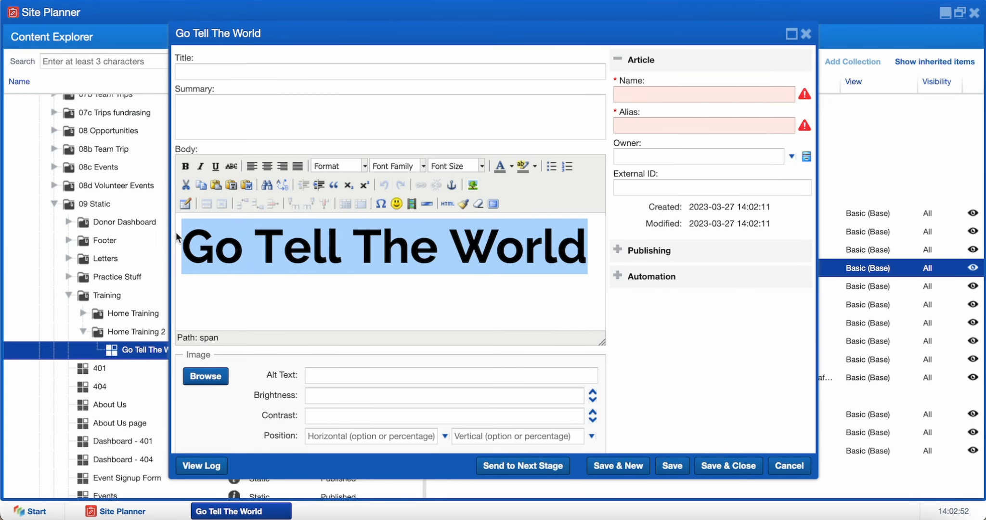
{"action": "left_click", "coordinate": [511, 165]}
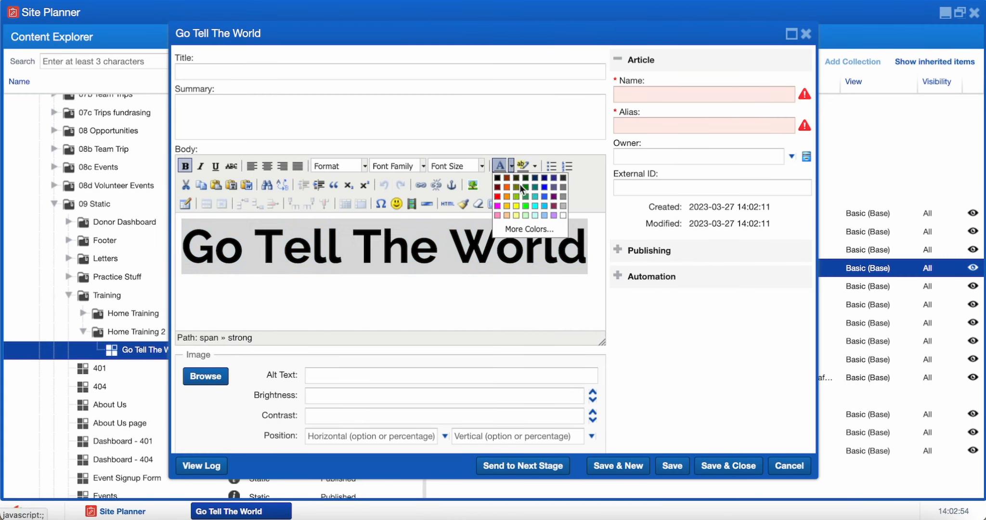
{"action": "left_click", "coordinate": [563, 215]}
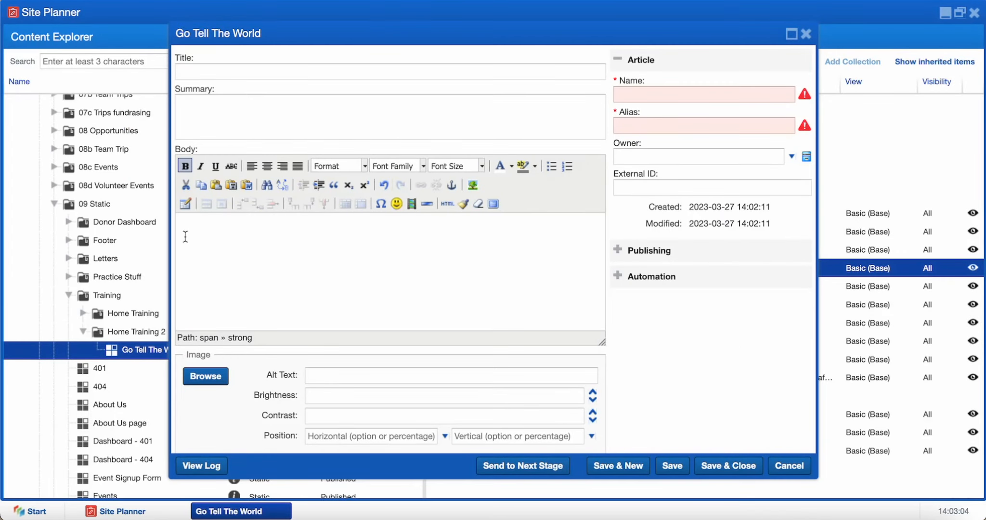
Set the Go Tell The World heading's text colour to black
{"action": "left_click_drag", "start_coordinate": [185, 236], "coordinate": [633, 237]}
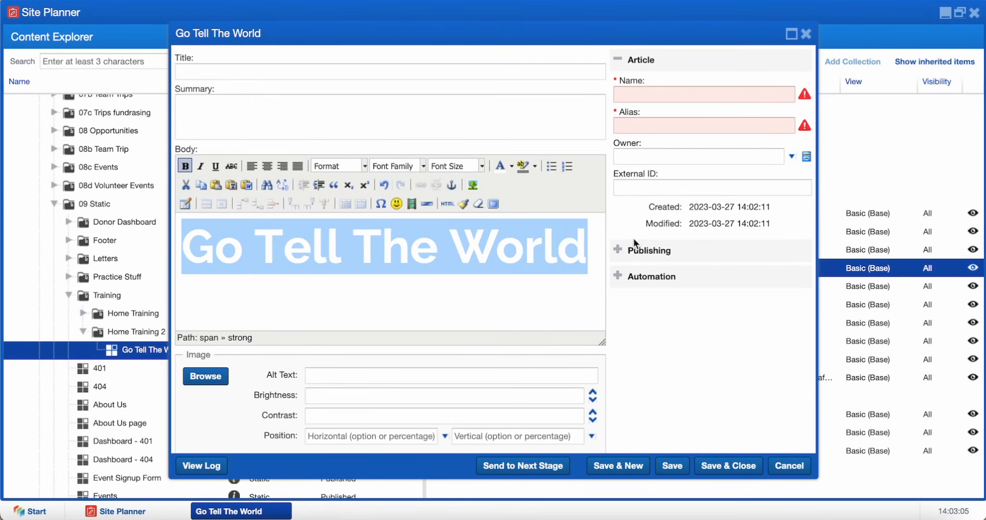
{"action": "left_click", "coordinate": [510, 167]}
{"action": "left_click", "coordinate": [498, 179]}
Add one blank line above the Go Tell The World heading and two line breaks below it
{"action": "left_click", "coordinate": [186, 244]}
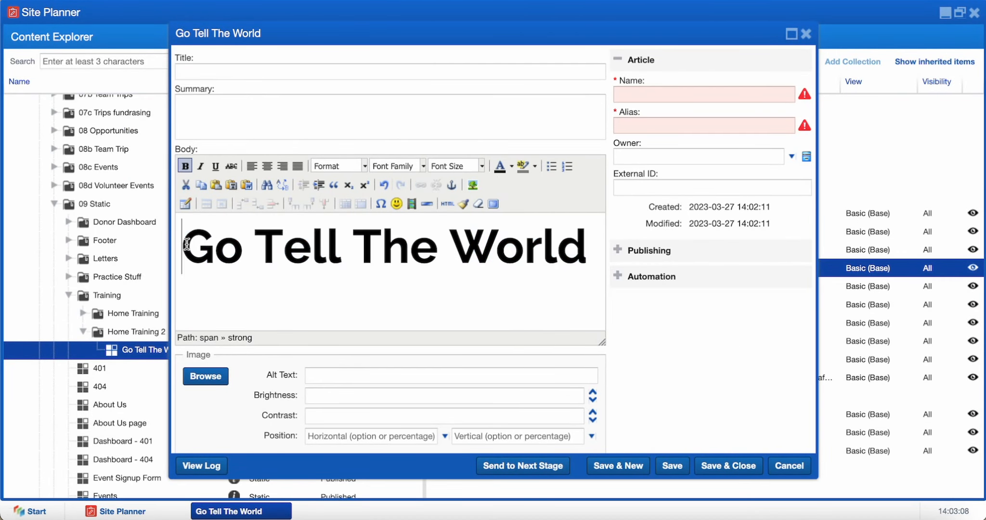
{"action": "key", "text": "Return"}
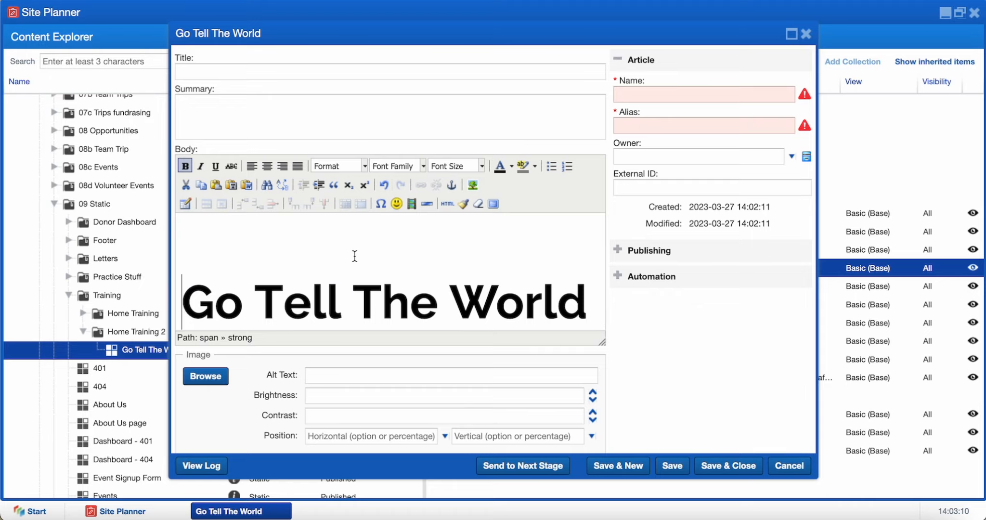
{"action": "left_click", "coordinate": [586, 293]}
{"action": "key", "text": "Return"}
{"action": "key", "text": "Return"}
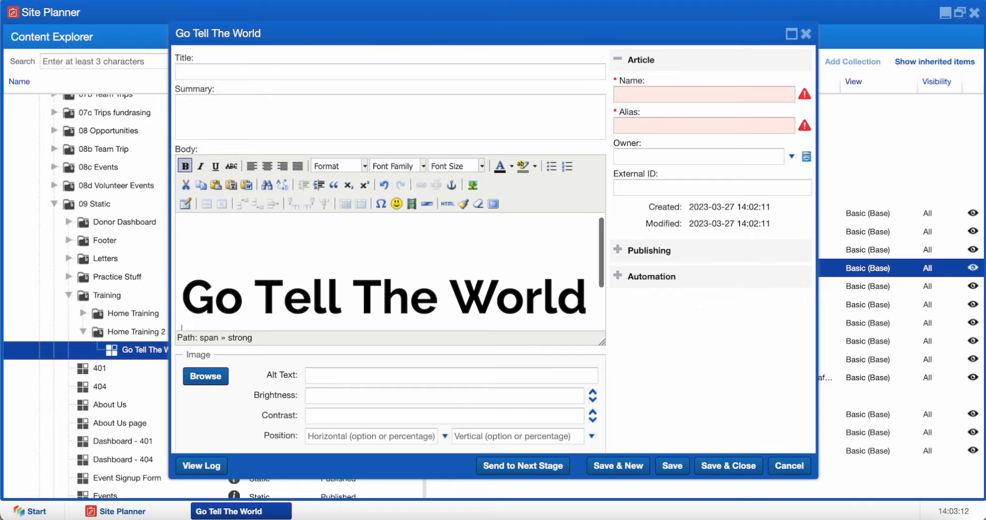
{"action": "scroll", "coordinate": [475, 281], "scroll_direction": "down", "scroll_amount": 1}
{"action": "scroll", "coordinate": [474, 281], "scroll_direction": "down", "scroll_amount": 2}
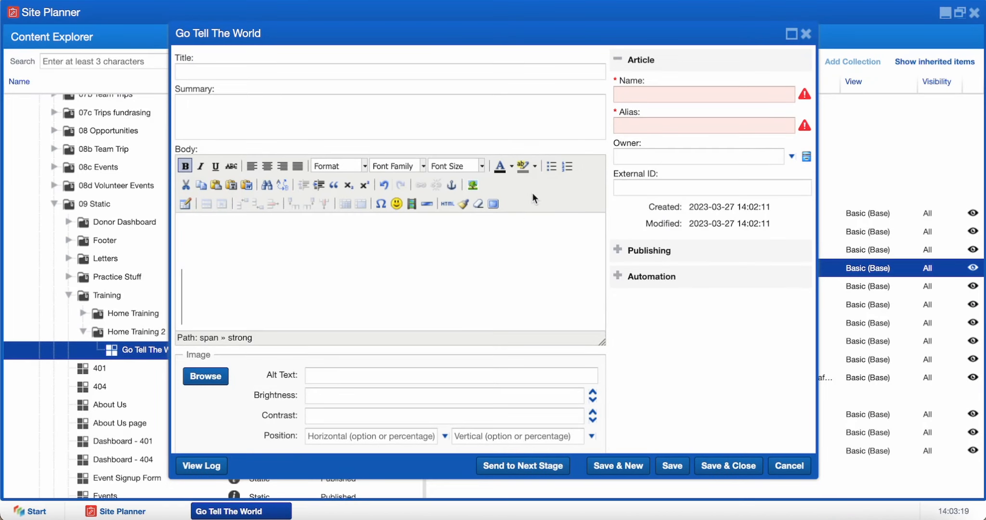
Copy the heading text Go Tell The World from the body into the item's Name field
{"action": "scroll", "coordinate": [503, 300], "scroll_direction": "up", "scroll_amount": 3}
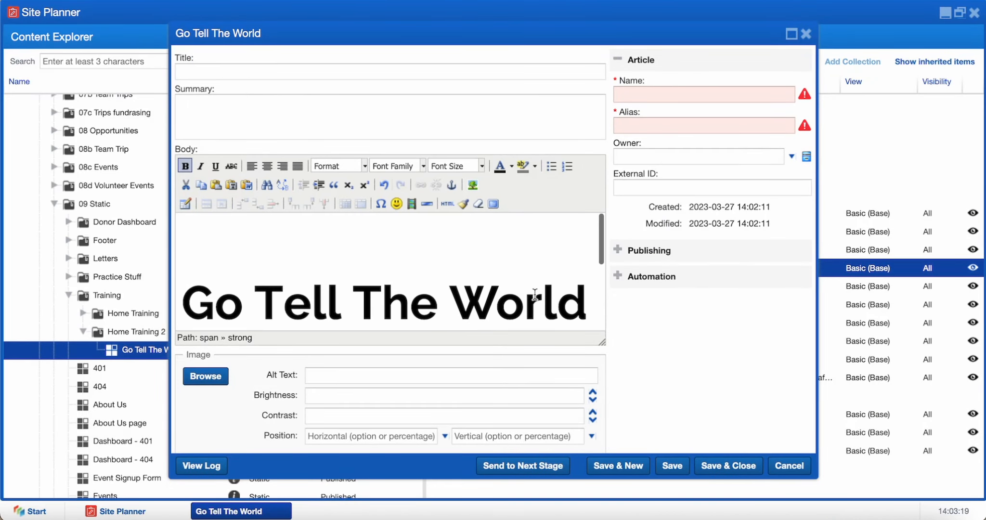
{"action": "triple_click", "coordinate": [502, 300]}
{"action": "key", "text": "ctrl+c"}
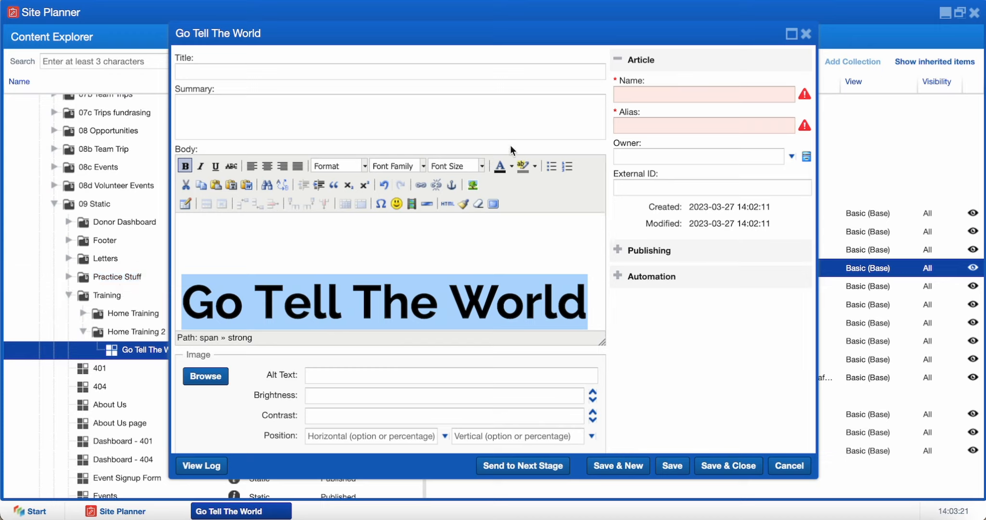
{"action": "left_click", "coordinate": [626, 98]}
{"action": "key", "text": "ctrl+v"}
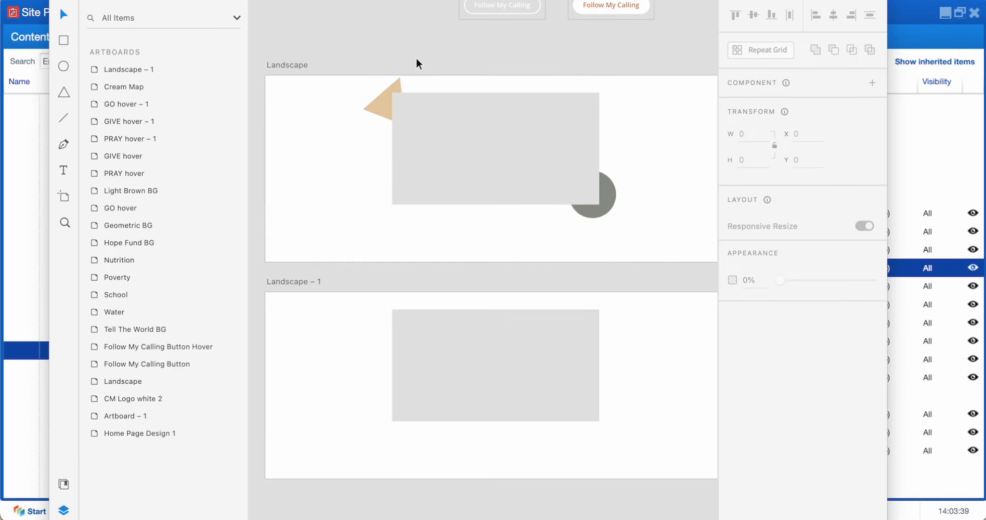
Switch to Adobe XD and examine the Follow My Calling Button artboard, its rounded outline's corner radius, and the Follow My Calling Button Hover artboard
{"action": "scroll", "coordinate": [416, 64], "scroll_direction": "up", "scroll_amount": 5}
{"action": "scroll", "coordinate": [417, 63], "scroll_direction": "right", "scroll_amount": 2}
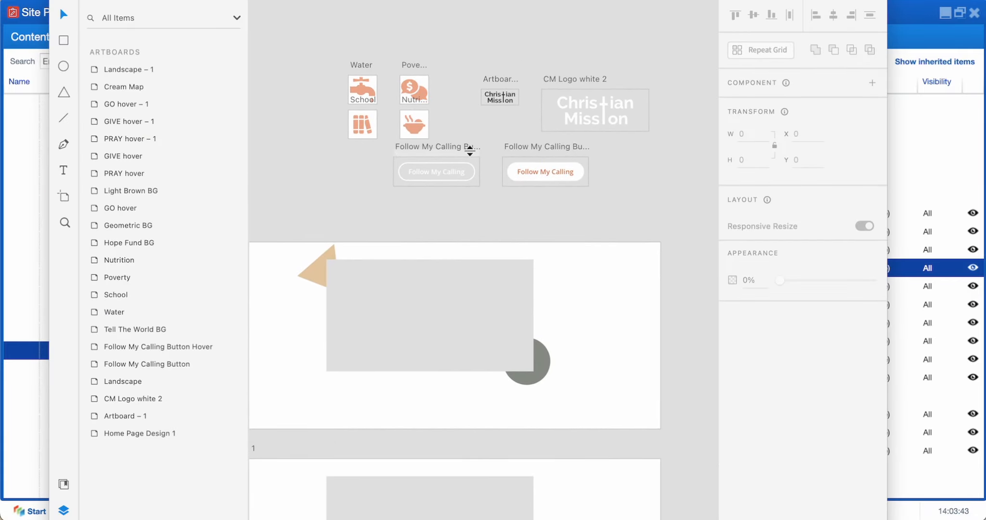
{"action": "scroll", "coordinate": [469, 151], "scroll_direction": "up", "scroll_amount": 4}
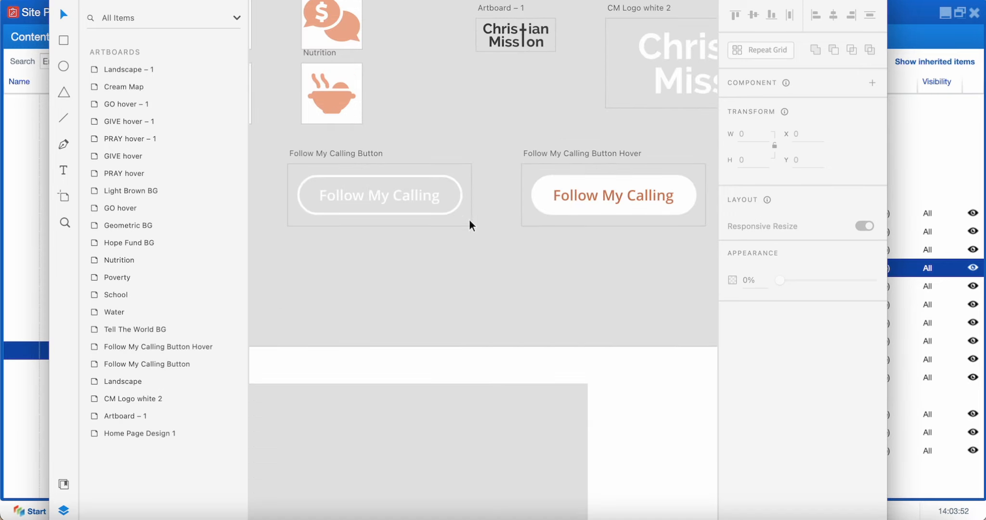
{"action": "left_click", "coordinate": [460, 208]}
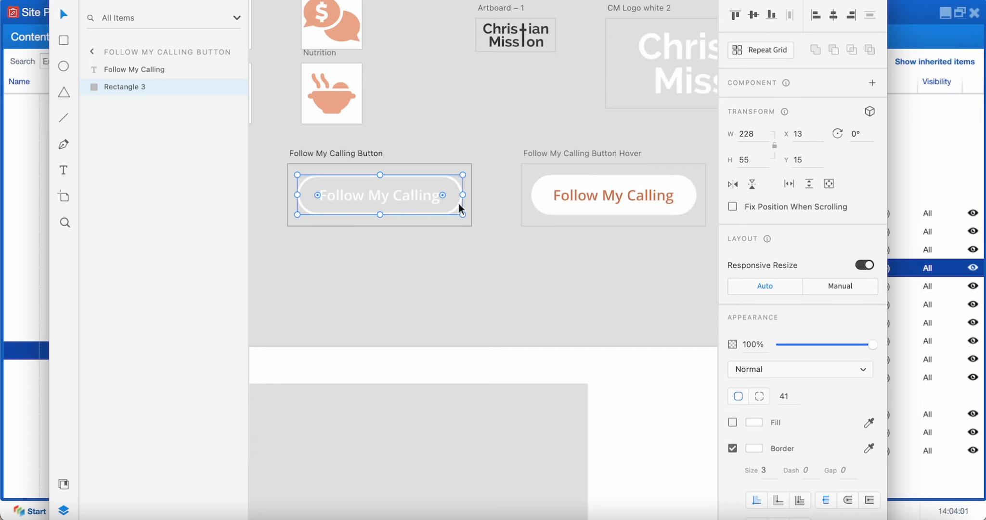
{"action": "left_click", "coordinate": [790, 397]}
{"action": "left_click", "coordinate": [490, 217]}
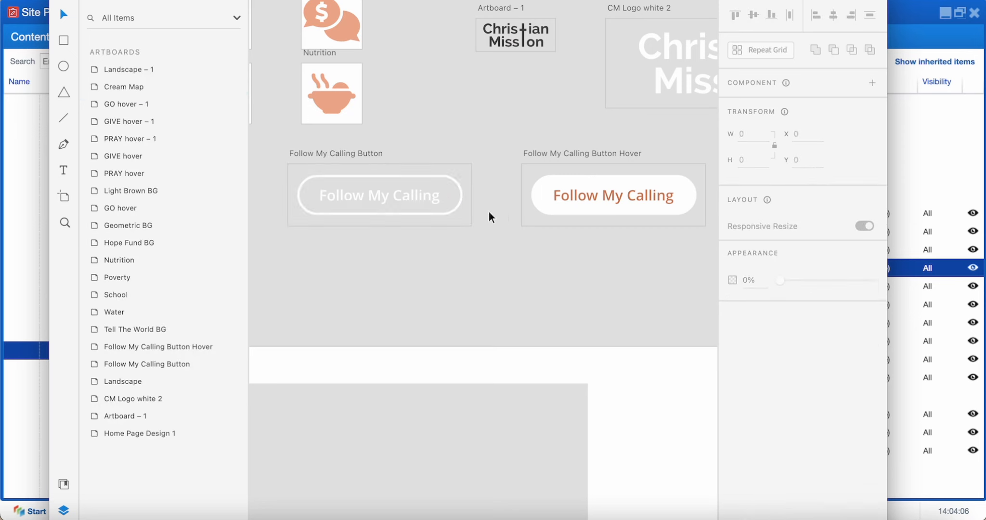
{"action": "left_click", "coordinate": [364, 154]}
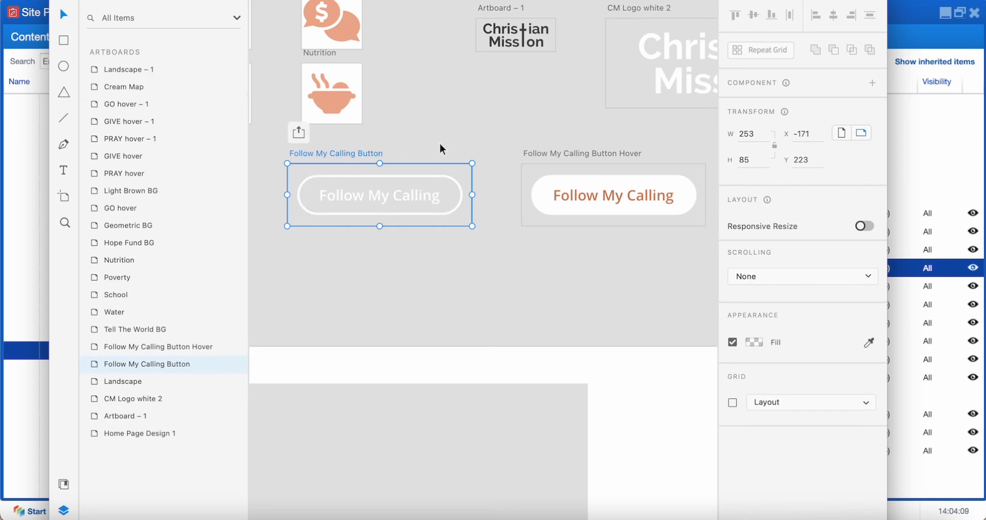
{"action": "left_click", "coordinate": [586, 153]}
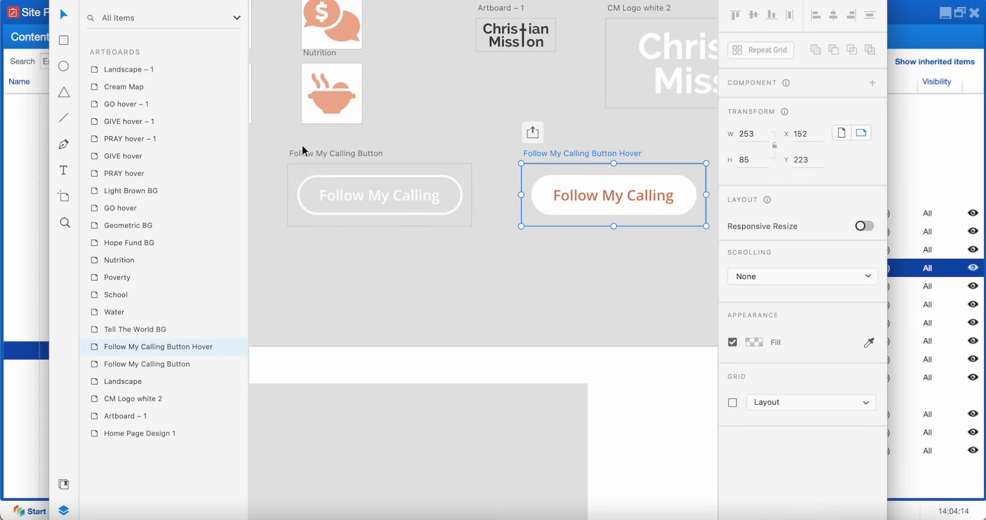
{"action": "left_click", "coordinate": [313, 153]}
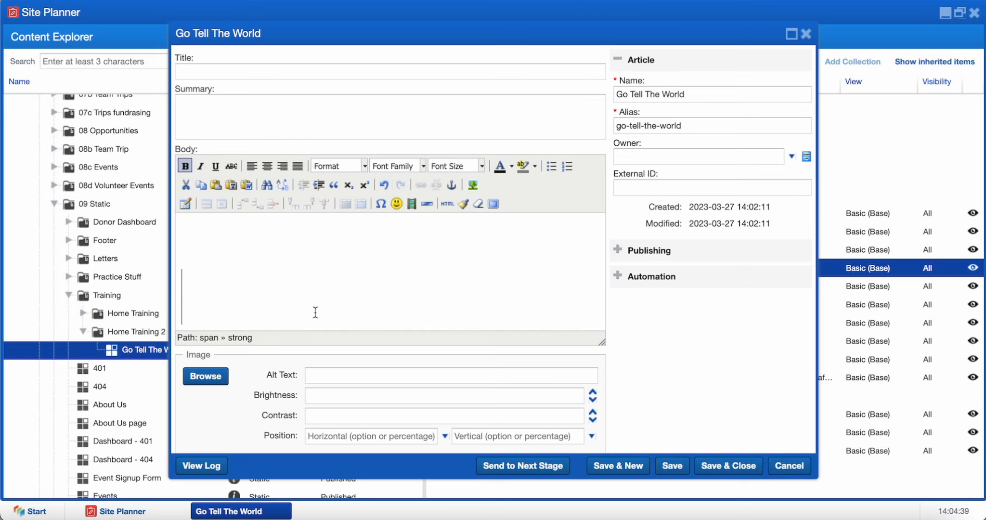
Choose Follow My Calling Button.png from the webroot files as the image to insert in the Go Tell The World body
{"action": "left_click", "coordinate": [472, 186]}
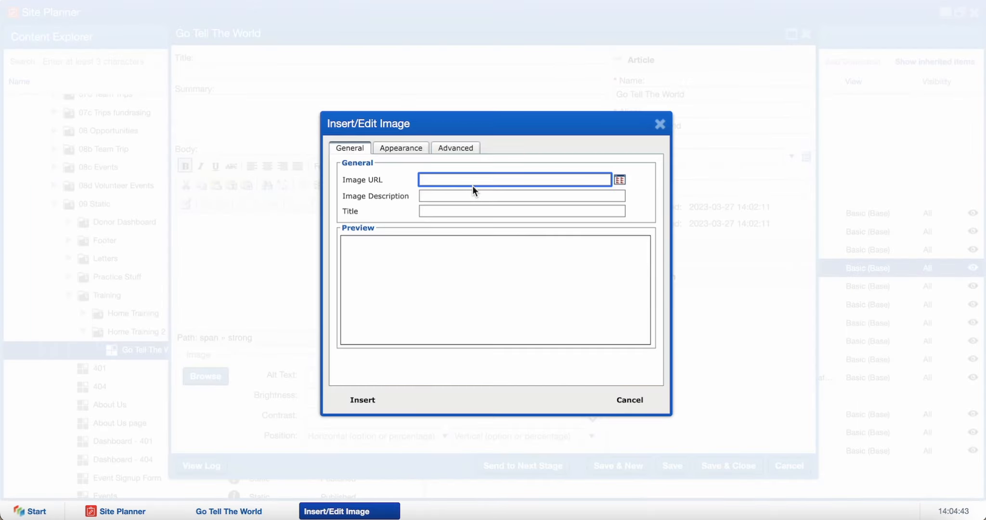
{"action": "left_click", "coordinate": [619, 180]}
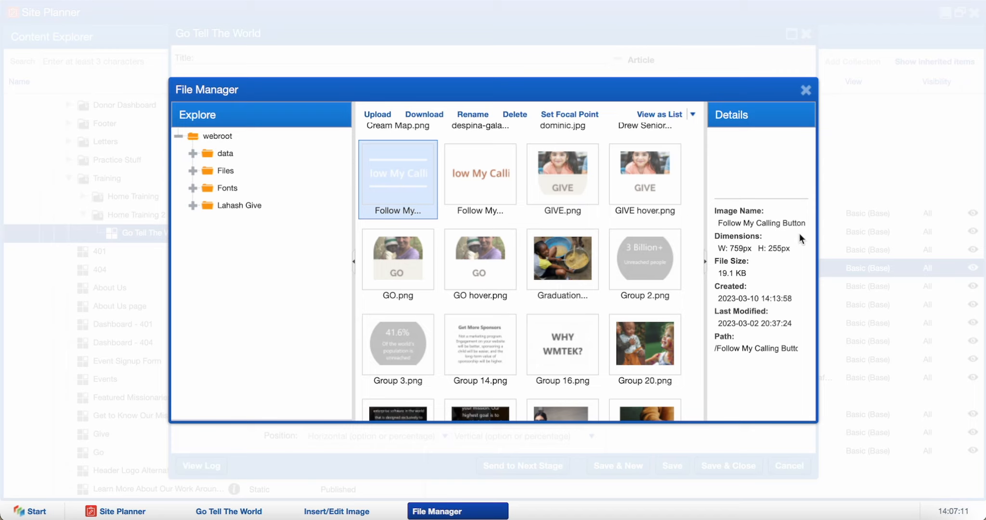
{"action": "double_click", "coordinate": [409, 177]}
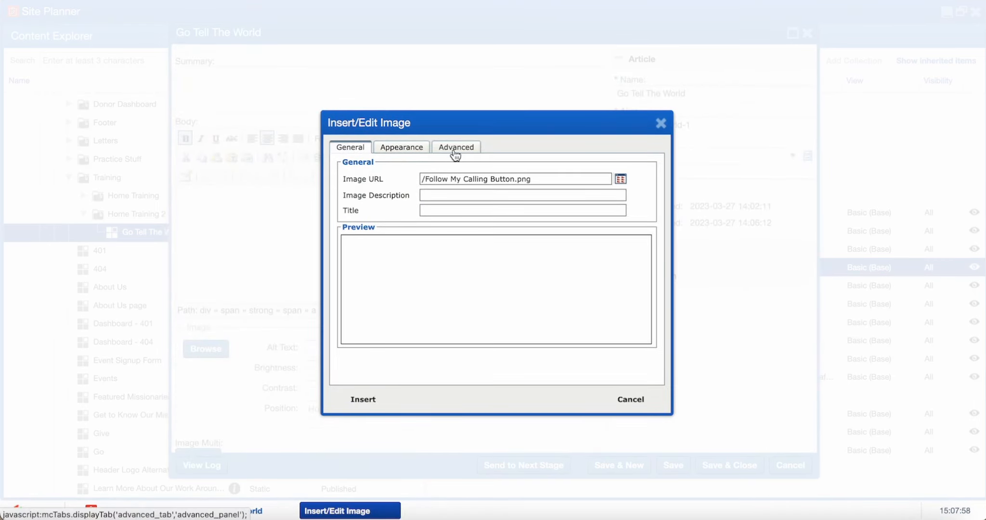
Enable the alternative image swap with Follow My Calling Button Hover.png for mouse over and Follow My Calling Button.png for mouse out
{"action": "left_click", "coordinate": [455, 153]}
{"action": "left_click", "coordinate": [348, 177]}
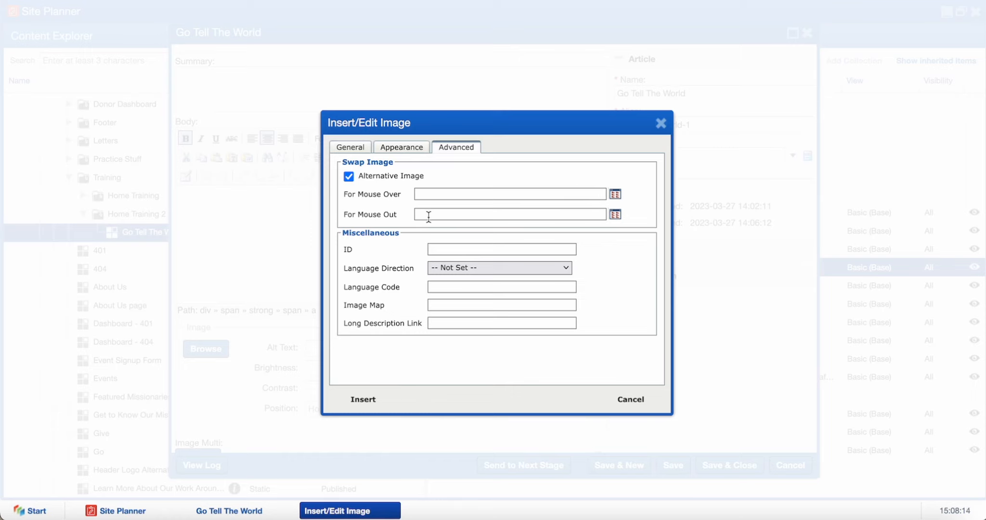
{"action": "left_click", "coordinate": [614, 194]}
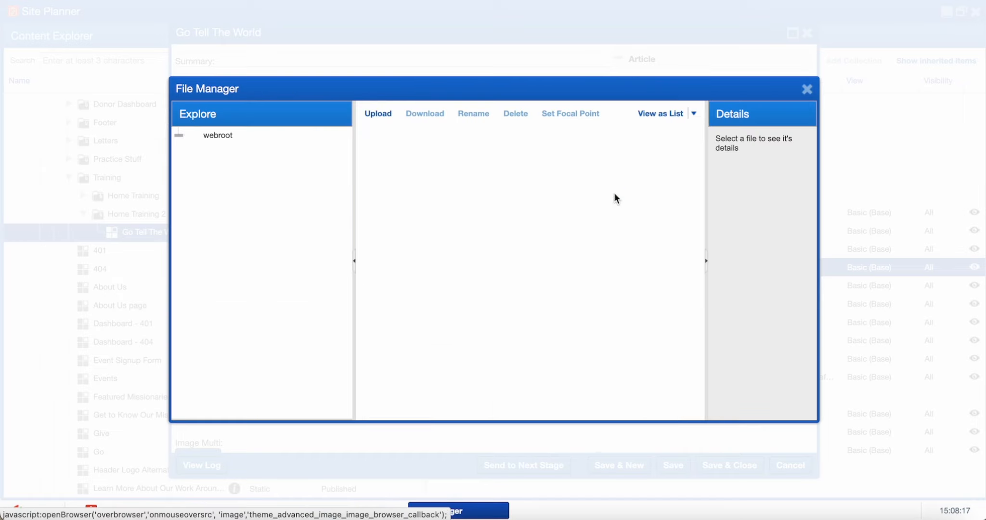
{"action": "scroll", "coordinate": [540, 236], "scroll_direction": "down", "scroll_amount": 5}
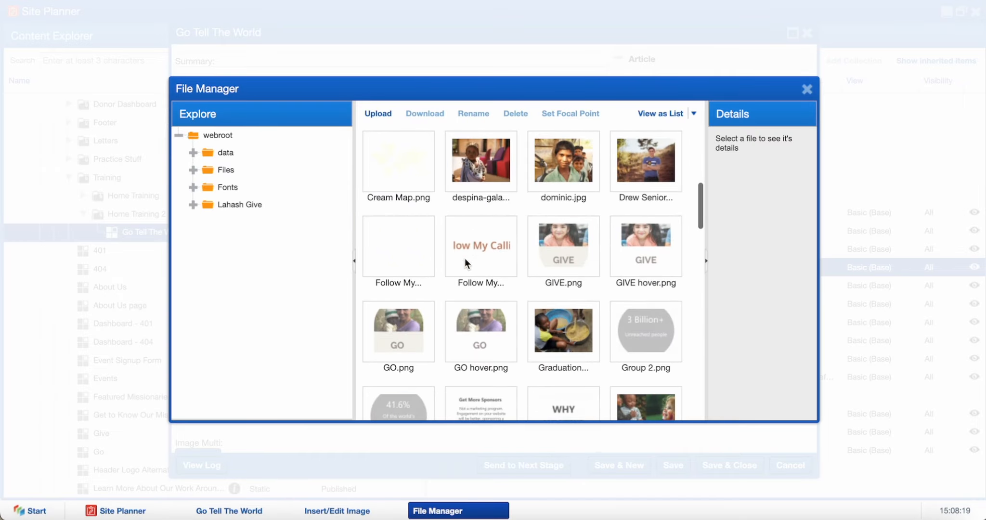
{"action": "double_click", "coordinate": [464, 258]}
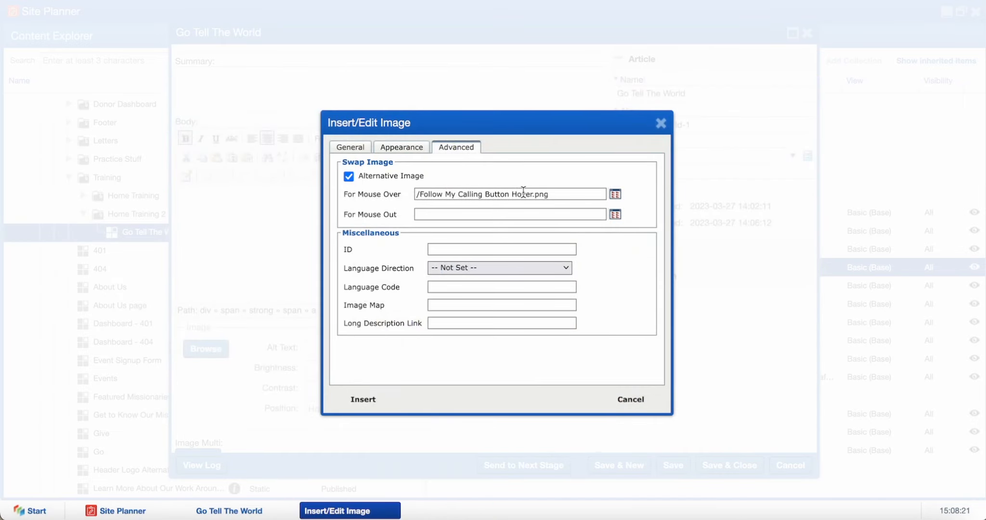
{"action": "left_click", "coordinate": [613, 215]}
{"action": "scroll", "coordinate": [488, 255], "scroll_direction": "down", "scroll_amount": 2}
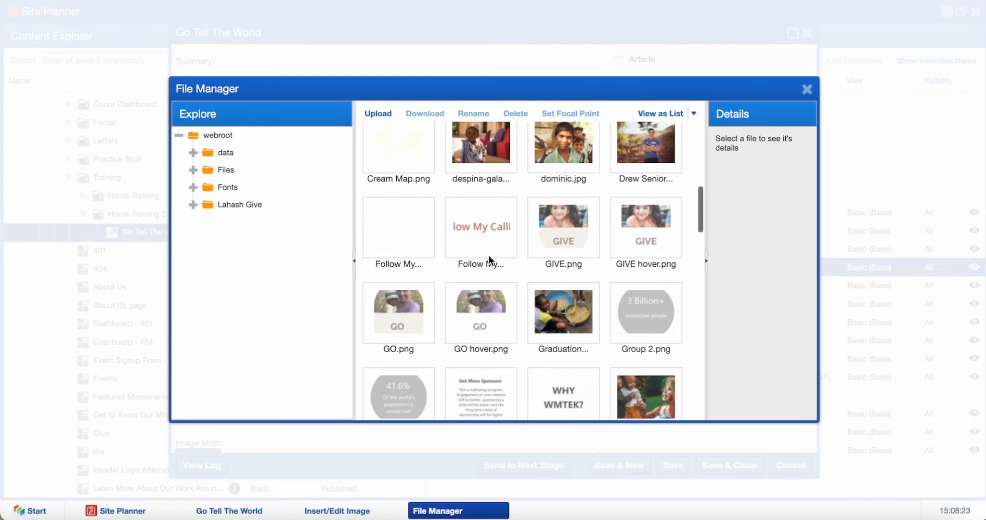
{"action": "left_click", "coordinate": [411, 236]}
{"action": "double_click", "coordinate": [411, 236]}
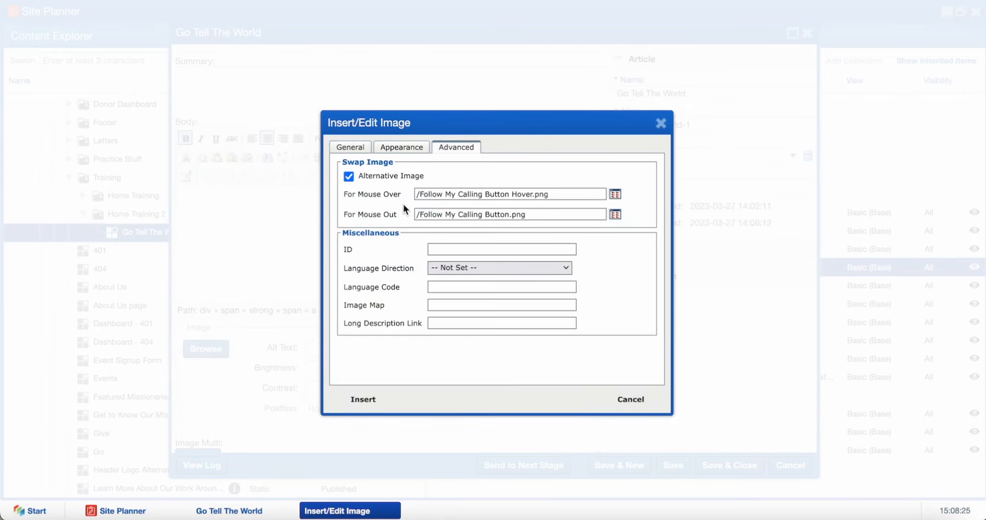
Set the image width to 250 px with constrained proportions and insert the image without a description
{"action": "left_click", "coordinate": [407, 148]}
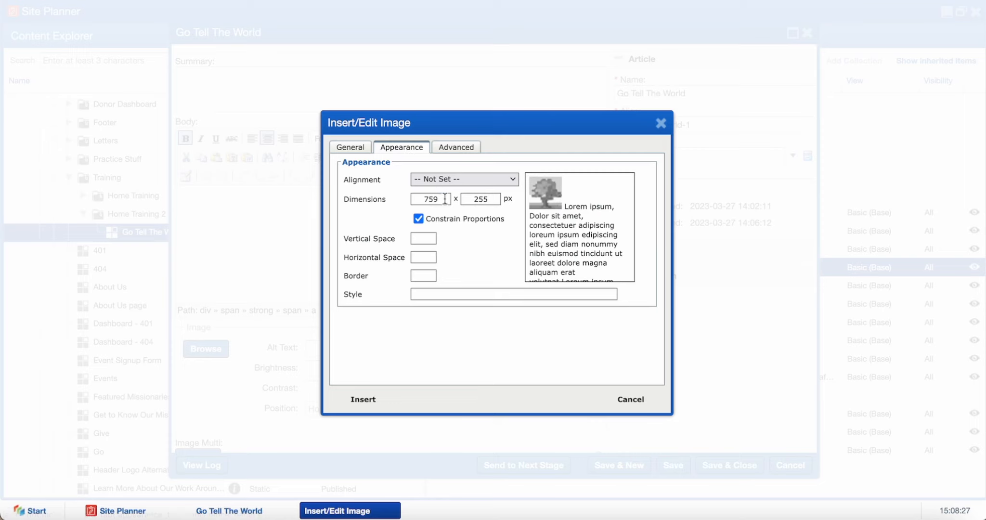
{"action": "type", "text": "250"}
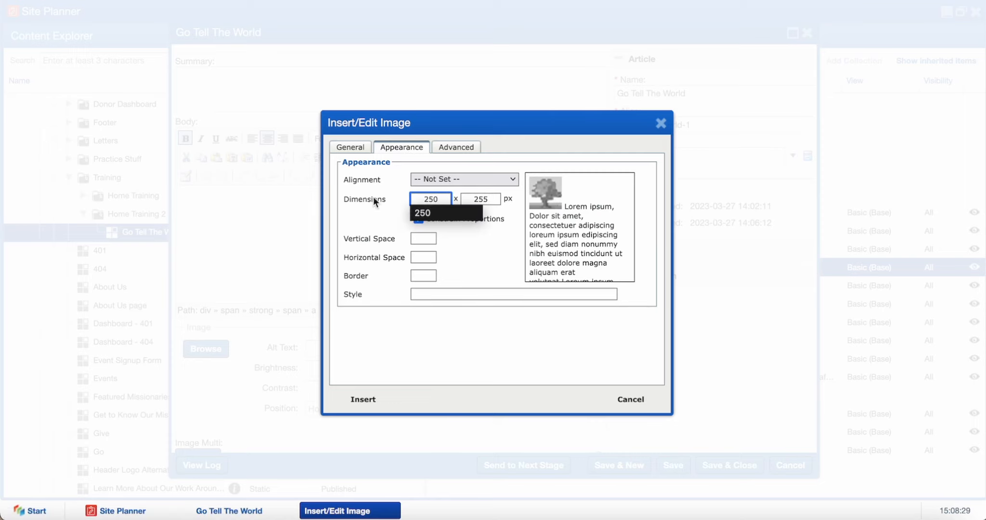
{"action": "left_click", "coordinate": [369, 404]}
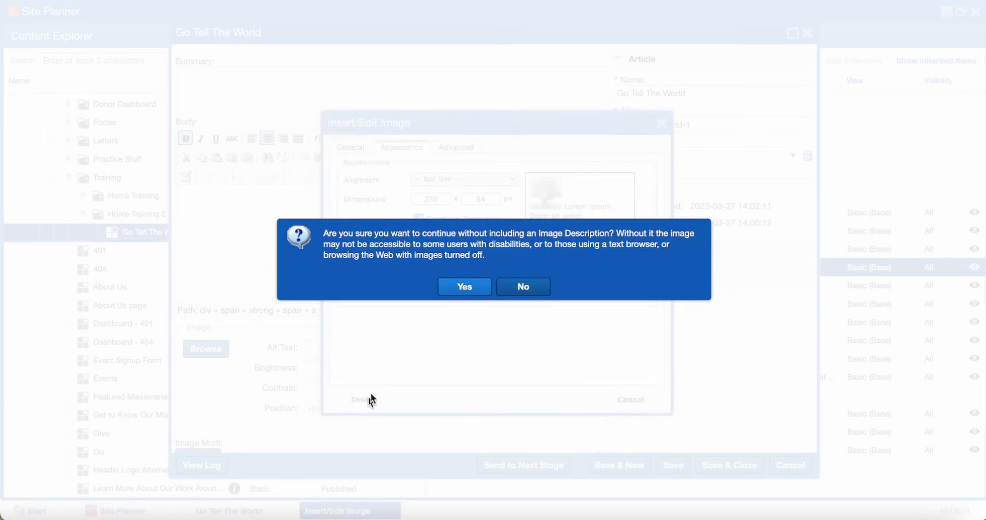
{"action": "left_click", "coordinate": [464, 287]}
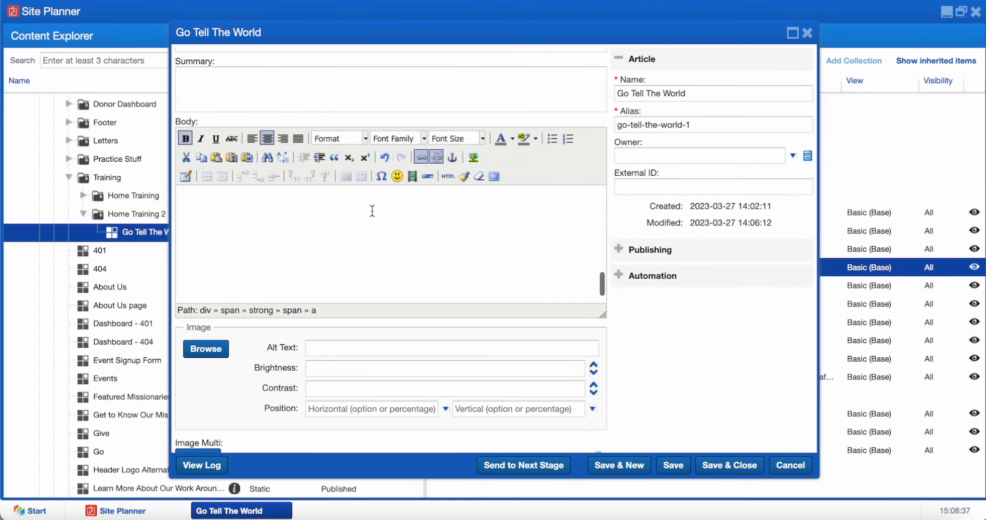
Link the Follow My Calling image in the body to the URL /, opening in this window/frame
{"action": "scroll", "coordinate": [199, 208], "scroll_direction": "down", "scroll_amount": 10}
{"action": "scroll", "coordinate": [414, 259], "scroll_direction": "up", "scroll_amount": 4}
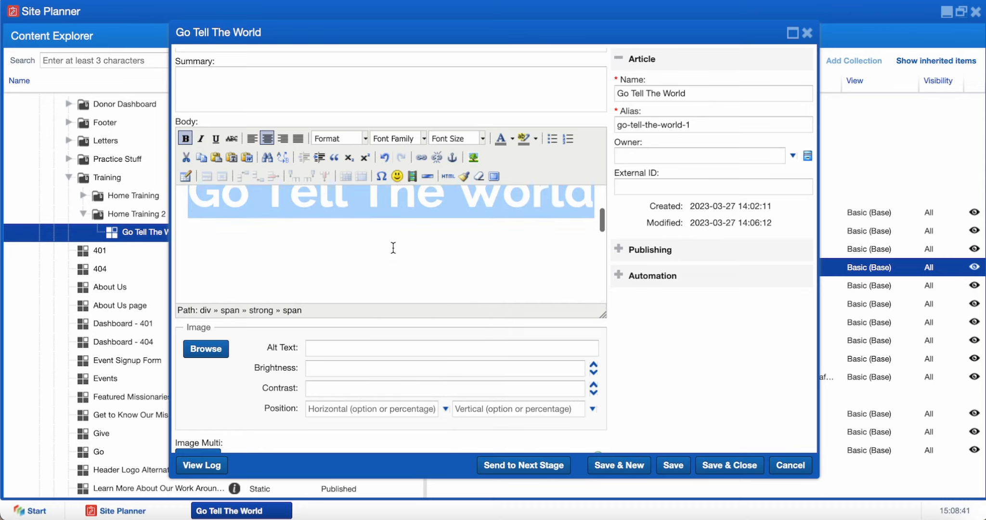
{"action": "scroll", "coordinate": [394, 214], "scroll_direction": "down", "scroll_amount": 2}
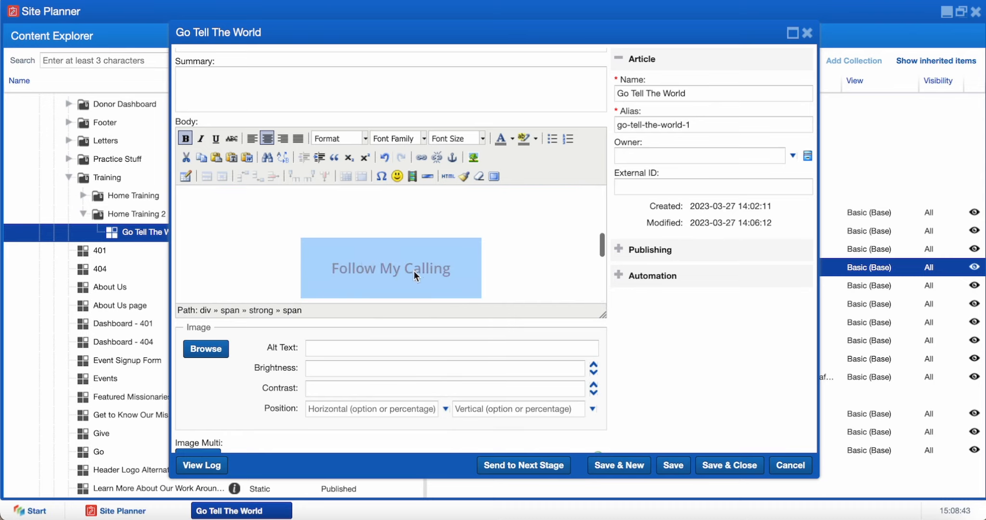
{"action": "left_click", "coordinate": [481, 273]}
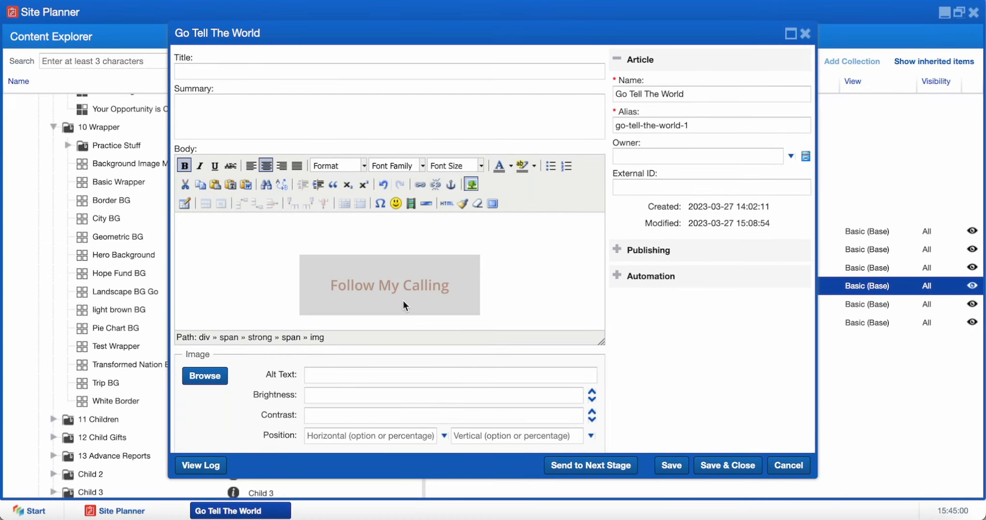
{"action": "right_click", "coordinate": [403, 301]}
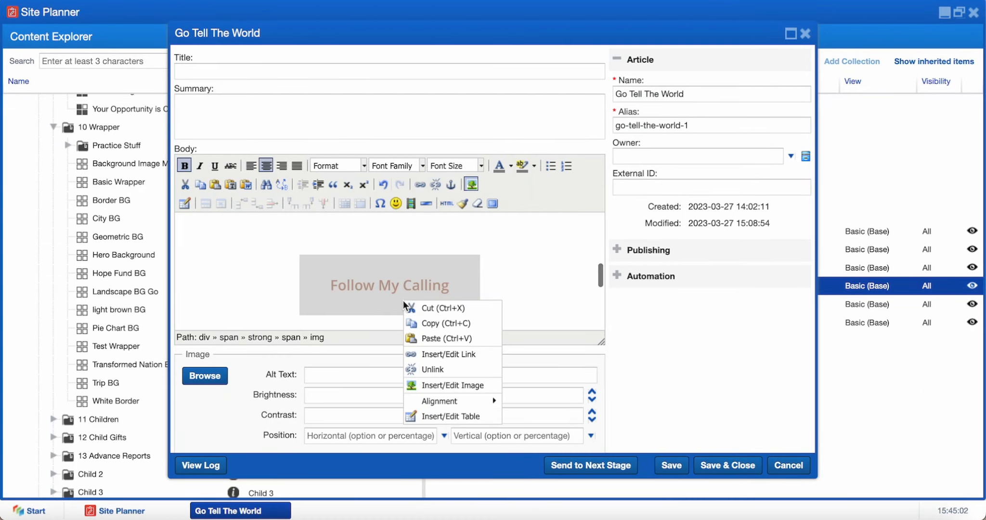
{"action": "left_click", "coordinate": [403, 302]}
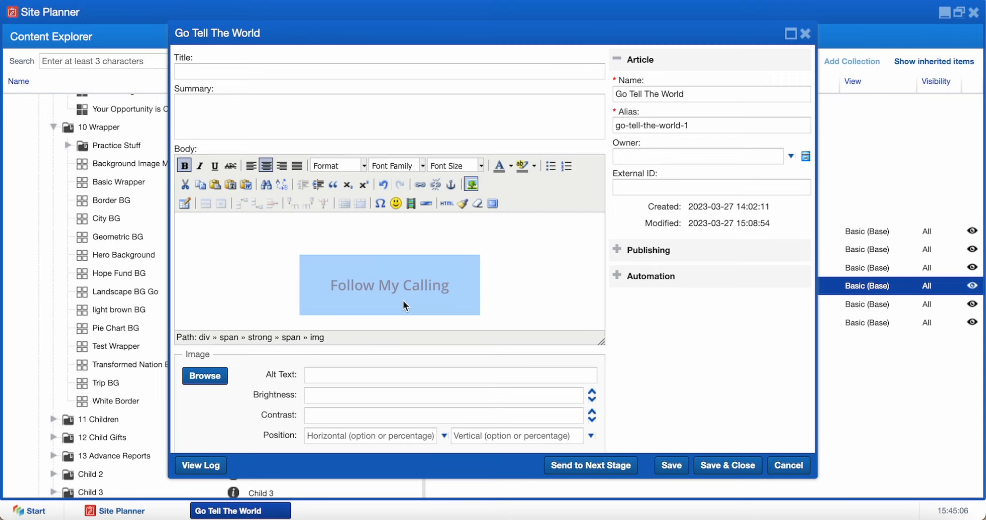
{"action": "left_click", "coordinate": [420, 184]}
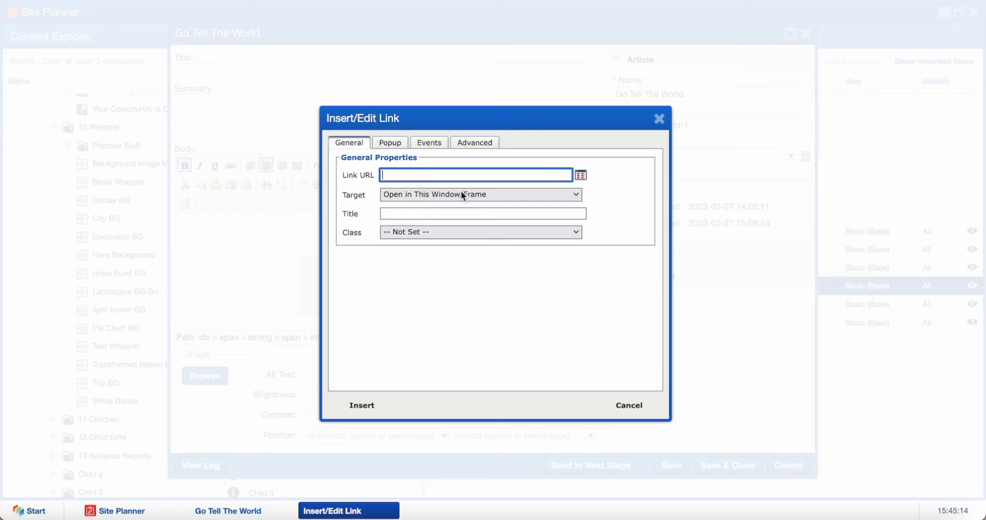
{"action": "type", "text": "/"}
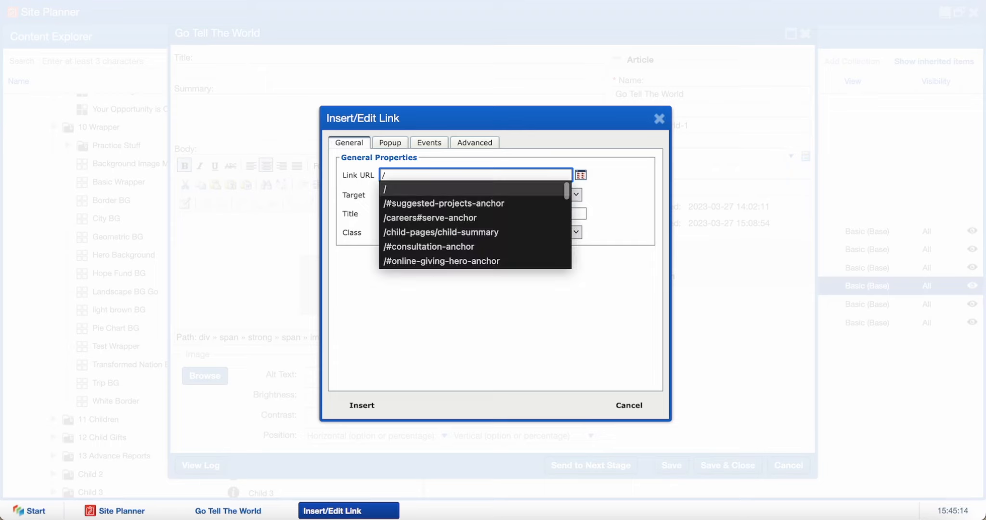
{"action": "left_click", "coordinate": [354, 407]}
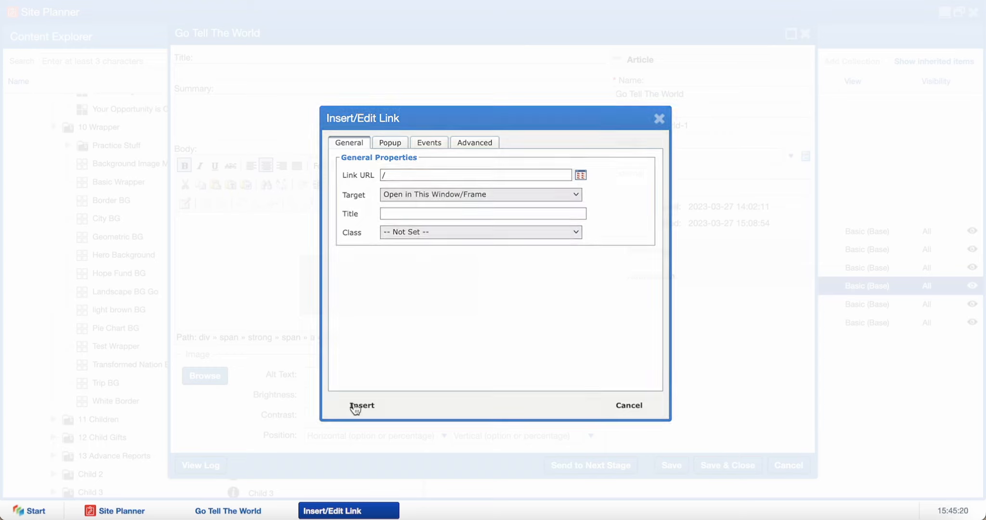
Try the Follow My Calling button on the web page, and save and close the Go Tell The World item
{"action": "left_click", "coordinate": [505, 293]}
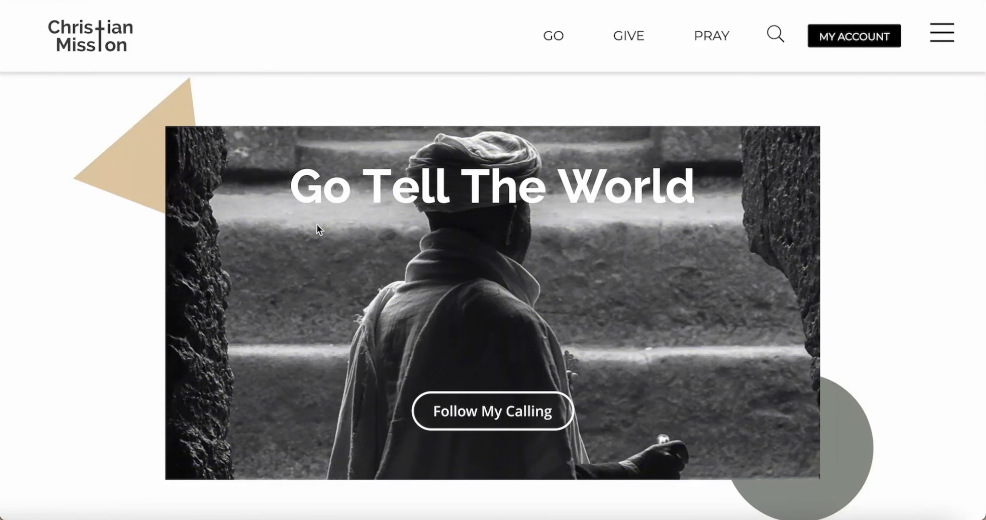
{"action": "left_click", "coordinate": [453, 404]}
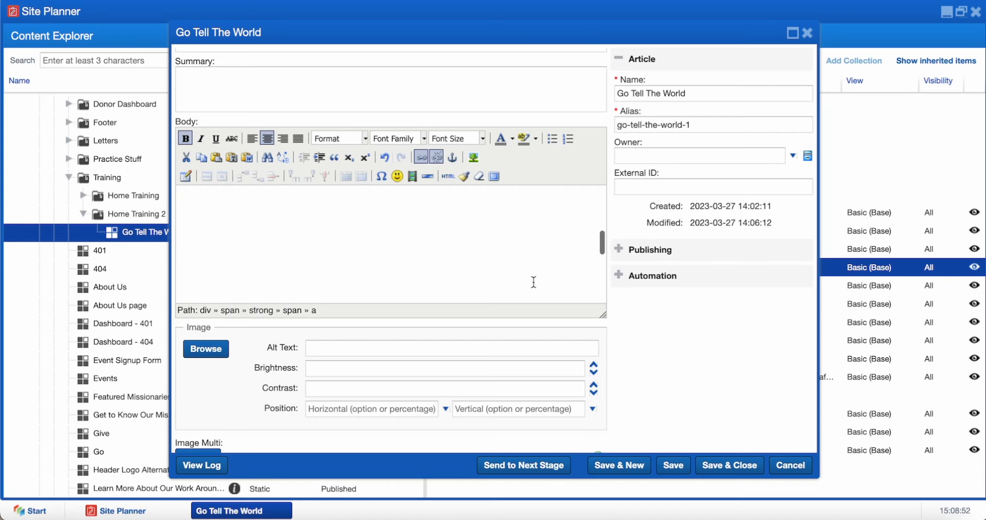
{"action": "left_click", "coordinate": [722, 463]}
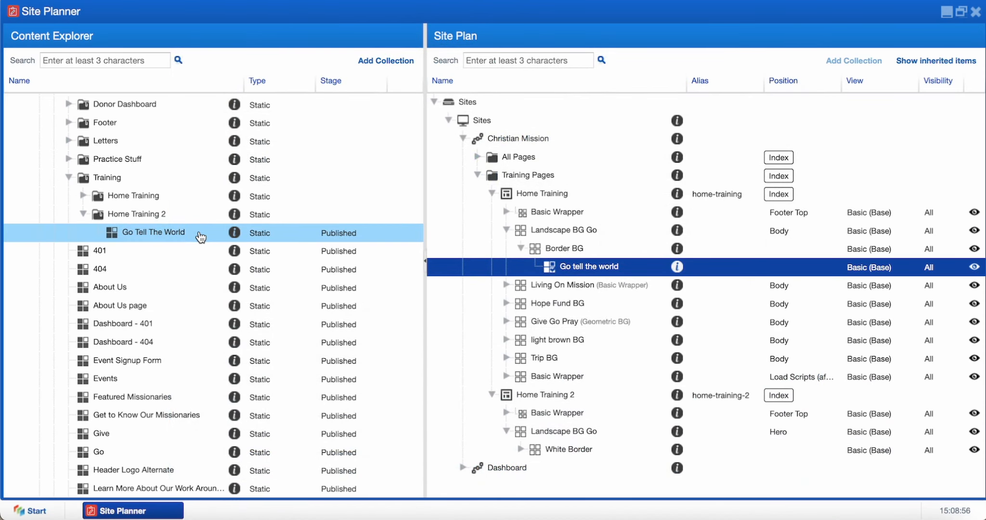
Assign the Go Tell The World item to White Border under Home Training 2 with the Basic (Base) view and the Text Center view class
{"action": "left_click", "coordinate": [490, 194]}
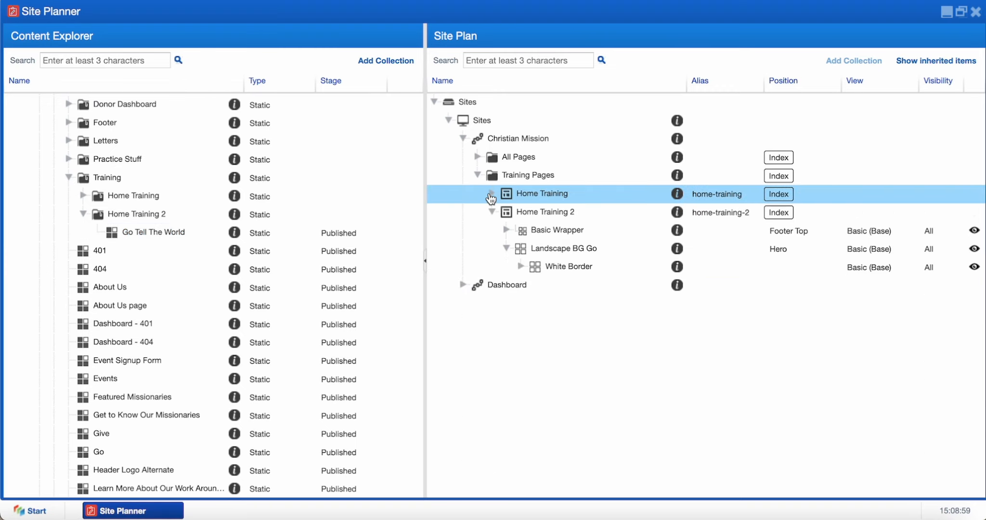
{"action": "left_click_drag", "start_coordinate": [153, 232], "coordinate": [558, 271]}
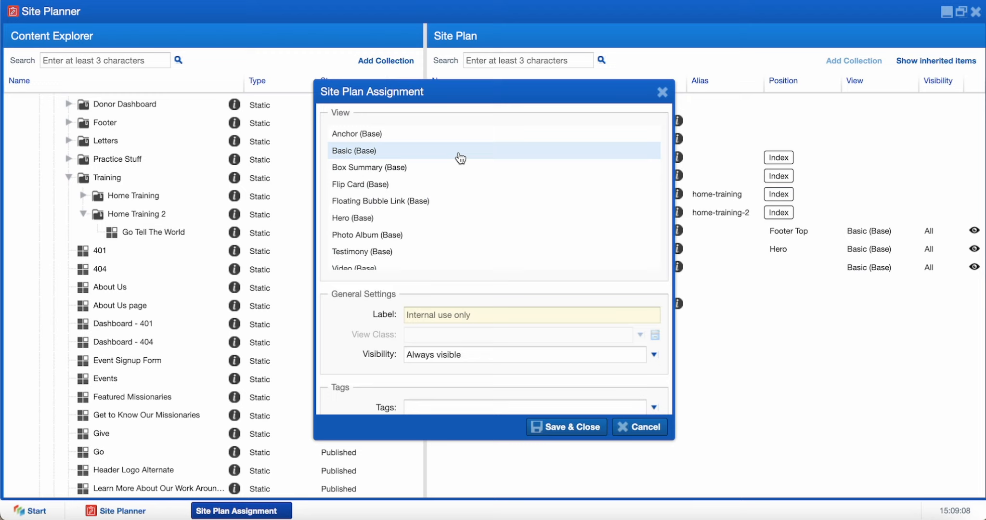
{"action": "left_click", "coordinate": [458, 153]}
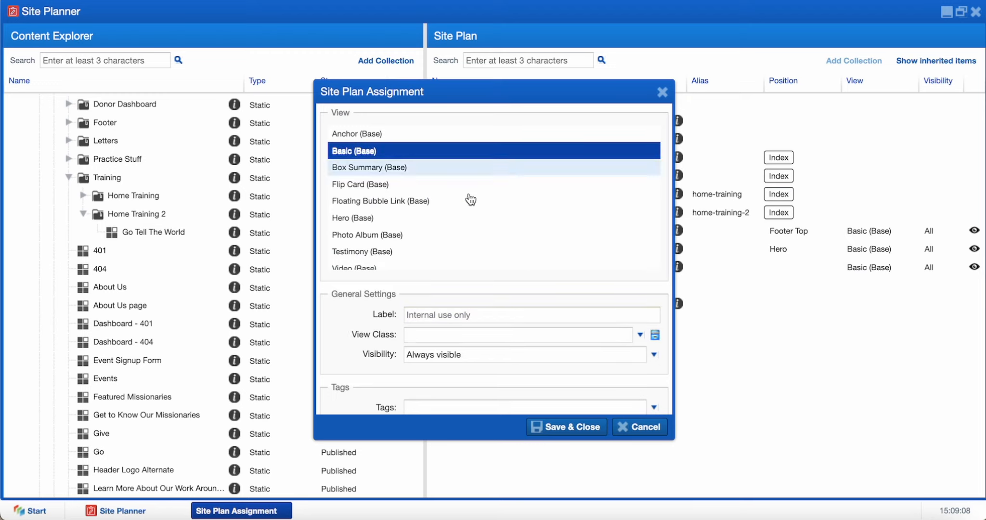
{"action": "left_click", "coordinate": [506, 334]}
{"action": "left_click", "coordinate": [497, 183]}
{"action": "scroll", "coordinate": [496, 202], "scroll_direction": "down", "scroll_amount": 3}
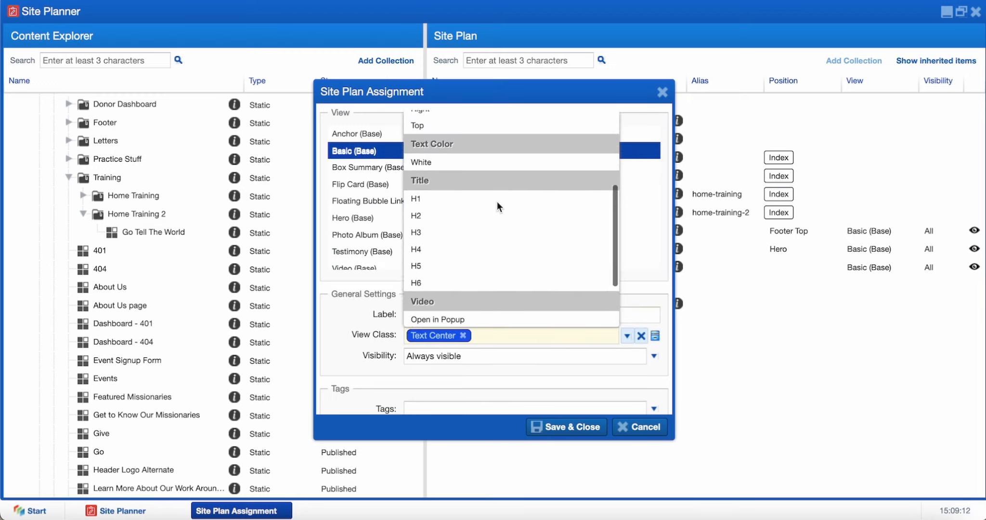
{"action": "scroll", "coordinate": [497, 201], "scroll_direction": "down", "scroll_amount": 1}
{"action": "scroll", "coordinate": [496, 201], "scroll_direction": "up", "scroll_amount": 5}
{"action": "left_click", "coordinate": [373, 353]}
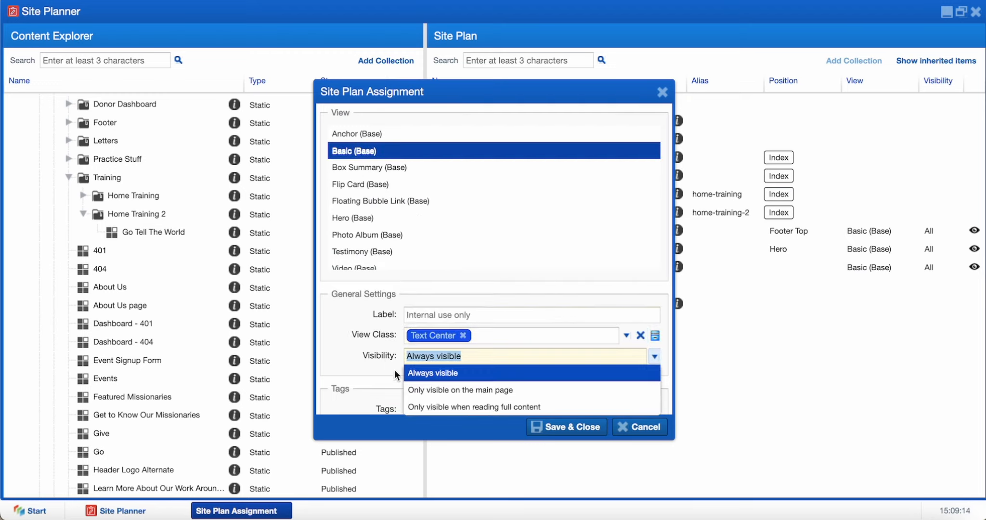
{"action": "left_click", "coordinate": [360, 379]}
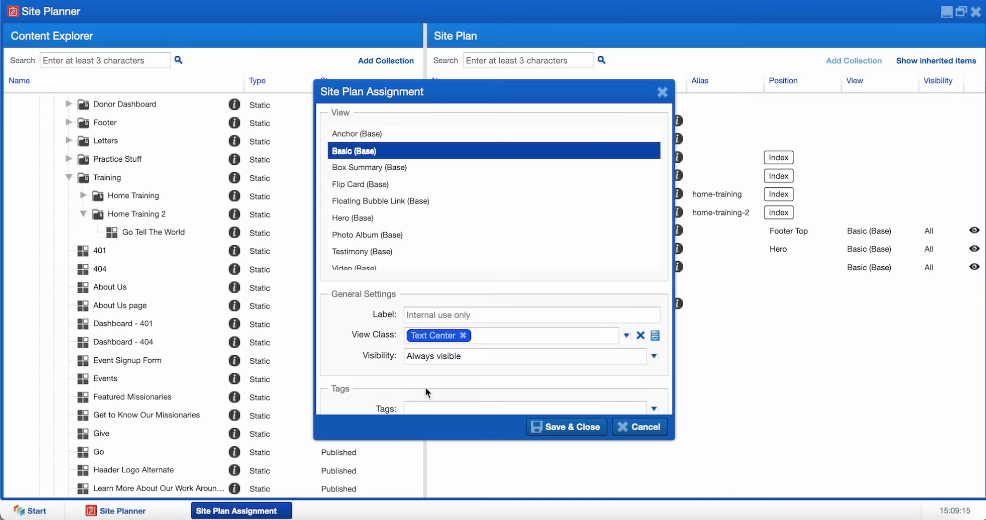
{"action": "left_click", "coordinate": [576, 427]}
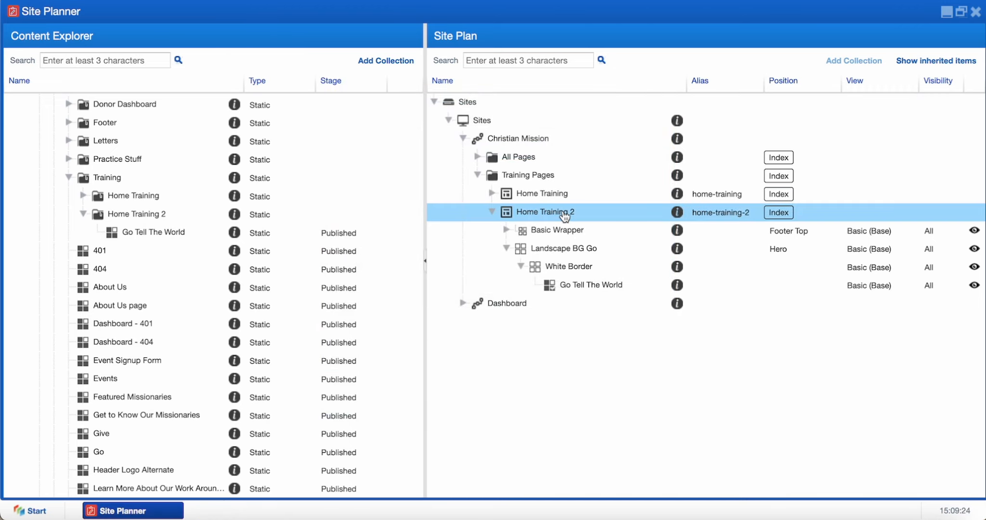
Open the Home Training 2 page from the site plan and examine its hero section and the content below
{"action": "right_click", "coordinate": [564, 217]}
{"action": "left_click", "coordinate": [588, 283]}
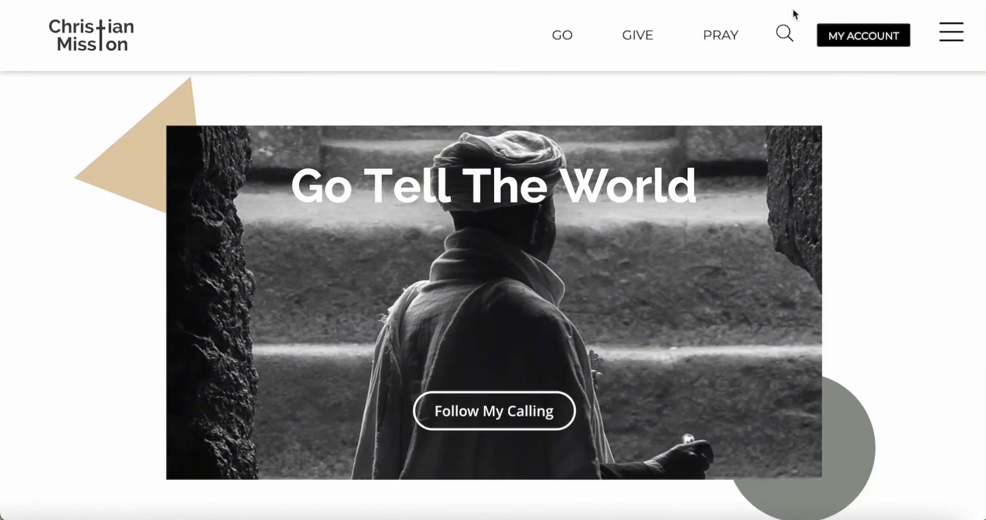
{"action": "scroll", "coordinate": [772, 124], "scroll_direction": "down", "scroll_amount": 2}
{"action": "scroll", "coordinate": [771, 121], "scroll_direction": "down", "scroll_amount": 5}
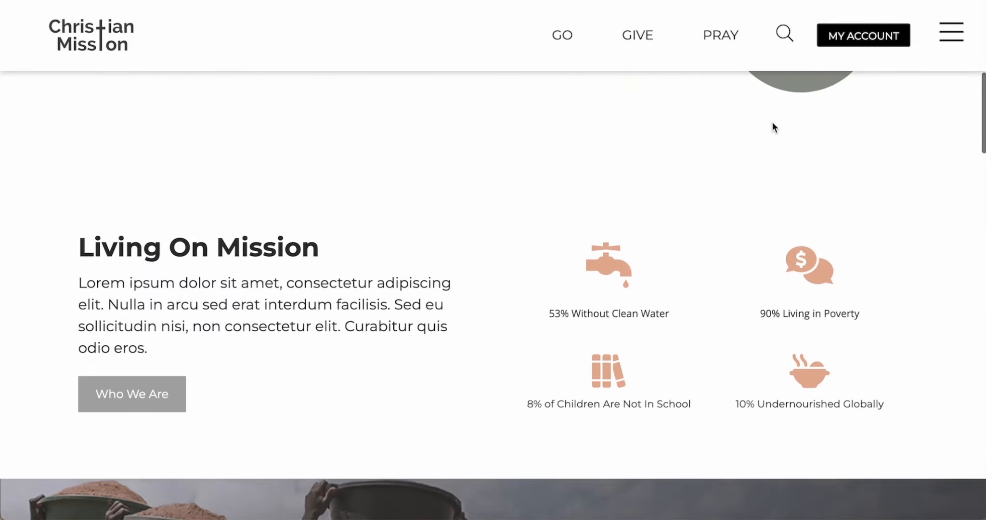
{"action": "scroll", "coordinate": [772, 122], "scroll_direction": "up", "scroll_amount": 10}
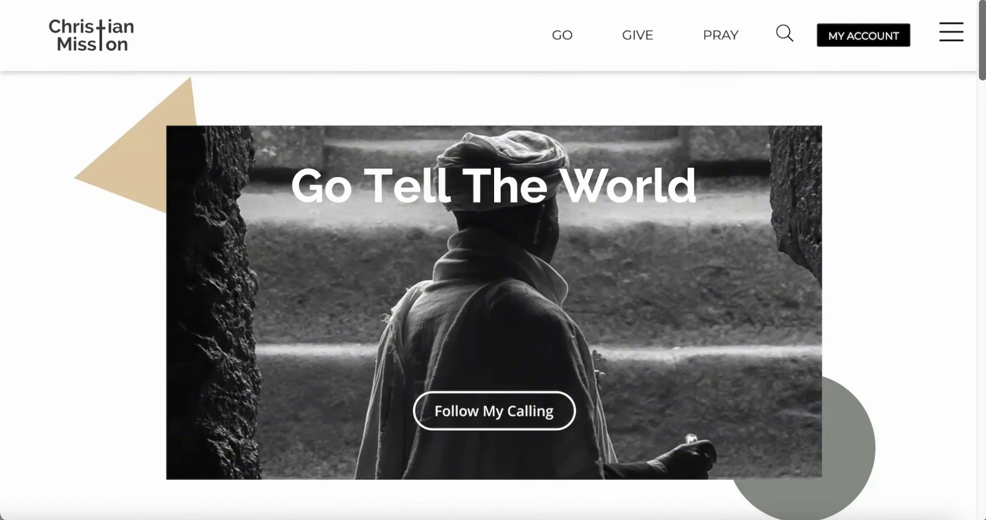
{"action": "scroll", "coordinate": [493, 265], "scroll_direction": "down", "scroll_amount": 2}
{"action": "scroll", "coordinate": [644, 51], "scroll_direction": "up", "scroll_amount": 2}
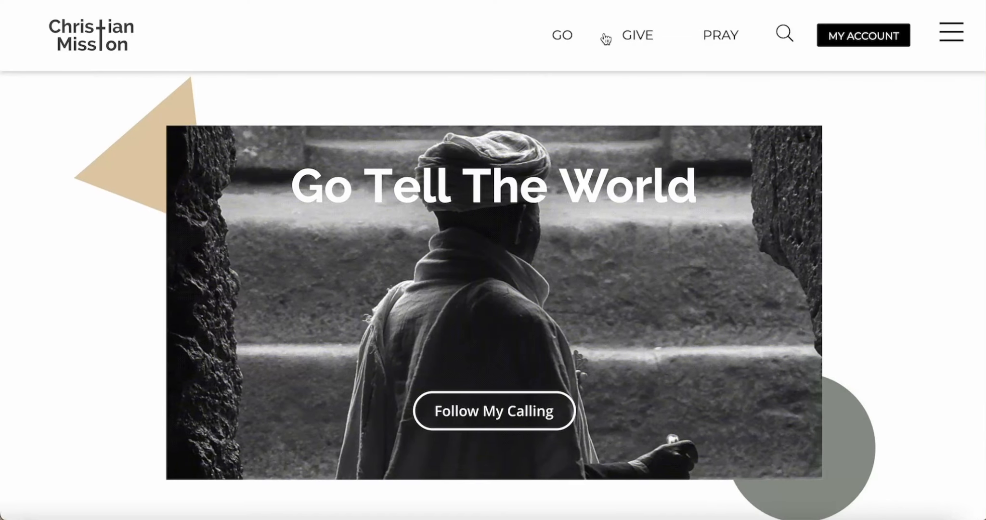
Change the Landscape BG Go assignment under Home Training 2 to the Body position, save it, and collapse the item
{"action": "scroll", "coordinate": [608, 144], "scroll_direction": "down", "scroll_amount": 2}
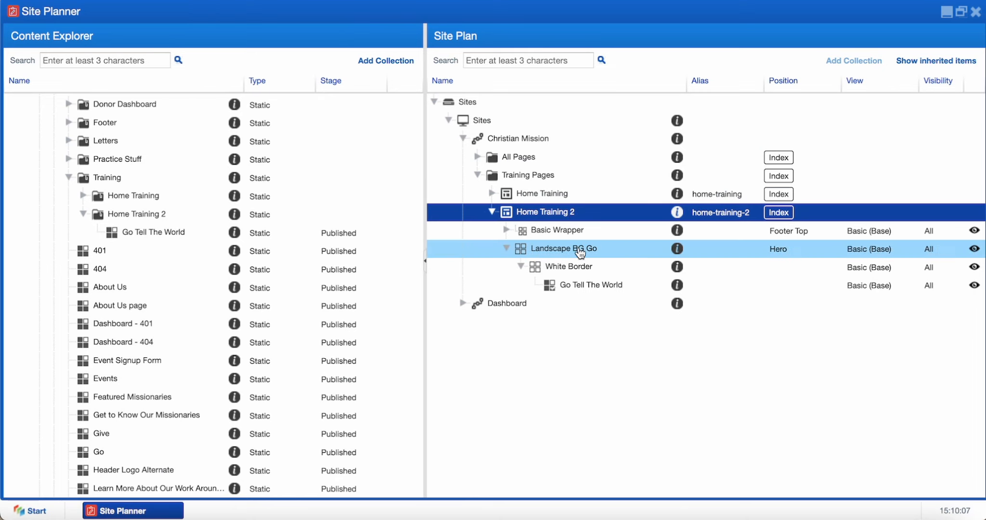
{"action": "double_click", "coordinate": [584, 252]}
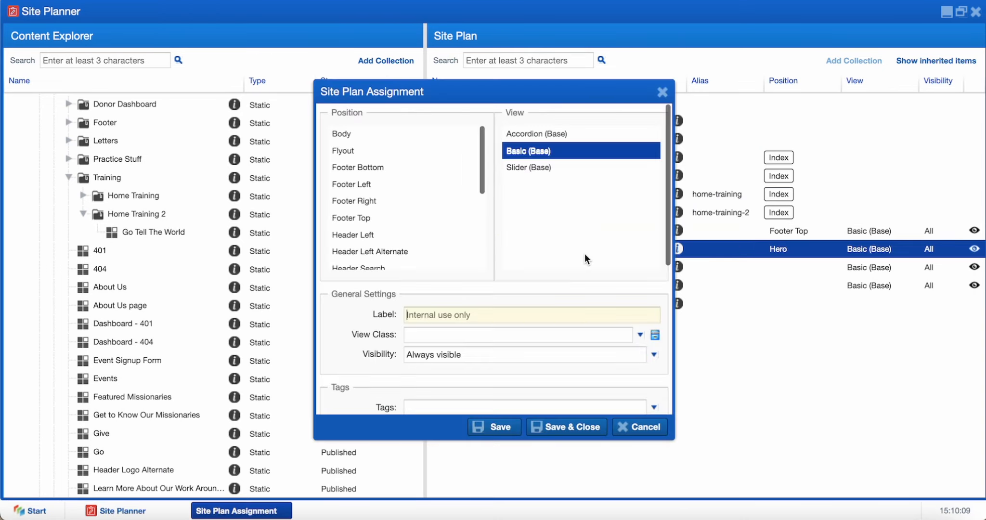
{"action": "left_click", "coordinate": [417, 139]}
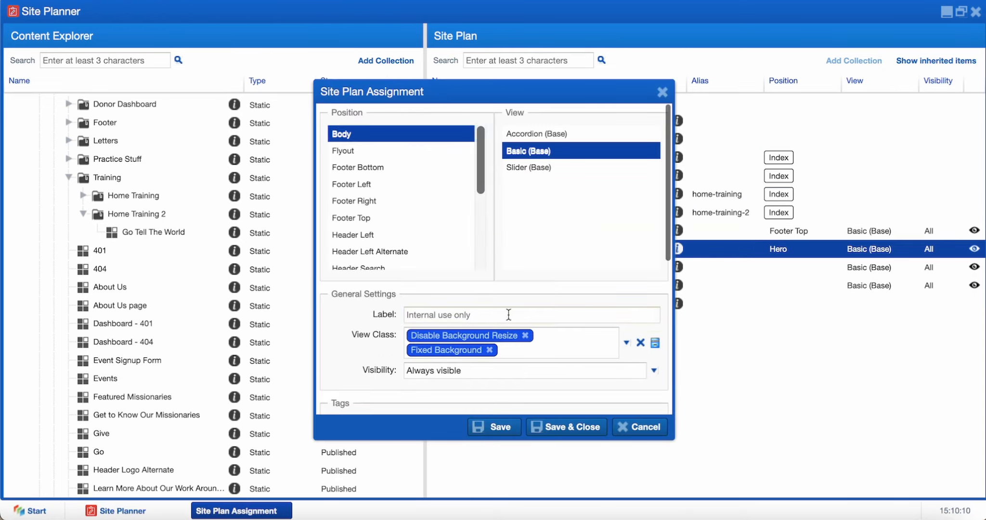
{"action": "left_click", "coordinate": [576, 432]}
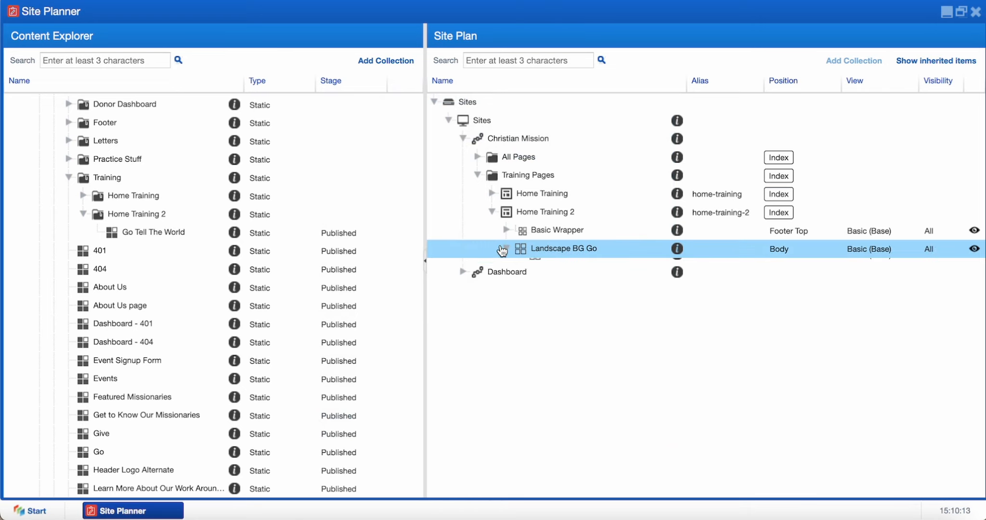
{"action": "left_click", "coordinate": [503, 248]}
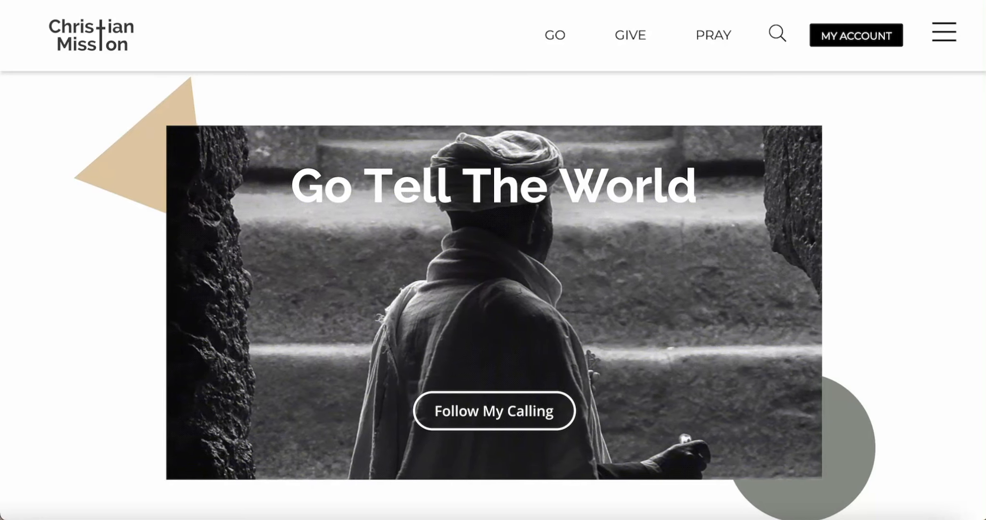
Examine the web page's hero background behavior and the Living On Mission section below it
{"action": "scroll", "coordinate": [770, 232], "scroll_direction": "down", "scroll_amount": 5}
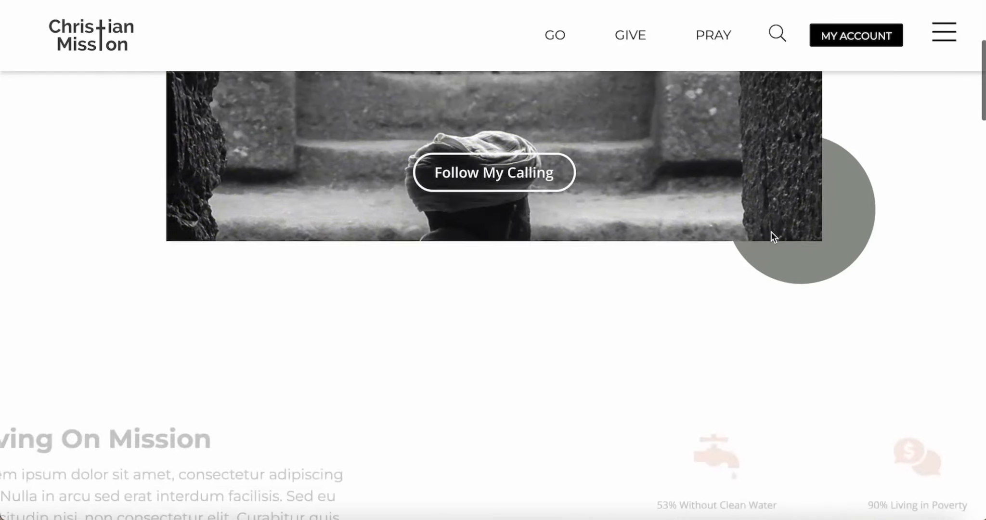
{"action": "scroll", "coordinate": [771, 232], "scroll_direction": "down", "scroll_amount": 5}
{"action": "scroll", "coordinate": [771, 231], "scroll_direction": "up", "scroll_amount": 10}
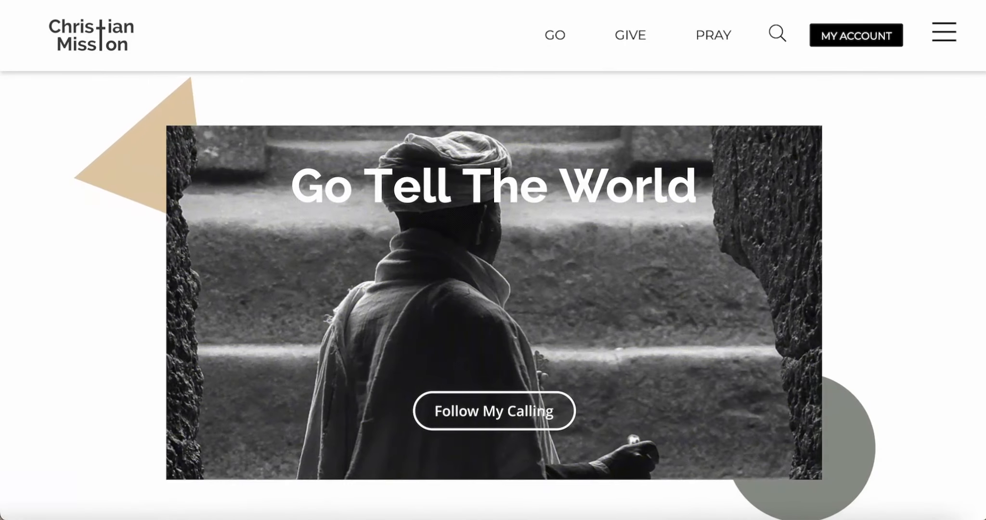
{"action": "scroll", "coordinate": [588, 197], "scroll_direction": "down", "scroll_amount": 8}
{"action": "scroll", "coordinate": [588, 197], "scroll_direction": "up", "scroll_amount": 8}
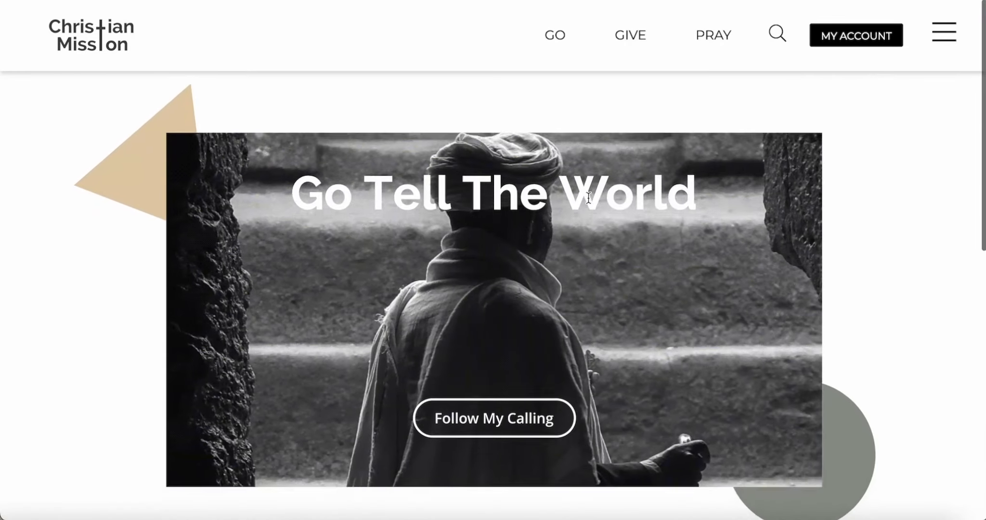
{"action": "scroll", "coordinate": [660, 373], "scroll_direction": "down", "scroll_amount": 3}
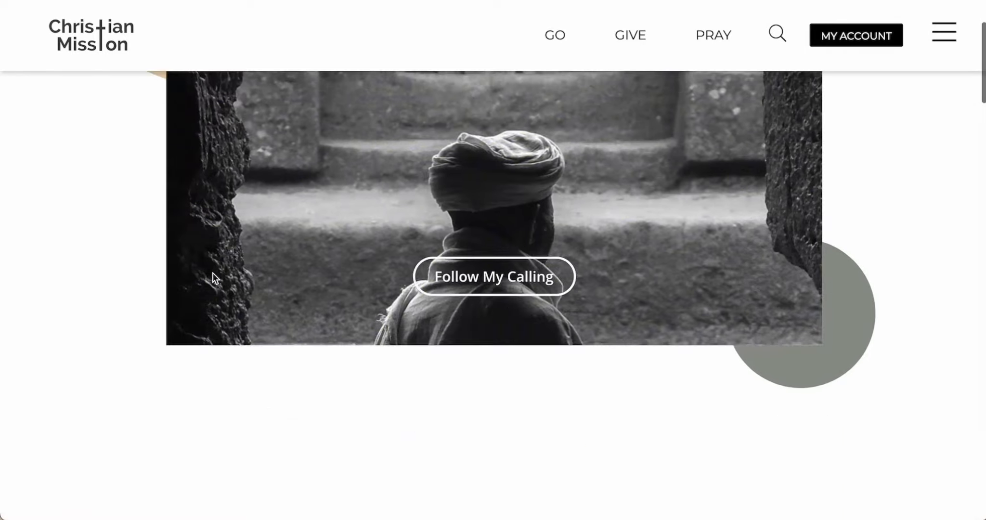
{"action": "scroll", "coordinate": [213, 273], "scroll_direction": "down", "scroll_amount": 7}
{"action": "scroll", "coordinate": [212, 272], "scroll_direction": "up", "scroll_amount": 1}
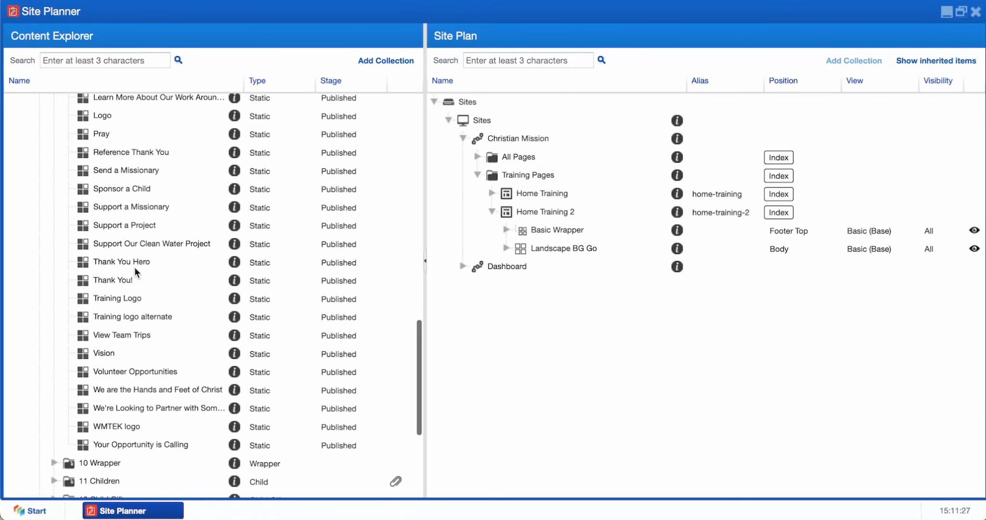
Assign the Basic Wrapper from the 10 Wrapper collection to Home Training 2 with the Body position and Basic (Base) view
{"action": "scroll", "coordinate": [133, 267], "scroll_direction": "down", "scroll_amount": 4}
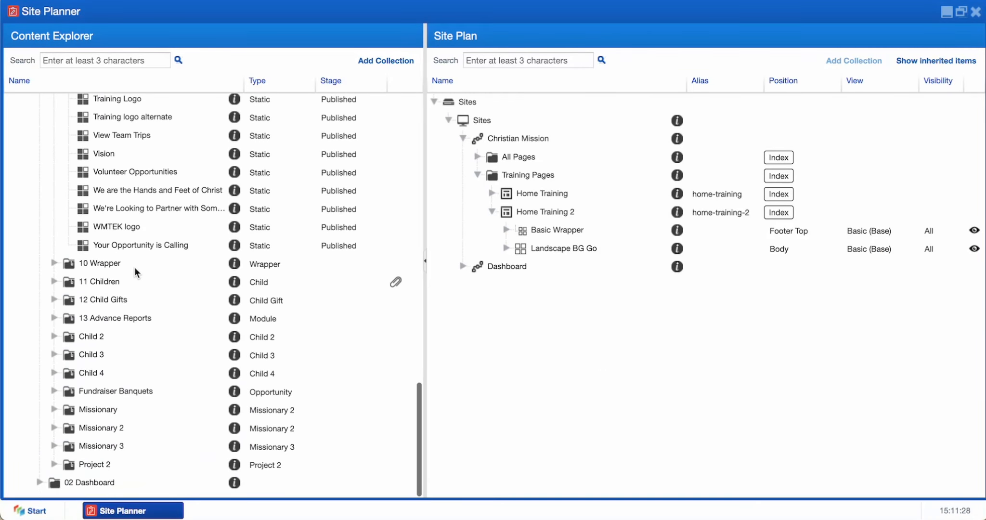
{"action": "left_click", "coordinate": [54, 268]}
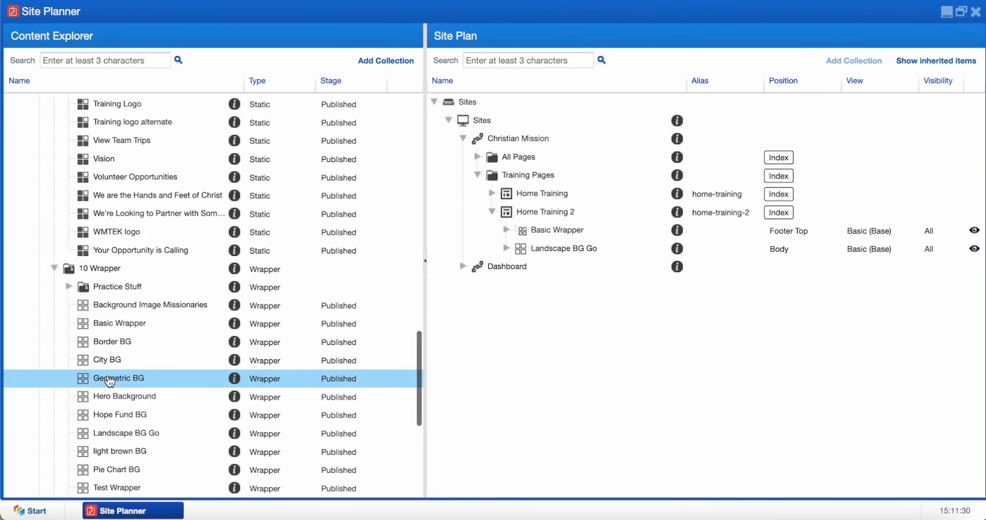
{"action": "scroll", "coordinate": [109, 378], "scroll_direction": "down", "scroll_amount": 1}
{"action": "left_click_drag", "start_coordinate": [122, 274], "coordinate": [526, 211]}
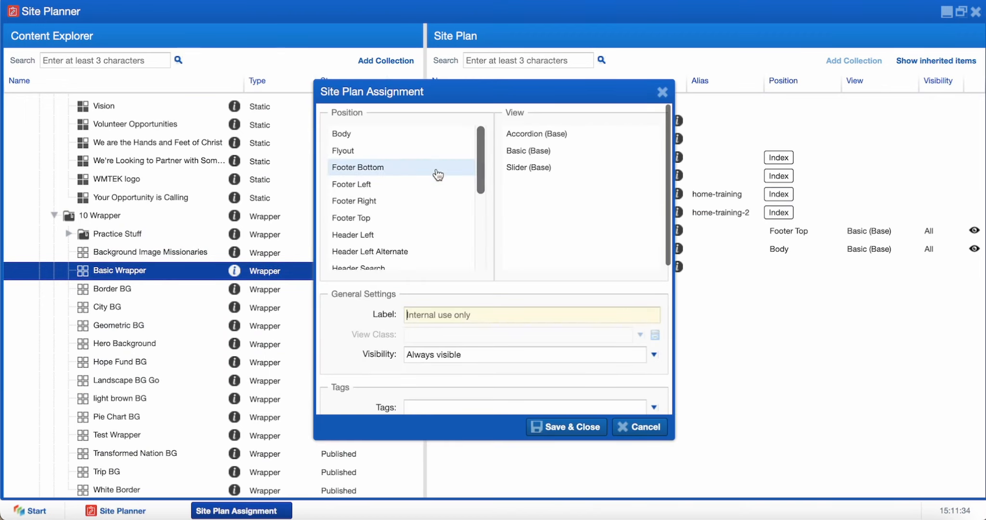
{"action": "left_click", "coordinate": [346, 134]}
{"action": "left_click", "coordinate": [517, 152]}
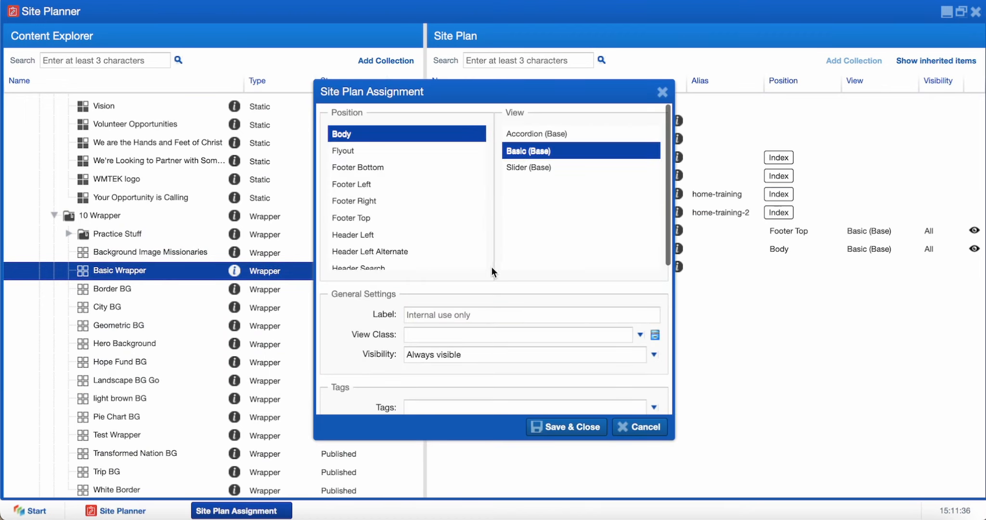
Add the Padding - Bottom, Padding - Sides, Padding Horizontal x 4 and Padding Vertical x 4 view classes to the wrapper assignment
{"action": "left_click", "coordinate": [488, 338]}
{"action": "scroll", "coordinate": [491, 284], "scroll_direction": "down", "scroll_amount": 15}
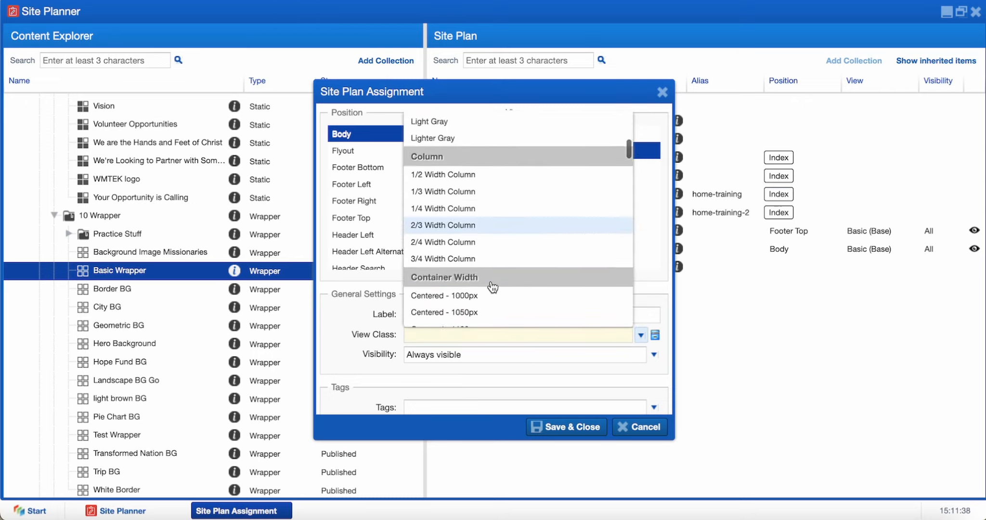
{"action": "scroll", "coordinate": [492, 288], "scroll_direction": "down", "scroll_amount": 5}
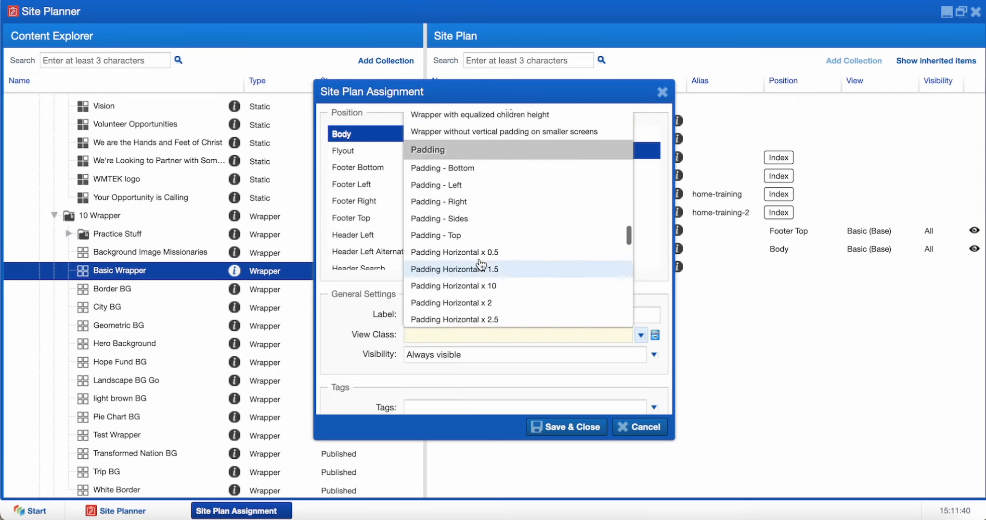
{"action": "left_click", "coordinate": [469, 171]}
{"action": "left_click", "coordinate": [468, 202]}
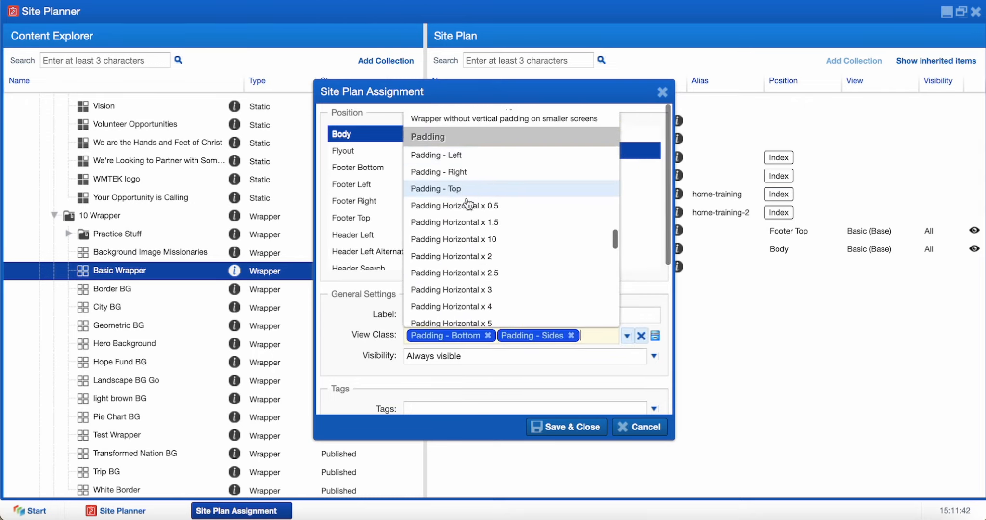
{"action": "scroll", "coordinate": [469, 207], "scroll_direction": "down", "scroll_amount": 4}
{"action": "left_click", "coordinate": [469, 208]}
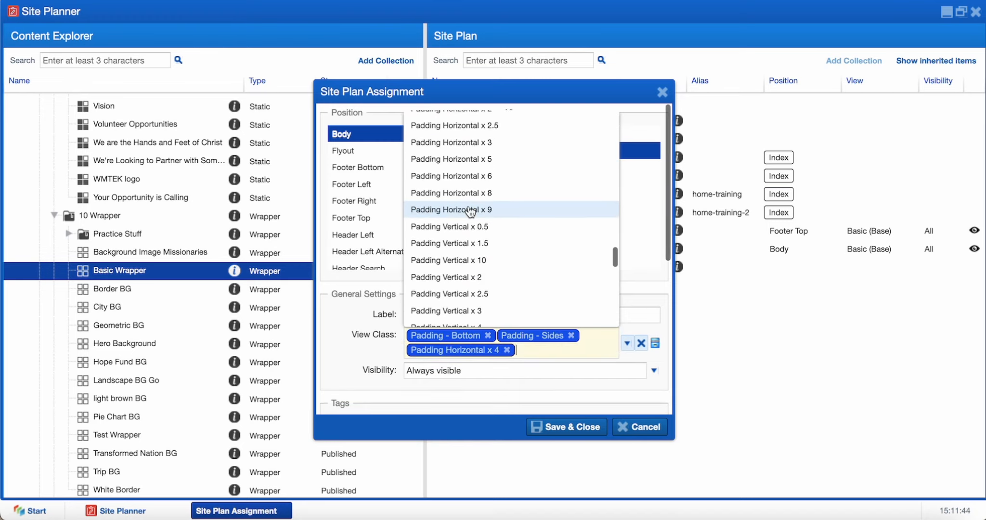
{"action": "scroll", "coordinate": [469, 211], "scroll_direction": "down", "scroll_amount": 3}
{"action": "left_click", "coordinate": [473, 266]}
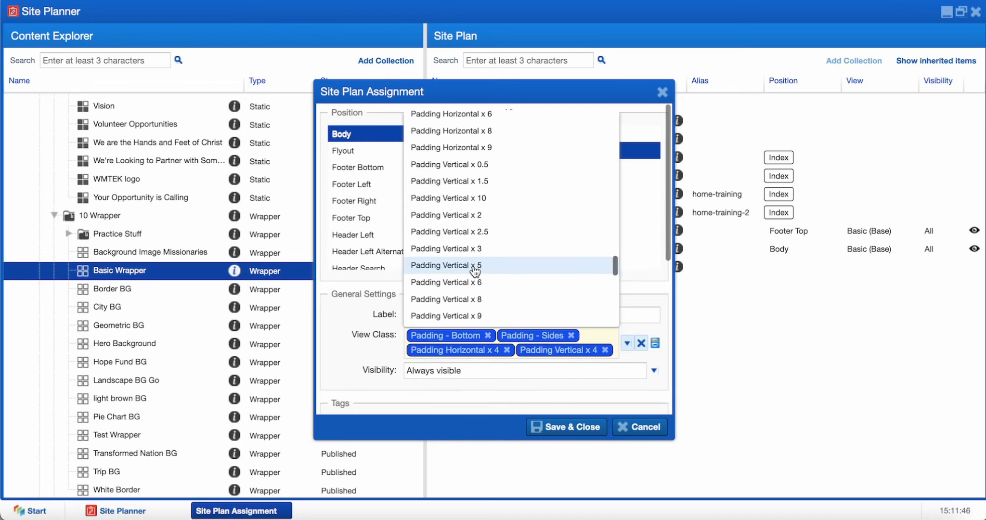
Add the Centered - 1250px view class and label the wrapper assignment Living On Mission
{"action": "scroll", "coordinate": [553, 186], "scroll_direction": "up", "scroll_amount": 10}
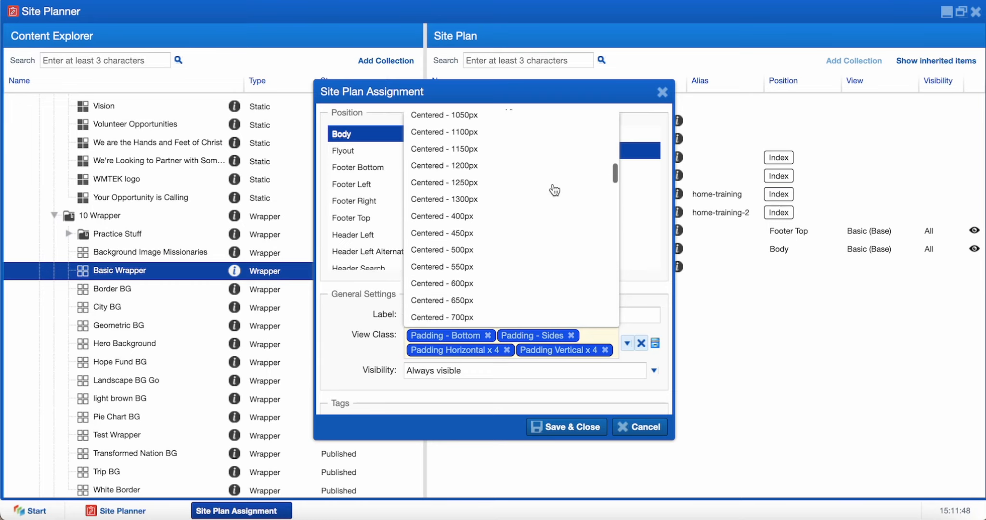
{"action": "left_click", "coordinate": [554, 185]}
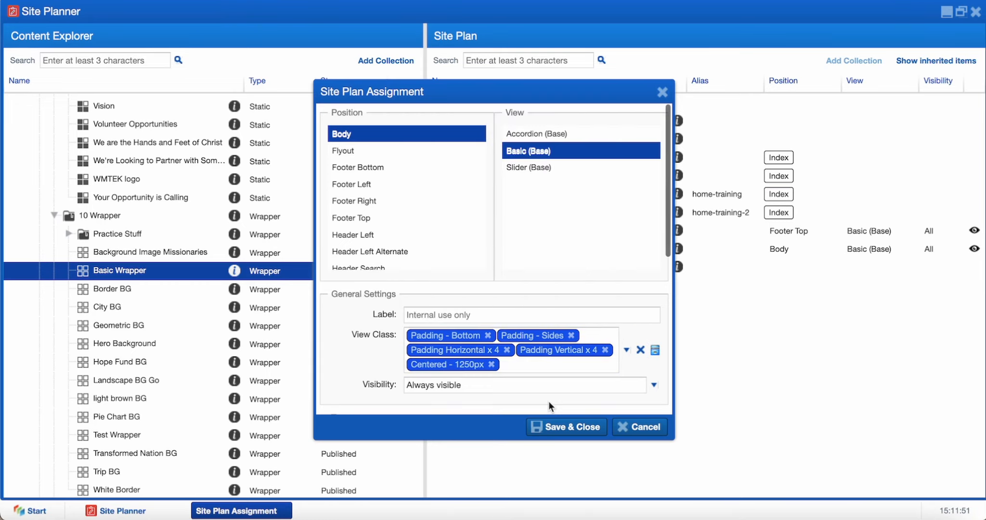
{"action": "left_click", "coordinate": [517, 314]}
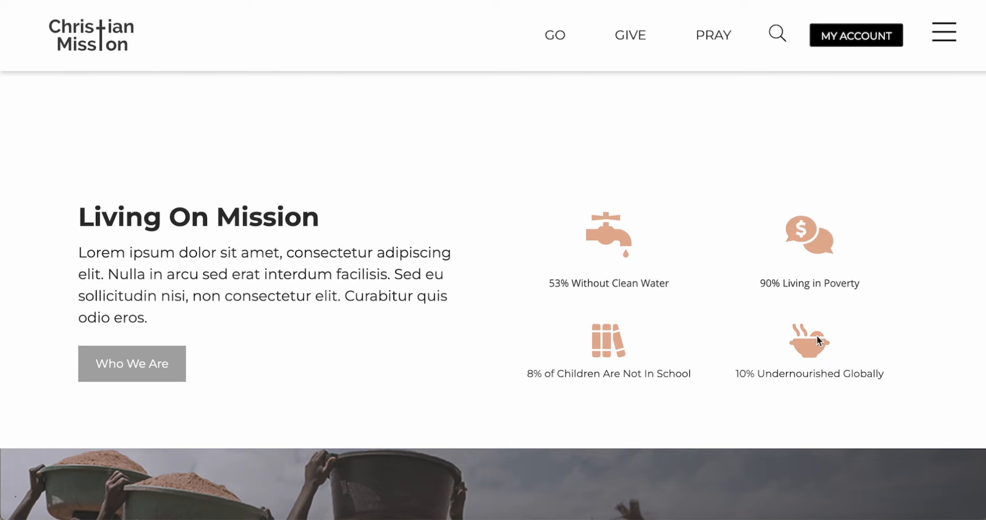
Examine the layout of the Living On Mission section and its spacing below the hero on the web page
{"action": "scroll", "coordinate": [818, 337], "scroll_direction": "up", "scroll_amount": 4}
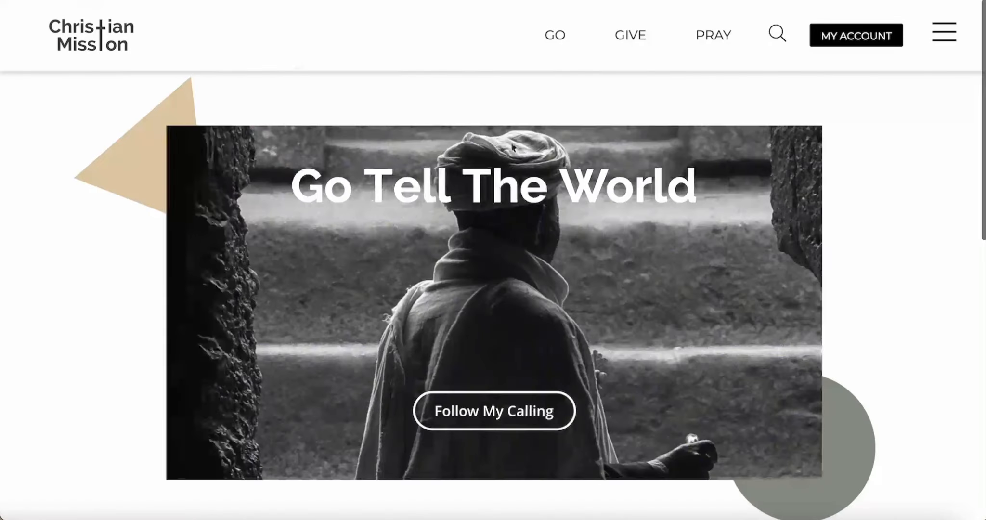
{"action": "scroll", "coordinate": [575, 369], "scroll_direction": "down", "scroll_amount": 3}
{"action": "scroll", "coordinate": [577, 373], "scroll_direction": "down", "scroll_amount": 3}
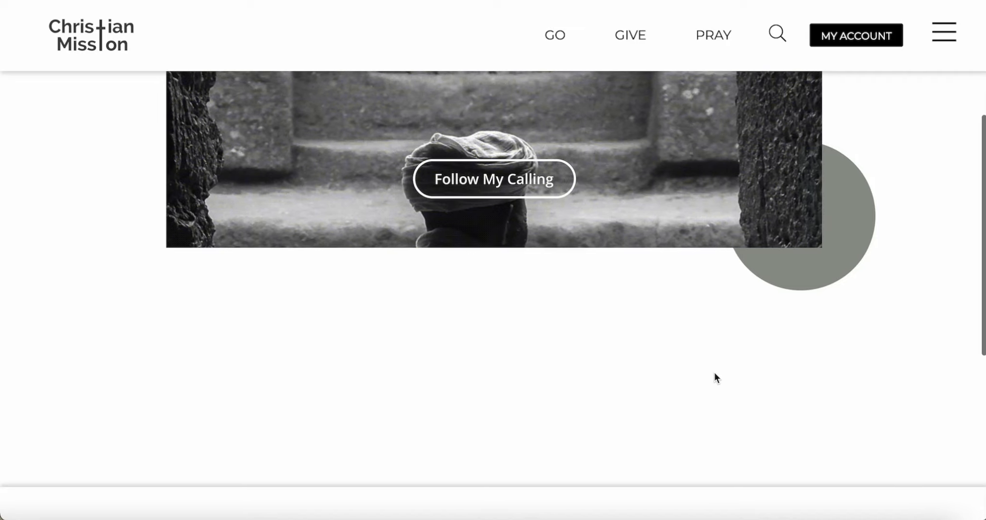
{"action": "scroll", "coordinate": [507, 318], "scroll_direction": "up", "scroll_amount": 2}
{"action": "scroll", "coordinate": [507, 317], "scroll_direction": "up", "scroll_amount": 2}
{"action": "scroll", "coordinate": [711, 194], "scroll_direction": "down", "scroll_amount": 5}
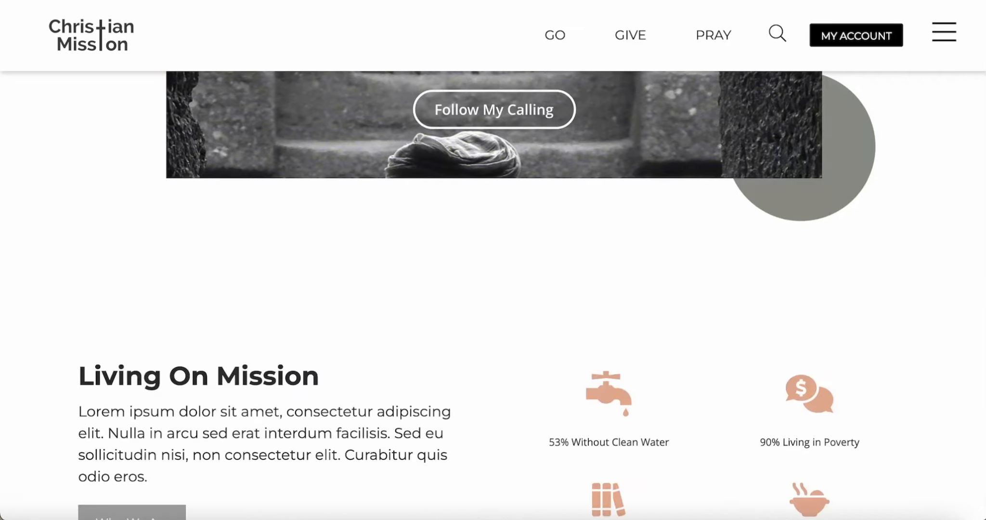
{"action": "scroll", "coordinate": [712, 193], "scroll_direction": "down", "scroll_amount": 3}
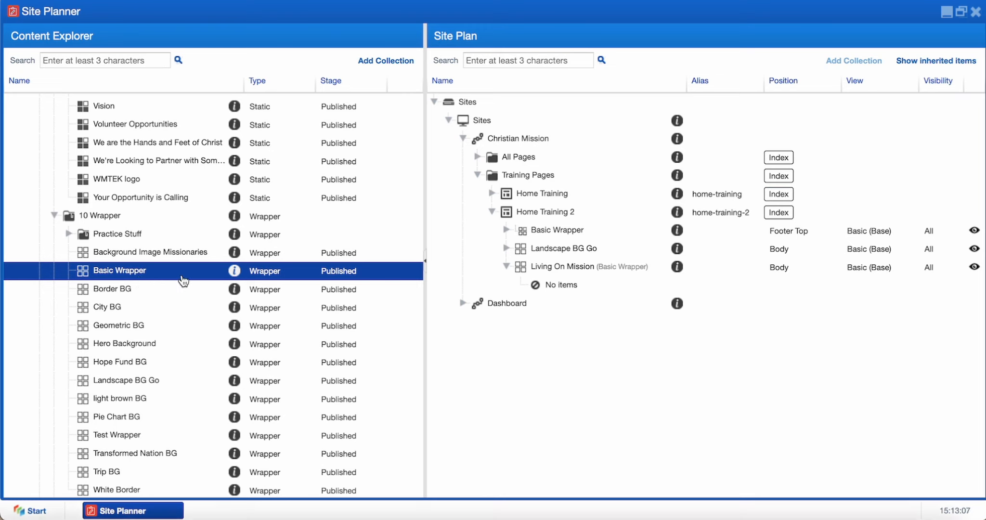
Assign another Basic Wrapper inside the Living On Mission wrapper with the Basic (Base) view and the 1/2 Width Column view class
{"action": "left_click_drag", "start_coordinate": [278, 280], "coordinate": [561, 281]}
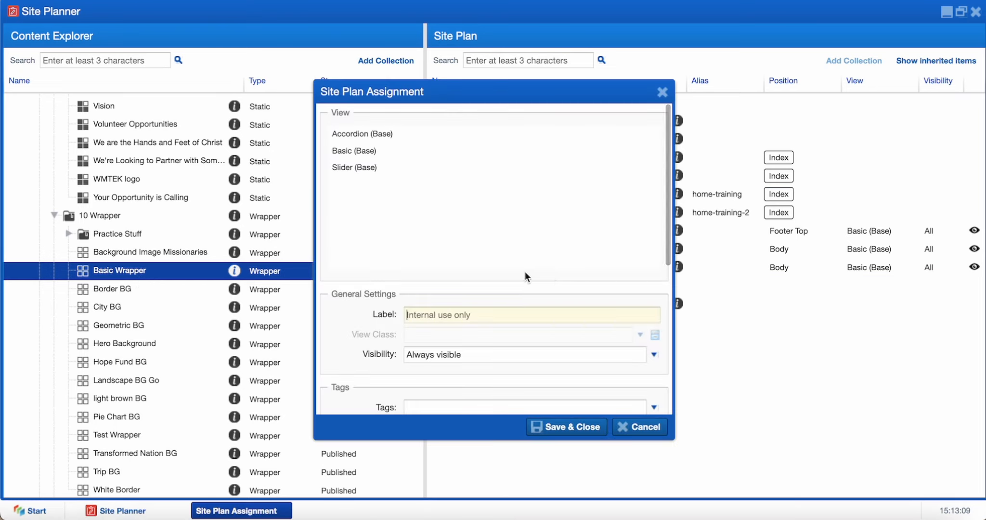
{"action": "left_click", "coordinate": [413, 152]}
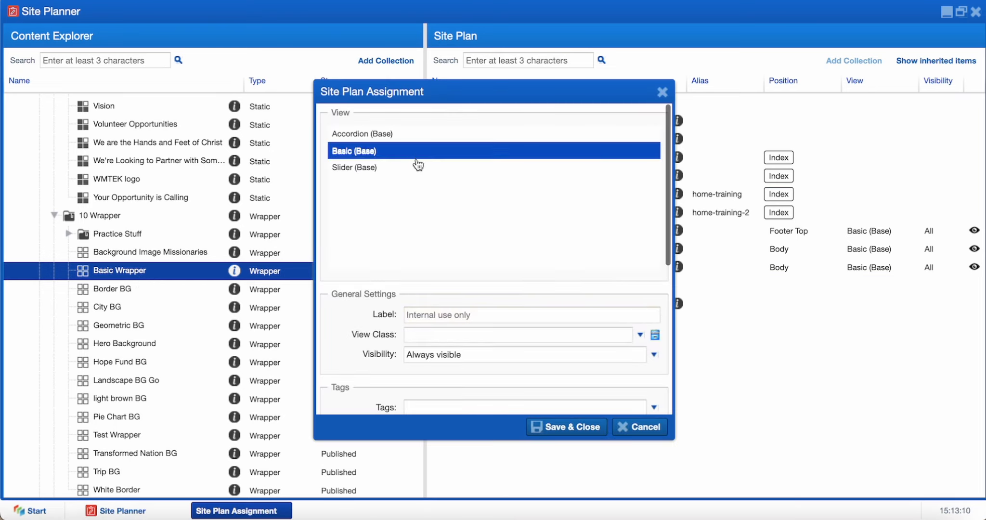
{"action": "left_click", "coordinate": [458, 333]}
{"action": "scroll", "coordinate": [455, 282], "scroll_direction": "down", "scroll_amount": 10}
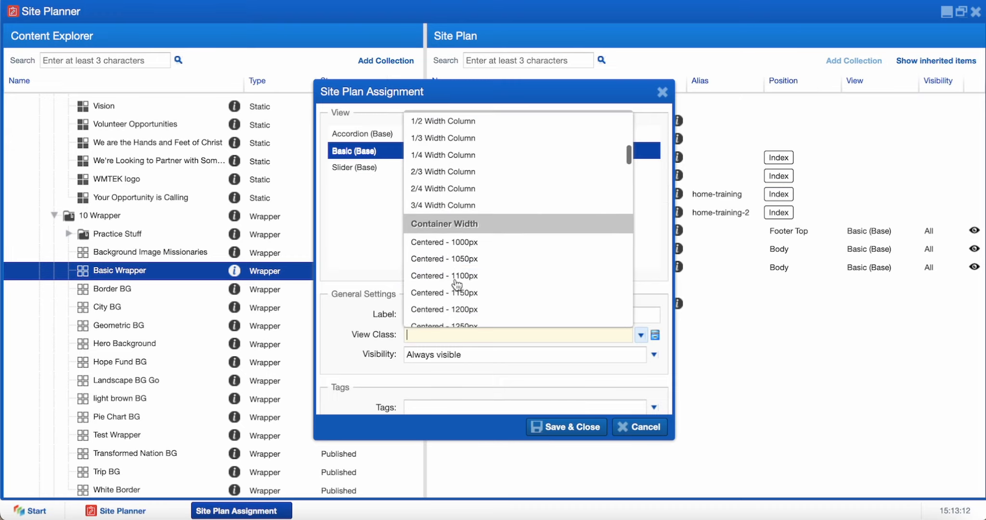
{"action": "left_click", "coordinate": [456, 121]}
Add the Padding - Sides, Padding Horizontal x 2 and Animate - Fade In Right view classes, and save the nested wrapper assignment
{"action": "scroll", "coordinate": [453, 208], "scroll_direction": "down", "scroll_amount": 10}
{"action": "scroll", "coordinate": [454, 217], "scroll_direction": "up", "scroll_amount": 2}
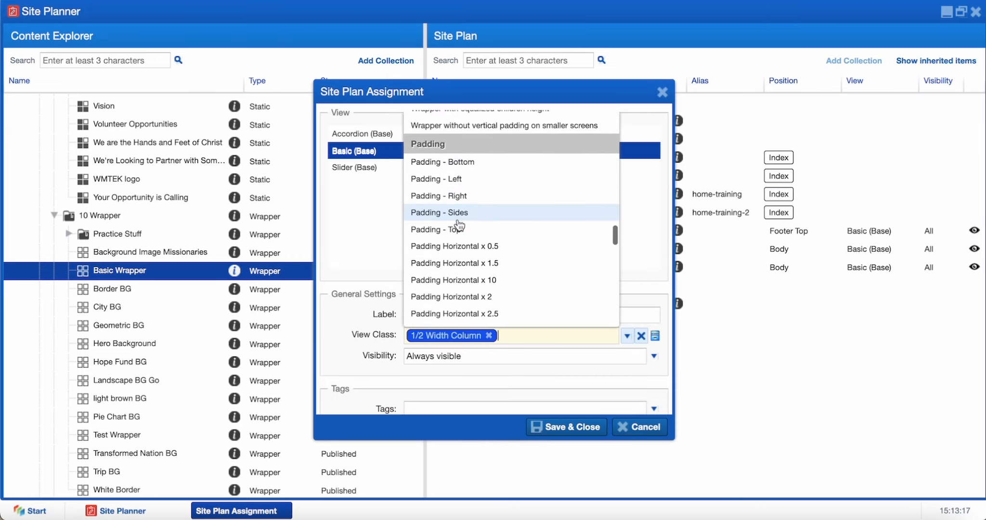
{"action": "left_click", "coordinate": [456, 215]}
{"action": "scroll", "coordinate": [458, 219], "scroll_direction": "down", "scroll_amount": 5}
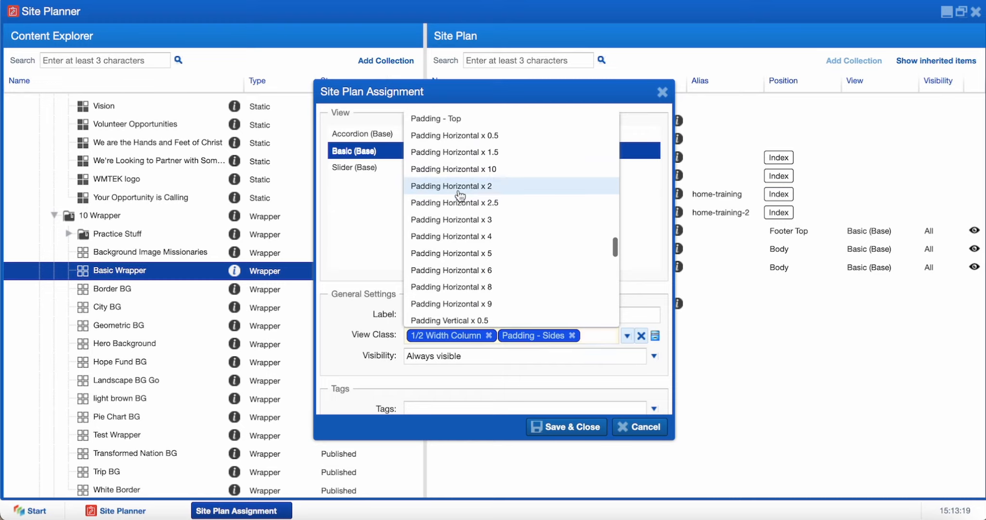
{"action": "left_click", "coordinate": [458, 188]}
{"action": "scroll", "coordinate": [458, 192], "scroll_direction": "up", "scroll_amount": 5}
{"action": "scroll", "coordinate": [460, 195], "scroll_direction": "up", "scroll_amount": 1}
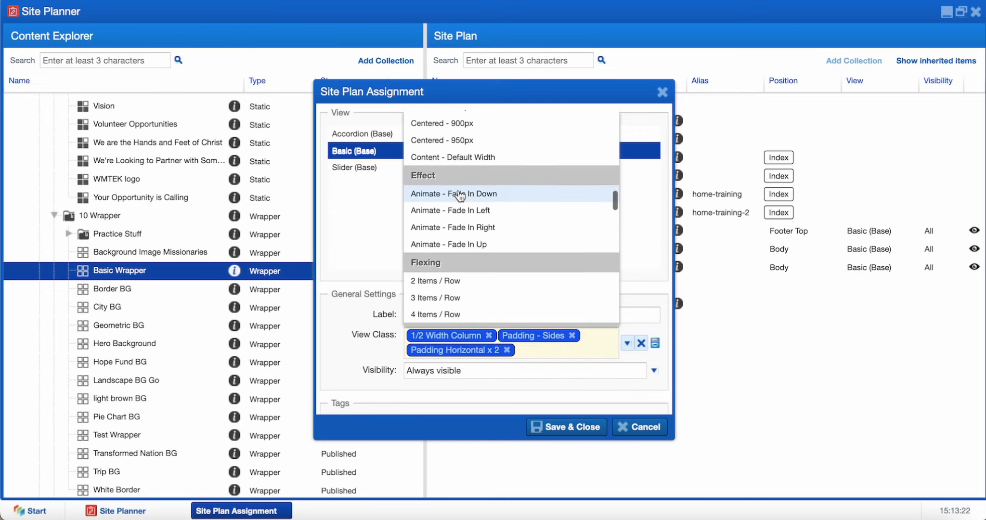
{"action": "left_click", "coordinate": [471, 234]}
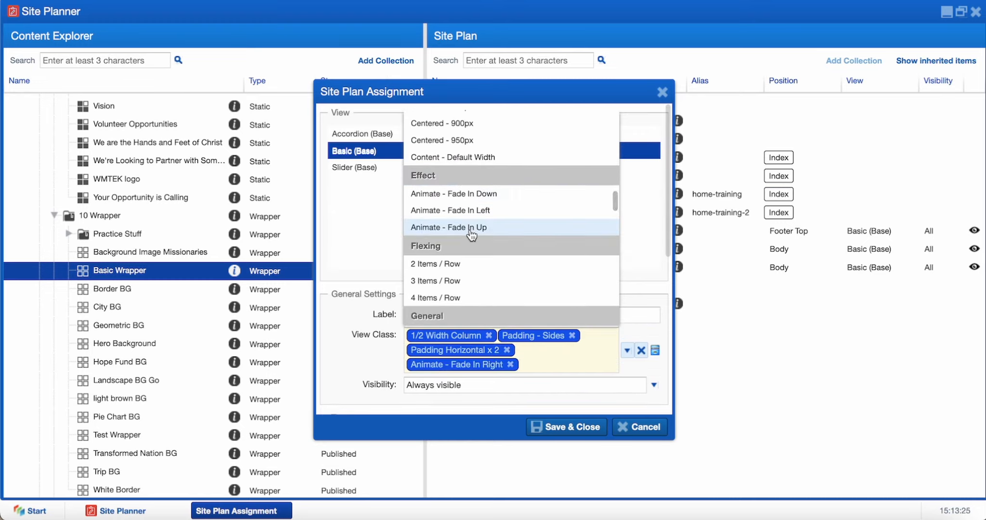
{"action": "left_click", "coordinate": [596, 435]}
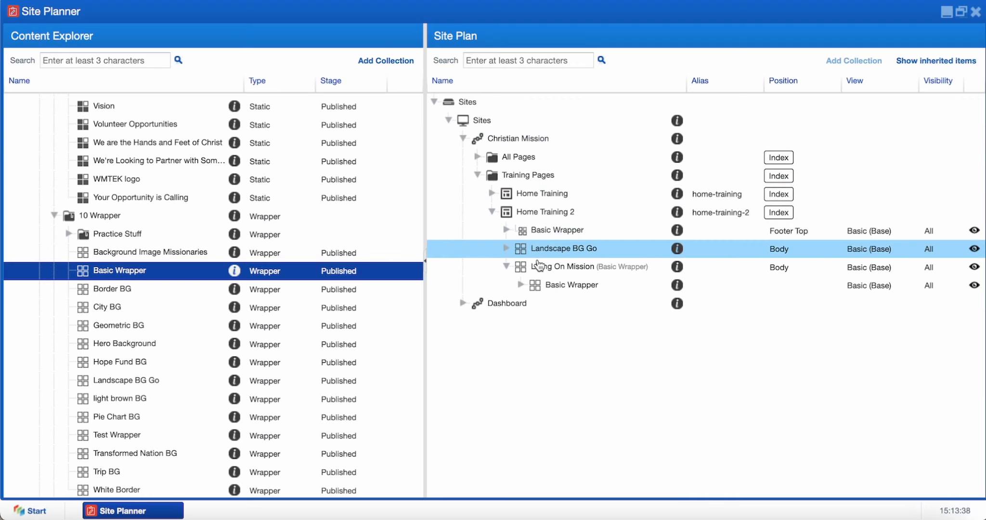
Duplicate the nested Basic Wrapper by copying it to Home Training 2 and move the copy inside the Living On Mission wrapper
{"action": "left_click_drag", "start_coordinate": [549, 267], "coordinate": [554, 284]}
{"action": "right_click", "coordinate": [554, 284]}
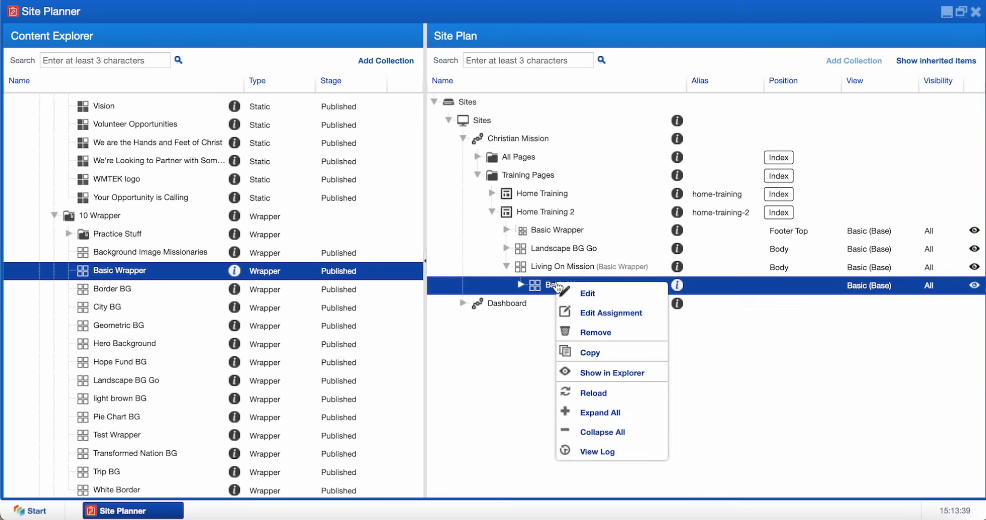
{"action": "left_click", "coordinate": [575, 352]}
{"action": "right_click", "coordinate": [549, 218]}
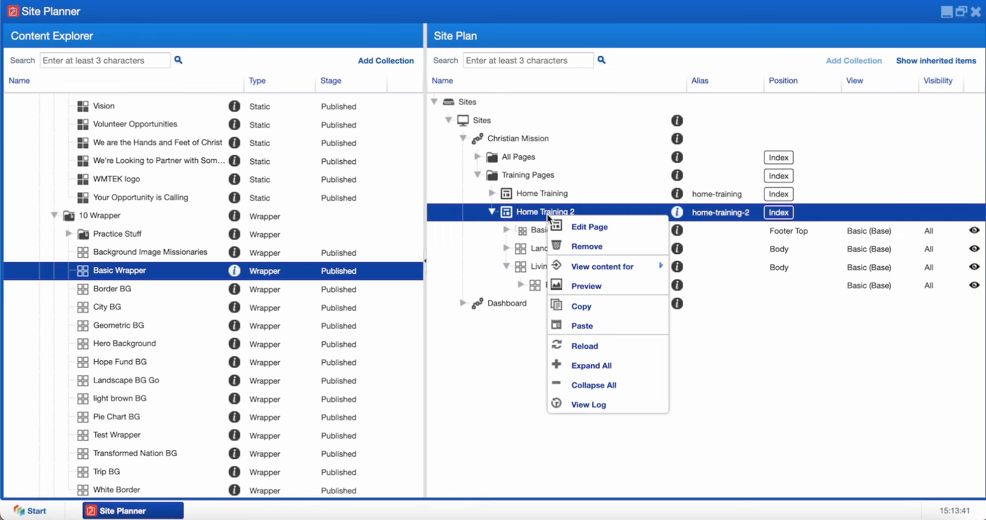
{"action": "left_click", "coordinate": [591, 327]}
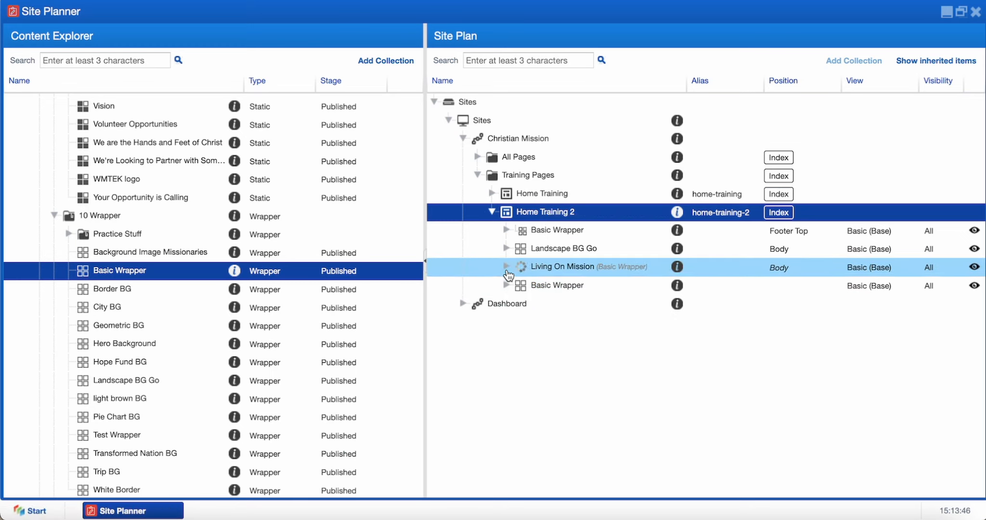
{"action": "left_click_drag", "start_coordinate": [534, 322], "coordinate": [546, 274]}
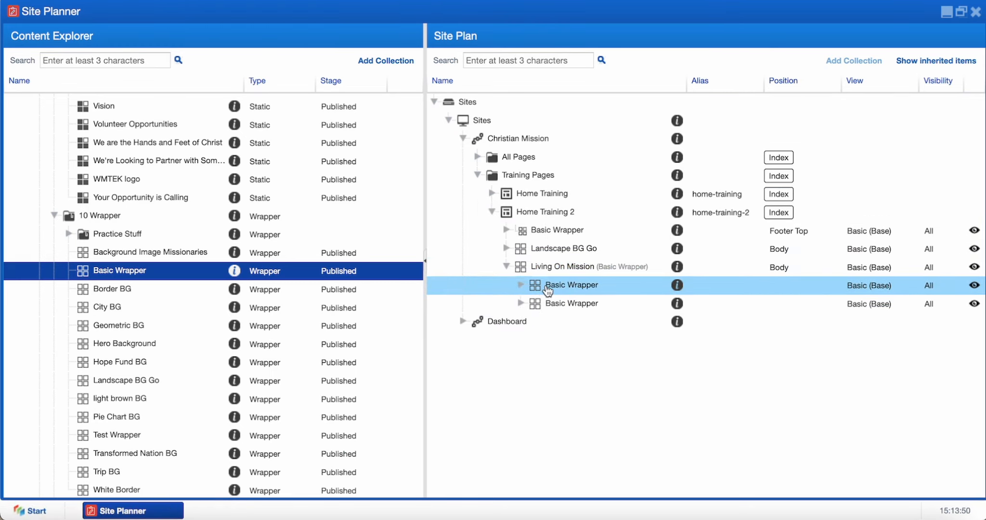
Review the assignment settings and view classes of the first nested Basic Wrapper, leaving them unsaved
{"action": "left_click", "coordinate": [547, 286]}
{"action": "left_click", "coordinate": [554, 306]}
{"action": "left_click", "coordinate": [556, 290]}
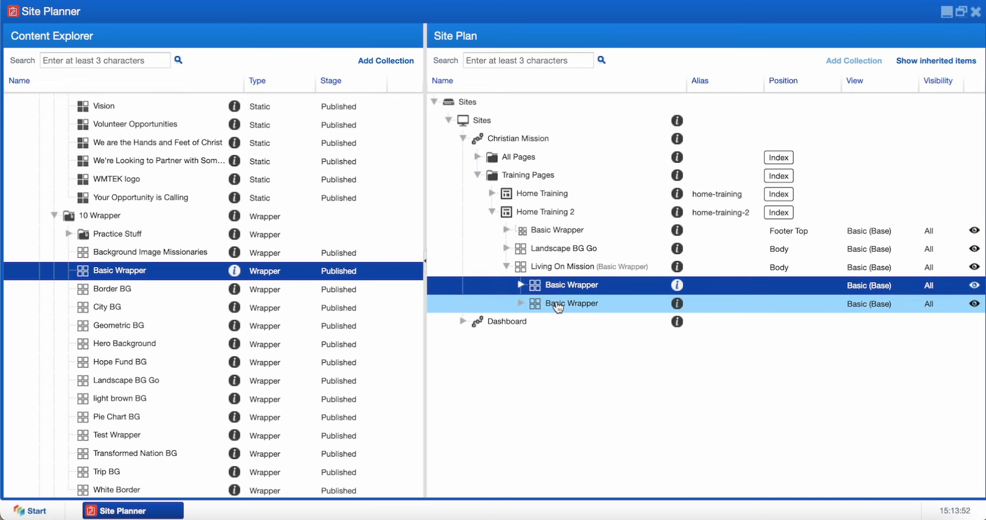
{"action": "double_click", "coordinate": [557, 288]}
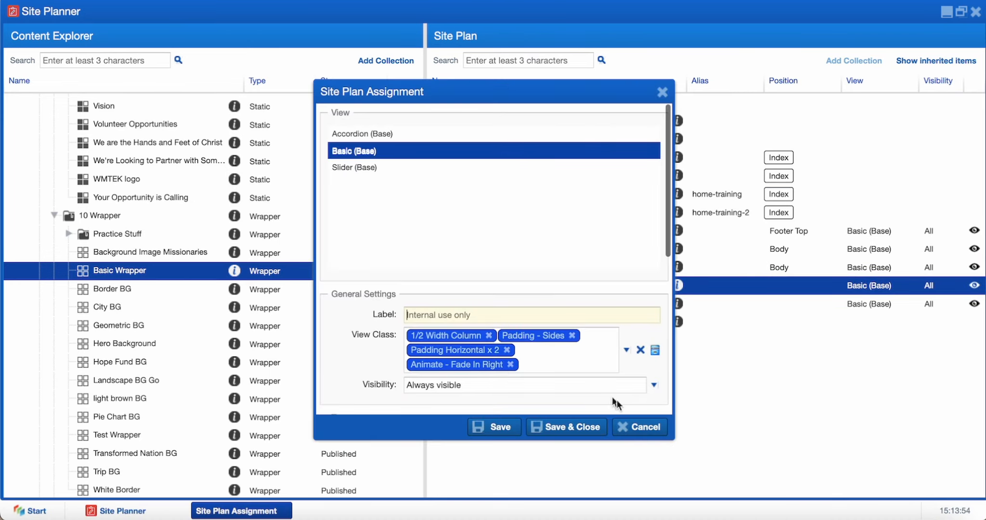
{"action": "left_click", "coordinate": [629, 424]}
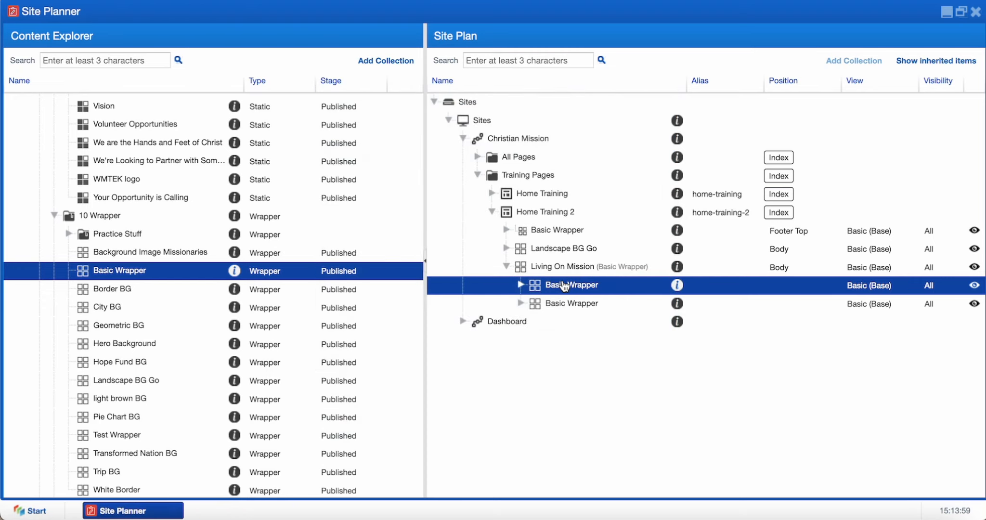
Replace the second nested wrapper's Animate - Fade In Right view class with Animate - Fade In Left and save the assignment
{"action": "double_click", "coordinate": [565, 302]}
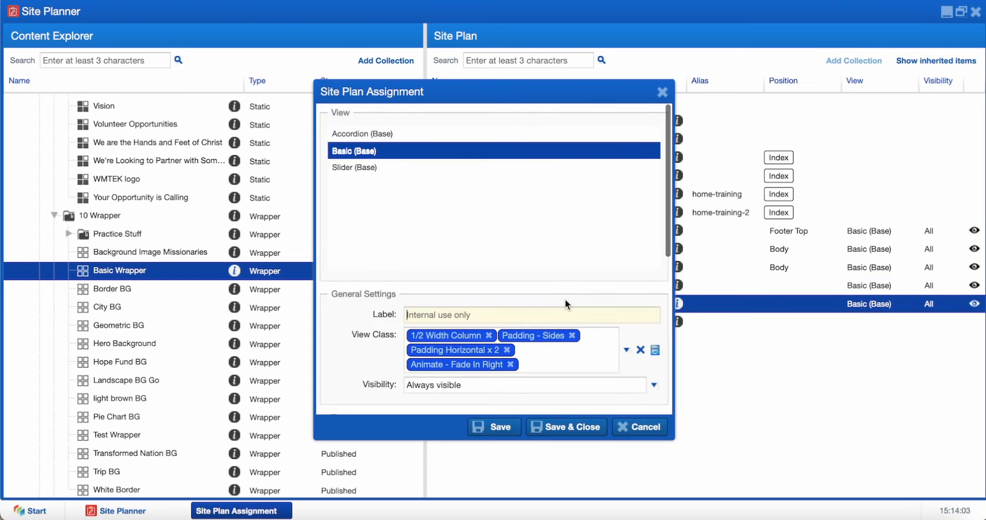
{"action": "left_click", "coordinate": [510, 364]}
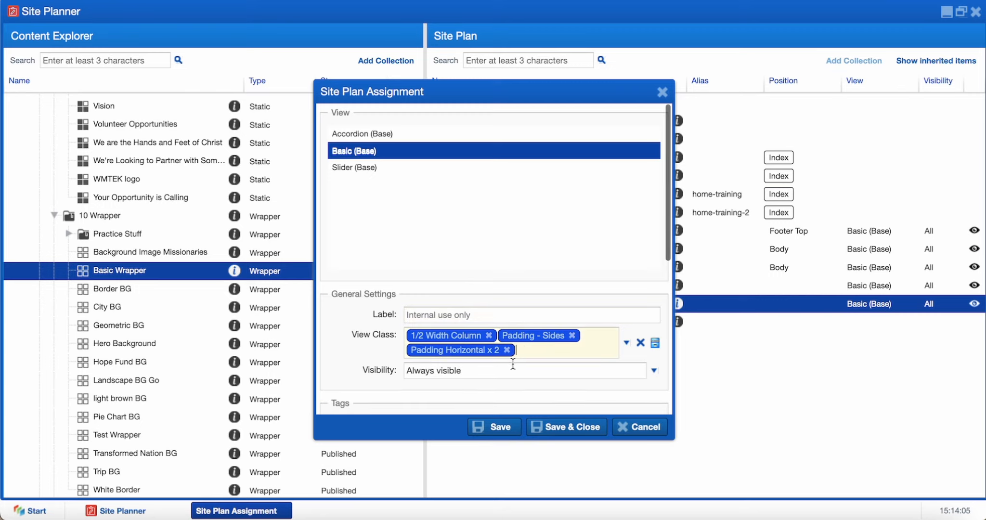
{"action": "left_click", "coordinate": [626, 342]}
{"action": "scroll", "coordinate": [531, 281], "scroll_direction": "down", "scroll_amount": 10}
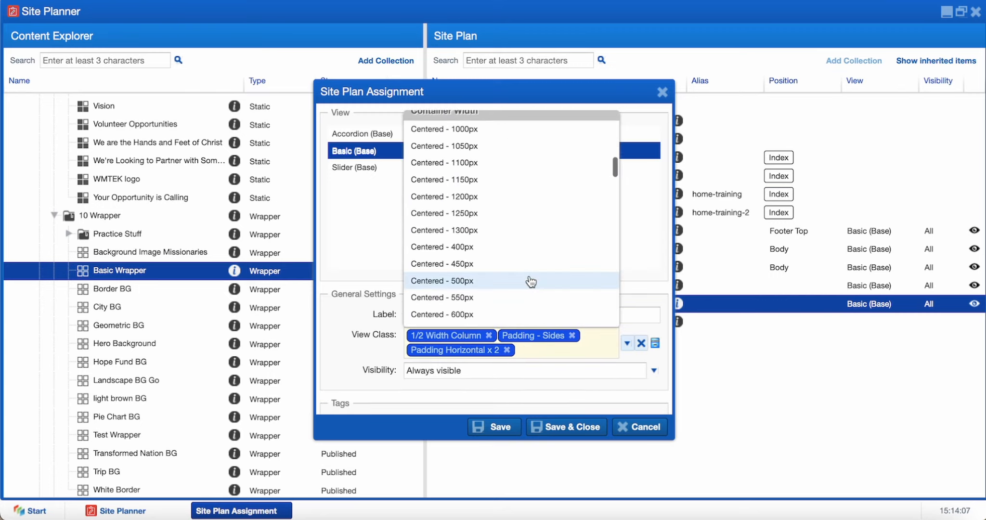
{"action": "scroll", "coordinate": [531, 282], "scroll_direction": "down", "scroll_amount": 6}
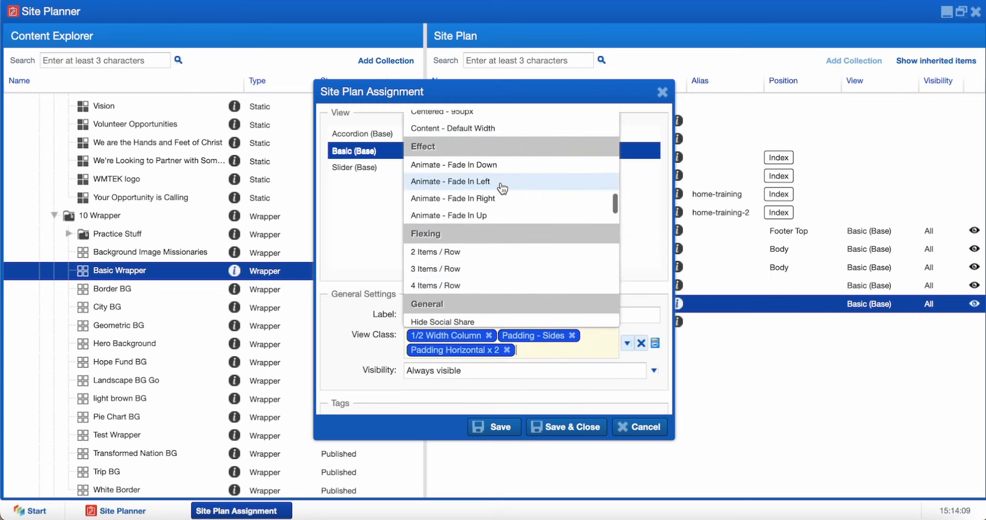
{"action": "left_click", "coordinate": [500, 183]}
{"action": "left_click", "coordinate": [554, 427]}
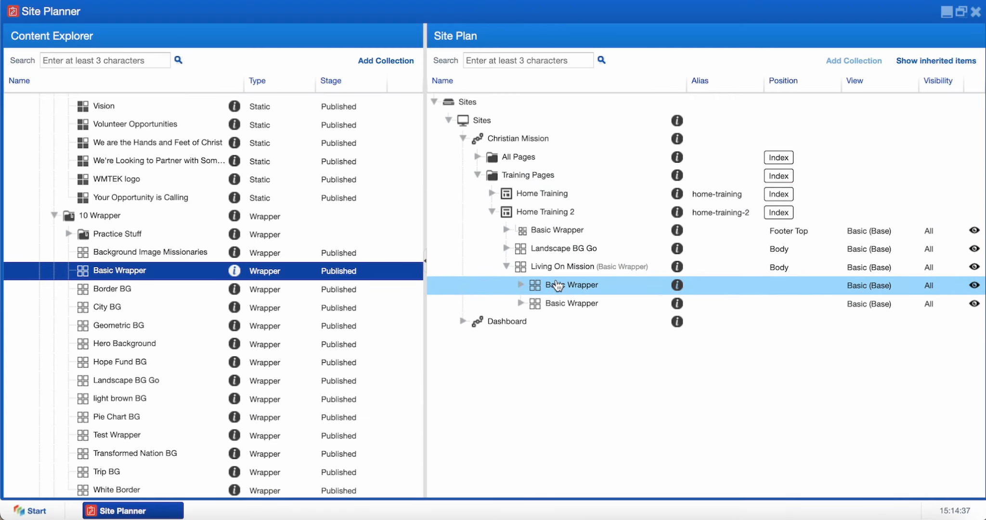
Examine how the four icon statistics are arranged beside the Living On Mission text on the web page
{"action": "left_click", "coordinate": [558, 285]}
{"action": "left_click", "coordinate": [563, 304]}
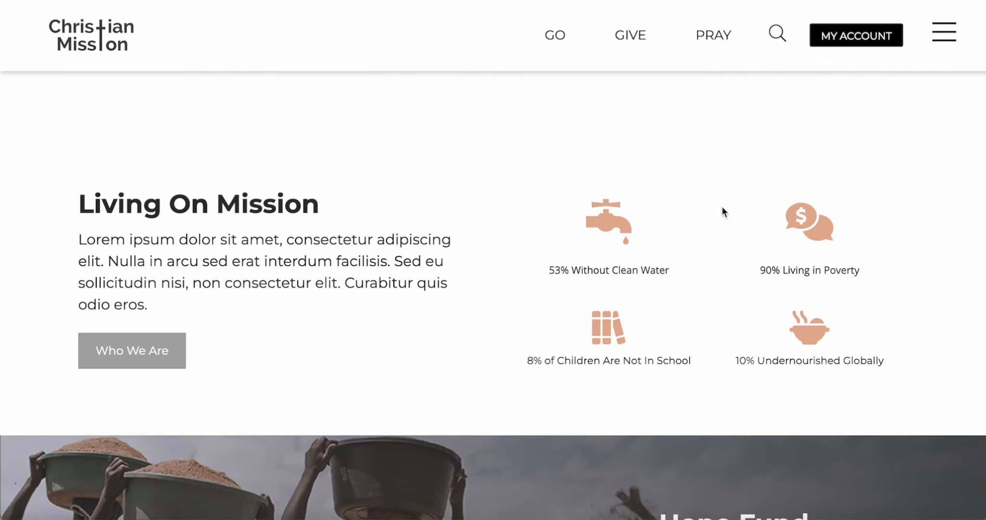
{"action": "left_click_drag", "start_coordinate": [553, 268], "coordinate": [689, 274]}
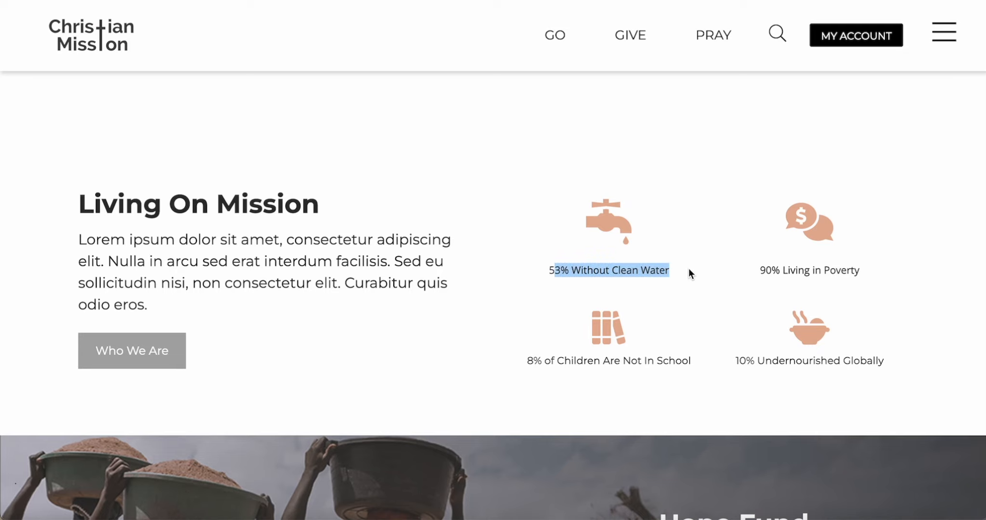
{"action": "left_click_drag", "start_coordinate": [771, 270], "coordinate": [856, 271]}
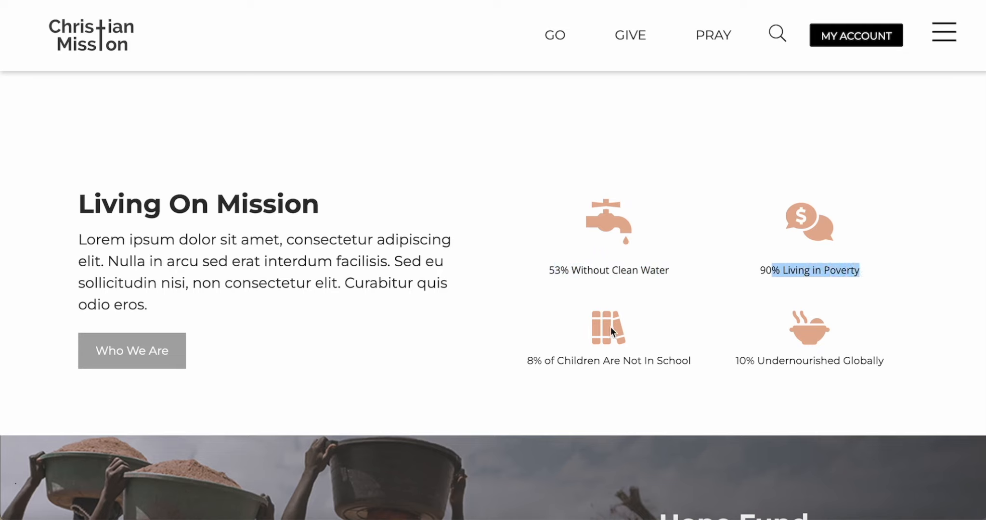
{"action": "left_click", "coordinate": [562, 359]}
{"action": "left_click_drag", "start_coordinate": [557, 360], "coordinate": [699, 361]}
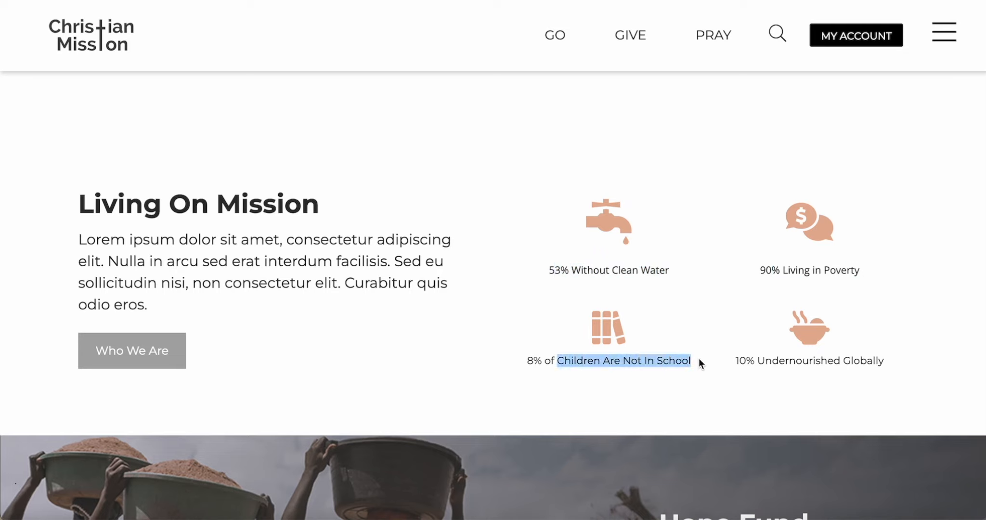
{"action": "left_click_drag", "start_coordinate": [765, 360], "coordinate": [877, 360]}
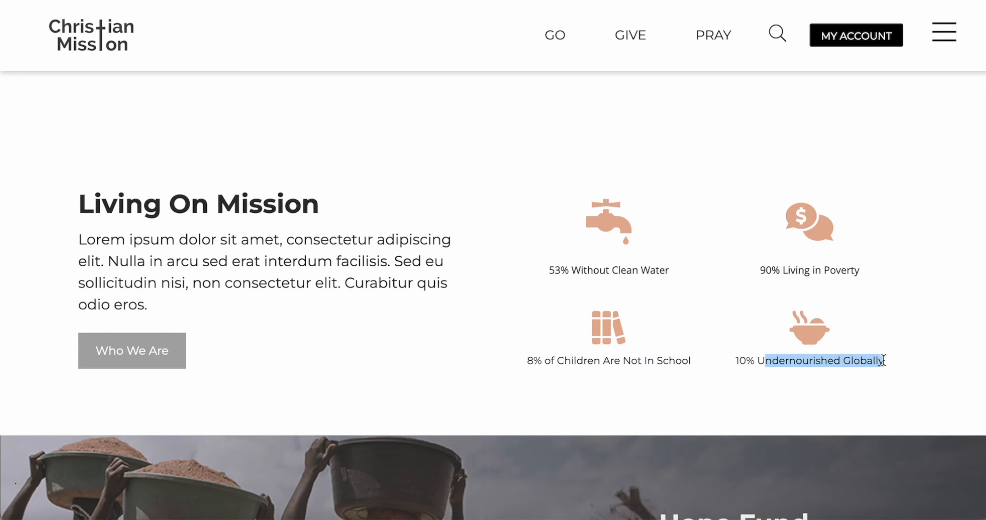
{"action": "left_click", "coordinate": [883, 359]}
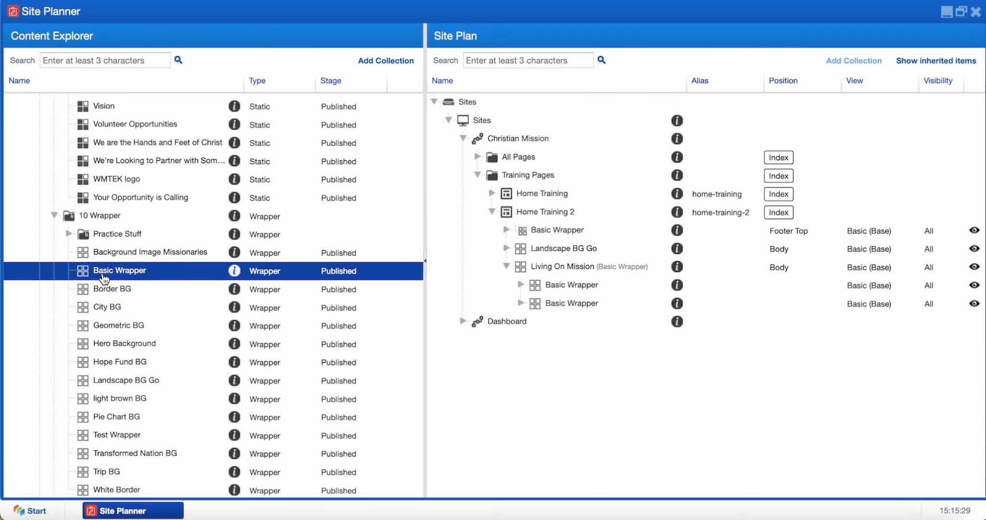
Assign a Basic Wrapper inside the second nested wrapper with the Basic (Base) view, Padding - Bottom and Padding Vertical x 0.5 view classes
{"action": "left_click_drag", "start_coordinate": [102, 272], "coordinate": [543, 304]}
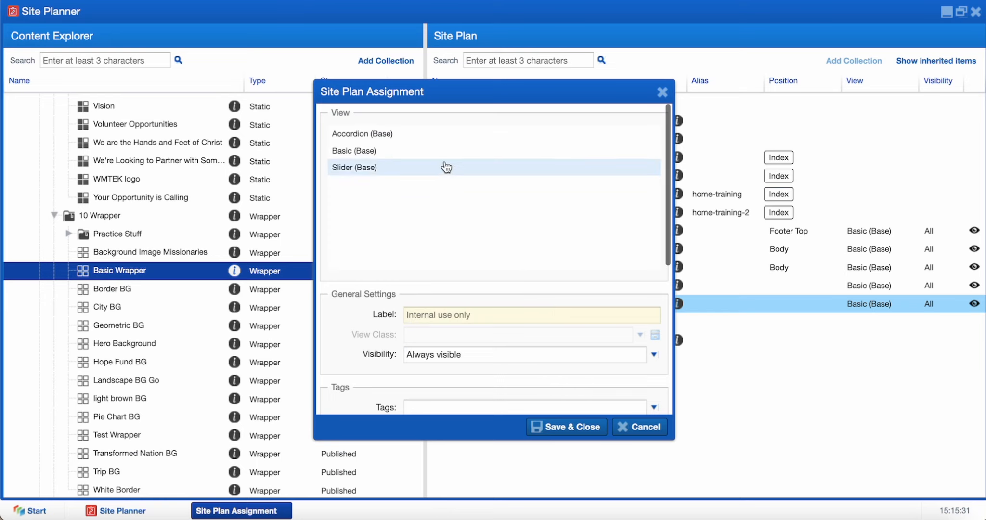
{"action": "left_click", "coordinate": [471, 334]}
{"action": "scroll", "coordinate": [473, 316], "scroll_direction": "down", "scroll_amount": 5}
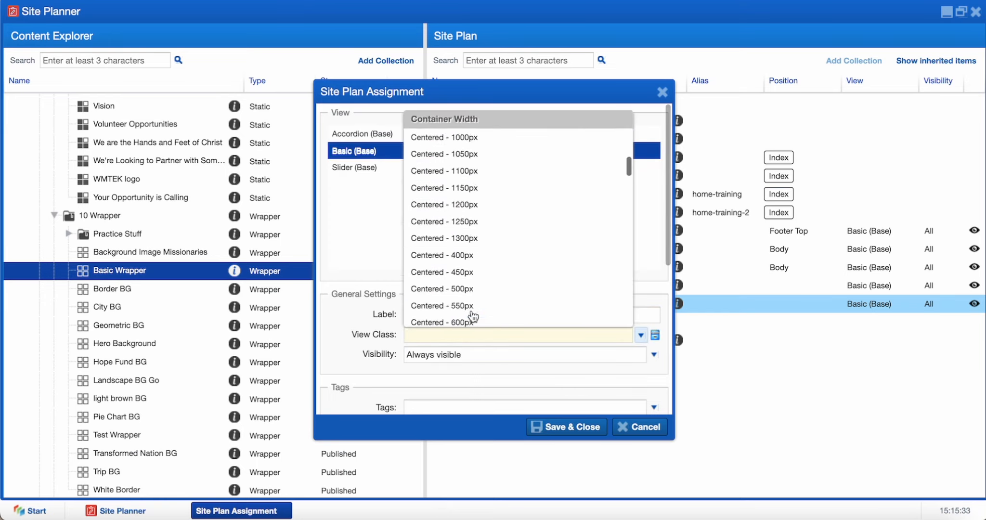
{"action": "scroll", "coordinate": [473, 316], "scroll_direction": "down", "scroll_amount": 10}
{"action": "left_click", "coordinate": [452, 172]}
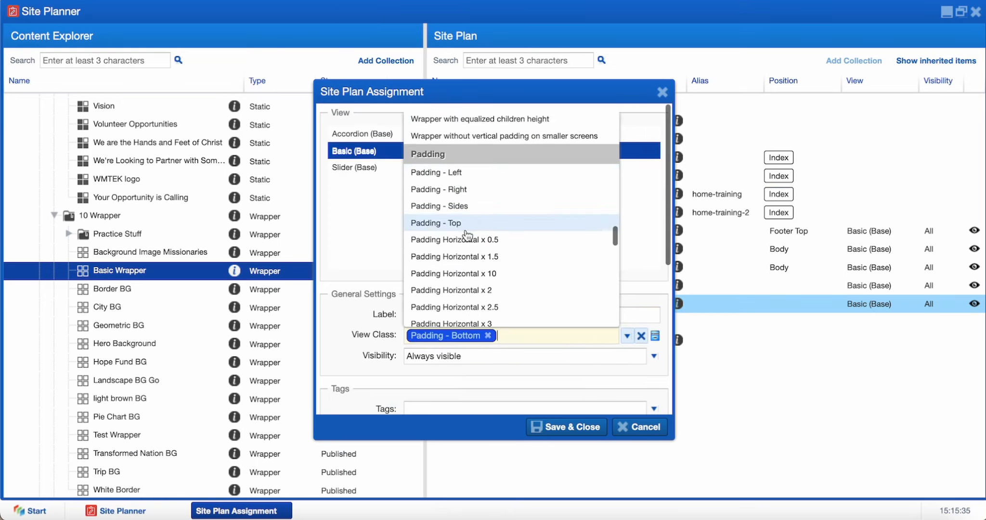
{"action": "scroll", "coordinate": [466, 235], "scroll_direction": "down", "scroll_amount": 4}
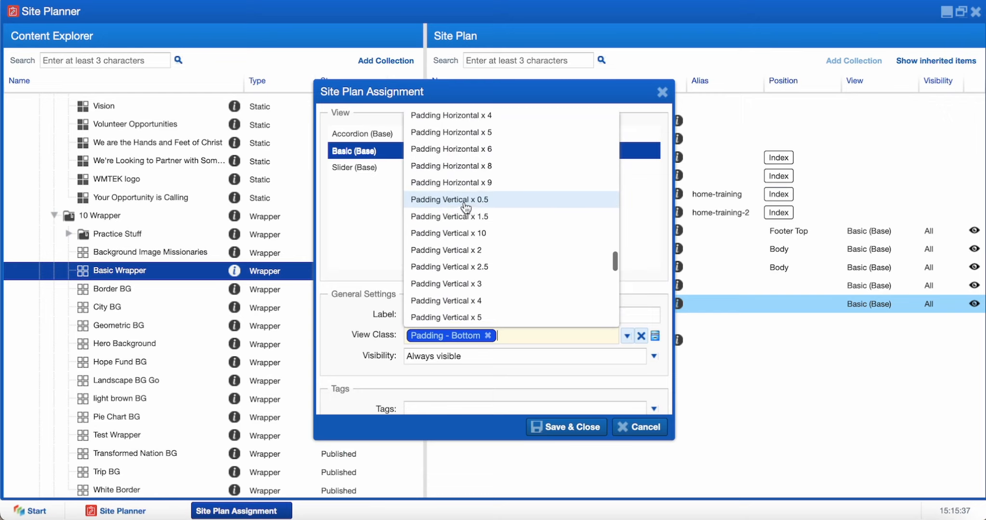
{"action": "left_click", "coordinate": [465, 205]}
{"action": "left_click", "coordinate": [548, 427]}
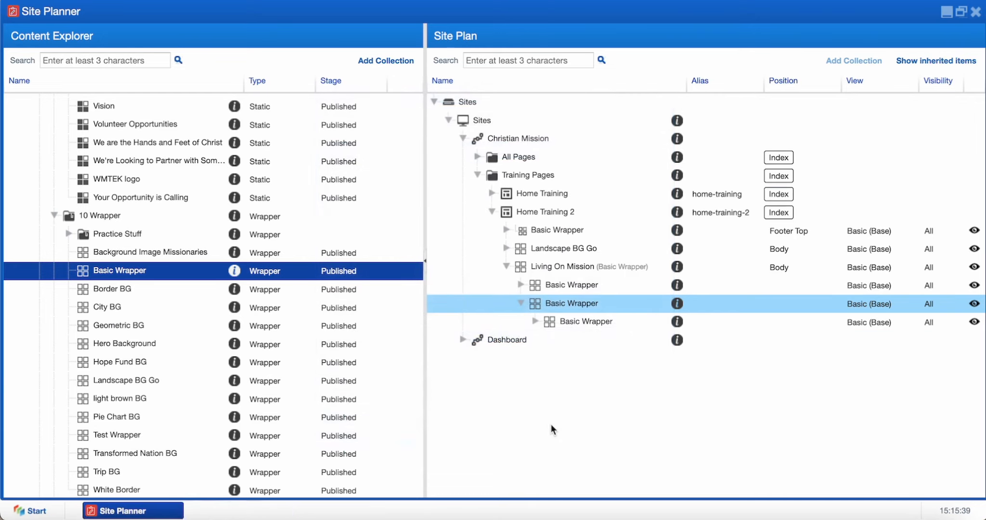
Assign another Basic Wrapper inside the second nested wrapper with the Basic (Base) view and no view classes
{"action": "left_click_drag", "start_coordinate": [202, 274], "coordinate": [545, 306]}
{"action": "left_click", "coordinate": [458, 153]}
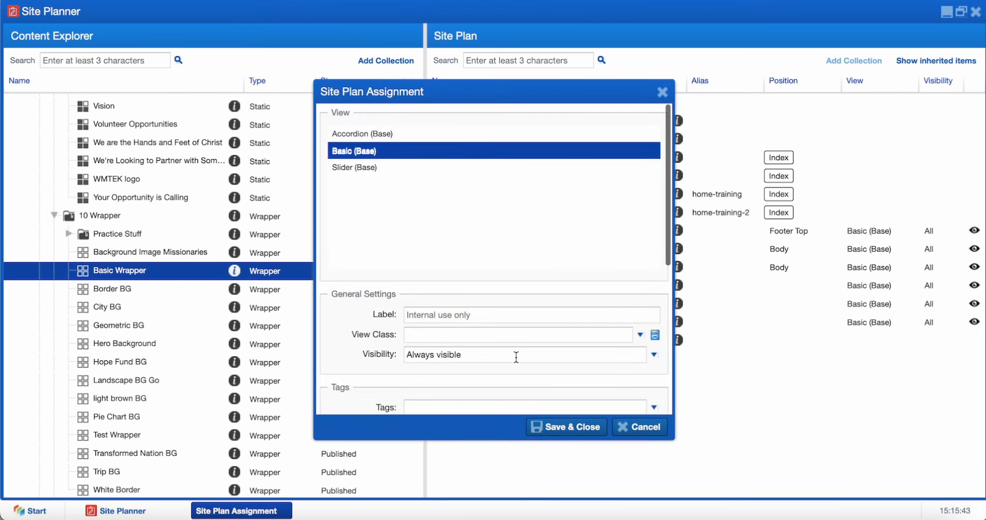
{"action": "left_click", "coordinate": [554, 427]}
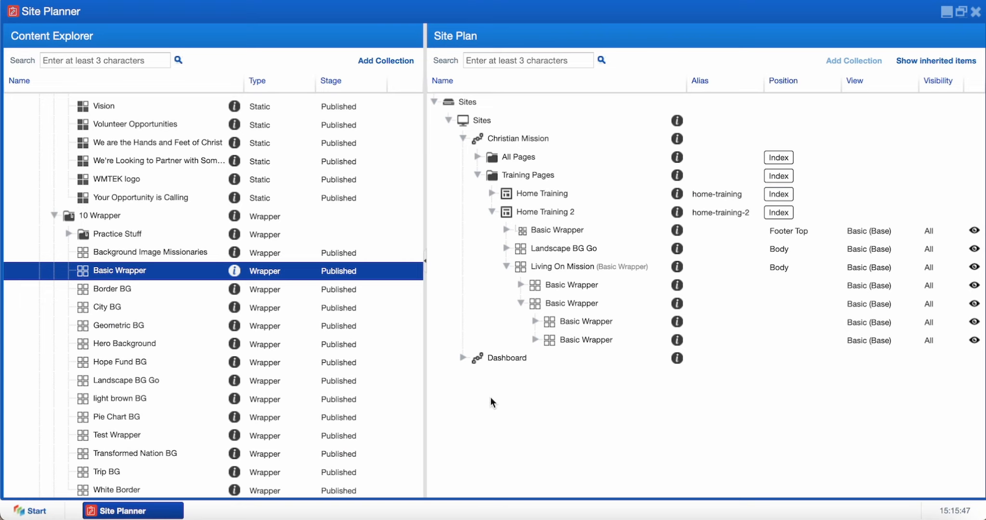
Add a new static item to the Home Training 2 folder under 09 Static > Training
{"action": "left_click", "coordinate": [53, 215]}
{"action": "scroll", "coordinate": [49, 215], "scroll_direction": "up", "scroll_amount": 10}
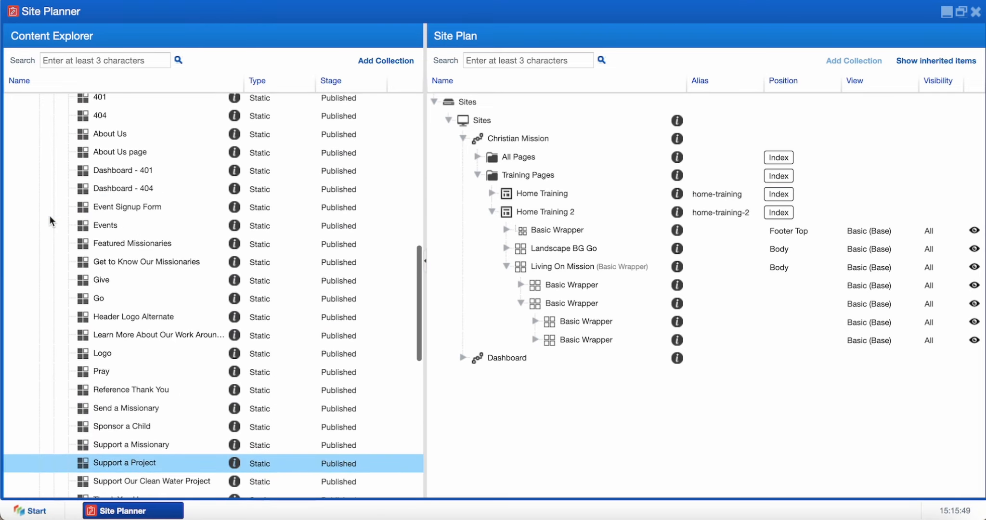
{"action": "scroll", "coordinate": [49, 215], "scroll_direction": "up", "scroll_amount": 5}
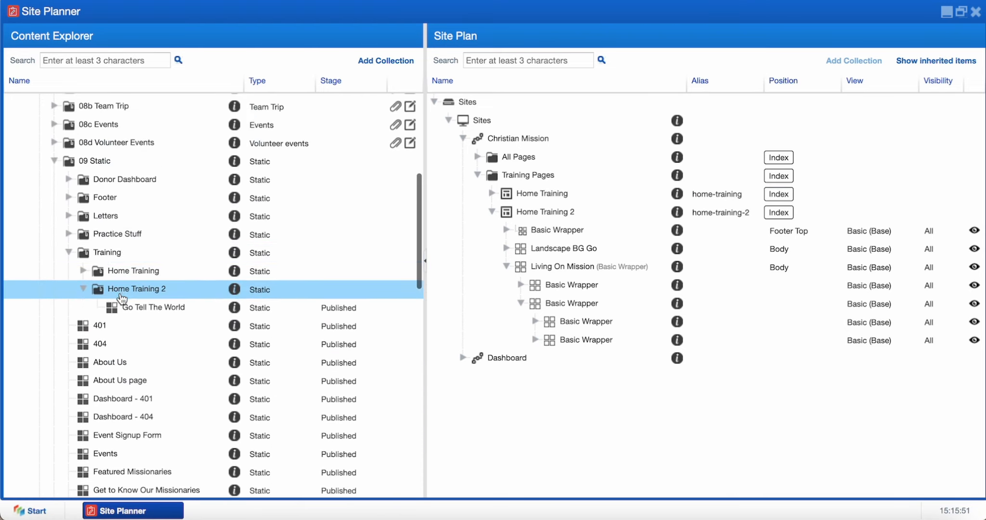
{"action": "left_click", "coordinate": [121, 294]}
{"action": "right_click", "coordinate": [124, 294]}
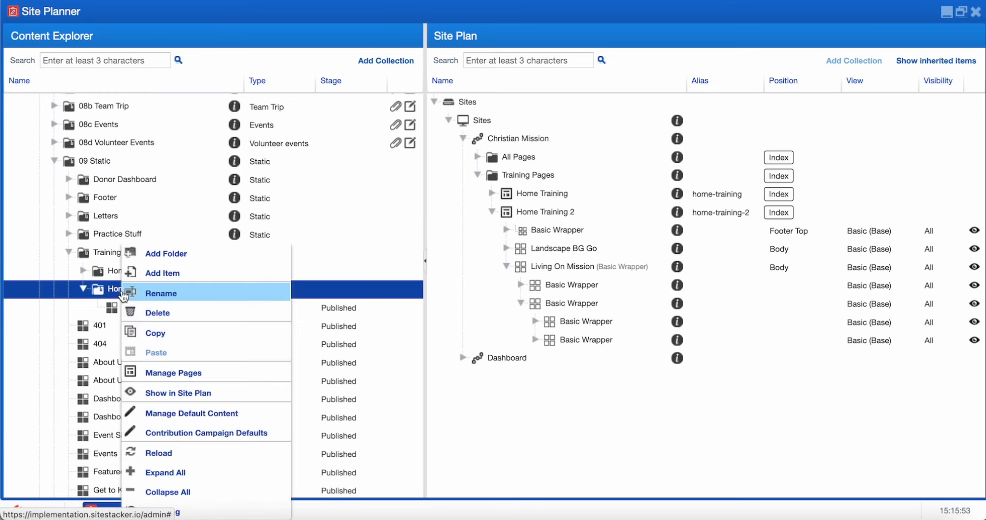
{"action": "left_click", "coordinate": [141, 275]}
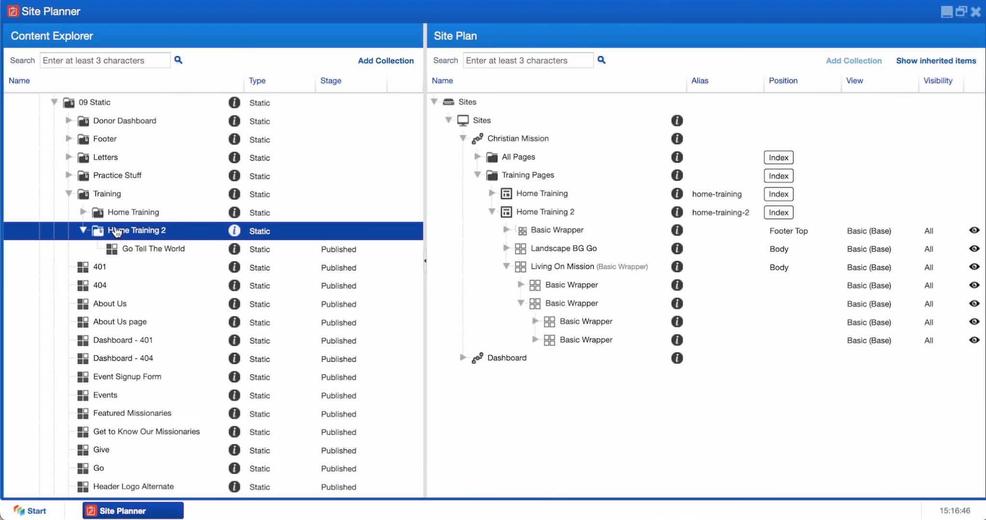
{"action": "right_click", "coordinate": [111, 229]}
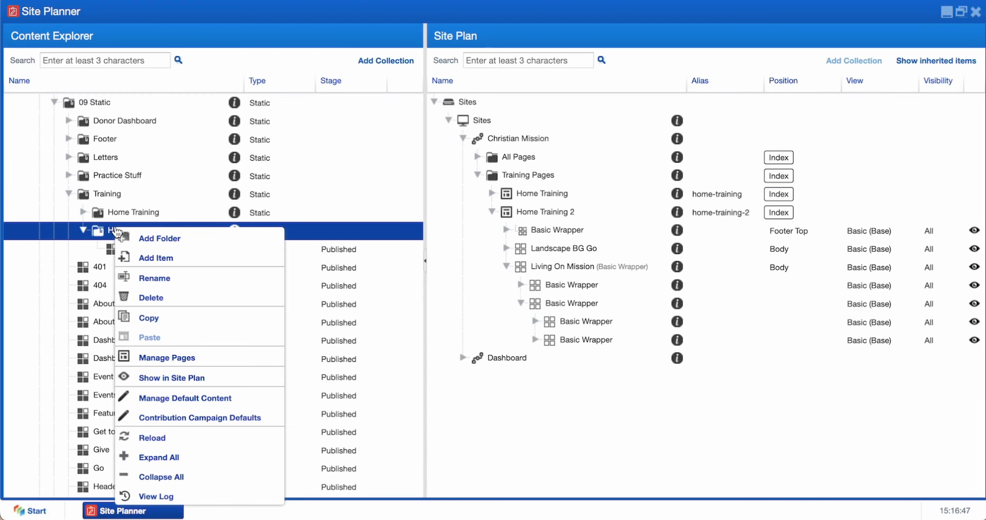
{"action": "left_click", "coordinate": [136, 258]}
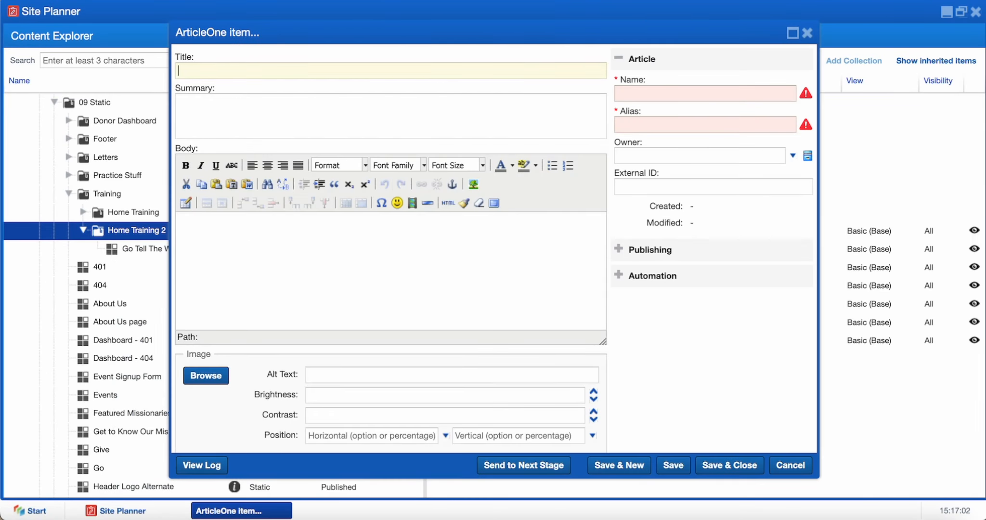
Title the item Living On Mission and enter the Lorem ipsum paragraph ending in "Curabitur quis odio eros." as its summary
{"action": "type", "text": "Living"}
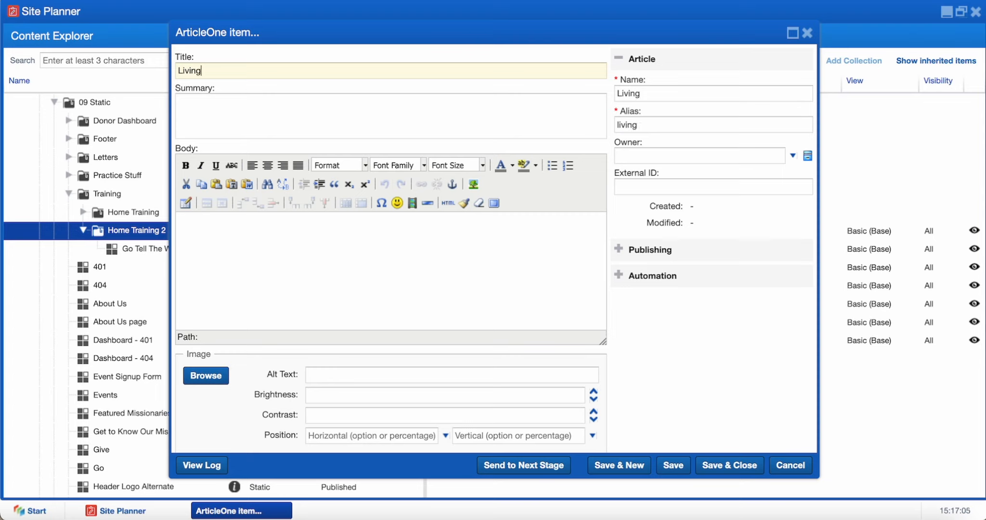
{"action": "type", "text": " On Mission"}
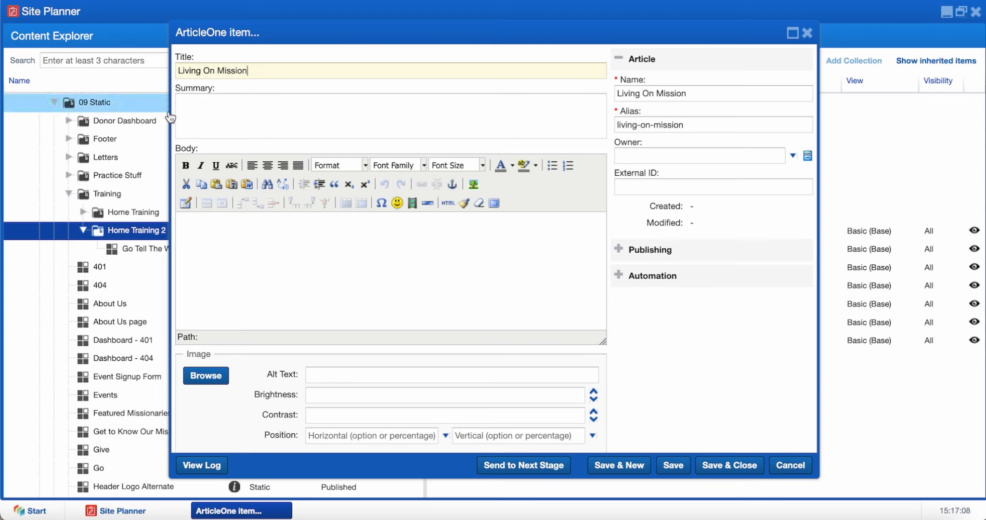
{"action": "left_click", "coordinate": [212, 108]}
{"action": "type", "text": "Lorem ipsum dolor sit amet, consectetur adipiscing elit. Nulla in arcu sed erat interdum facilisis. Sed eu sollicitudin nisi, non consectetur elit. Curabitur quis odio eros."}
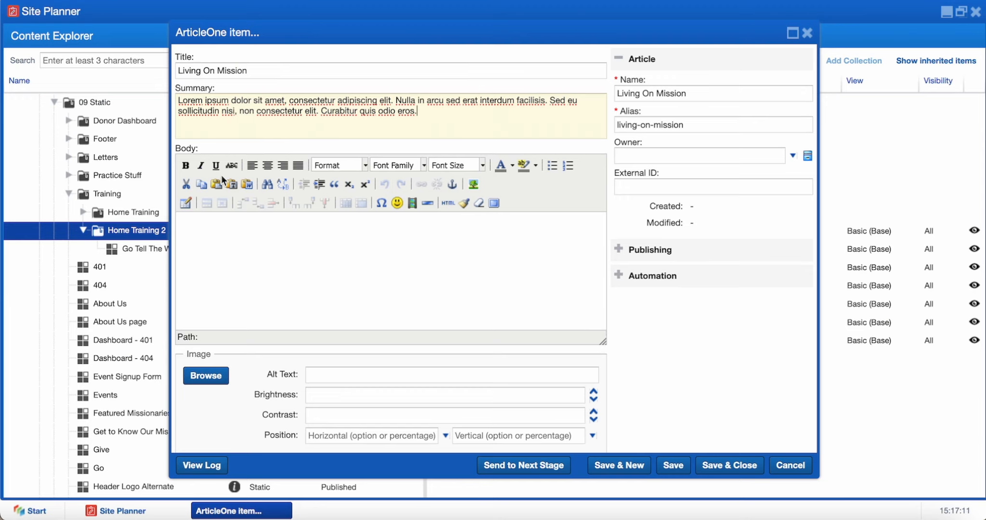
{"action": "scroll", "coordinate": [230, 205], "scroll_direction": "down", "scroll_amount": 5}
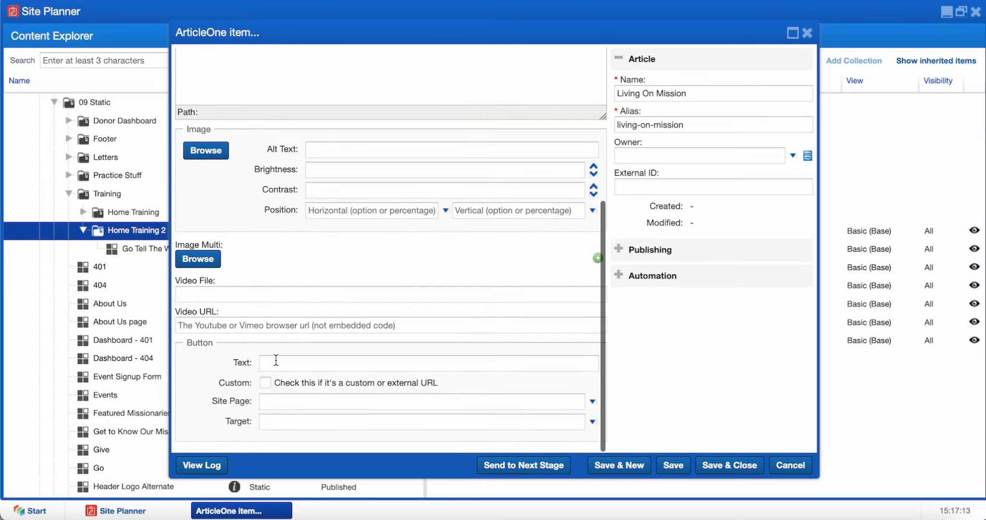
Set the item's button text to Who We Are and link it to the custom URL /
{"action": "left_click", "coordinate": [275, 360]}
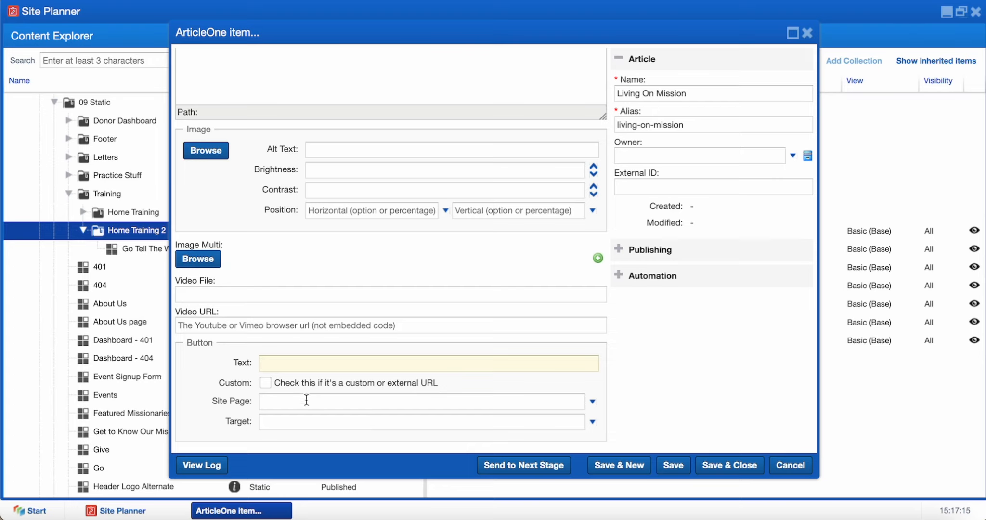
{"action": "type", "text": "Who We Are"}
{"action": "left_click", "coordinate": [312, 399]}
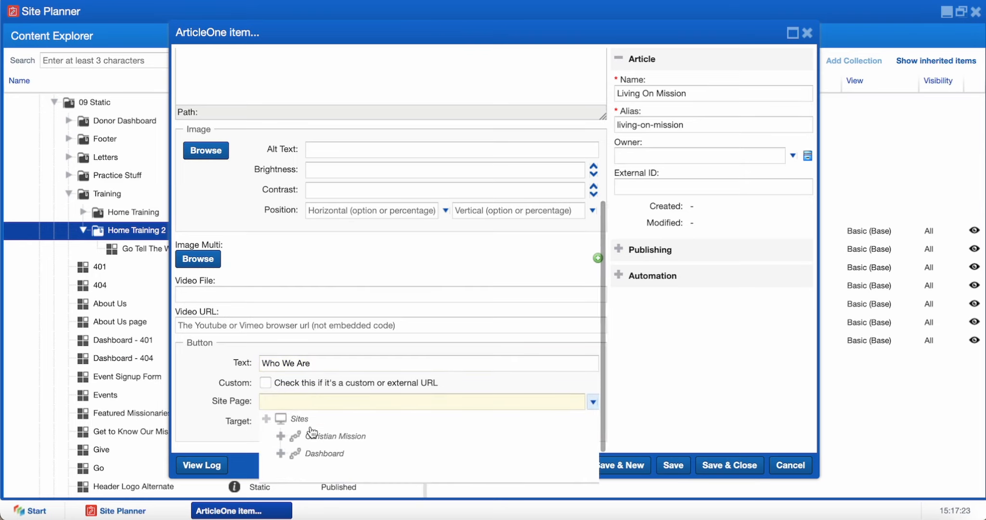
{"action": "left_click", "coordinate": [313, 436]}
{"action": "left_click", "coordinate": [266, 419]}
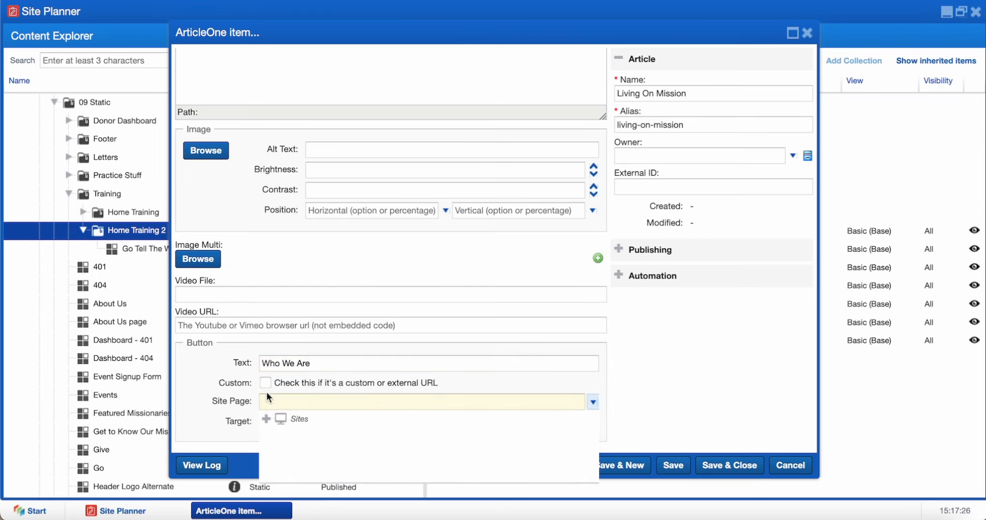
{"action": "left_click", "coordinate": [264, 382]}
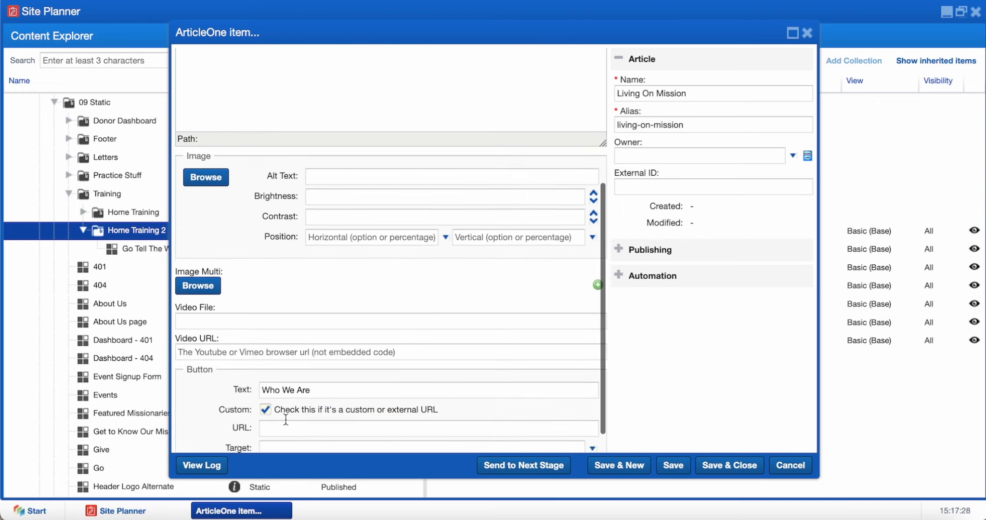
{"action": "scroll", "coordinate": [286, 414], "scroll_direction": "down", "scroll_amount": 1}
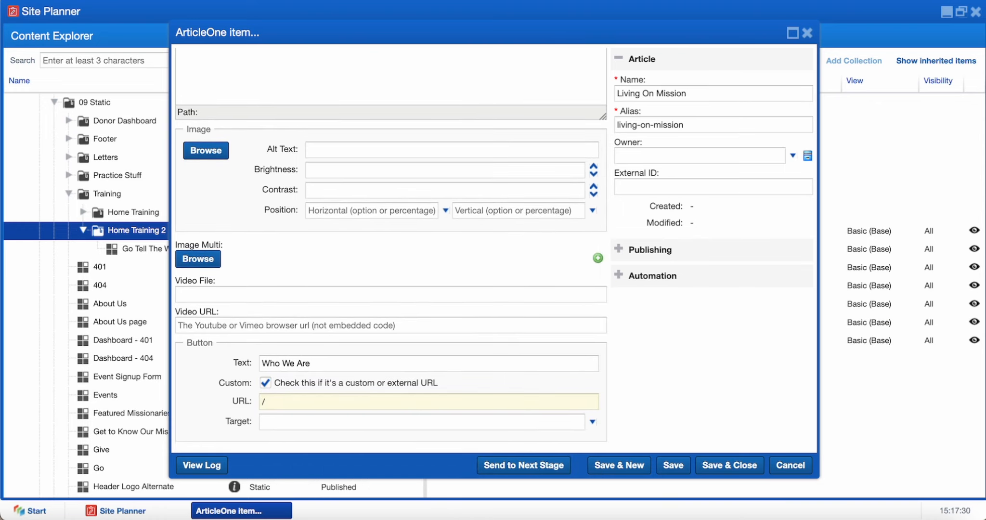
{"action": "key", "text": "ctrl+a"}
{"action": "left_click", "coordinate": [312, 394]}
Set the button's target to Self and save the Living On Mission item
{"action": "left_click", "coordinate": [322, 419]}
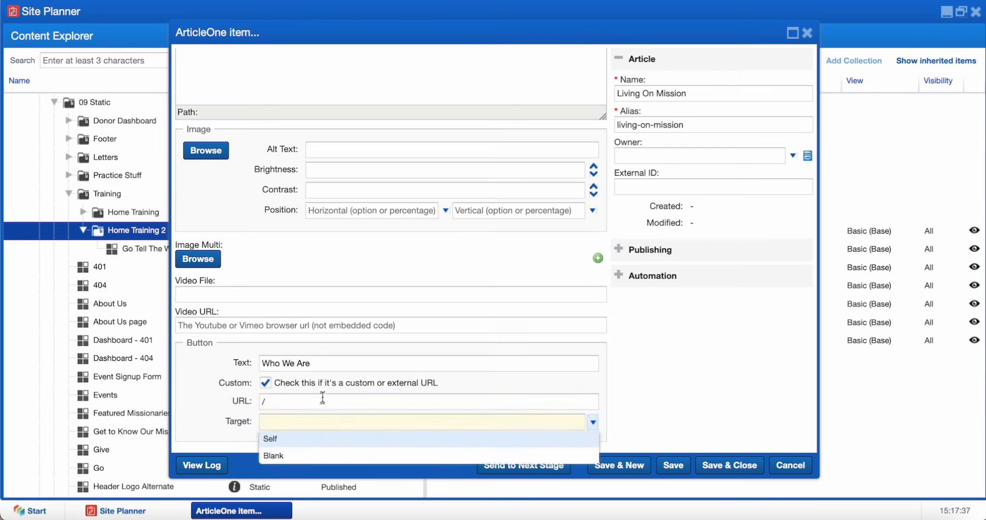
{"action": "left_click_drag", "start_coordinate": [332, 360], "coordinate": [263, 362]}
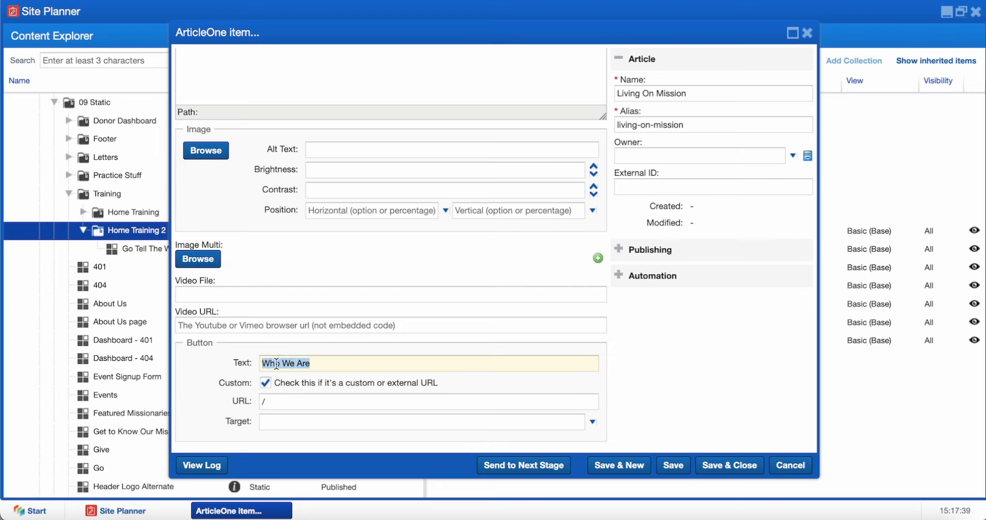
{"action": "left_click", "coordinate": [276, 364]}
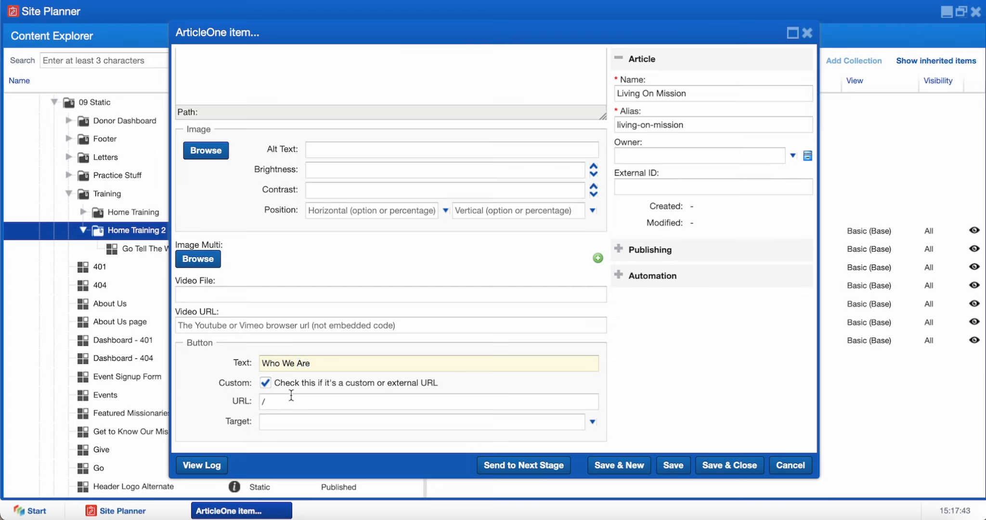
{"action": "left_click", "coordinate": [286, 418]}
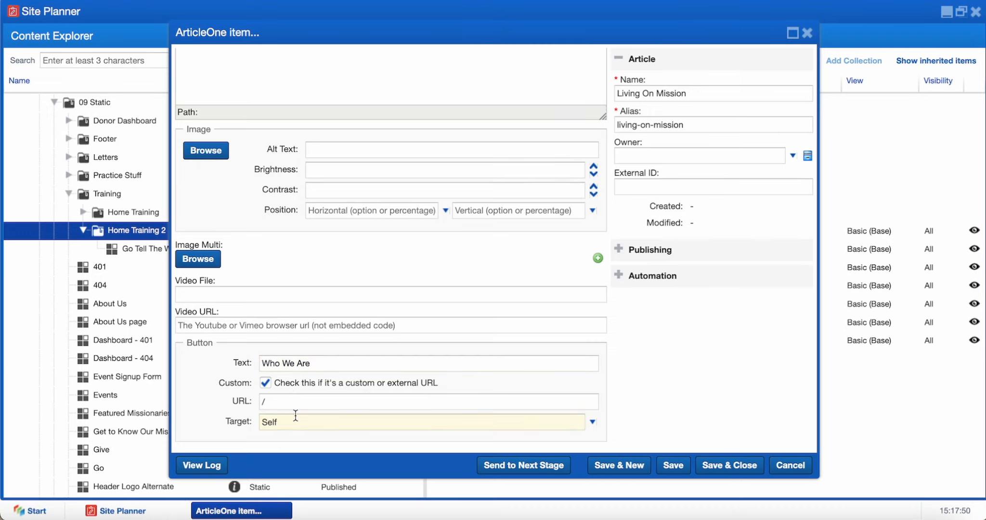
{"action": "left_click", "coordinate": [295, 436]}
{"action": "left_click", "coordinate": [290, 420]}
{"action": "left_click", "coordinate": [290, 452]}
{"action": "left_click", "coordinate": [291, 420]}
{"action": "left_click", "coordinate": [293, 437]}
{"action": "left_click", "coordinate": [717, 465]}
Assign the Living On Mission static item inside the section's first nested wrapper with the Basic (Base) view and H3 view class
{"action": "left_click_drag", "start_coordinate": [127, 267], "coordinate": [546, 287]}
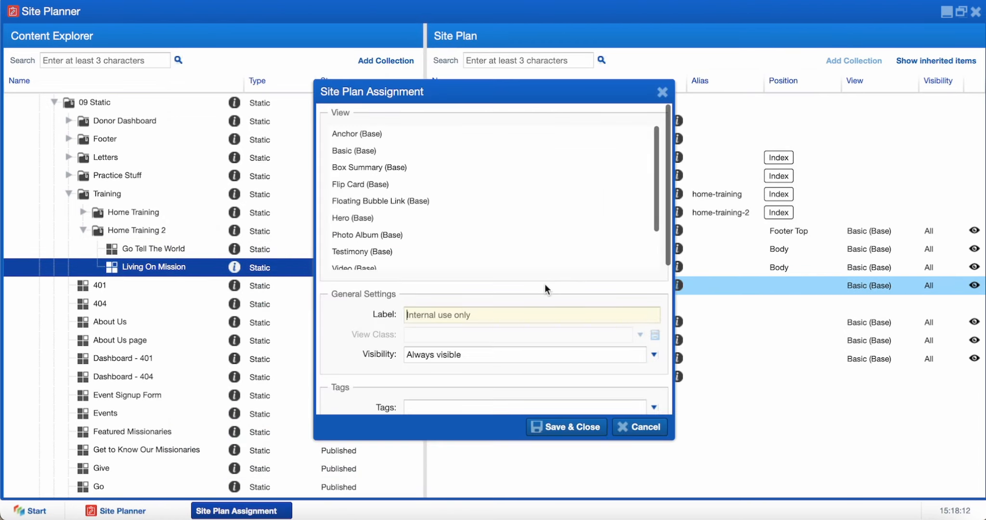
{"action": "left_click", "coordinate": [456, 152]}
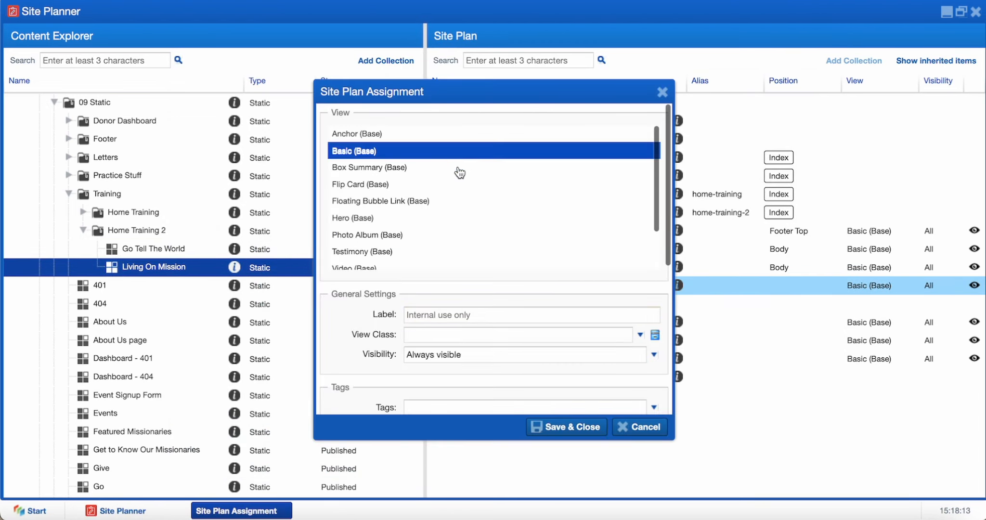
{"action": "left_click", "coordinate": [501, 335]}
{"action": "scroll", "coordinate": [499, 315], "scroll_direction": "down", "scroll_amount": 1}
{"action": "scroll", "coordinate": [499, 319], "scroll_direction": "down", "scroll_amount": 4}
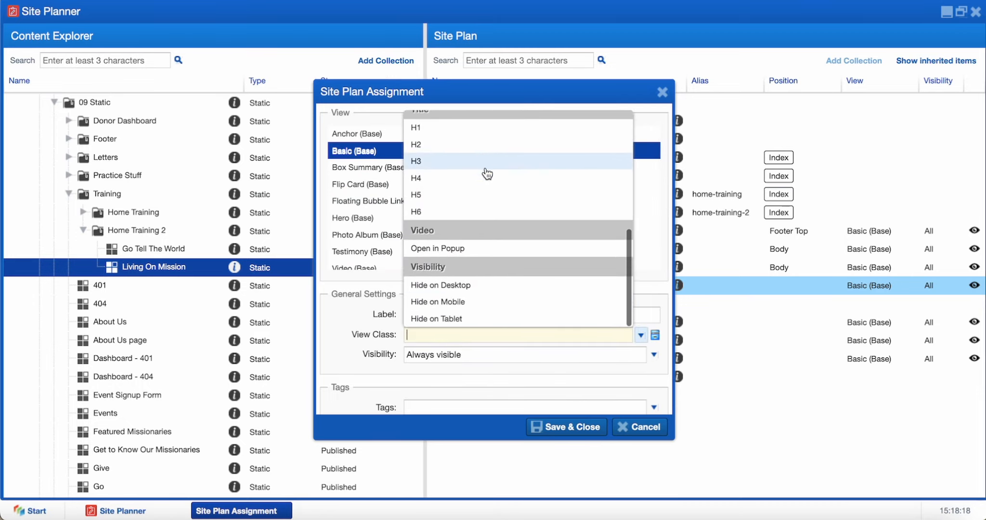
{"action": "left_click", "coordinate": [486, 162]}
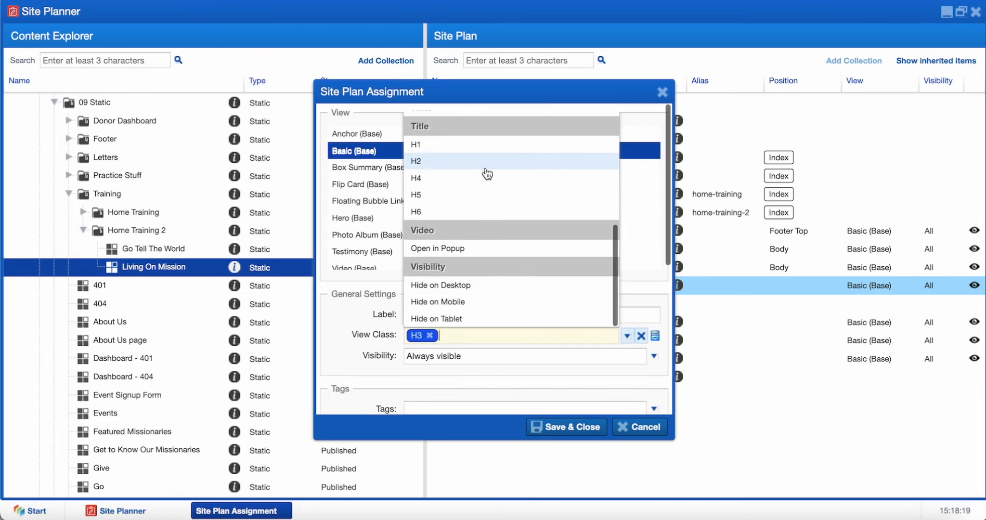
{"action": "left_click", "coordinate": [573, 423]}
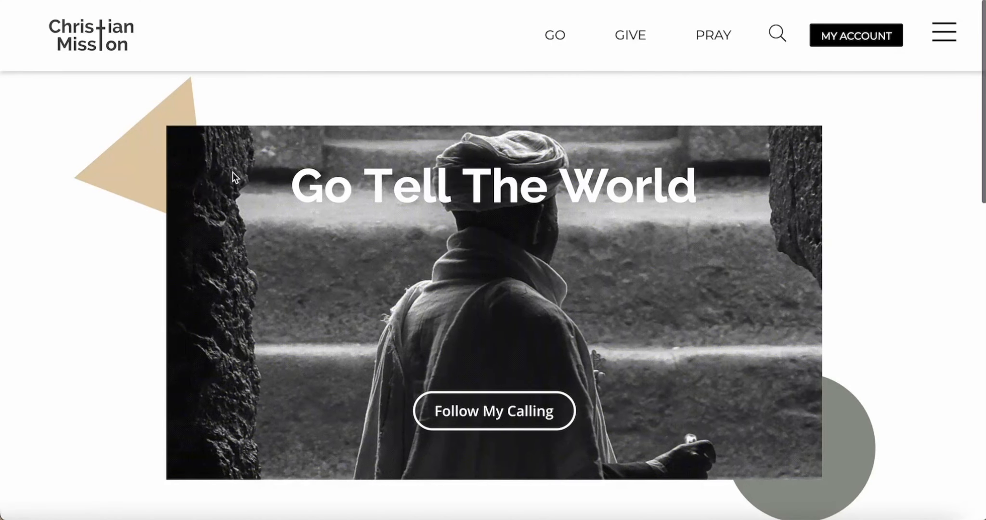
Label the first child wrapper of Living On Mission's second nested wrapper as Top
{"action": "scroll", "coordinate": [232, 172], "scroll_direction": "down", "scroll_amount": 10}
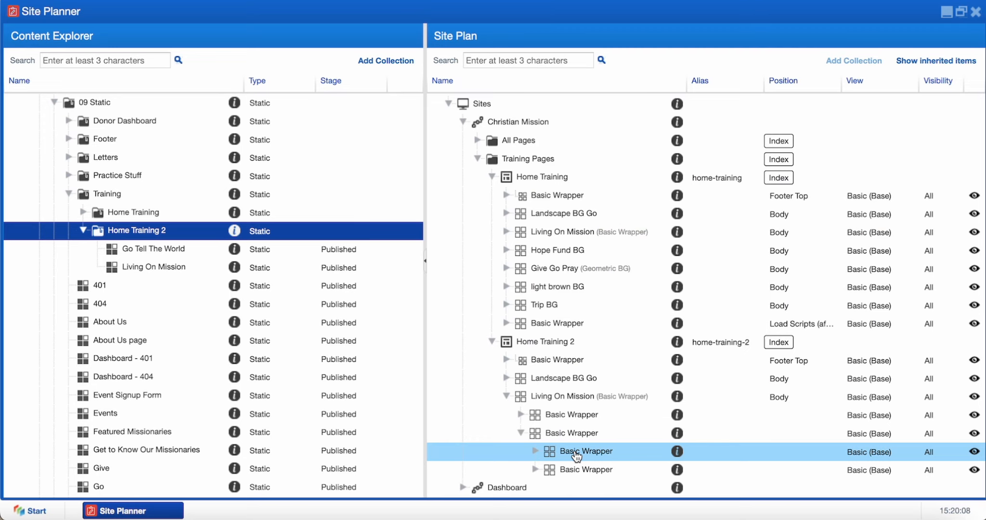
{"action": "left_click", "coordinate": [535, 451]}
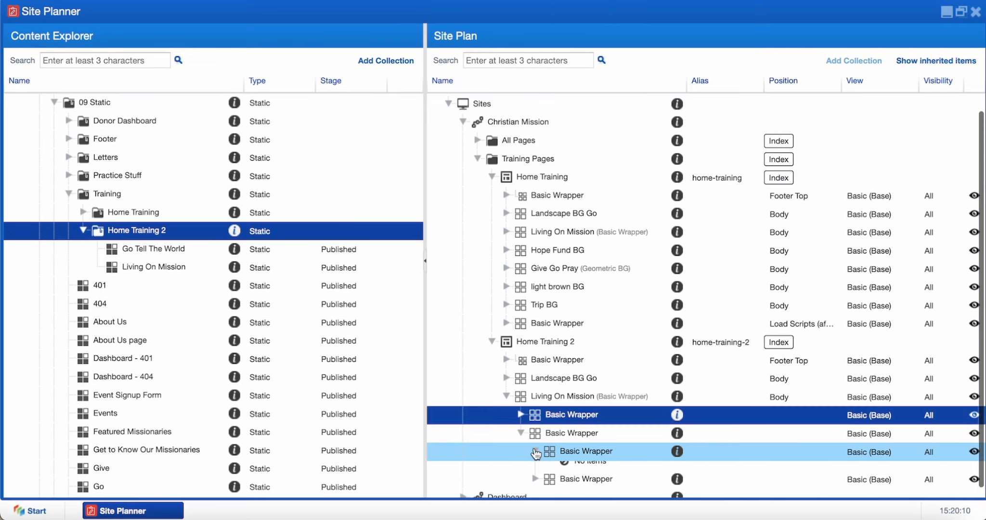
{"action": "double_click", "coordinate": [544, 453]}
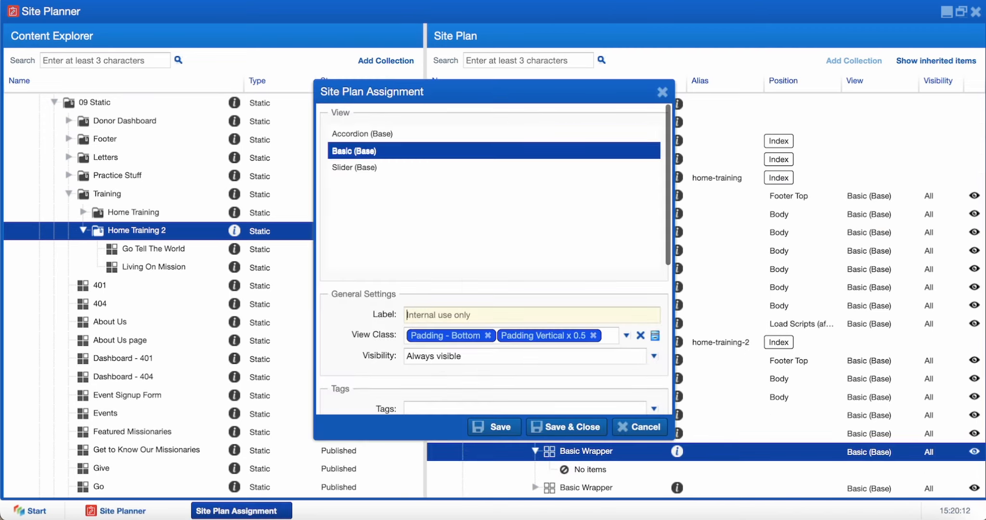
{"action": "type", "text": "Top"}
{"action": "left_click", "coordinate": [566, 427]}
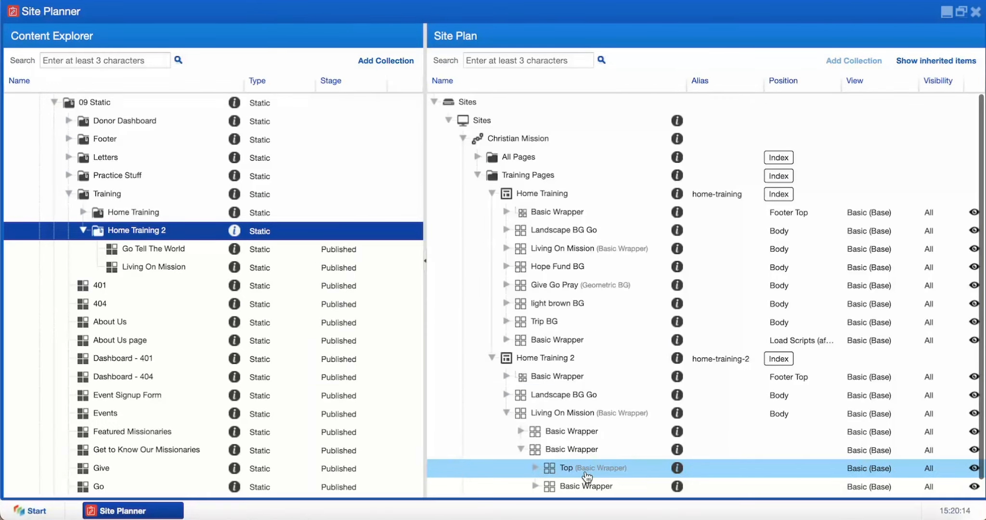
Label the other child wrapper, directly below Top, as Bottom
{"action": "scroll", "coordinate": [589, 418], "scroll_direction": "down", "scroll_amount": 1}
{"action": "double_click", "coordinate": [577, 468]}
{"action": "type", "text": "B"}
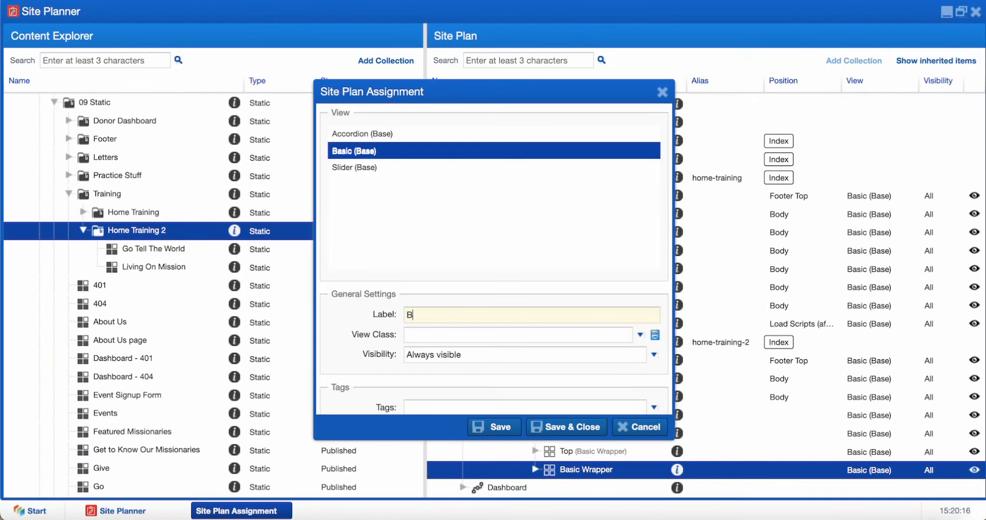
{"action": "type", "text": "ottom"}
{"action": "left_click", "coordinate": [566, 426]}
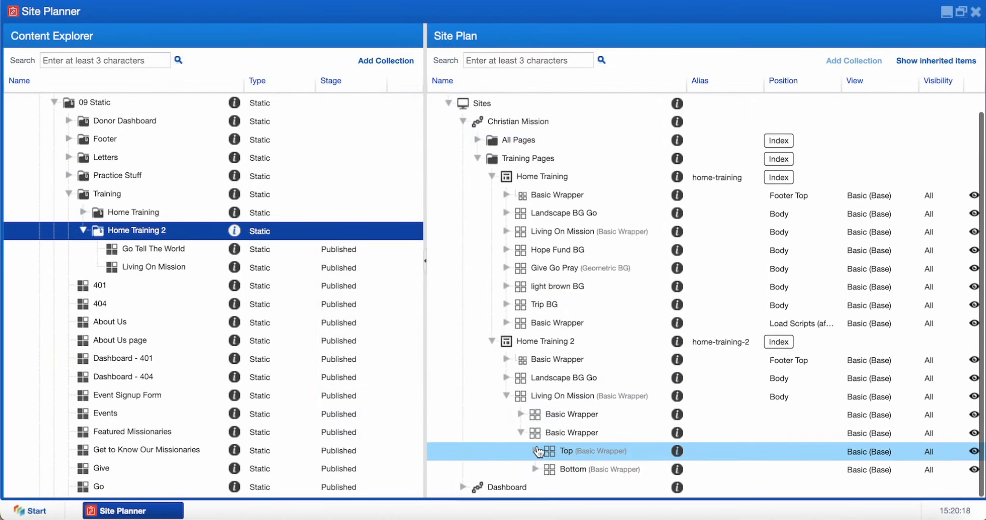
Add a Basic Wrapper from 10 Wrapper inside the Top wrapper, using the Basic (Base) view
{"action": "left_click", "coordinate": [536, 451]}
{"action": "scroll", "coordinate": [537, 452], "scroll_direction": "down", "scroll_amount": 1}
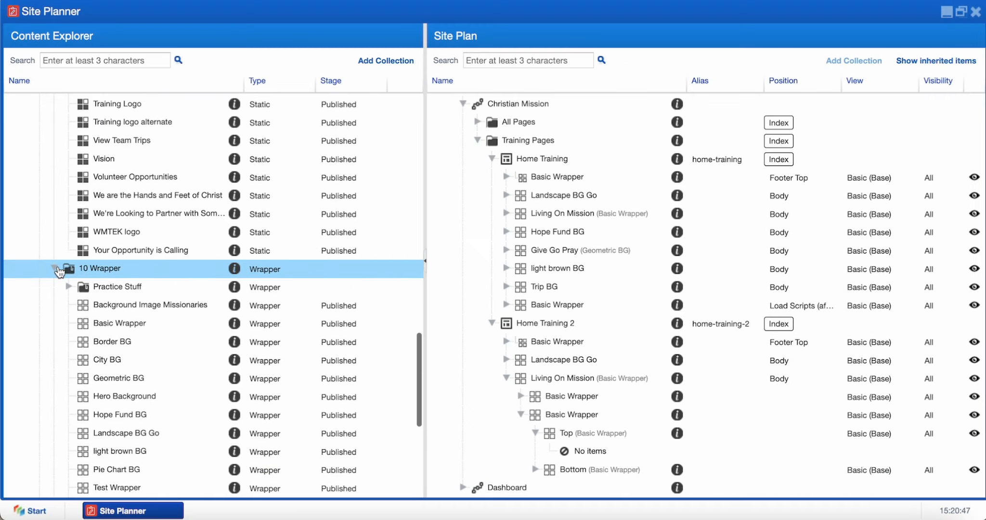
{"action": "scroll", "coordinate": [60, 268], "scroll_direction": "down", "scroll_amount": 2}
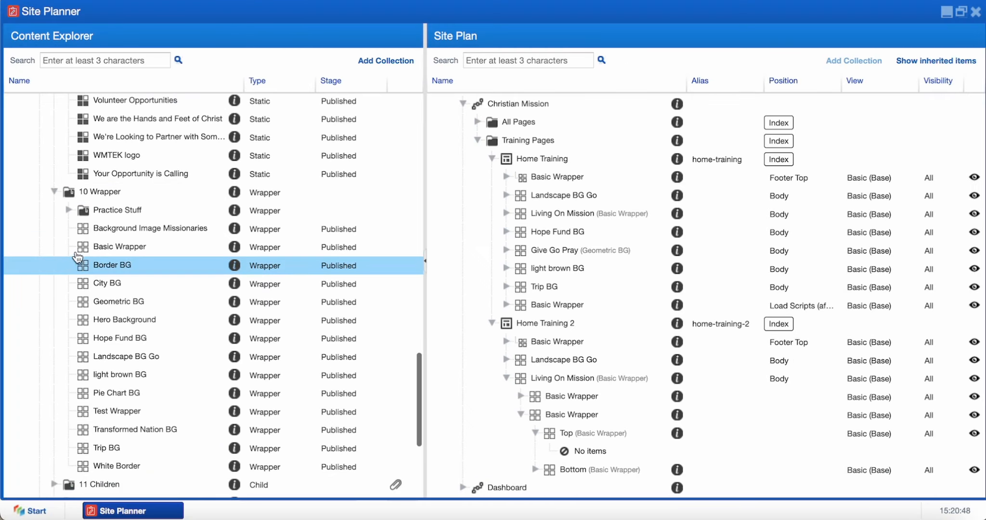
{"action": "left_click_drag", "start_coordinate": [81, 247], "coordinate": [564, 439]}
{"action": "left_click", "coordinate": [447, 152]}
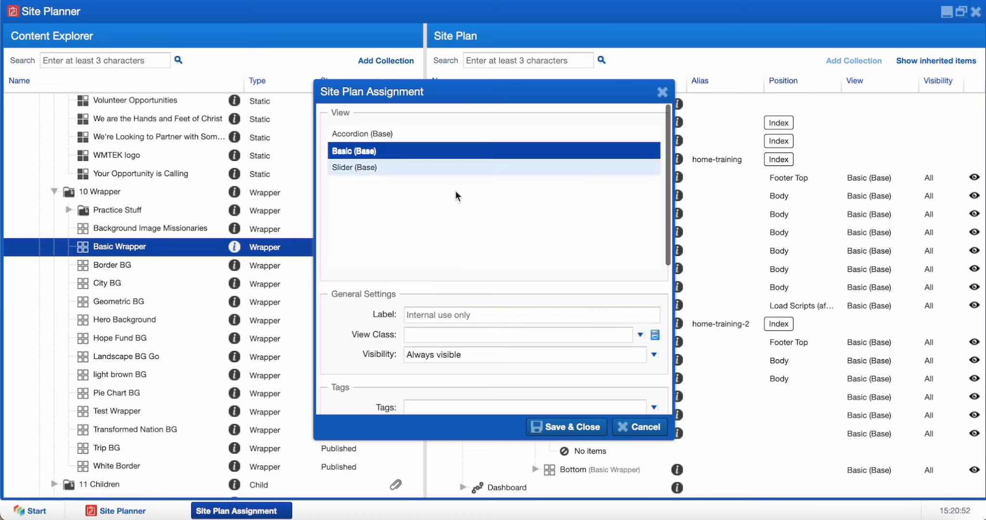
Give the new assignment the 1/2 Width Column, Padding - Sides and Padding Horizontal x 2 view classes and save it
{"action": "left_click", "coordinate": [496, 334]}
{"action": "scroll", "coordinate": [491, 278], "scroll_direction": "down", "scroll_amount": 3}
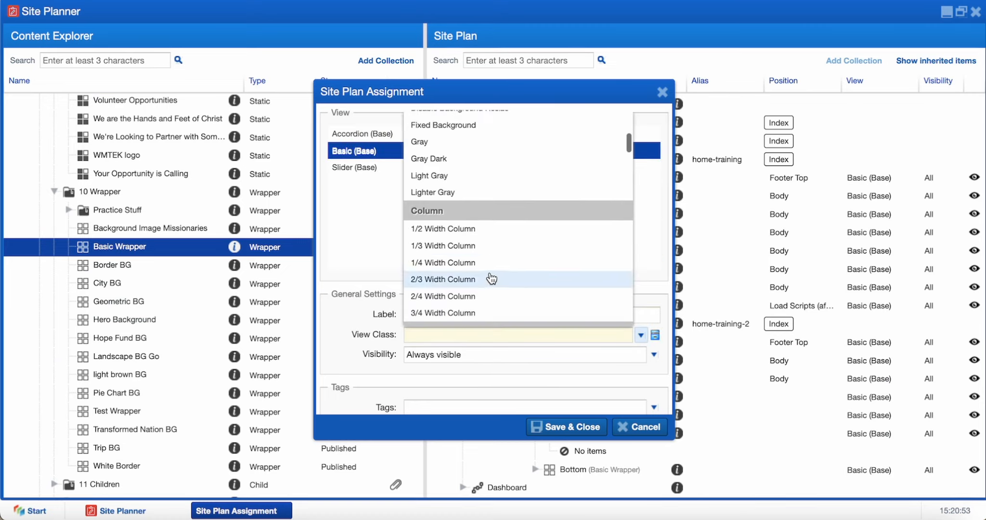
{"action": "left_click", "coordinate": [488, 236]}
{"action": "scroll", "coordinate": [488, 239], "scroll_direction": "down", "scroll_amount": 8}
{"action": "scroll", "coordinate": [489, 236], "scroll_direction": "down", "scroll_amount": 5}
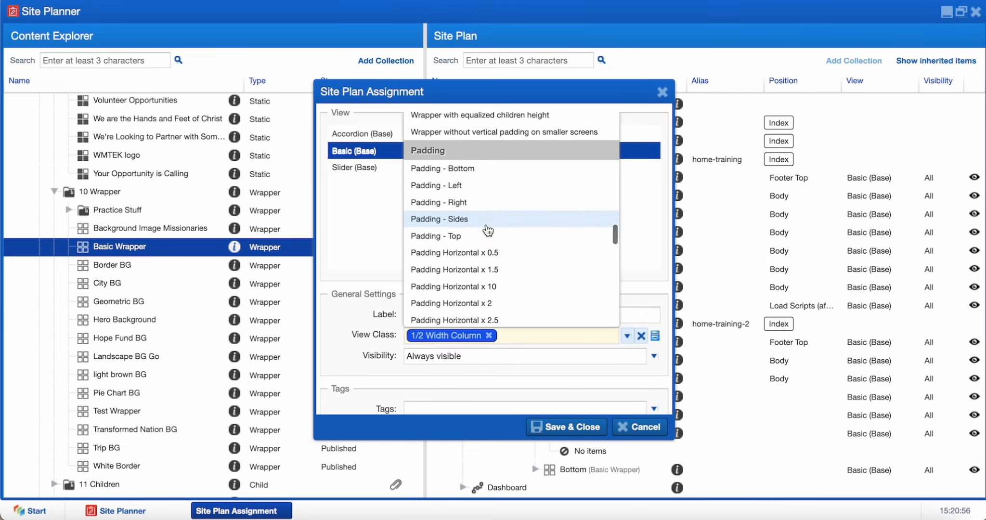
{"action": "left_click", "coordinate": [488, 221]}
{"action": "scroll", "coordinate": [488, 221], "scroll_direction": "down", "scroll_amount": 2}
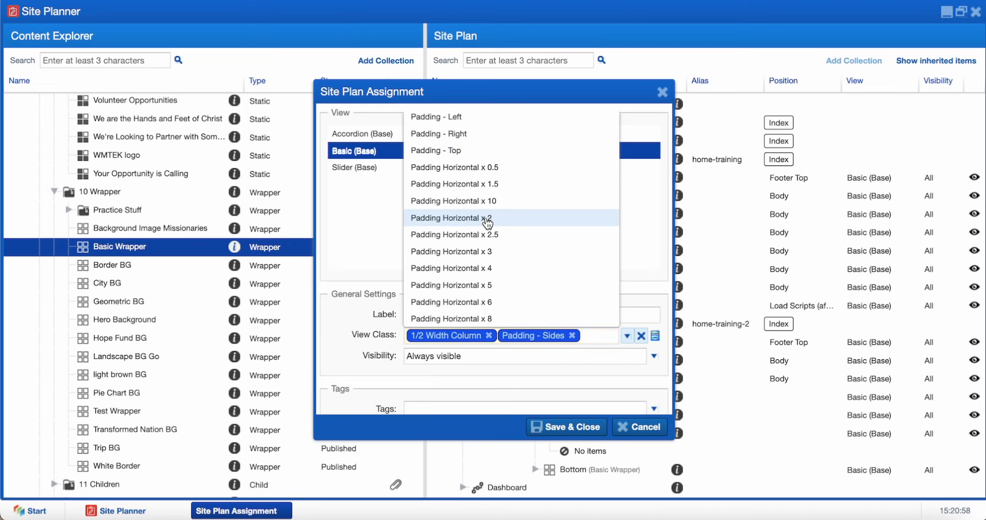
{"action": "left_click", "coordinate": [488, 220]}
{"action": "left_click", "coordinate": [564, 426]}
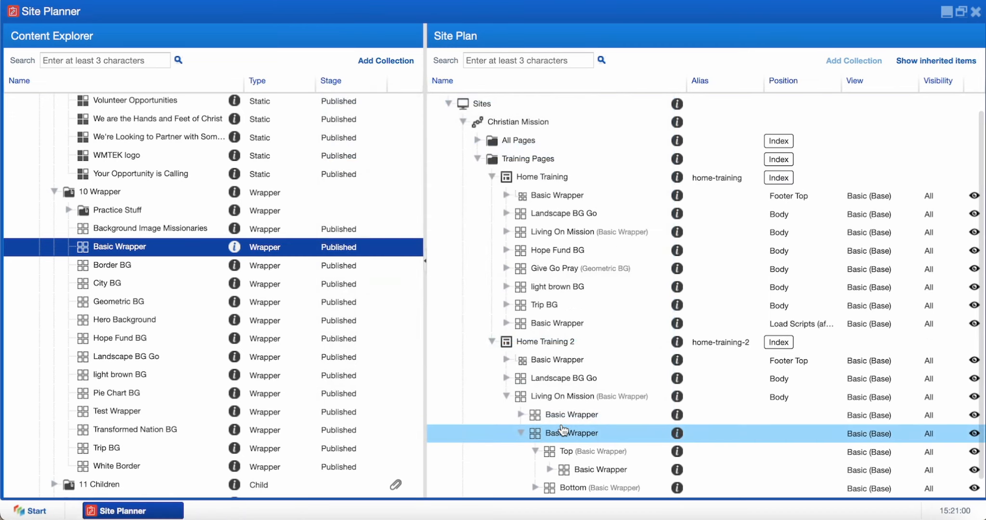
Copy the Basic Wrapper inside Top and paste three copies directly under the Home Training 2 page
{"action": "right_click", "coordinate": [576, 469]}
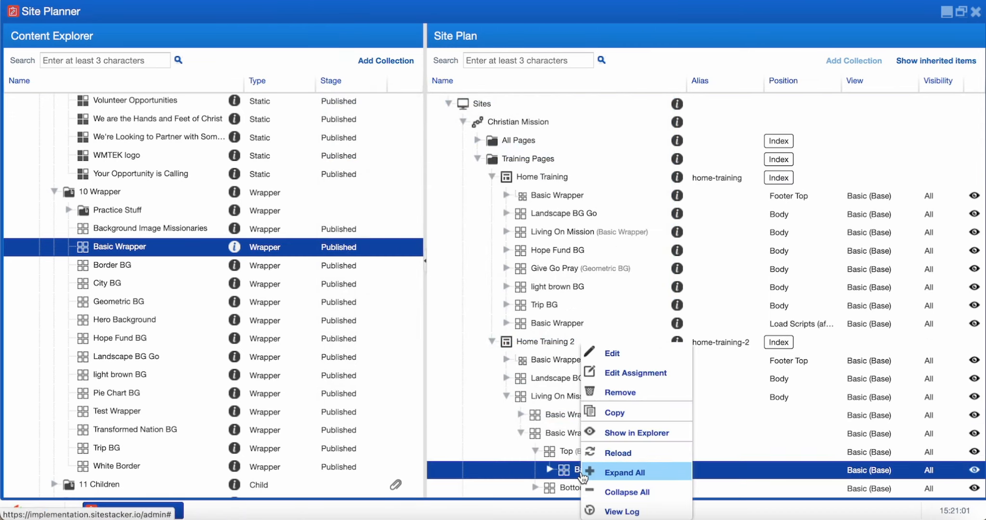
{"action": "left_click", "coordinate": [611, 413]}
{"action": "scroll", "coordinate": [550, 343], "scroll_direction": "down", "scroll_amount": 1}
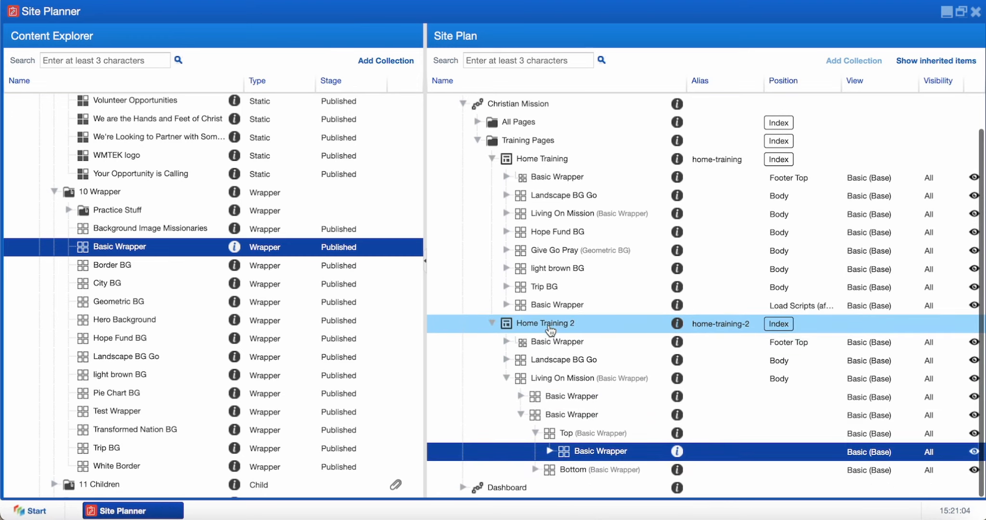
{"action": "right_click", "coordinate": [550, 323]}
{"action": "left_click", "coordinate": [588, 417]}
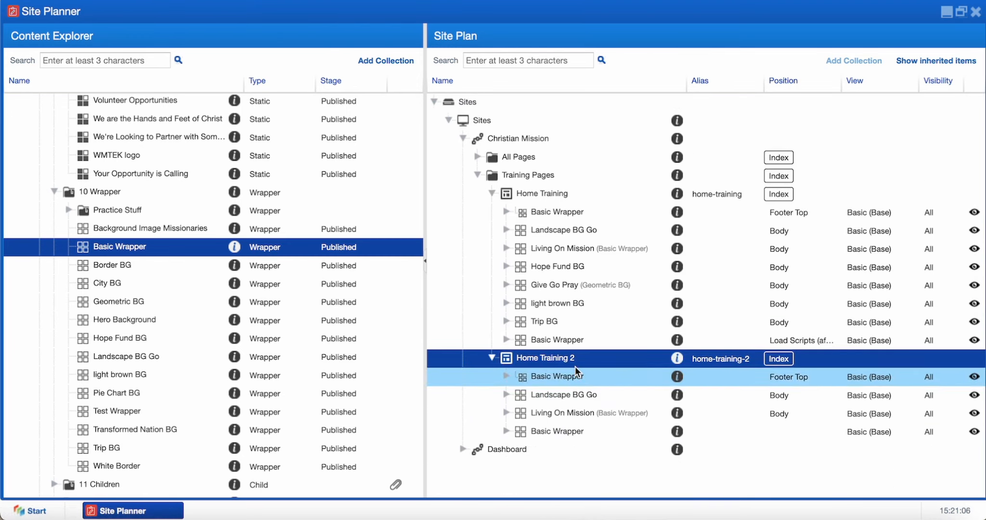
{"action": "right_click", "coordinate": [575, 359]}
{"action": "left_click", "coordinate": [607, 413]}
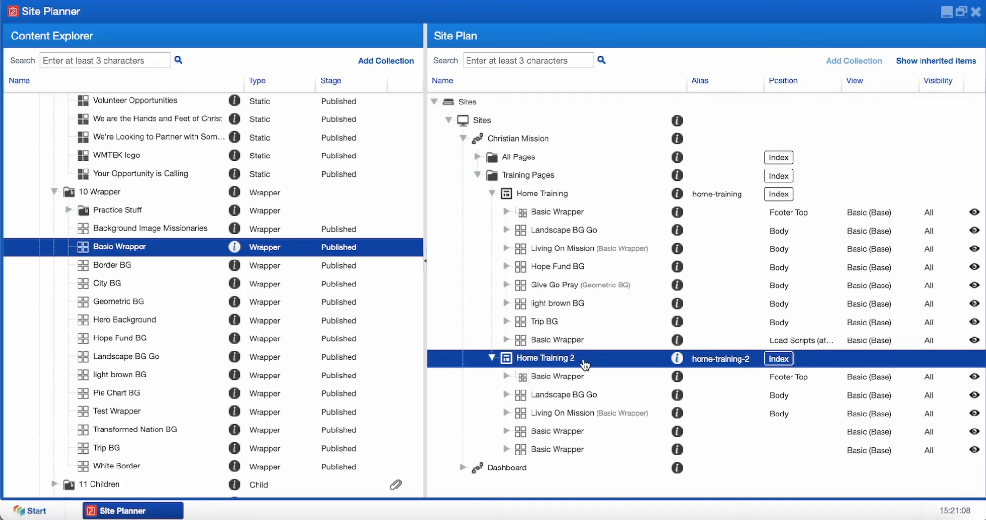
{"action": "right_click", "coordinate": [583, 359]}
{"action": "left_click", "coordinate": [617, 432]}
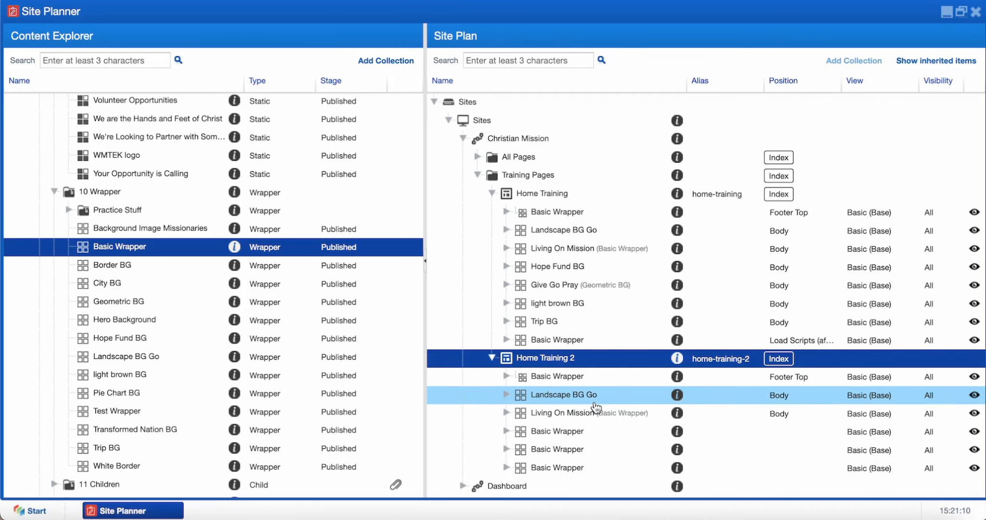
Move one of the pasted Basic Wrappers from Home Training 2 into the Top wrapper under Living On Mission
{"action": "left_click", "coordinate": [493, 193]}
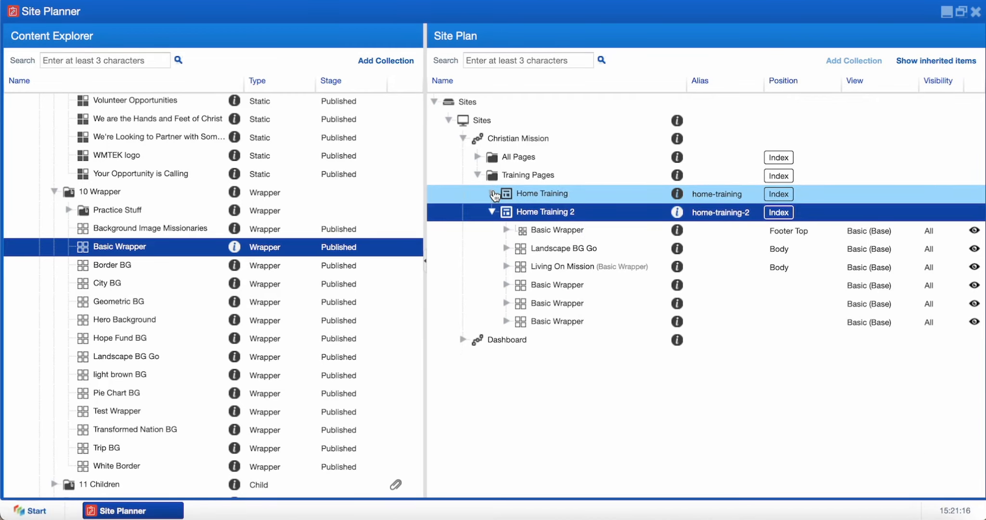
{"action": "left_click", "coordinate": [507, 268]}
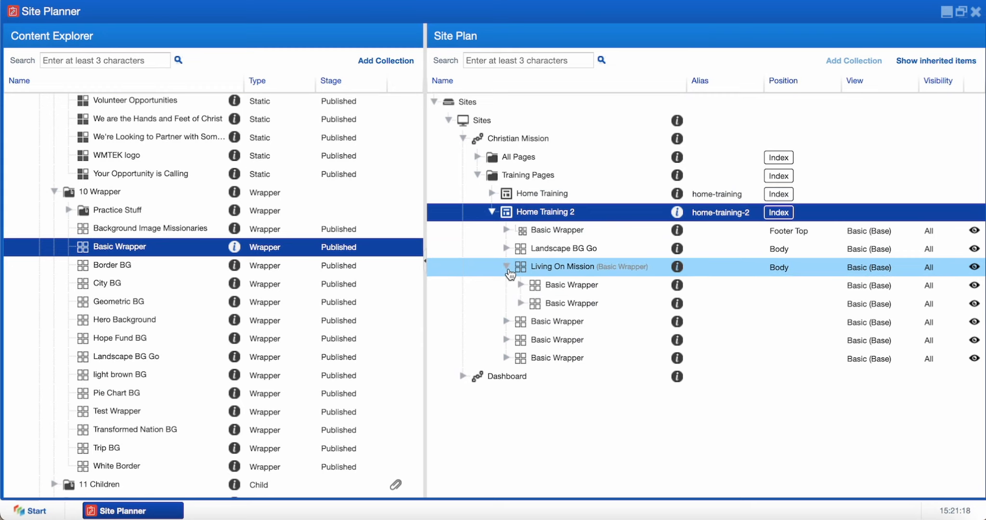
{"action": "left_click", "coordinate": [519, 303]}
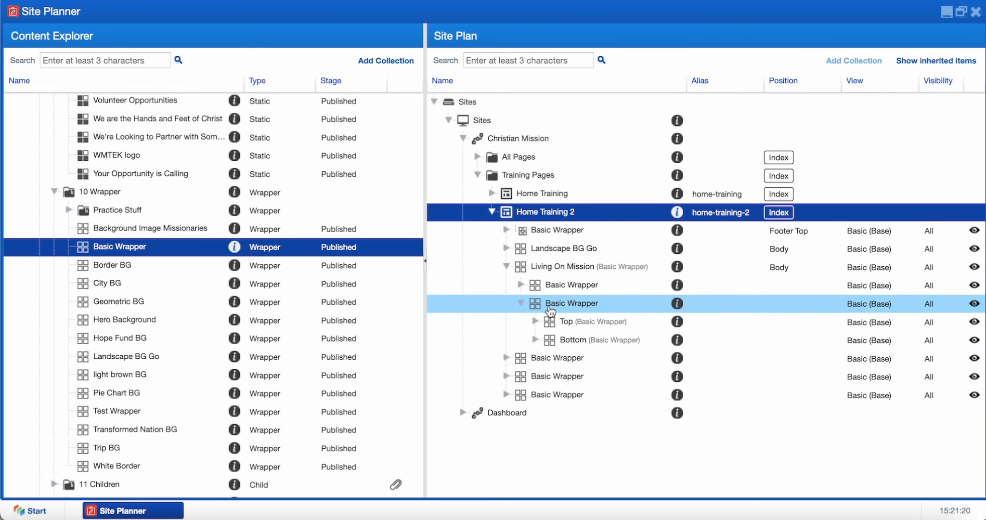
{"action": "left_click", "coordinate": [535, 321]}
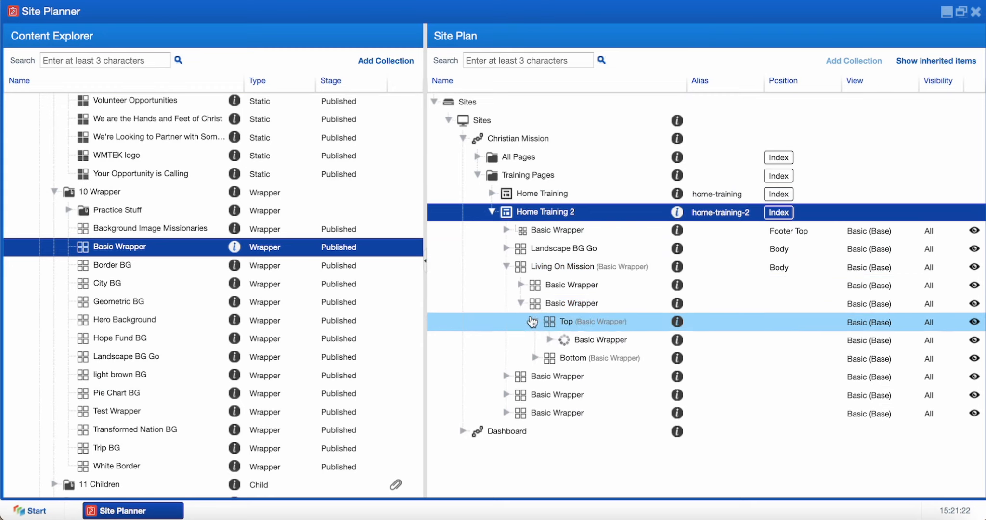
{"action": "left_click_drag", "start_coordinate": [526, 399], "coordinate": [588, 327]}
Move the two remaining pasted Basic Wrappers together into the Bottom wrapper under Living On Mission
{"action": "left_click", "coordinate": [534, 375]}
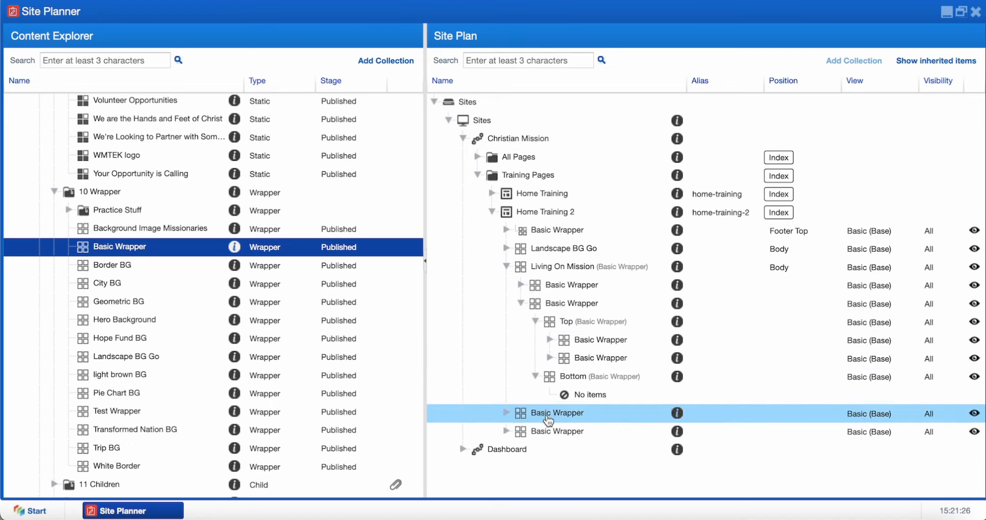
{"action": "left_click", "coordinate": [544, 413]}
{"action": "left_click", "coordinate": [551, 432], "text": "ctrl"}
{"action": "left_click_drag", "start_coordinate": [551, 417], "coordinate": [563, 376]}
{"action": "left_click", "coordinate": [571, 327]}
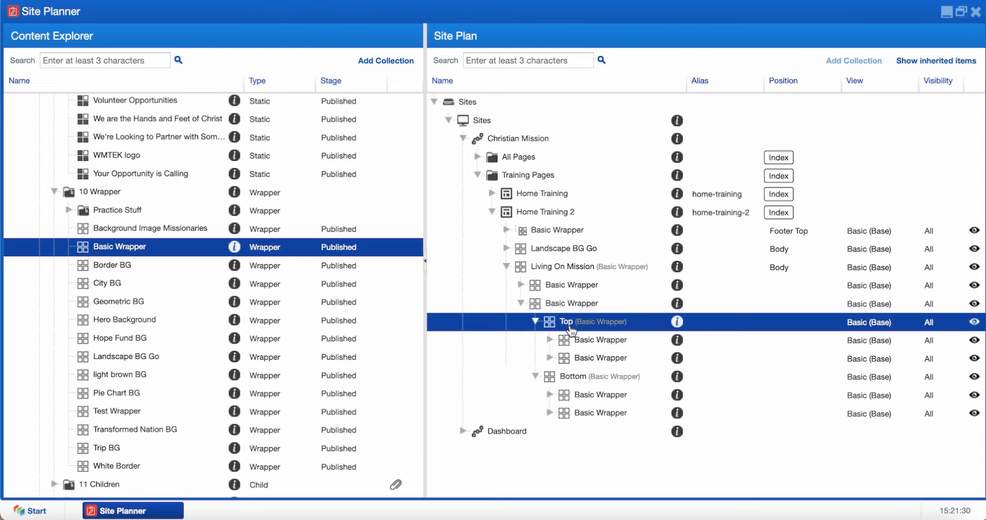
{"action": "left_click", "coordinate": [574, 344]}
{"action": "left_click", "coordinate": [576, 361]}
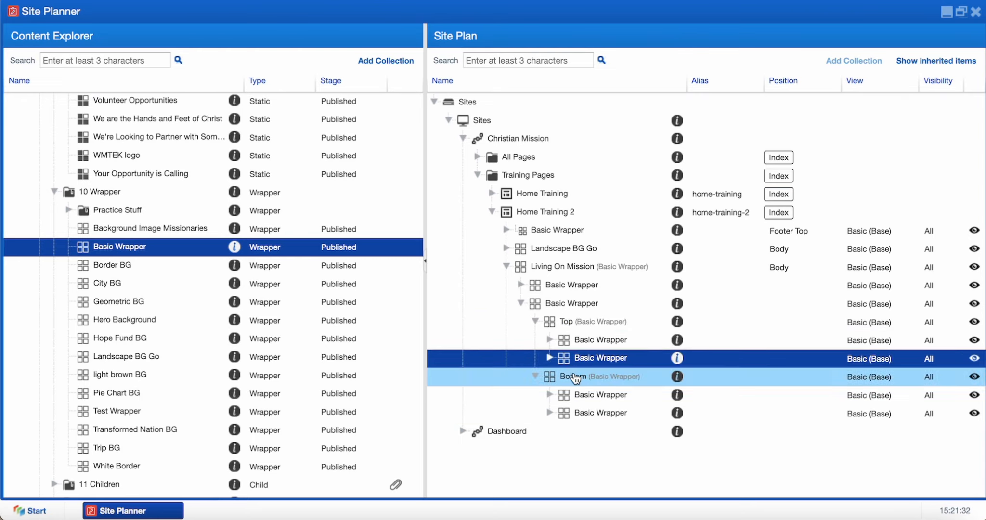
{"action": "left_click", "coordinate": [574, 377]}
{"action": "left_click", "coordinate": [579, 395]}
{"action": "left_click", "coordinate": [583, 411]}
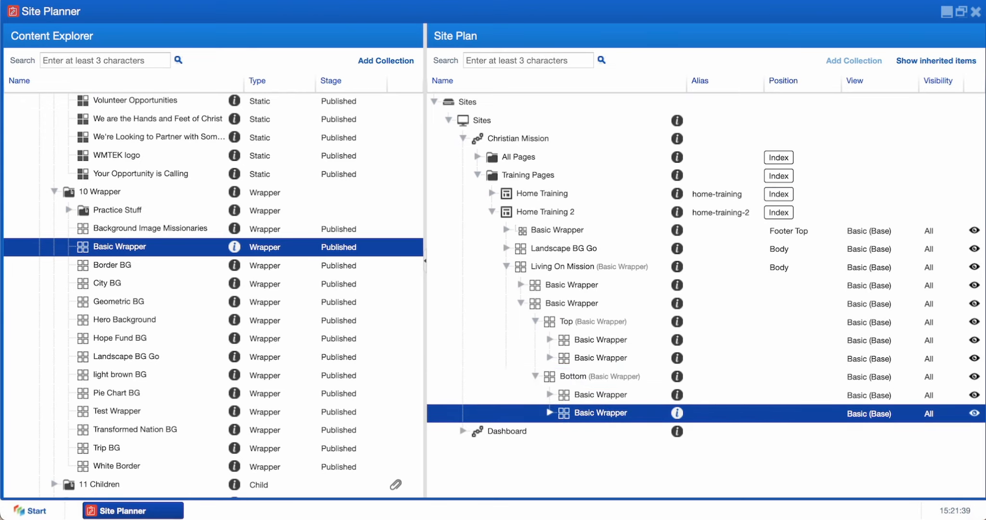
Add a folder named Stats inside the Home Training 2 folder under 09 Static > Training
{"action": "left_click", "coordinate": [52, 192]}
{"action": "scroll", "coordinate": [56, 197], "scroll_direction": "up", "scroll_amount": 10}
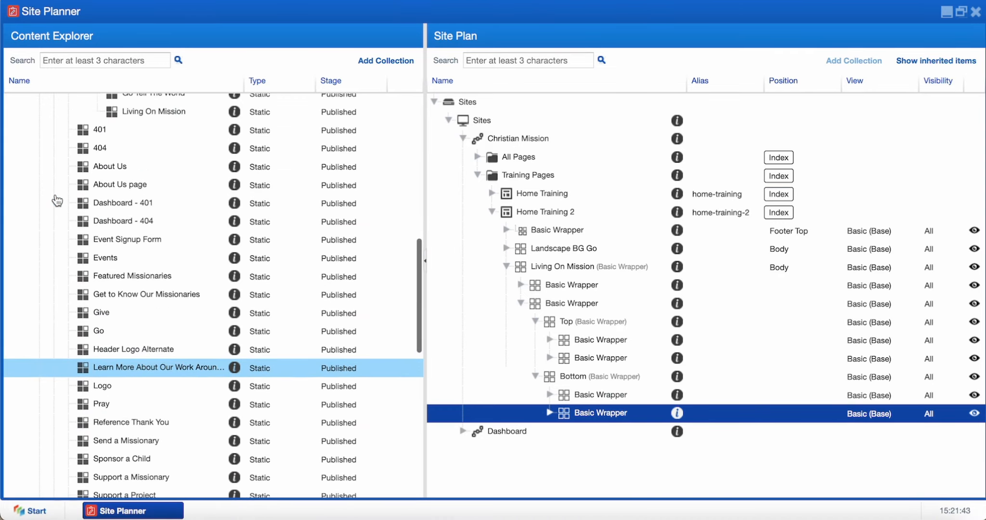
{"action": "scroll", "coordinate": [56, 200], "scroll_direction": "up", "scroll_amount": 5}
{"action": "left_click", "coordinate": [119, 229]}
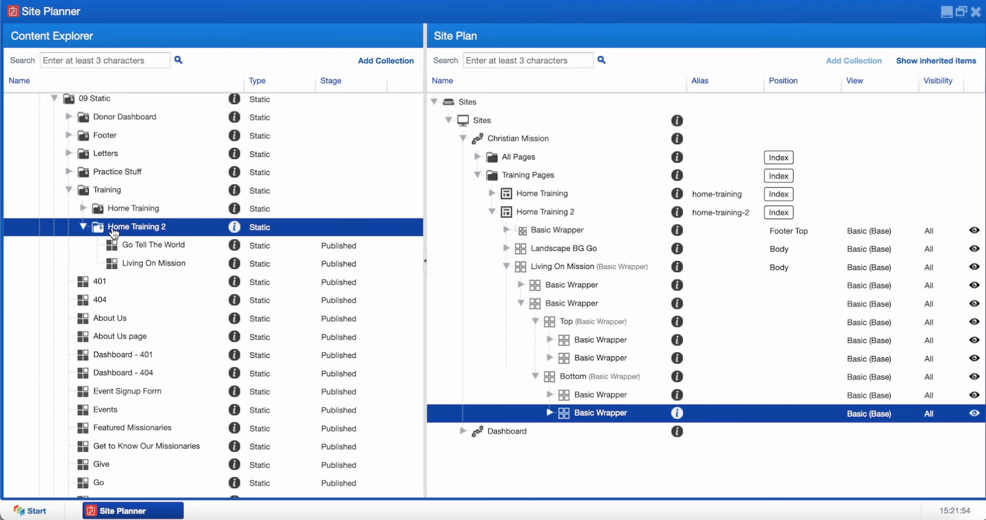
{"action": "right_click", "coordinate": [114, 232]}
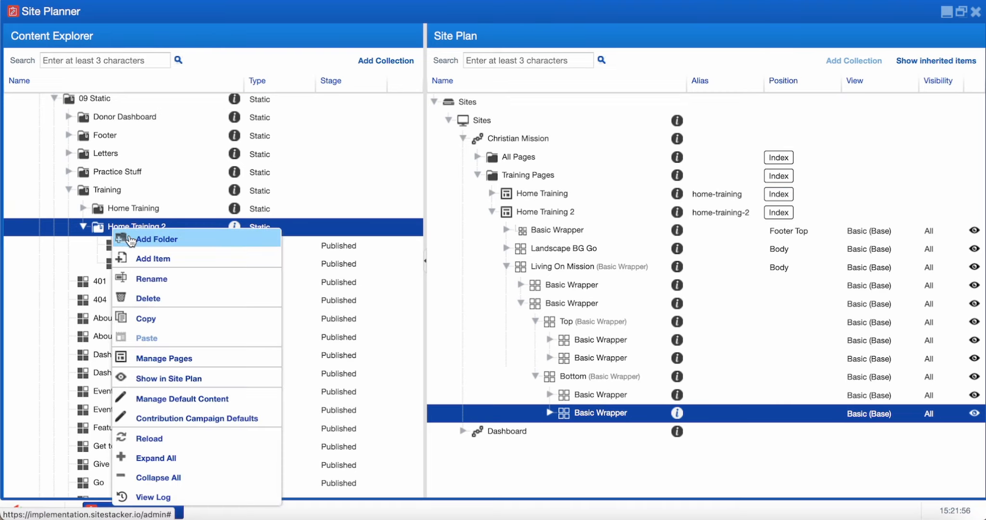
{"action": "left_click", "coordinate": [128, 235]}
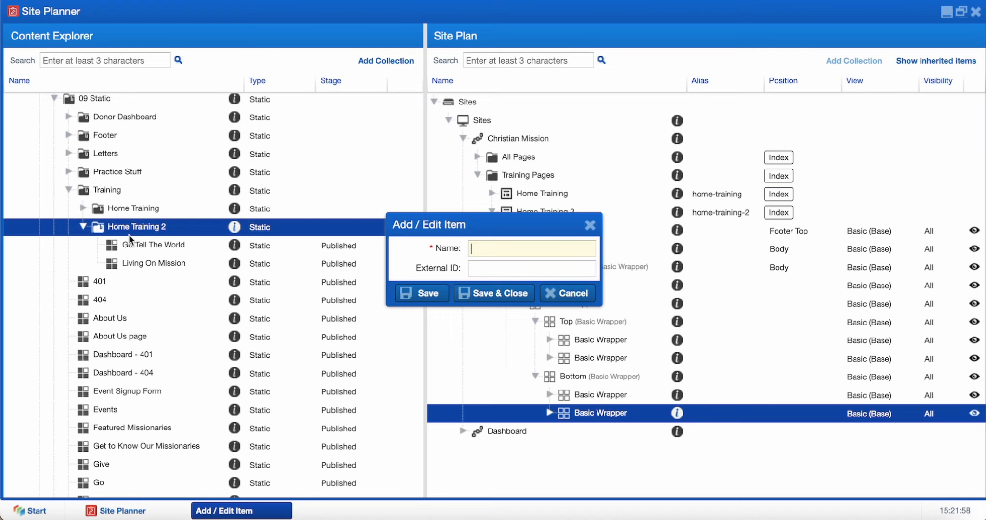
{"action": "type", "text": "Stats"}
{"action": "key", "text": "Return"}
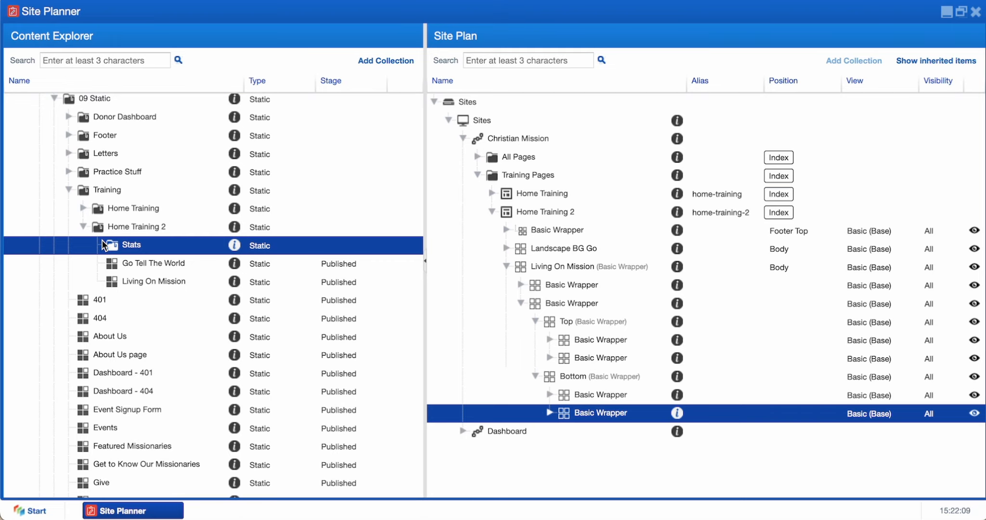
Start a new item in the Stats folder and consult the Without Clean Water statistic on the finished example page
{"action": "right_click", "coordinate": [121, 242]}
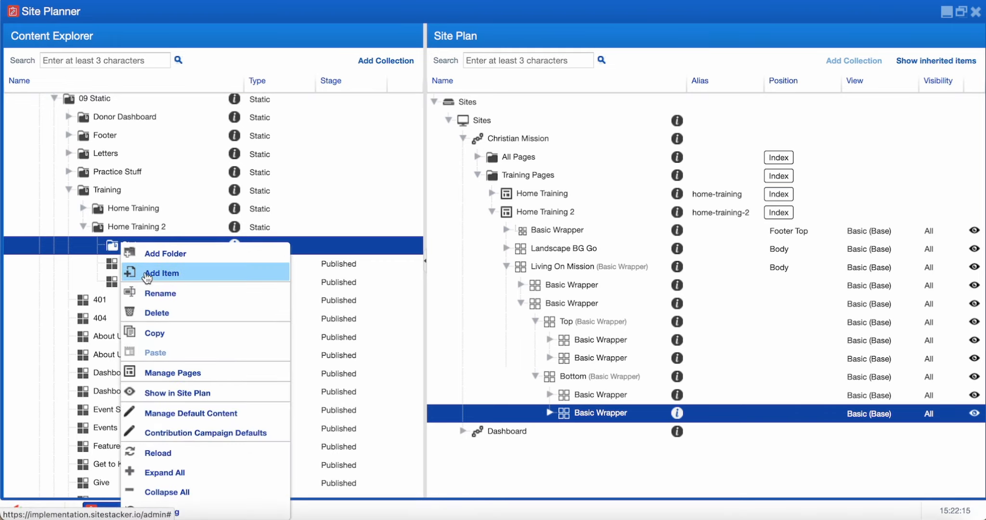
{"action": "left_click", "coordinate": [147, 273]}
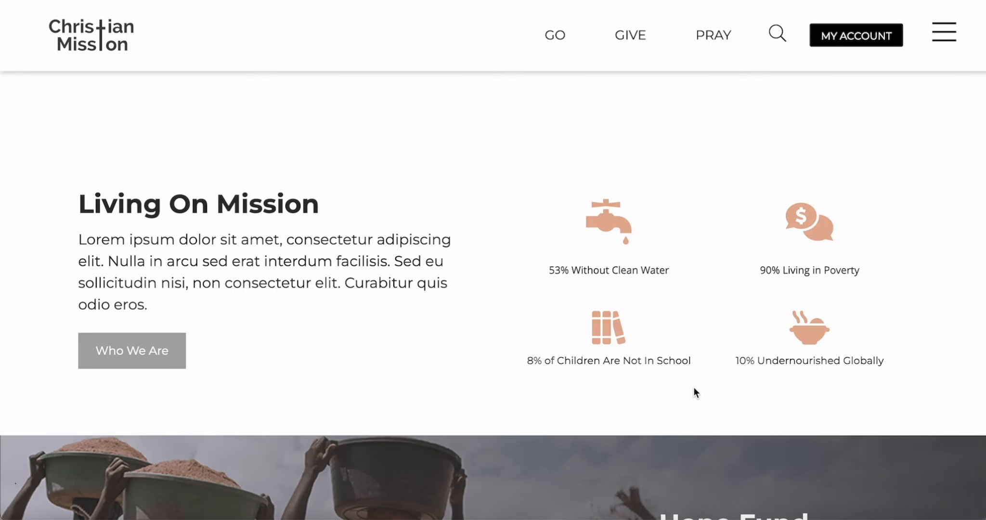
{"action": "left_click_drag", "start_coordinate": [669, 277], "coordinate": [587, 242]}
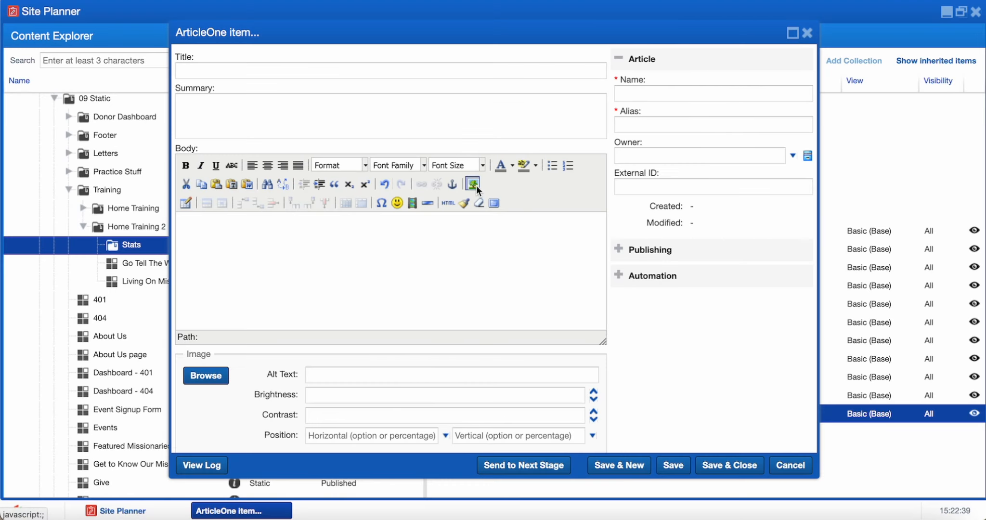
Insert the Water.png image into the new article's body with its width set to 70 px
{"action": "left_click", "coordinate": [474, 185]}
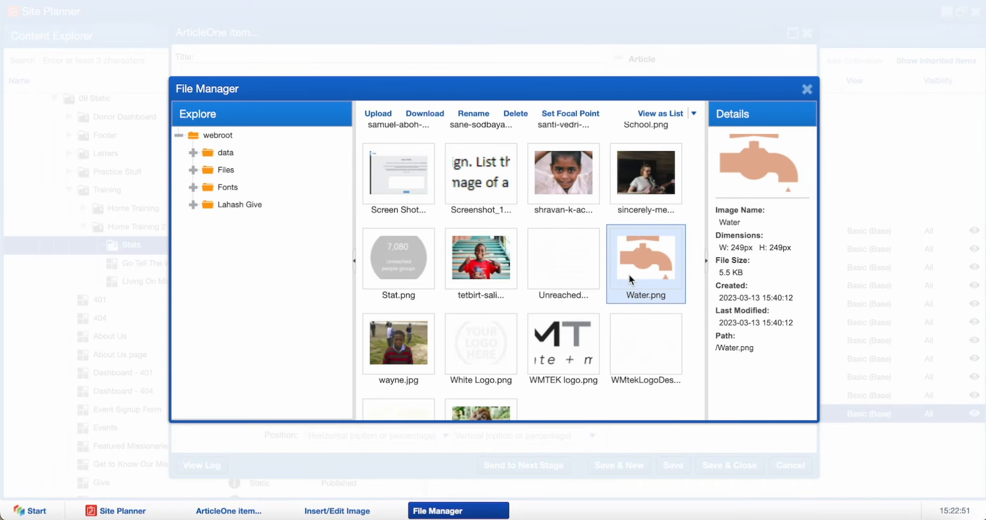
{"action": "double_click", "coordinate": [628, 275]}
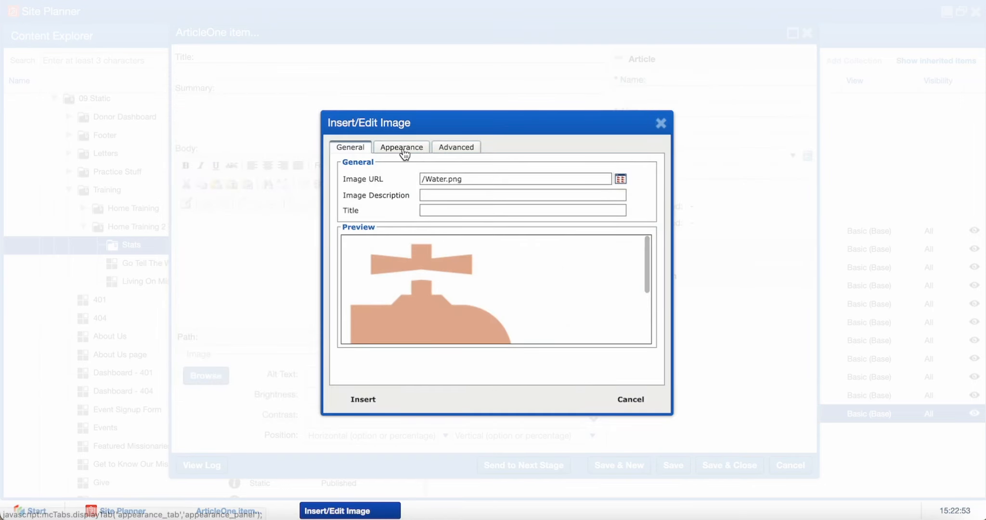
{"action": "left_click", "coordinate": [401, 147]}
{"action": "left_click_drag", "start_coordinate": [449, 194], "coordinate": [357, 190]}
{"action": "type", "text": "70"}
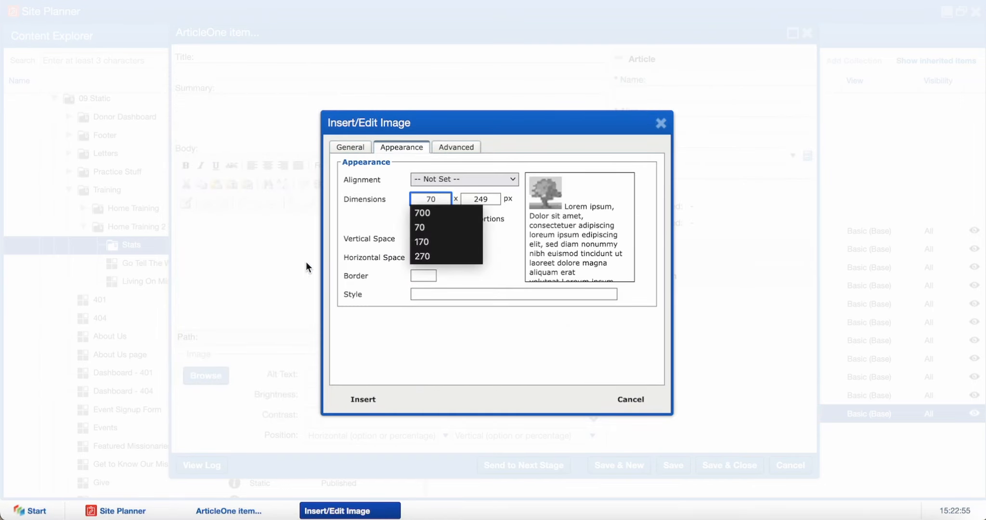
Insert the 70 px faucet image into the article body without an image description and center it
{"action": "left_click", "coordinate": [376, 401]}
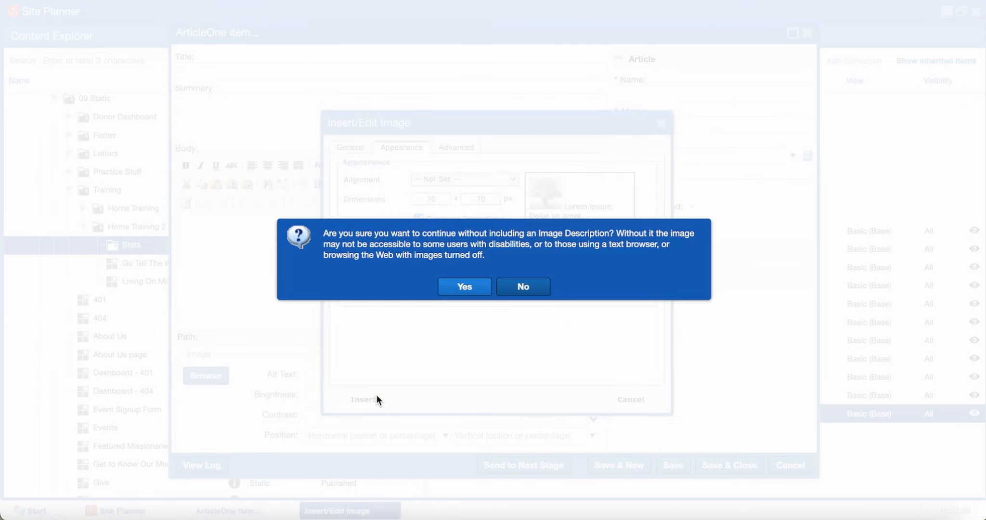
{"action": "left_click", "coordinate": [461, 288]}
{"action": "left_click", "coordinate": [217, 251]}
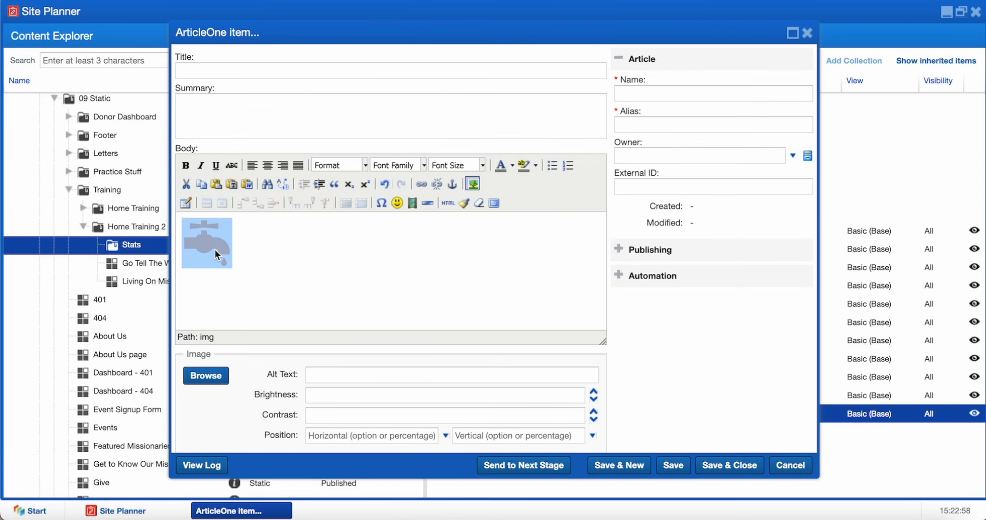
{"action": "left_click", "coordinate": [268, 165]}
Caption the faucet image "53% Without Clean Water", reuse that text as the article's name, and save and close the article
{"action": "left_click", "coordinate": [441, 286]}
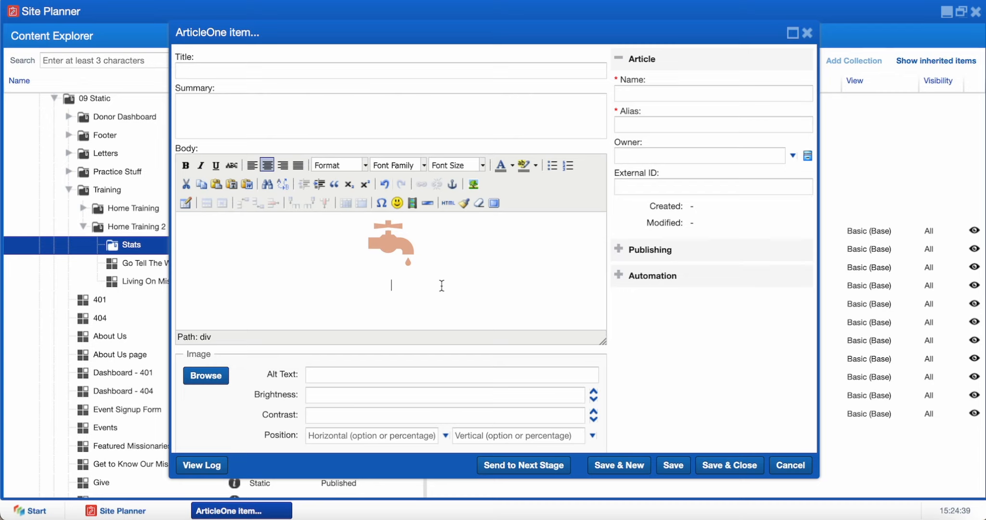
{"action": "type", "text": "53% Without Clean Water"}
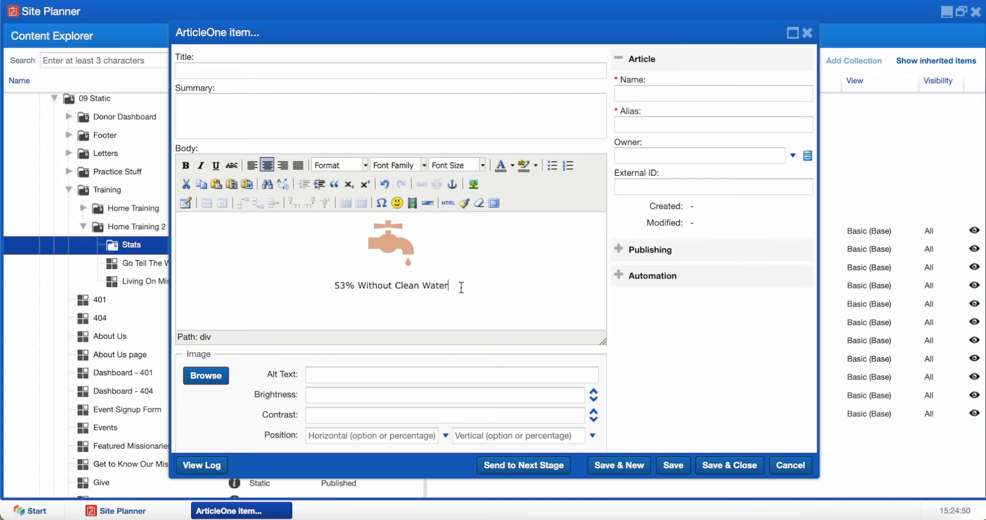
{"action": "left_click_drag", "start_coordinate": [461, 288], "coordinate": [283, 287]}
{"action": "key", "text": "ctrl+c"}
{"action": "left_click", "coordinate": [332, 285]}
{"action": "key", "text": "ctrl+v"}
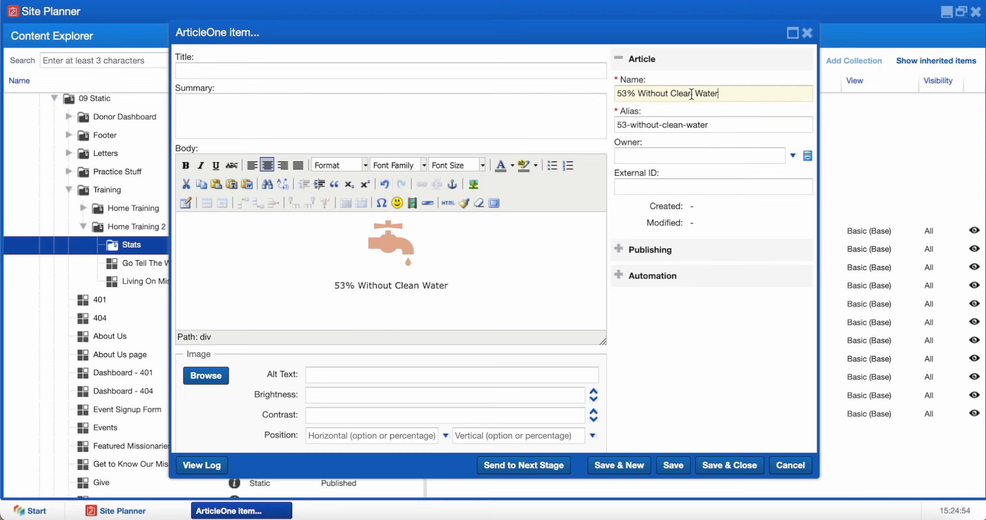
{"action": "left_click", "coordinate": [729, 465]}
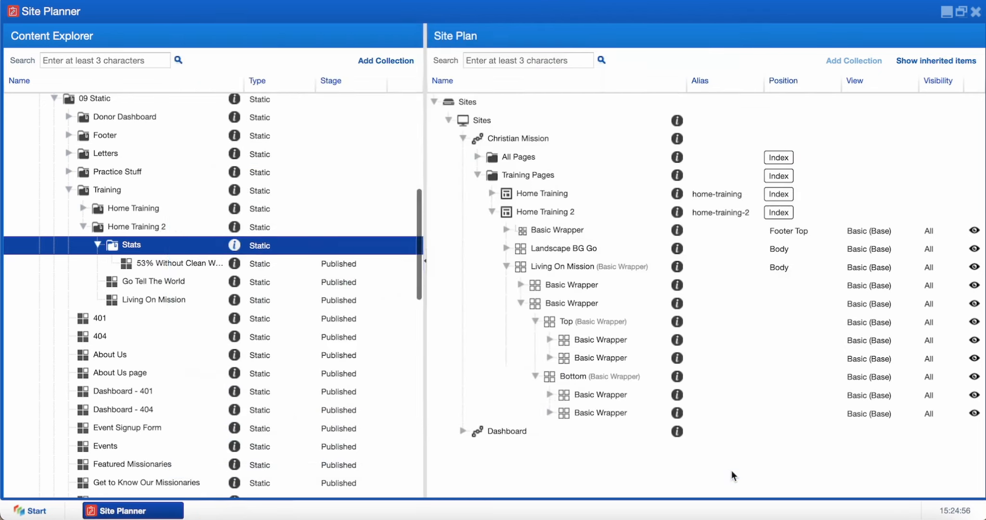
Assign the "53% Without Clean Water" article to the first Basic Wrapper under Top, using the Basic (Base) view without a view class
{"action": "left_click_drag", "start_coordinate": [178, 264], "coordinate": [586, 339]}
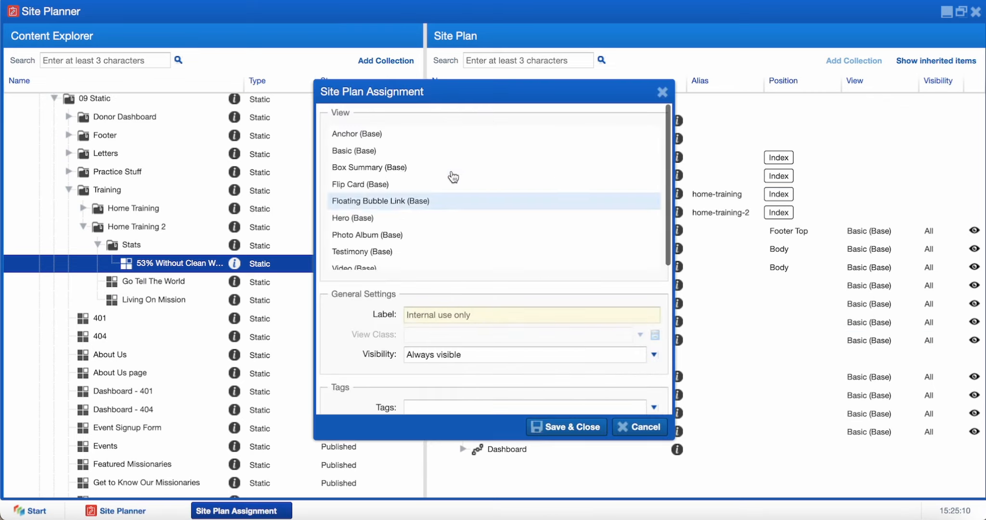
{"action": "left_click", "coordinate": [440, 155]}
{"action": "left_click", "coordinate": [493, 336]}
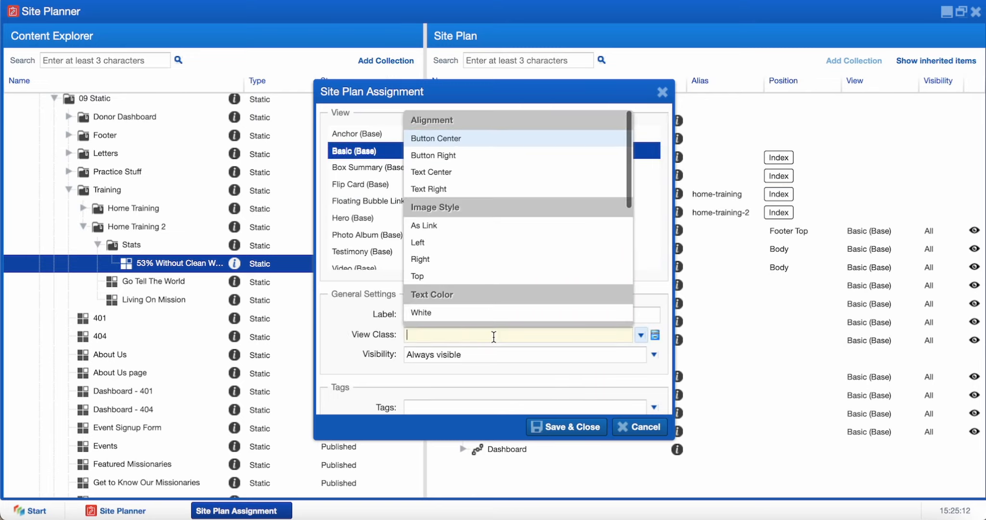
{"action": "scroll", "coordinate": [494, 321], "scroll_direction": "down", "scroll_amount": 5}
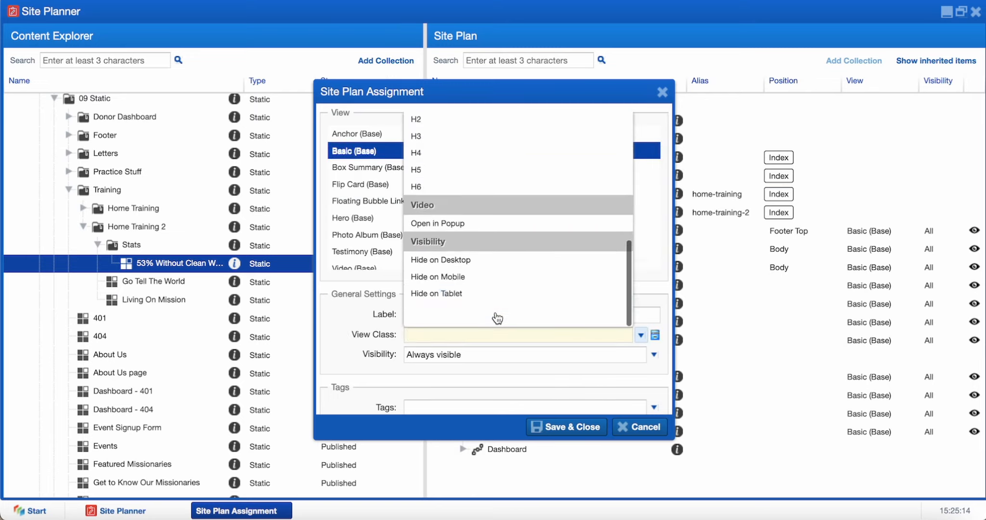
{"action": "scroll", "coordinate": [496, 319], "scroll_direction": "up", "scroll_amount": 5}
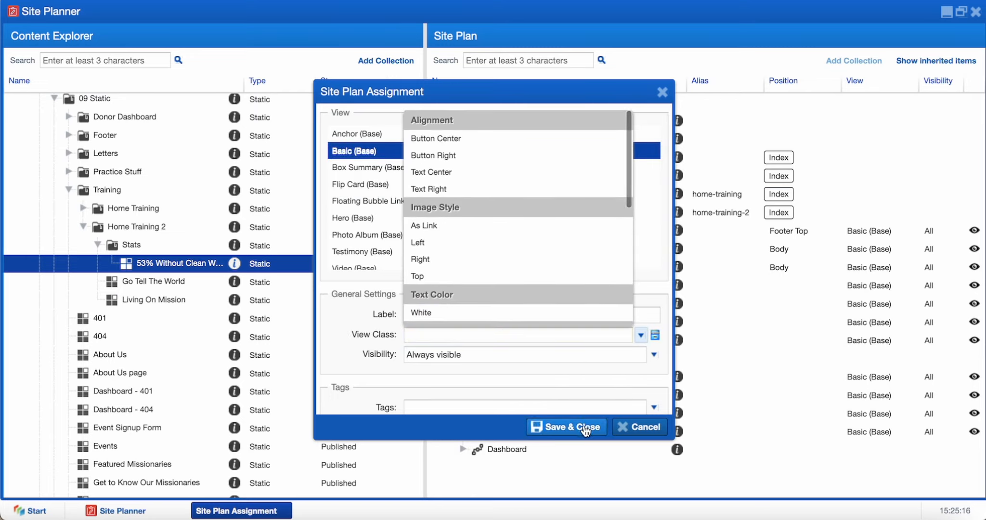
{"action": "left_click", "coordinate": [568, 427]}
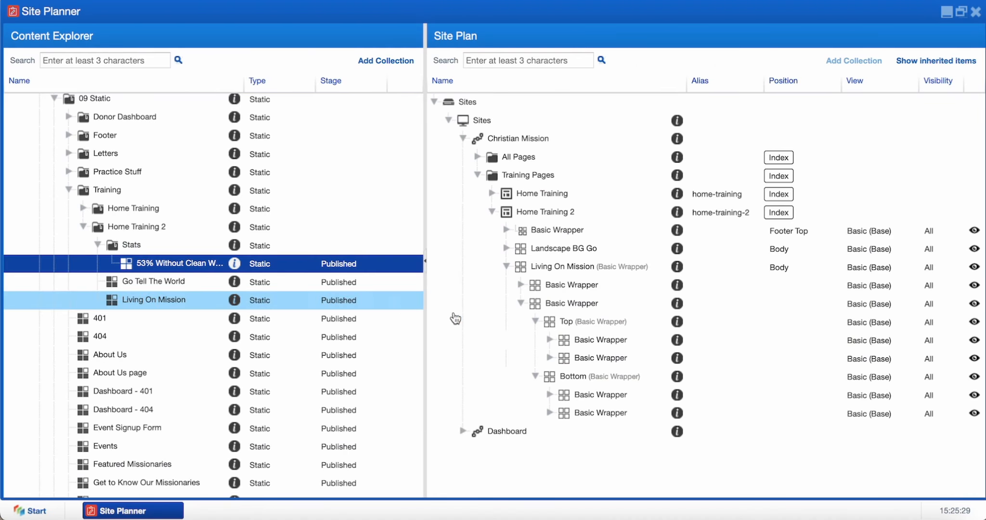
Expand the second Basic Wrapper under Top and the Basic Wrappers under Bottom, and select the poverty article
{"action": "left_click", "coordinate": [549, 358]}
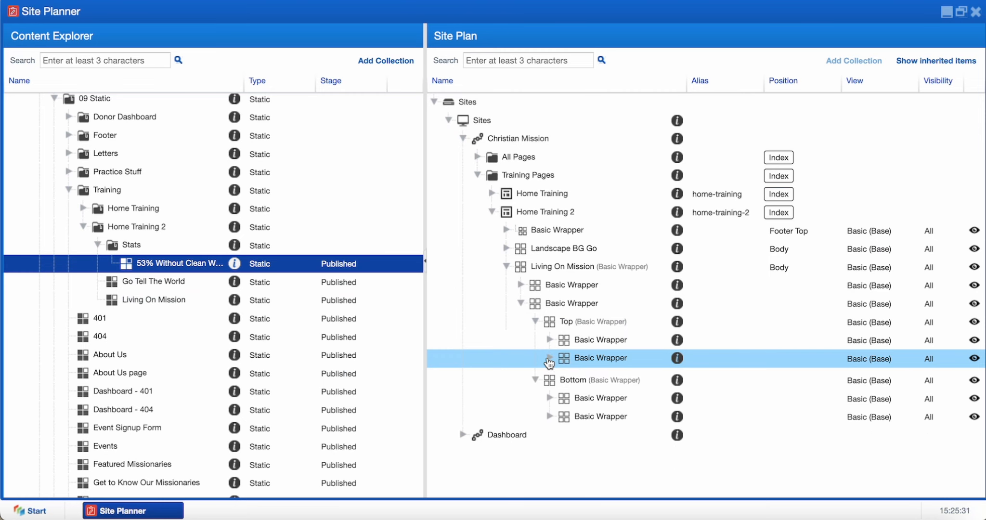
{"action": "left_click", "coordinate": [549, 398]}
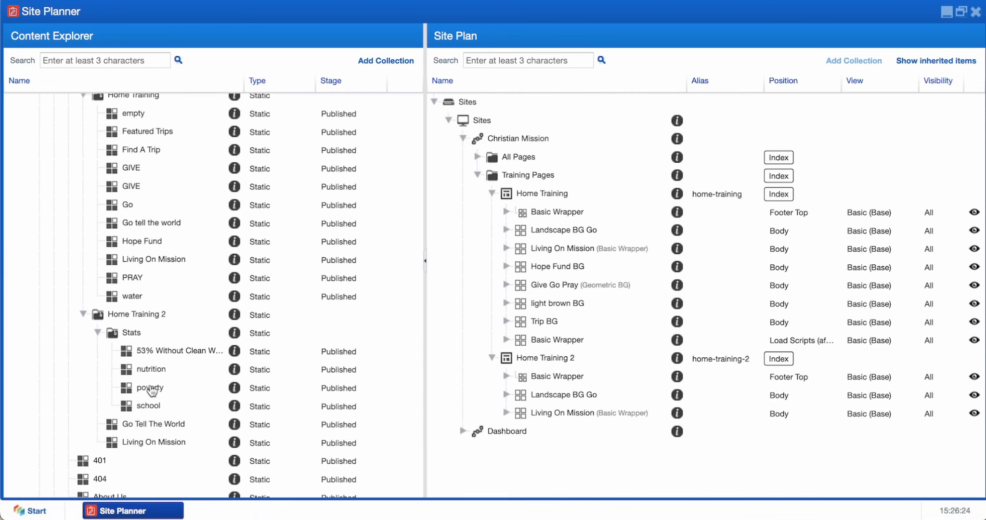
{"action": "right_click", "coordinate": [150, 388]}
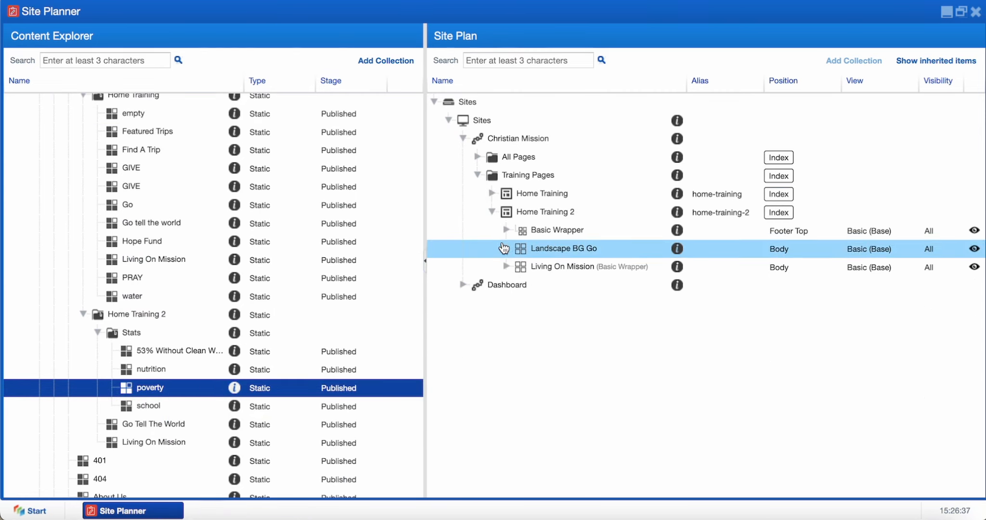
{"action": "left_click", "coordinate": [548, 360]}
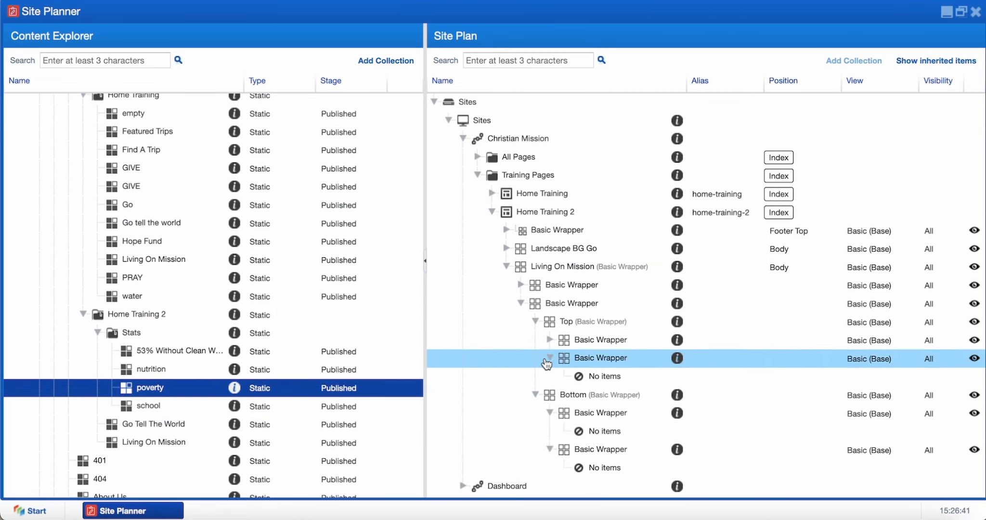
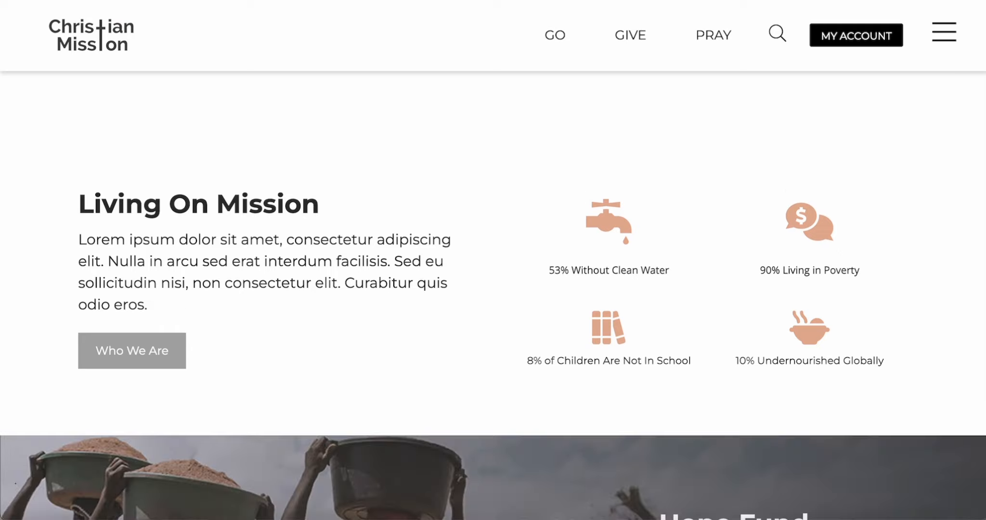
Examine the Living On Mission stats and the Hope Fund section on the published page, toggling the $20 and $40 meal options
{"action": "scroll", "coordinate": [792, 295], "scroll_direction": "down", "scroll_amount": 5}
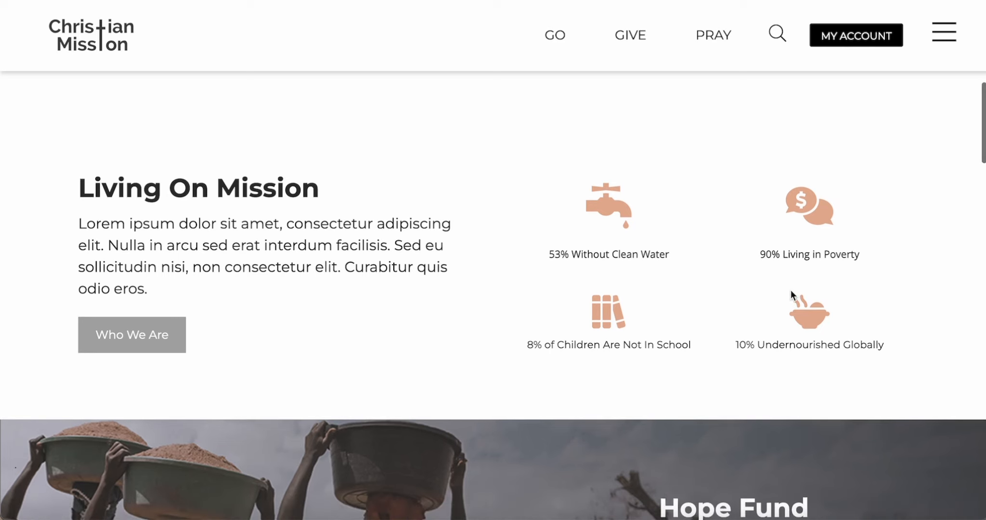
{"action": "scroll", "coordinate": [791, 290], "scroll_direction": "down", "scroll_amount": 2}
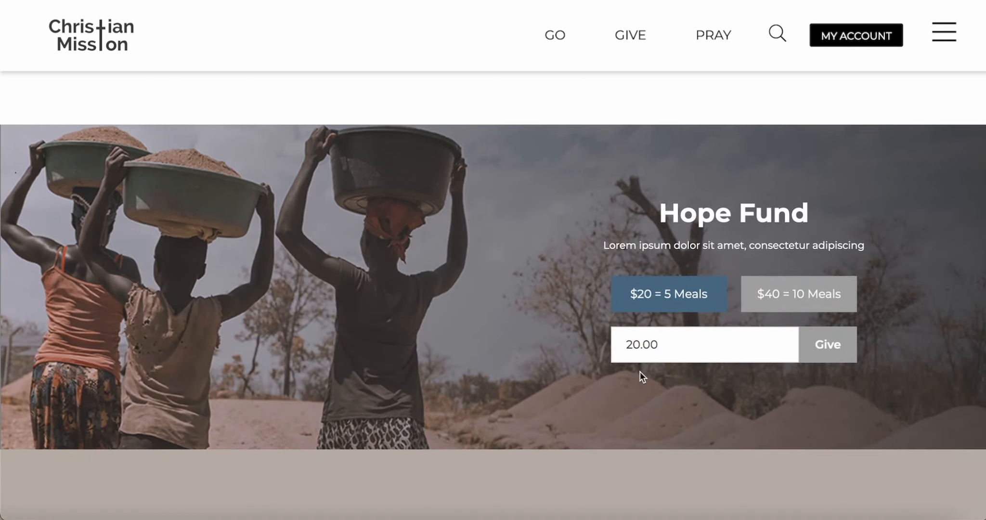
{"action": "left_click", "coordinate": [762, 303]}
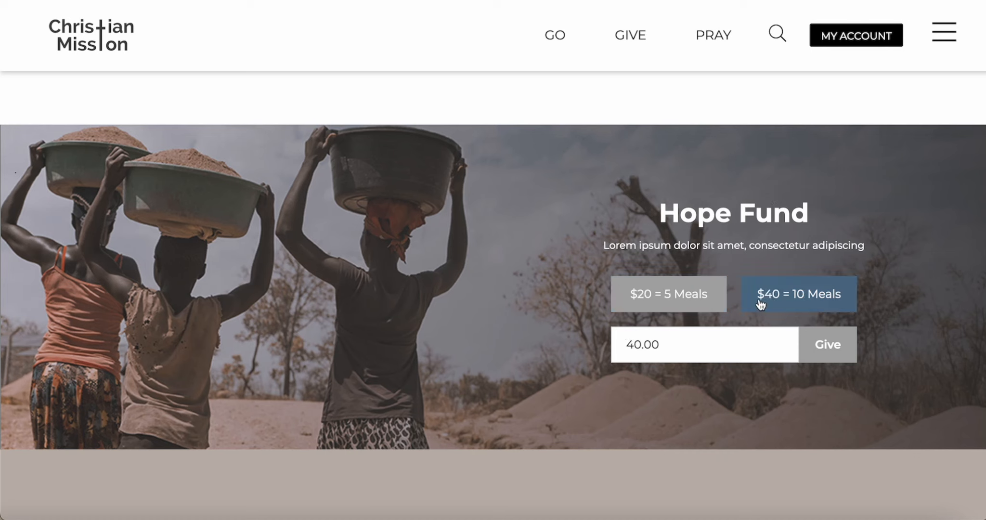
{"action": "left_click", "coordinate": [709, 303]}
{"action": "left_click", "coordinate": [763, 304]}
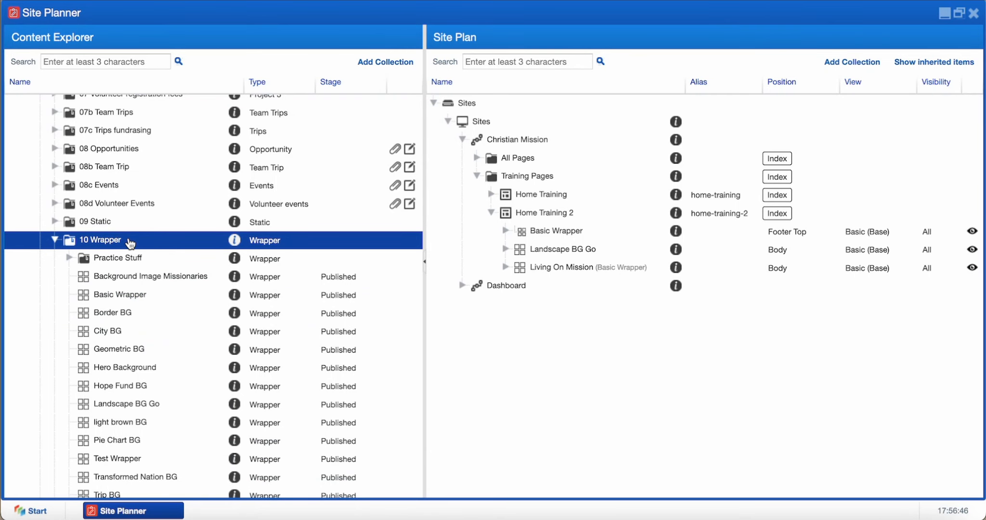
Start a new wrapper item titled "Hope Fund BG" in the 10 Wrapper folder and browse the stored files for its image
{"action": "right_click", "coordinate": [128, 238]}
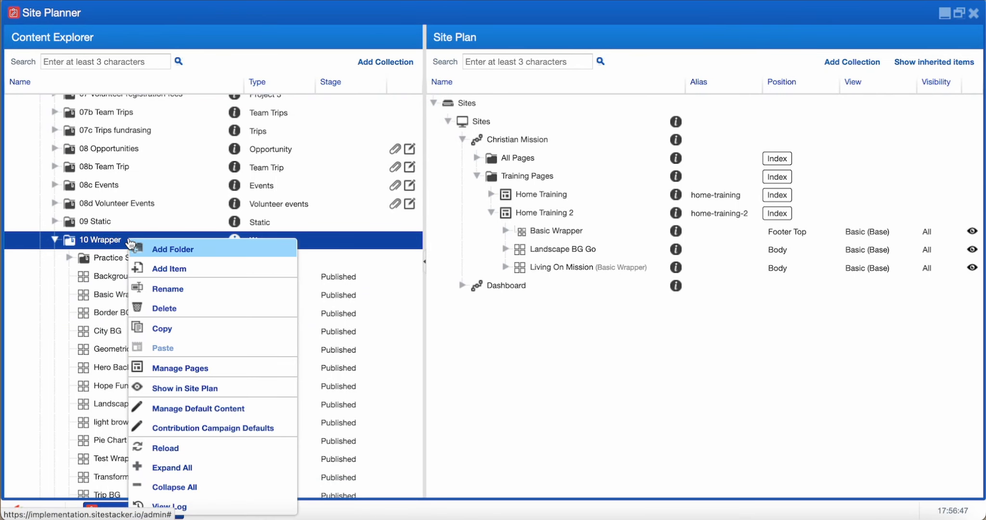
{"action": "left_click", "coordinate": [149, 269]}
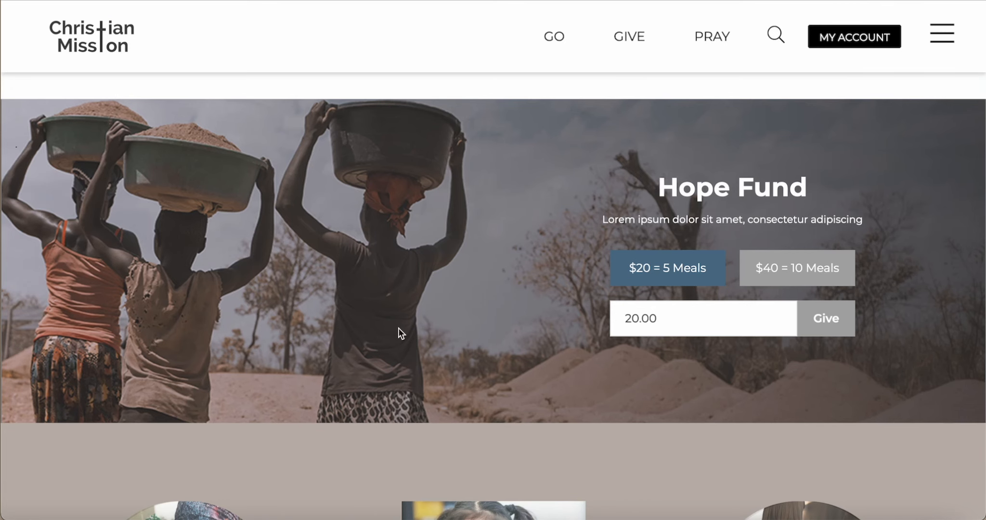
{"action": "type", "text": "H"}
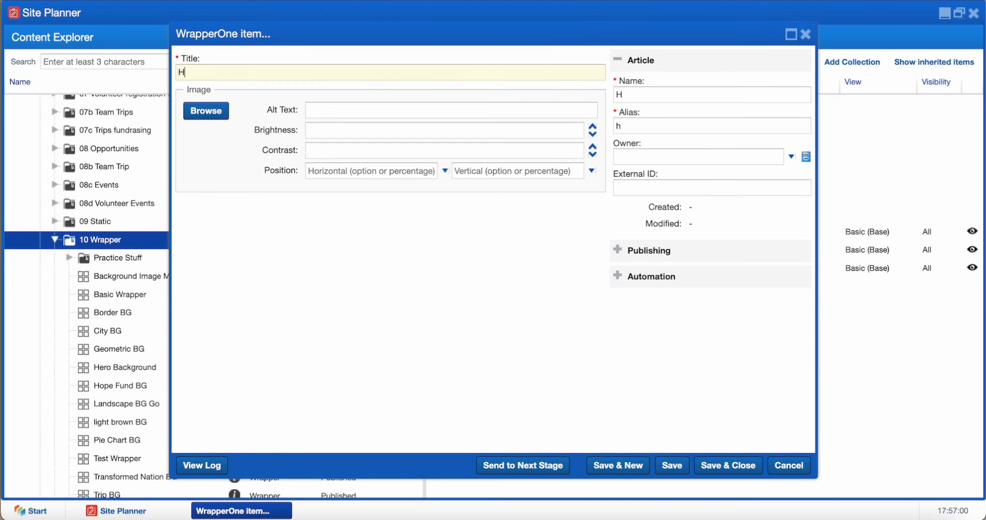
{"action": "type", "text": "ope Fund BG"}
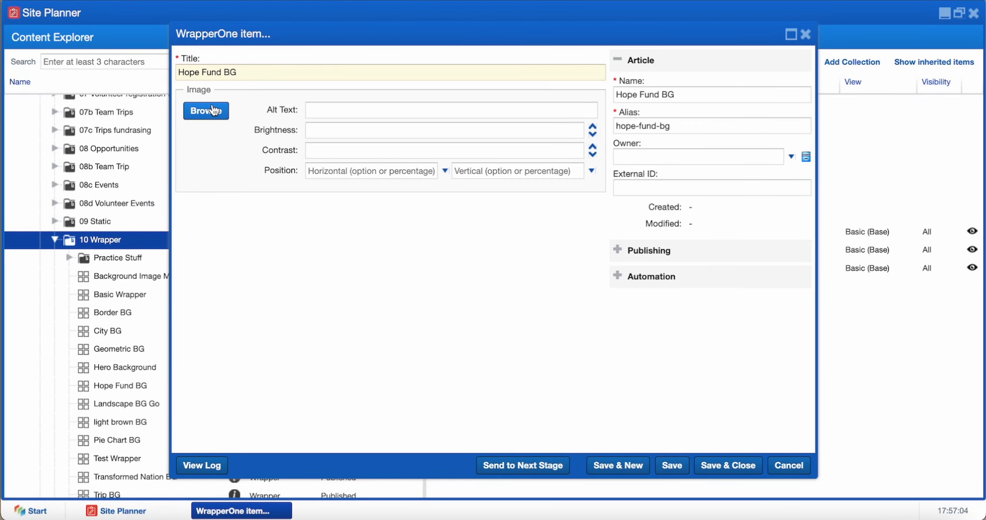
{"action": "left_click", "coordinate": [211, 110]}
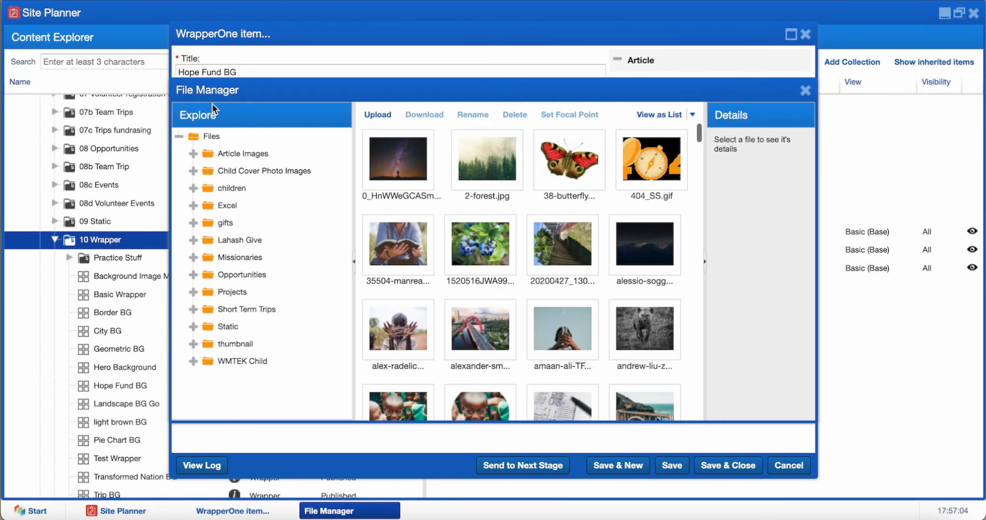
{"action": "scroll", "coordinate": [394, 199], "scroll_direction": "down", "scroll_amount": 3}
{"action": "scroll", "coordinate": [392, 195], "scroll_direction": "down", "scroll_amount": 10}
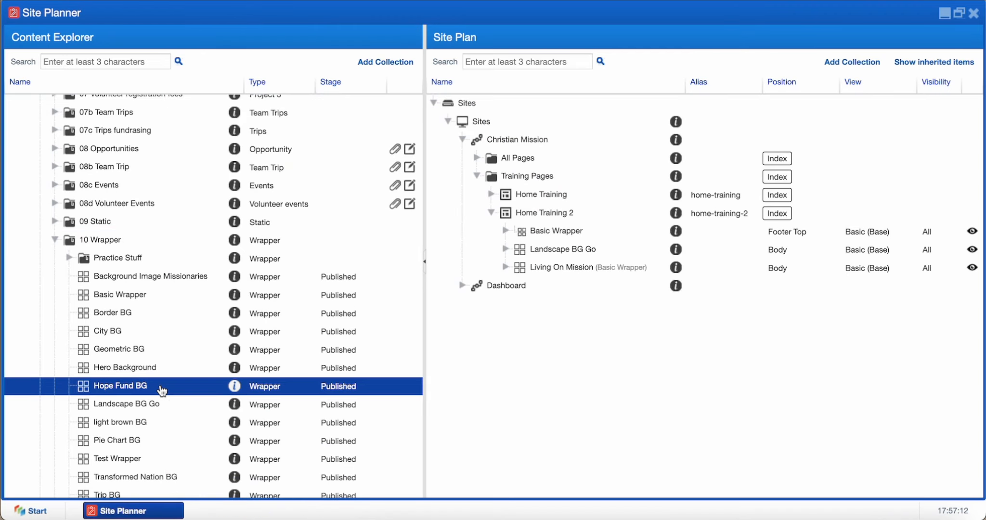
Assign Hope Fund BG to the Home Training 2 page in the Body position, with the Basic (Base) view and Disable Background Resize class
{"action": "left_click_drag", "start_coordinate": [158, 387], "coordinate": [531, 216]}
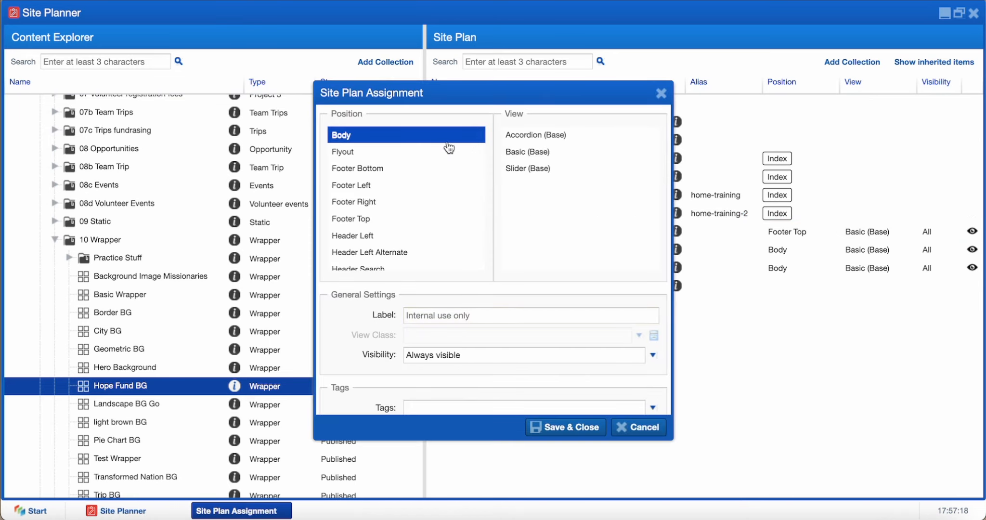
{"action": "left_click", "coordinate": [510, 153]}
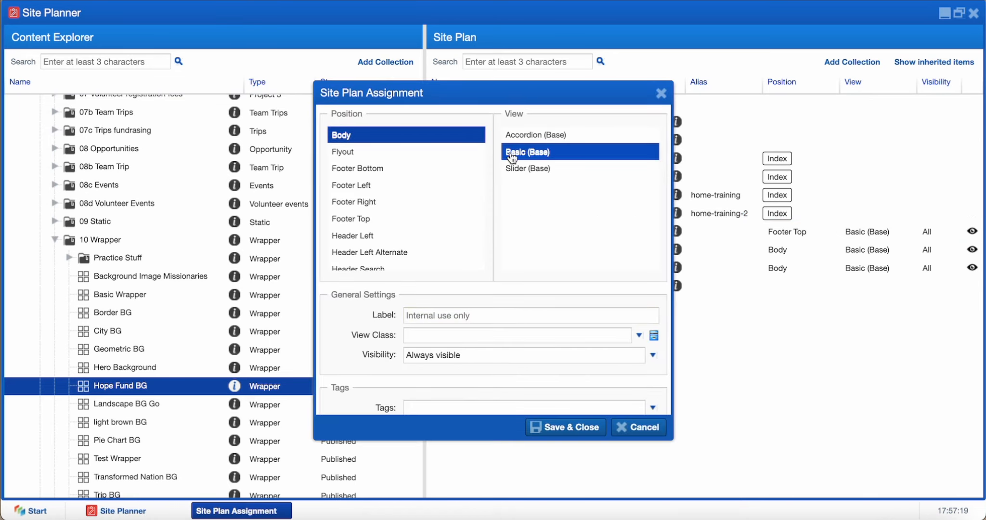
{"action": "left_click", "coordinate": [504, 335]}
{"action": "left_click", "coordinate": [504, 313]}
Add the Padding - Top, Padding - Bottom, Padding - Sides, Padding Horizontal x 2 and Padding Vertical x 2 view classes and save the assignment
{"action": "scroll", "coordinate": [504, 310], "scroll_direction": "down", "scroll_amount": 1}
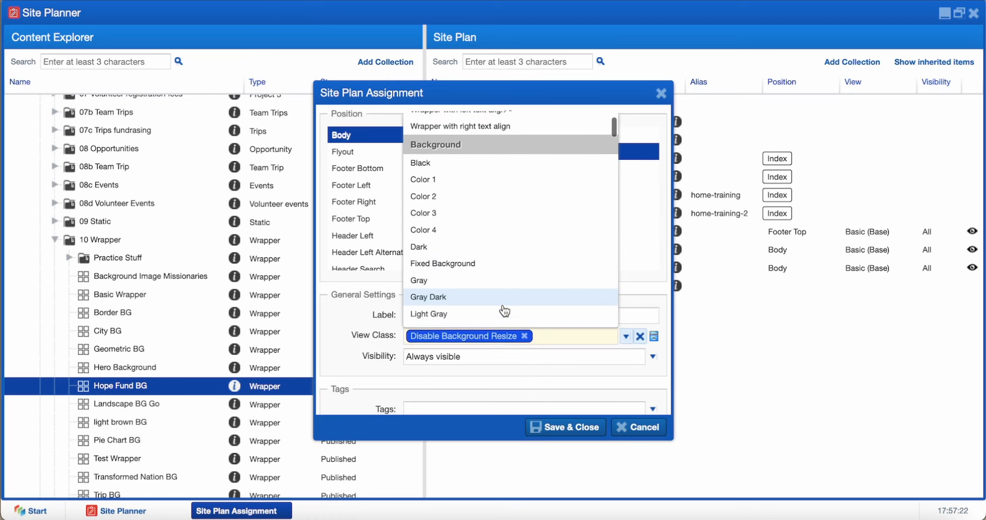
{"action": "scroll", "coordinate": [504, 311], "scroll_direction": "down", "scroll_amount": 5}
{"action": "scroll", "coordinate": [504, 310], "scroll_direction": "down", "scroll_amount": 3}
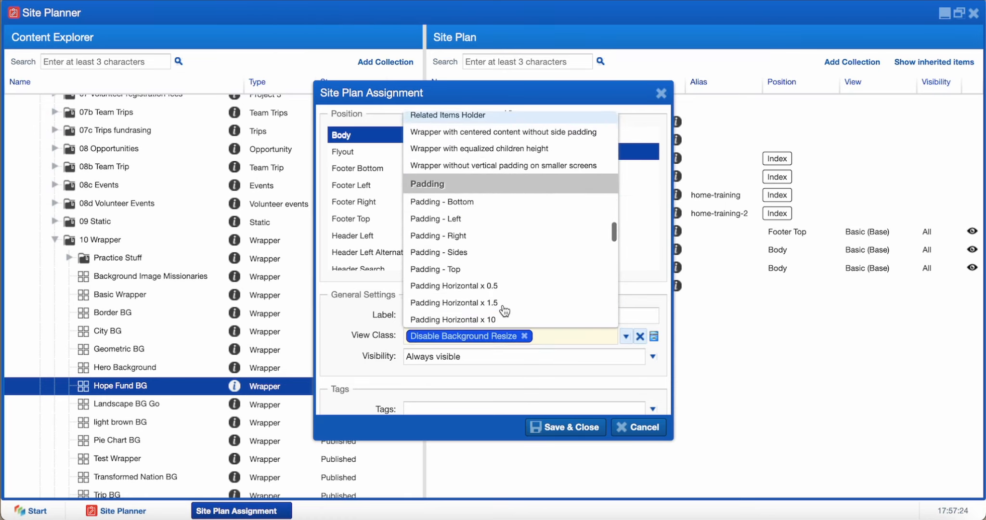
{"action": "left_click", "coordinate": [481, 269]}
{"action": "left_click", "coordinate": [484, 208]}
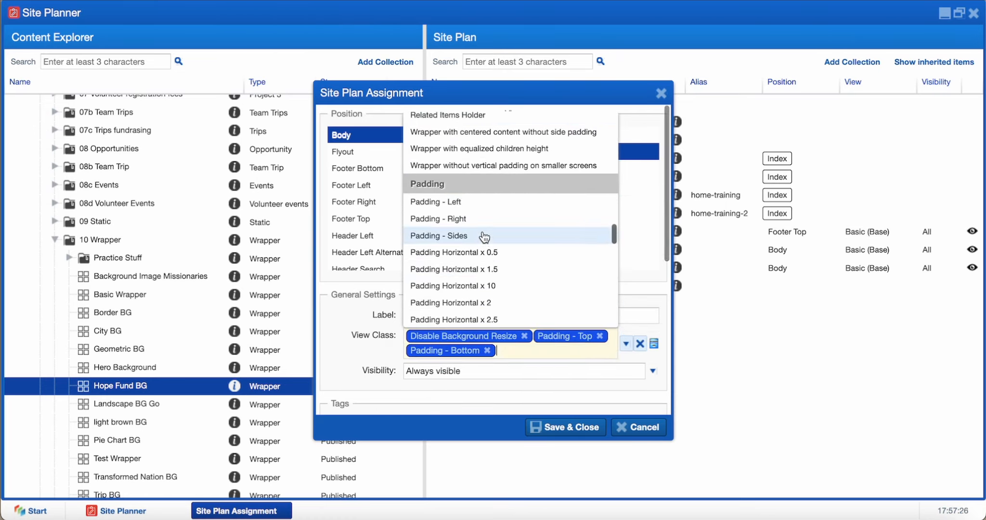
{"action": "left_click", "coordinate": [483, 237]}
{"action": "scroll", "coordinate": [483, 241], "scroll_direction": "down", "scroll_amount": 2}
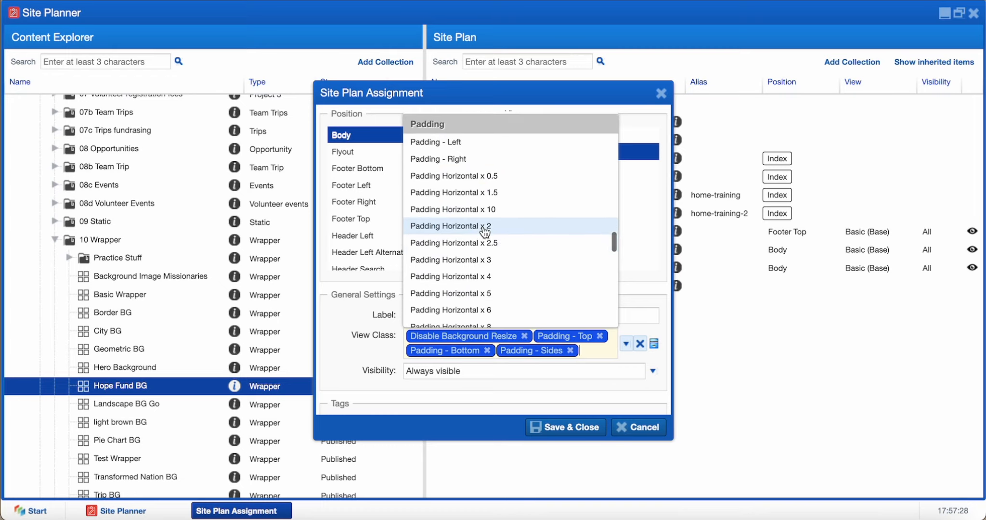
{"action": "left_click", "coordinate": [484, 232]}
{"action": "scroll", "coordinate": [483, 260], "scroll_direction": "down", "scroll_amount": 3}
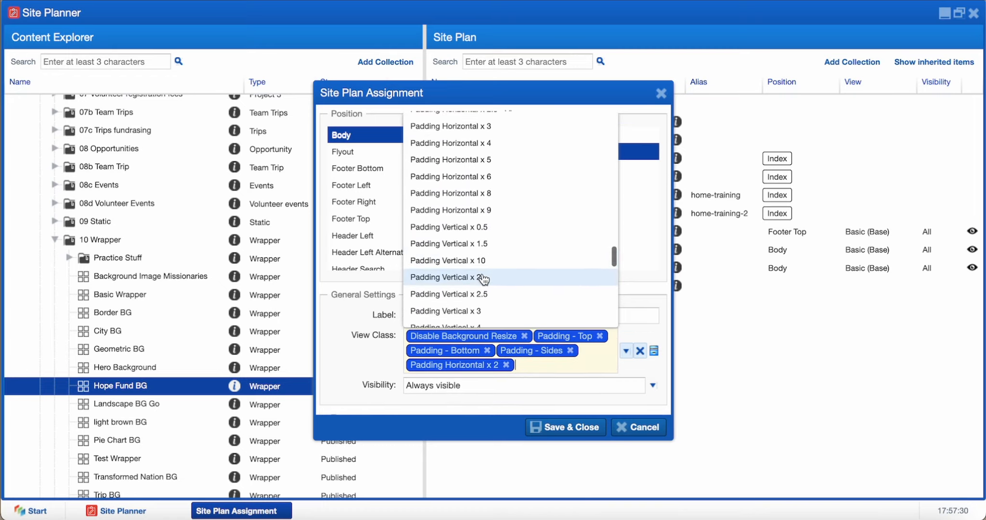
{"action": "left_click", "coordinate": [484, 279]}
{"action": "left_click", "coordinate": [558, 426]}
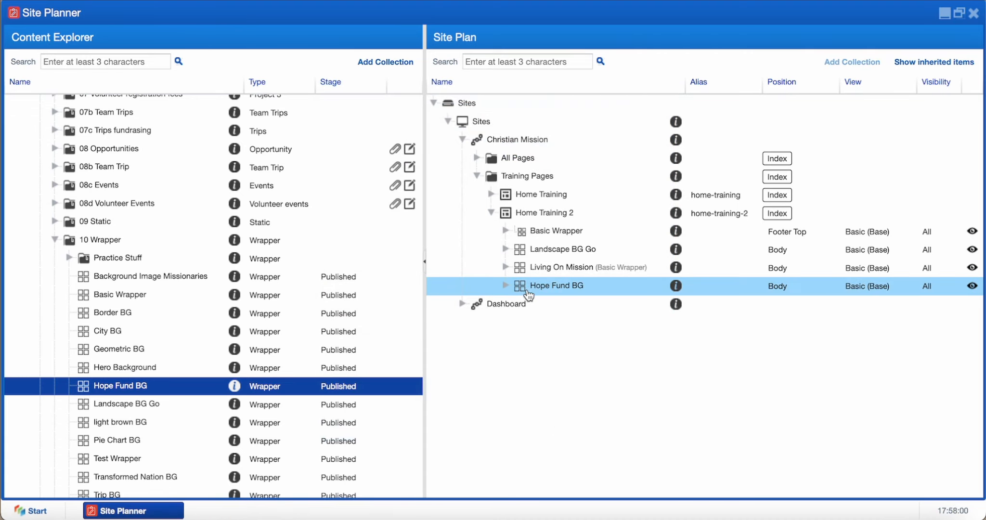
Expand Hope Fund BG in the site plan and examine the published Hope Fund section, toggling the $20 and $40 meal options
{"action": "left_click", "coordinate": [512, 290]}
{"action": "left_click", "coordinate": [506, 285]}
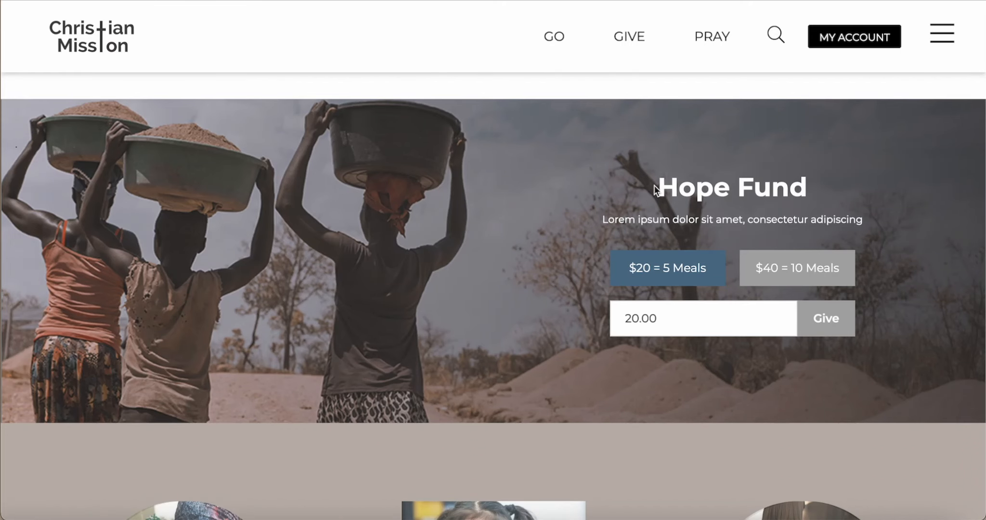
{"action": "left_click_drag", "start_coordinate": [653, 186], "coordinate": [775, 218]}
{"action": "left_click", "coordinate": [709, 255]}
{"action": "left_click", "coordinate": [787, 268]}
{"action": "left_click", "coordinate": [720, 270]}
{"action": "left_click", "coordinate": [770, 269]}
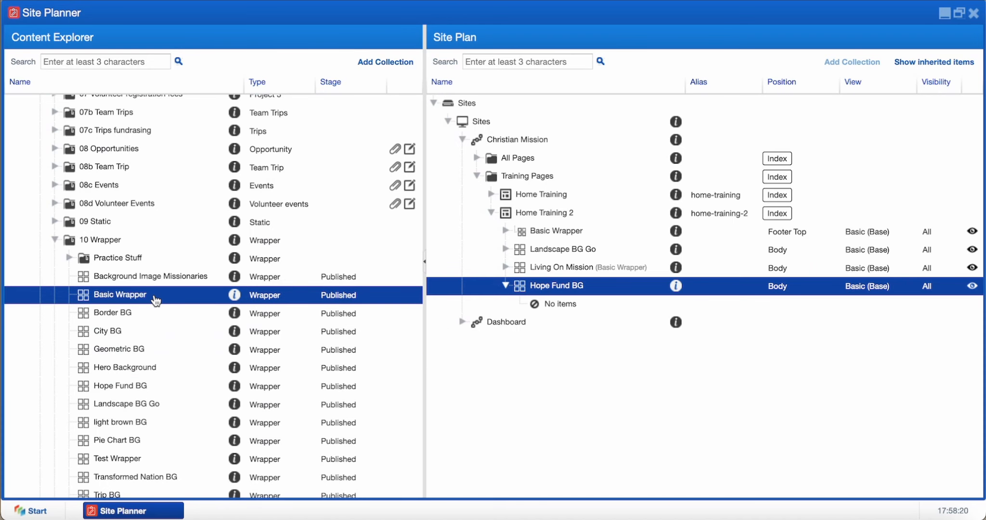
Assign Basic Wrapper twice inside Hope Fund BG, each with the Basic (Base) view
{"action": "left_click_drag", "start_coordinate": [154, 295], "coordinate": [538, 287]}
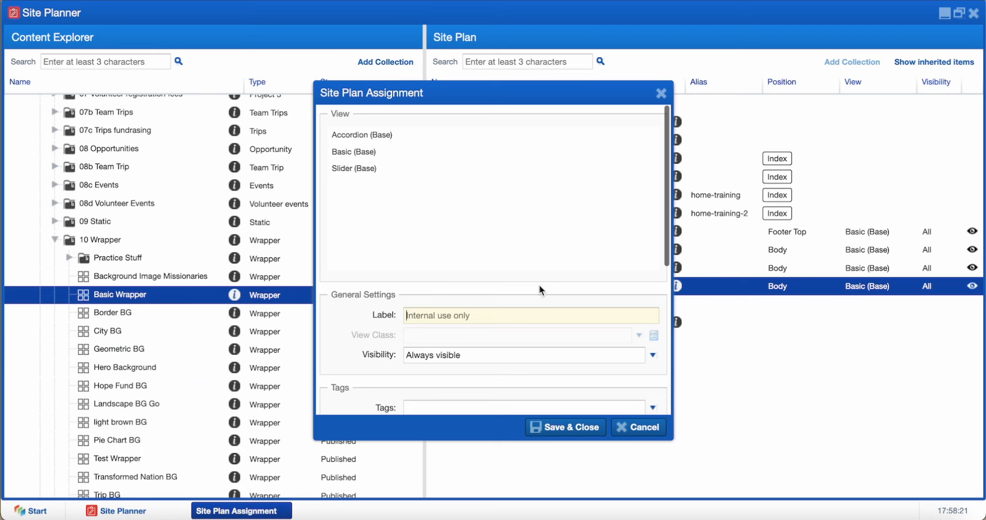
{"action": "left_click", "coordinate": [432, 153]}
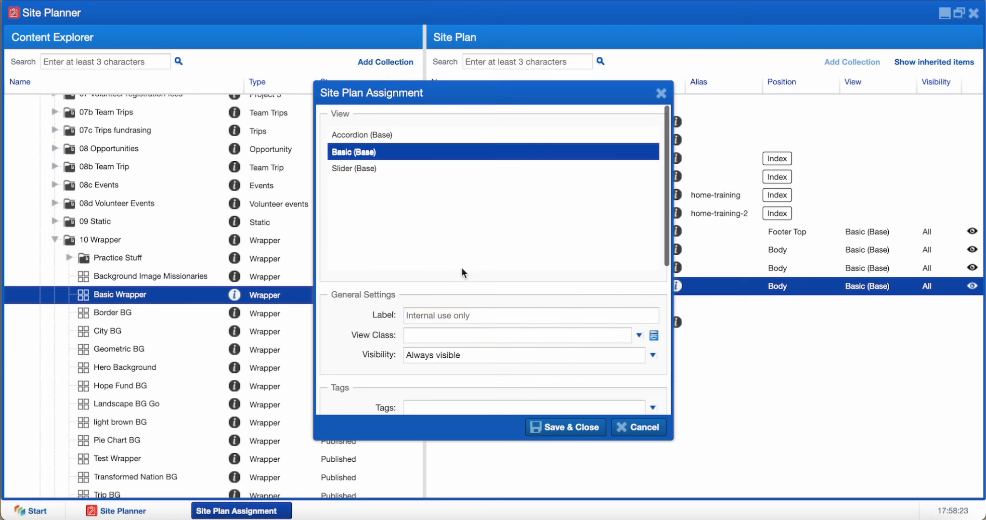
{"action": "left_click", "coordinate": [558, 426]}
{"action": "left_click_drag", "start_coordinate": [199, 297], "coordinate": [530, 288]}
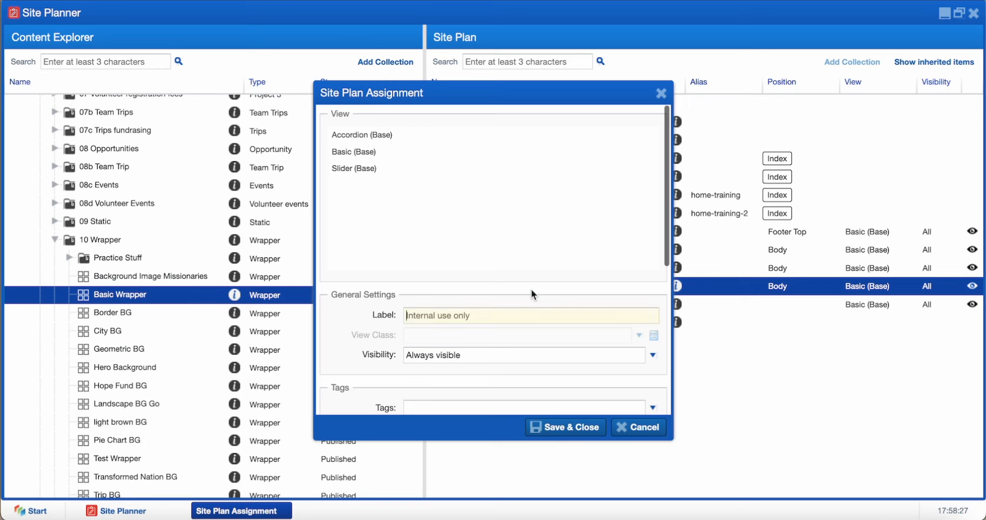
{"action": "left_click", "coordinate": [451, 157]}
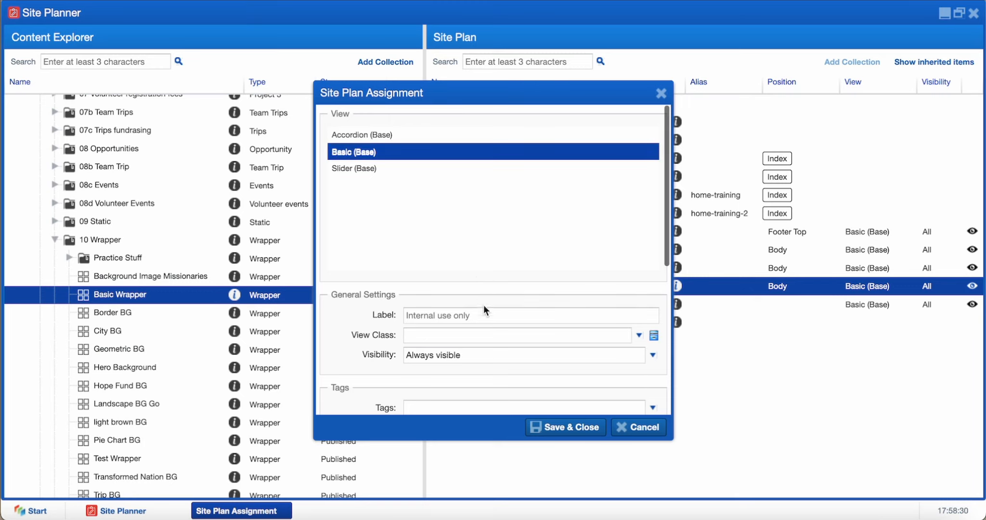
Add the 1/2 Width Column, Padding - Sides, Padding - Bottom and Padding - Top view classes to the second Basic Wrapper inside Hope Fund BG
{"action": "left_click", "coordinate": [492, 334]}
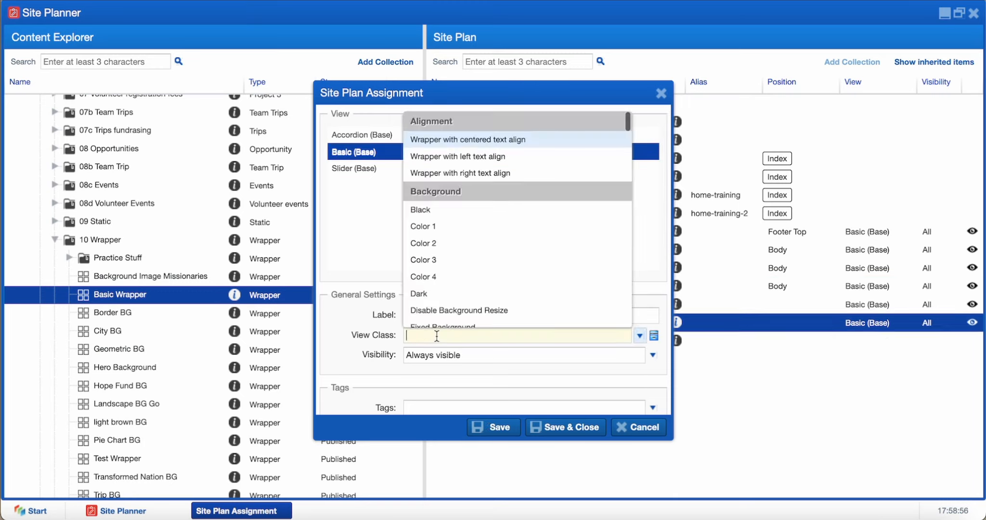
{"action": "scroll", "coordinate": [436, 262], "scroll_direction": "down", "scroll_amount": 3}
{"action": "left_click", "coordinate": [437, 239]}
{"action": "scroll", "coordinate": [436, 241], "scroll_direction": "down", "scroll_amount": 6}
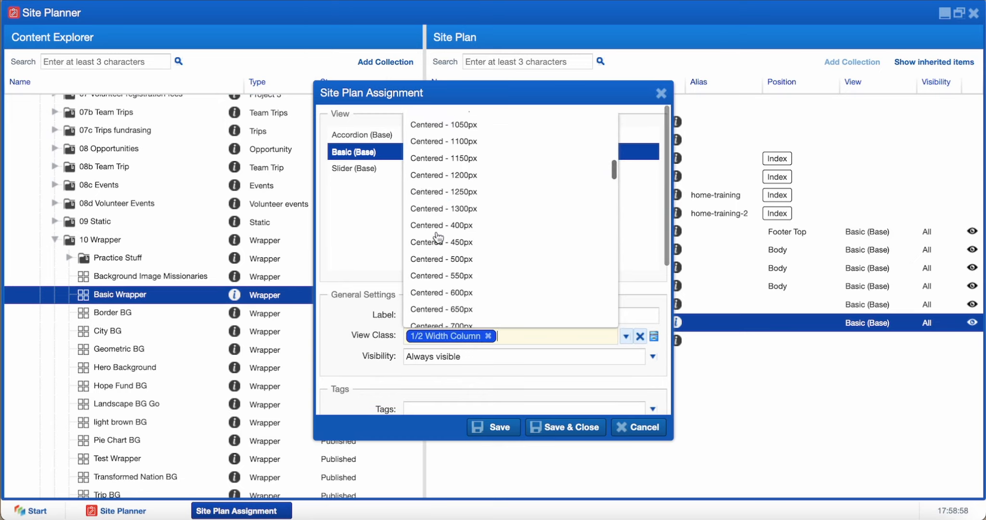
{"action": "left_click", "coordinate": [441, 257]}
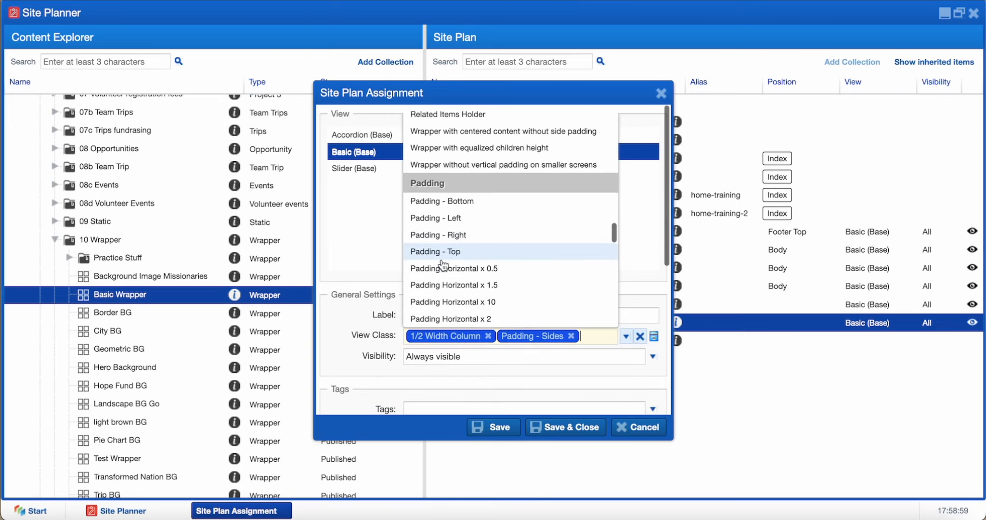
{"action": "left_click", "coordinate": [450, 201]}
{"action": "left_click", "coordinate": [450, 234]}
Add the Padding Horizontal x 2 and Padding Vertical x 3 view classes to the same wrapper and save its assignment
{"action": "scroll", "coordinate": [451, 231], "scroll_direction": "down", "scroll_amount": 3}
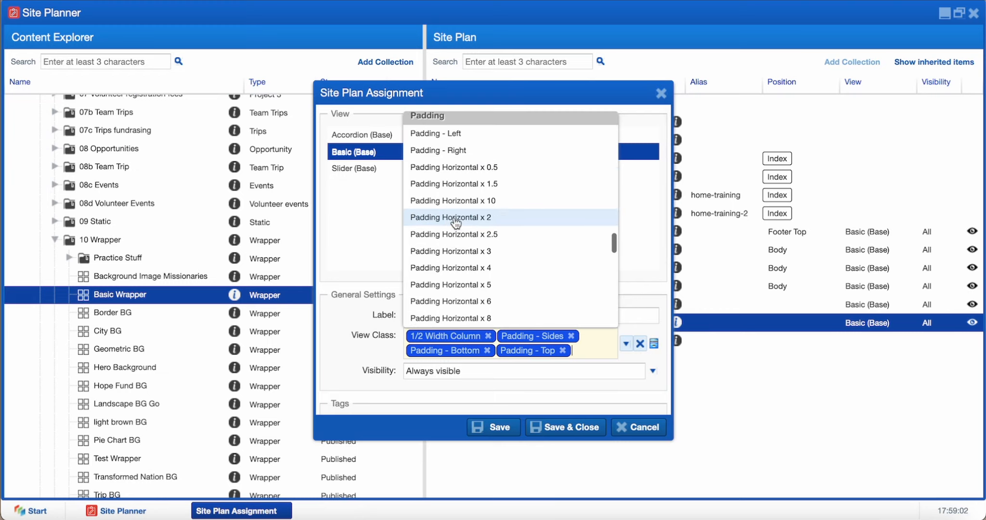
{"action": "left_click", "coordinate": [456, 222]}
{"action": "scroll", "coordinate": [457, 236], "scroll_direction": "down", "scroll_amount": 6}
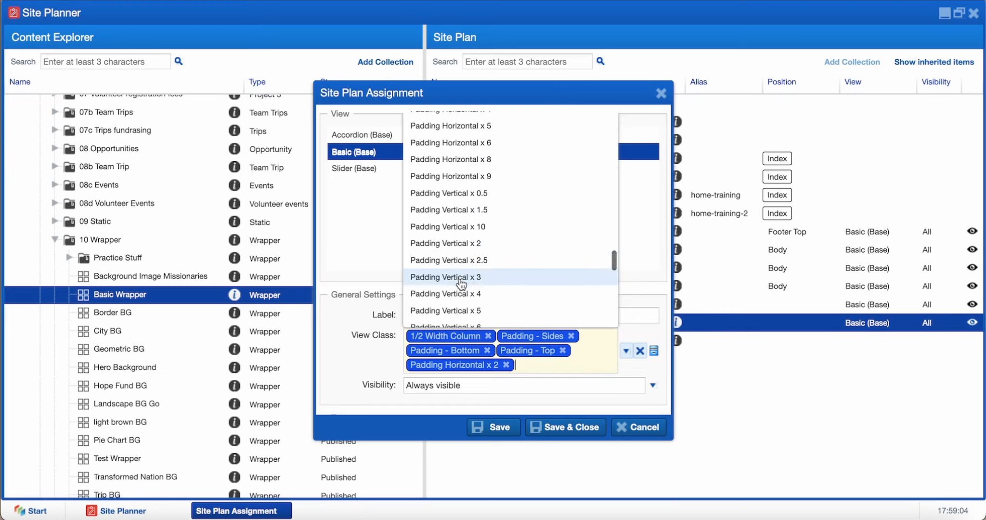
{"action": "left_click", "coordinate": [462, 276]}
{"action": "left_click", "coordinate": [551, 424]}
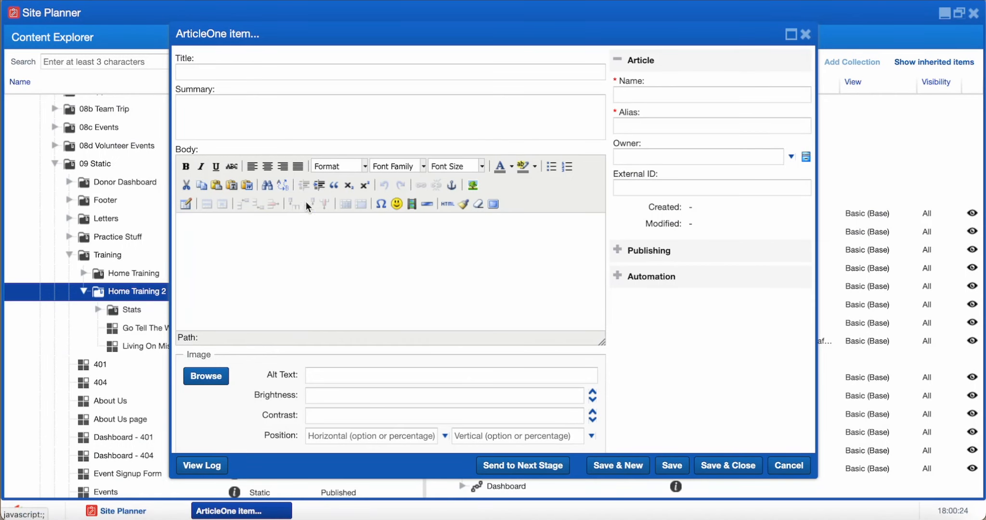
Enter a single period as the body text of the new static item in the Home Training 2 folder
{"action": "left_click", "coordinate": [301, 262]}
{"action": "type", "text": "."}
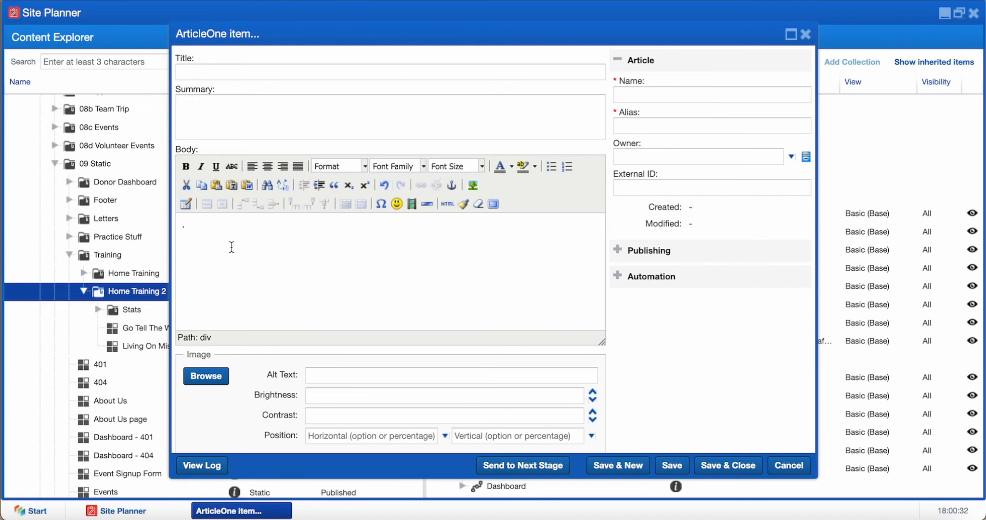
{"action": "type", "text": "."}
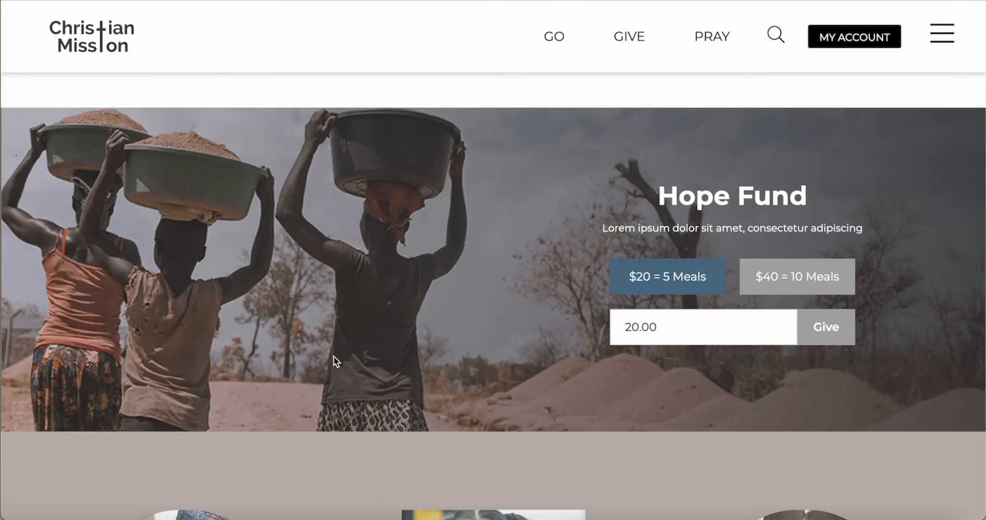
Inspect the published page and sample the sky colour #a09fa7 from the Hope Fund background image with the eyedropper
{"action": "right_click", "coordinate": [332, 355]}
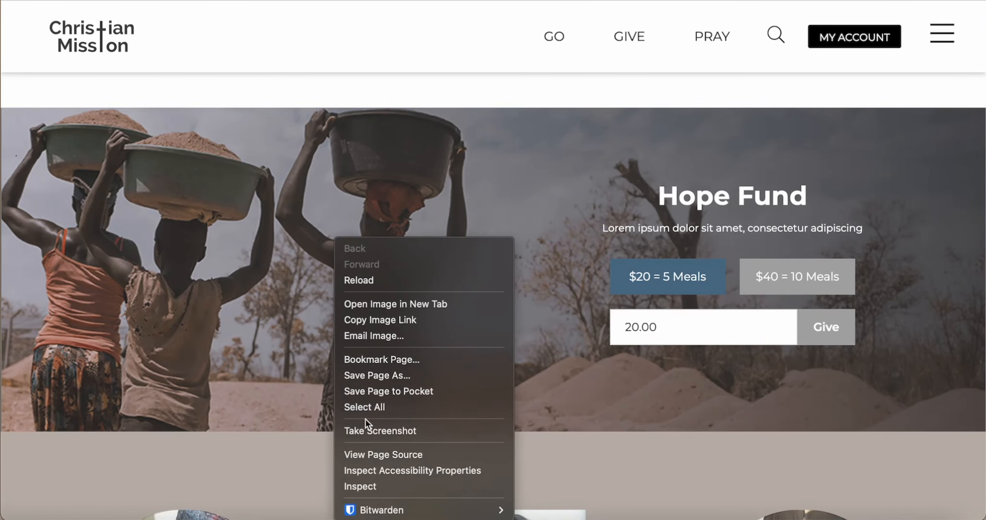
{"action": "left_click", "coordinate": [380, 484]}
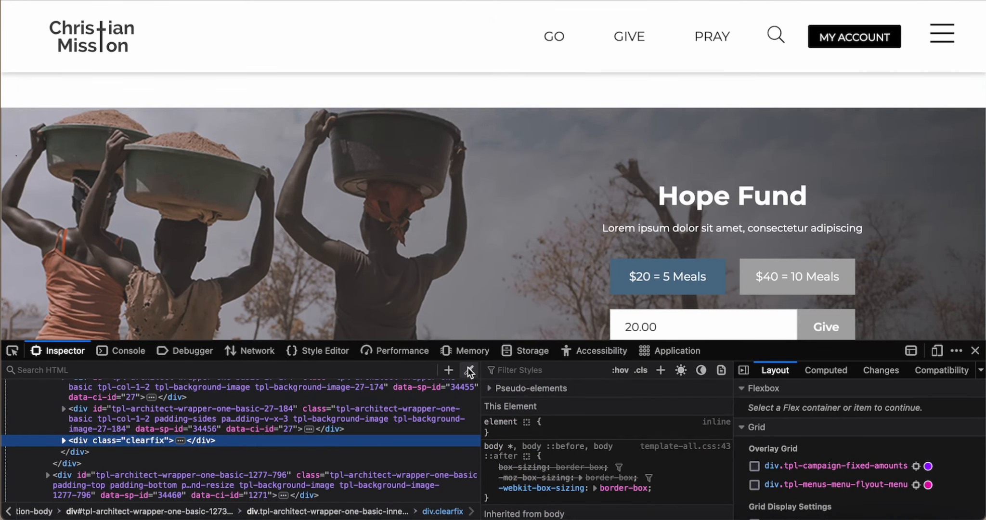
{"action": "left_click", "coordinate": [469, 370]}
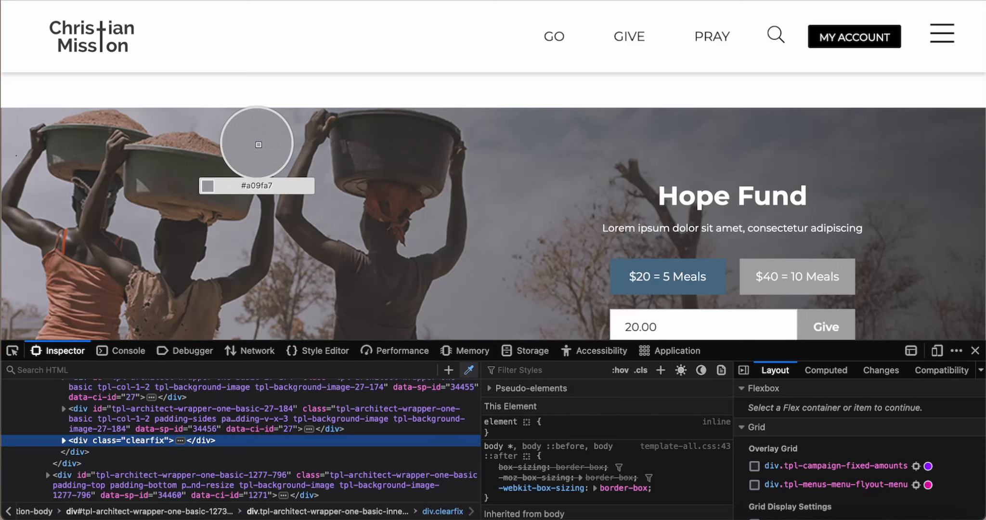
{"action": "left_click", "coordinate": [257, 143]}
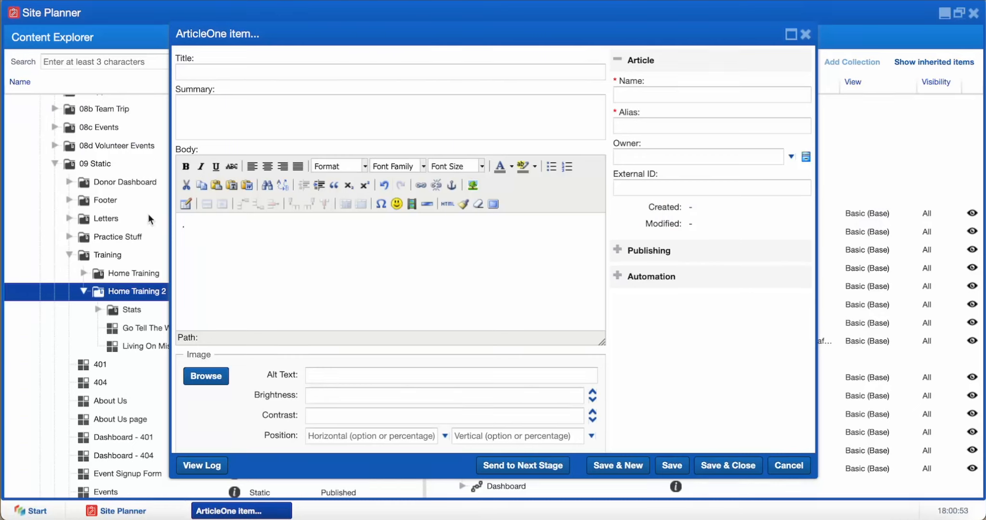
Set a custom text colour on the period in the item's body, using the colour sampled from the background image
{"action": "left_click", "coordinate": [512, 168]}
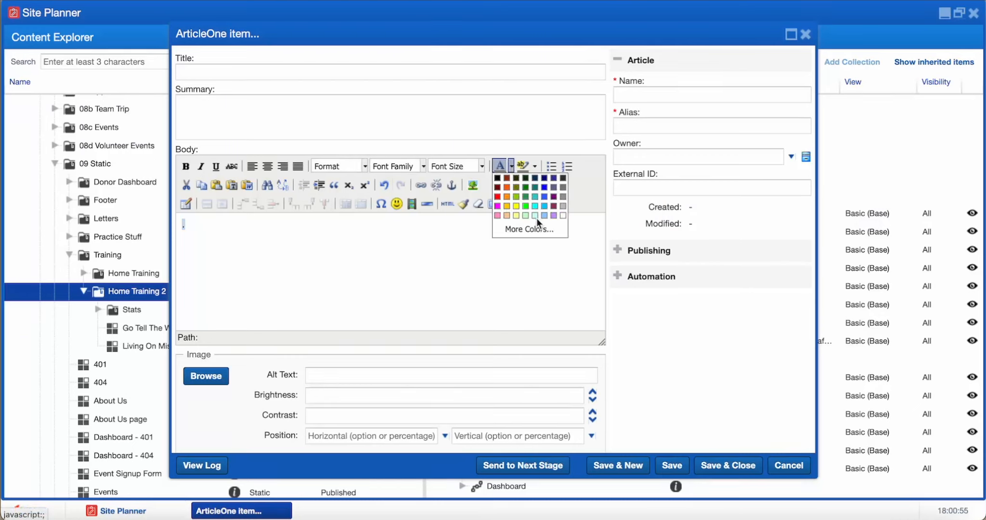
{"action": "left_click", "coordinate": [538, 228]}
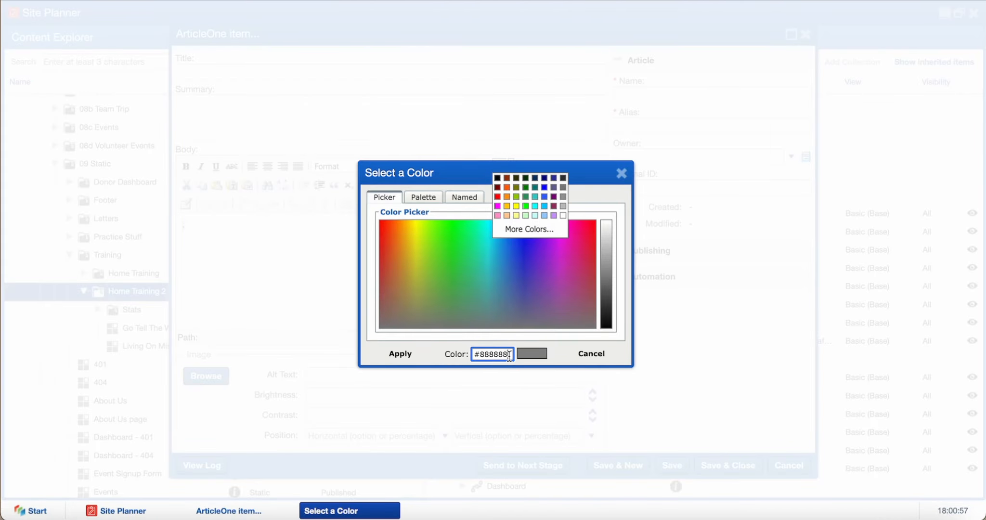
{"action": "left_click_drag", "start_coordinate": [511, 355], "coordinate": [335, 345]}
{"action": "left_click", "coordinate": [390, 354]}
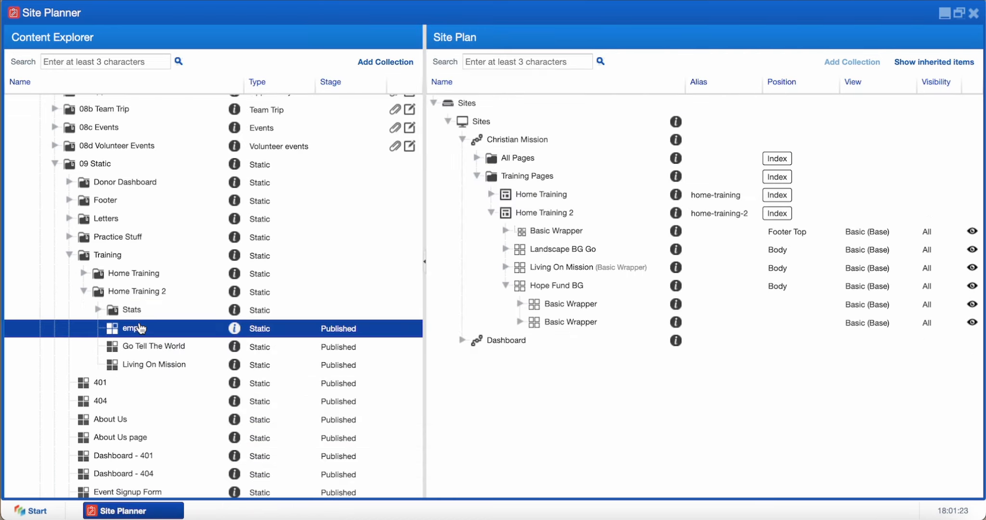
Assign the "empty" static item to the first Basic Wrapper inside Hope Fund BG with the Basic (Base) view and save
{"action": "left_click_drag", "start_coordinate": [133, 328], "coordinate": [561, 303]}
{"action": "left_click", "coordinate": [397, 157]}
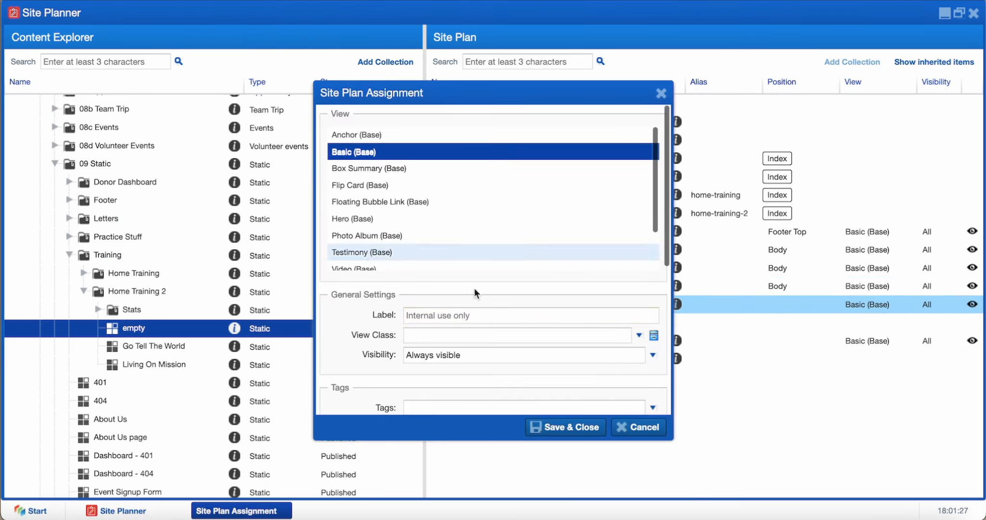
{"action": "left_click", "coordinate": [562, 431]}
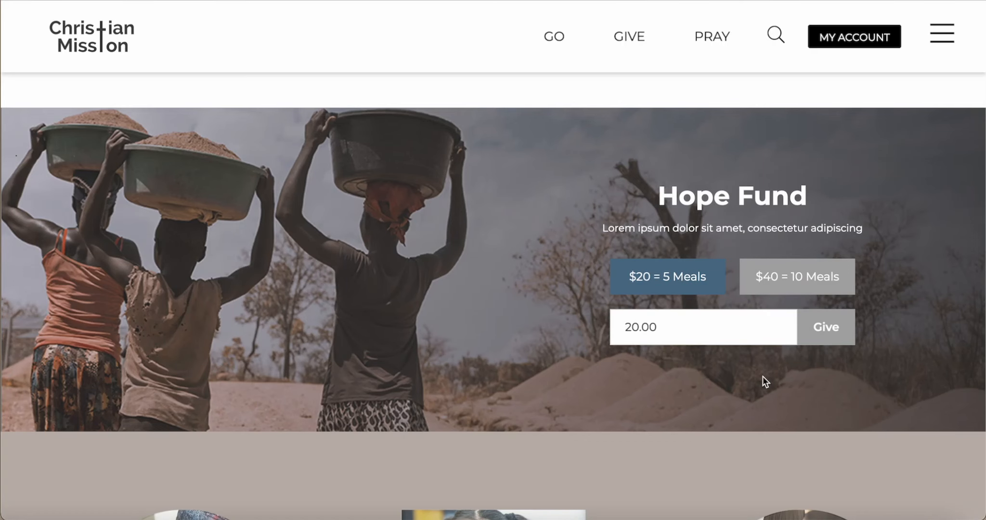
Copy the Hope Fund text from the published page and try switching between its $20 and $40 meal options
{"action": "left_click_drag", "start_coordinate": [902, 225], "coordinate": [666, 188]}
{"action": "key", "text": "ctrl+c"}
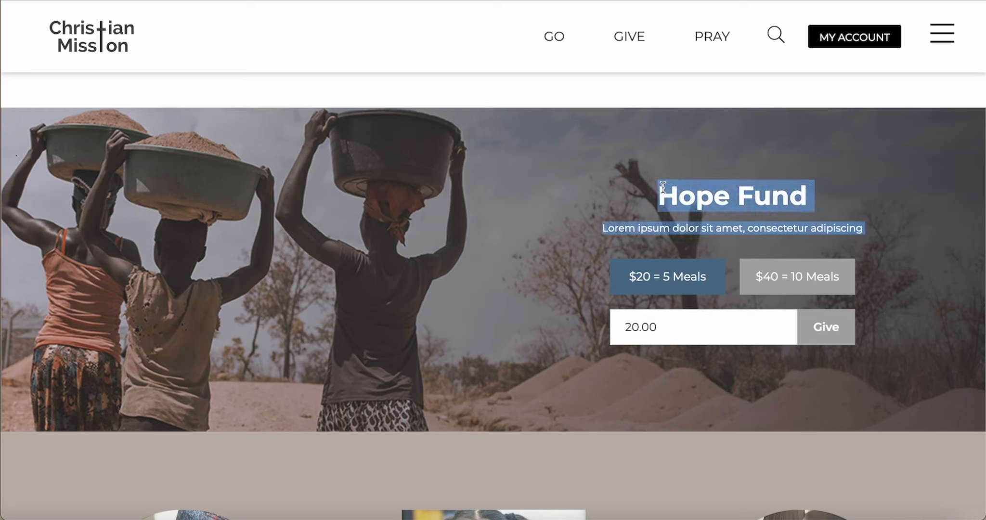
{"action": "left_click", "coordinate": [788, 285]}
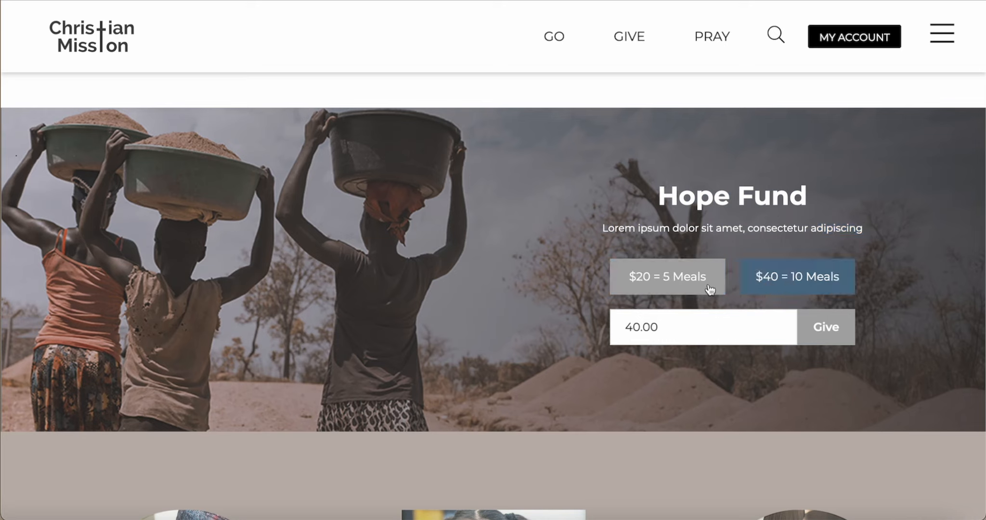
{"action": "left_click", "coordinate": [707, 287]}
{"action": "left_click", "coordinate": [760, 290]}
{"action": "left_click", "coordinate": [705, 287]}
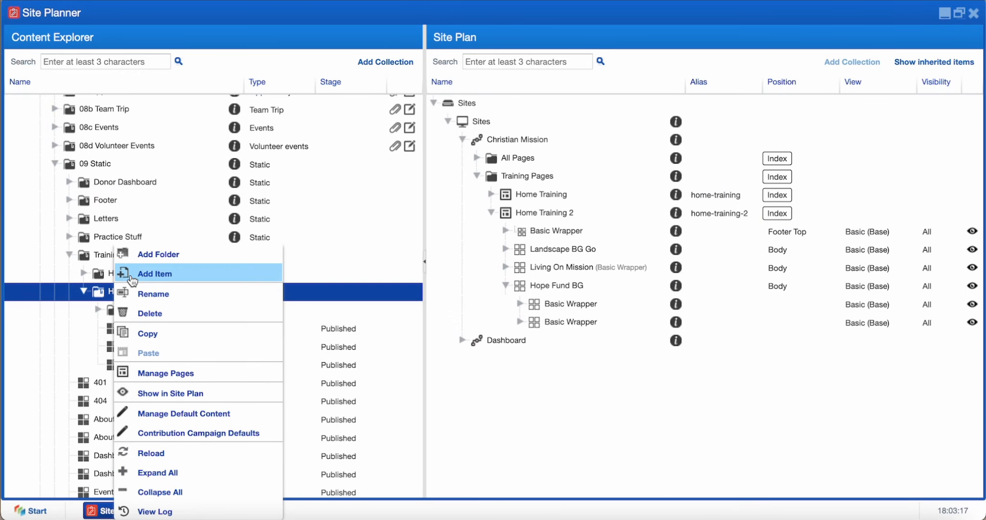
Create a static item titled "Hope Fund" in the Home Training 2 folder with the body "Lorem ipsum dolor sit amet, consectetur adipiscing"
{"action": "left_click", "coordinate": [131, 274]}
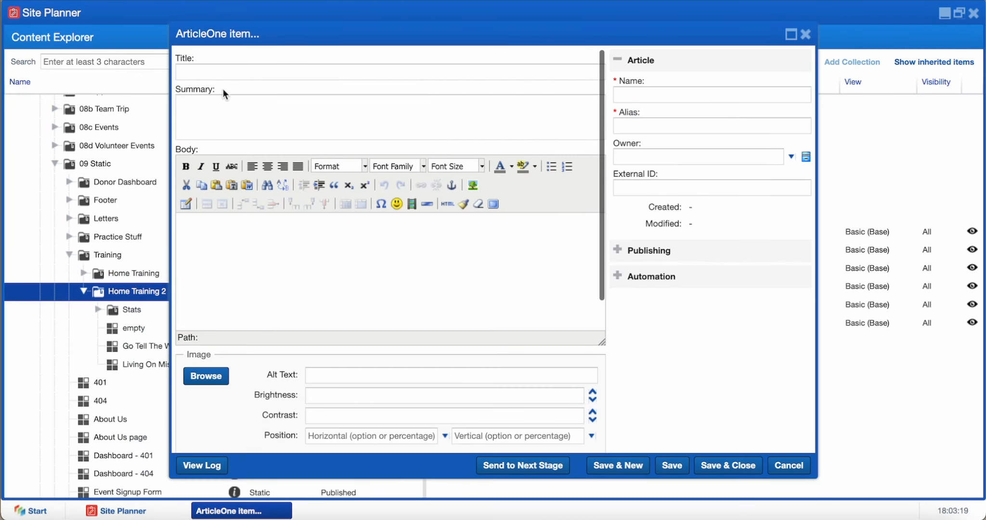
{"action": "type", "text": "Ho"}
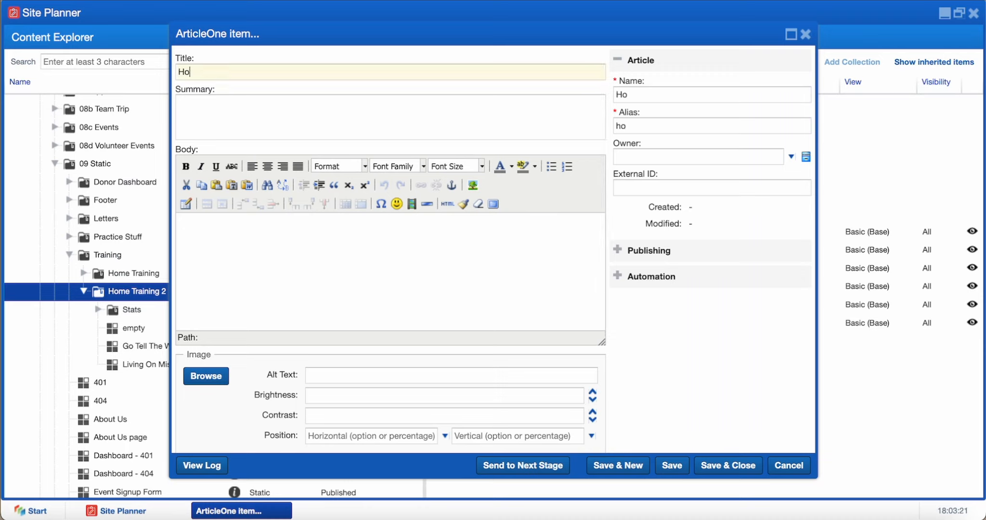
{"action": "type", "text": "pe Fund"}
{"action": "left_click", "coordinate": [234, 227]}
{"action": "key", "text": "ctrl+v"}
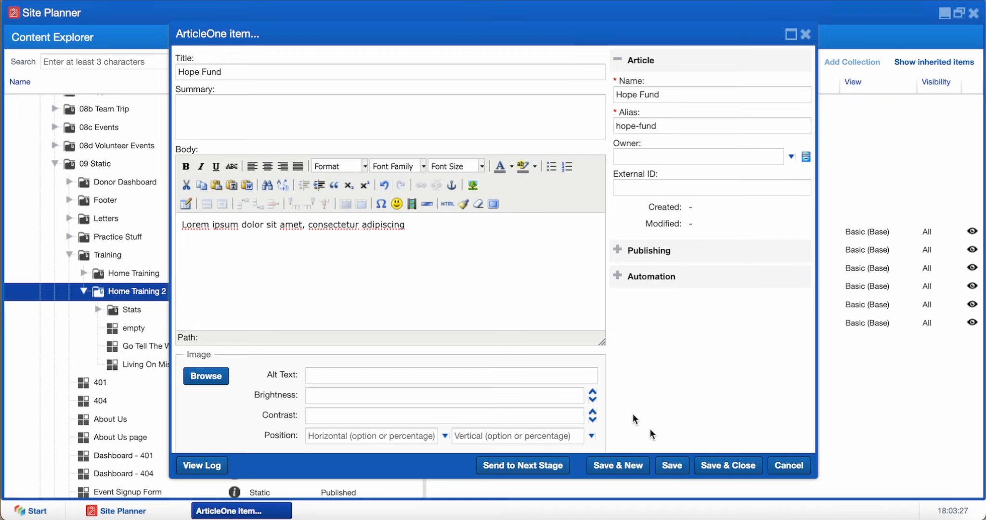
{"action": "left_click", "coordinate": [703, 474]}
Assign Hope Fund to the second Basic Wrapper with the Basic (Base) view and the Text Center, White and H3 view classes
{"action": "left_click_drag", "start_coordinate": [131, 367], "coordinate": [561, 320]}
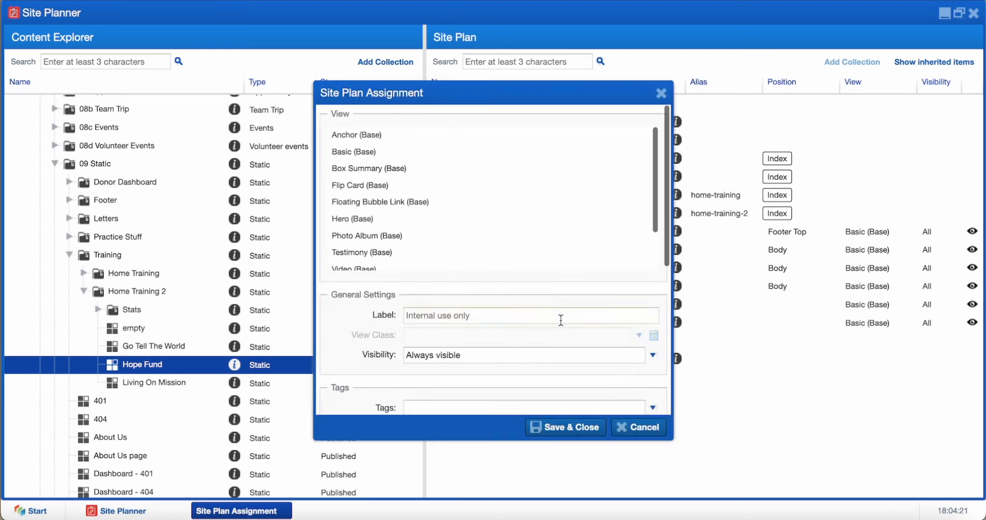
{"action": "left_click", "coordinate": [440, 152]}
{"action": "left_click", "coordinate": [502, 337]}
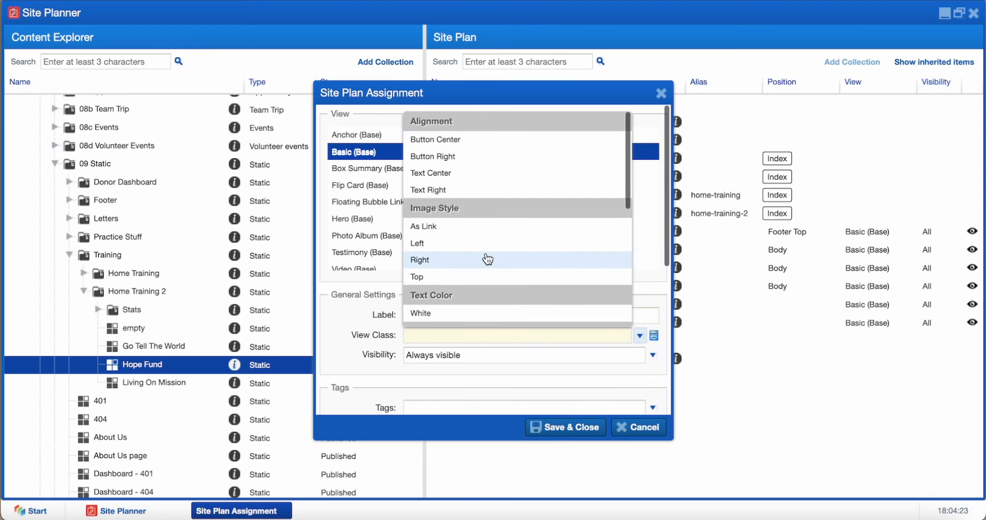
{"action": "left_click", "coordinate": [478, 176]}
{"action": "scroll", "coordinate": [477, 202], "scroll_direction": "down", "scroll_amount": 2}
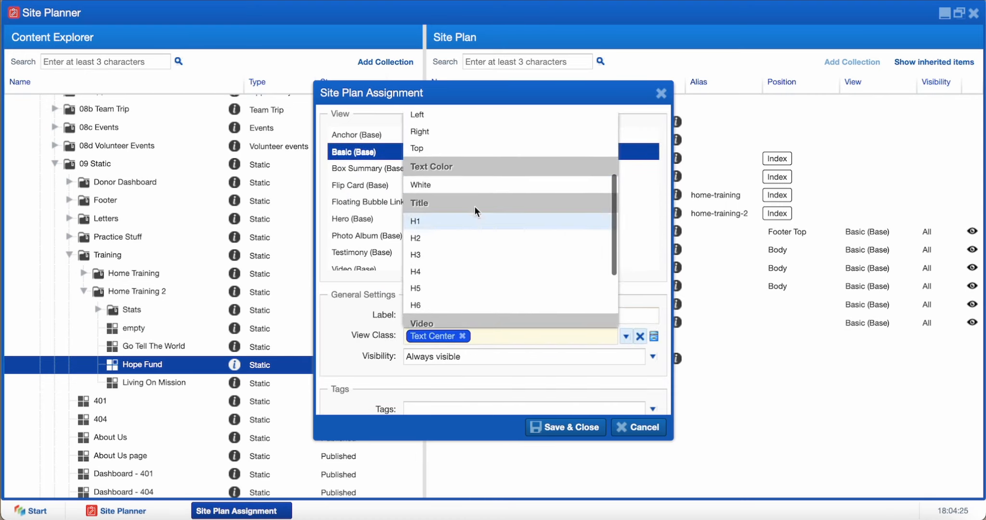
{"action": "left_click", "coordinate": [472, 183]}
{"action": "left_click", "coordinate": [457, 254]}
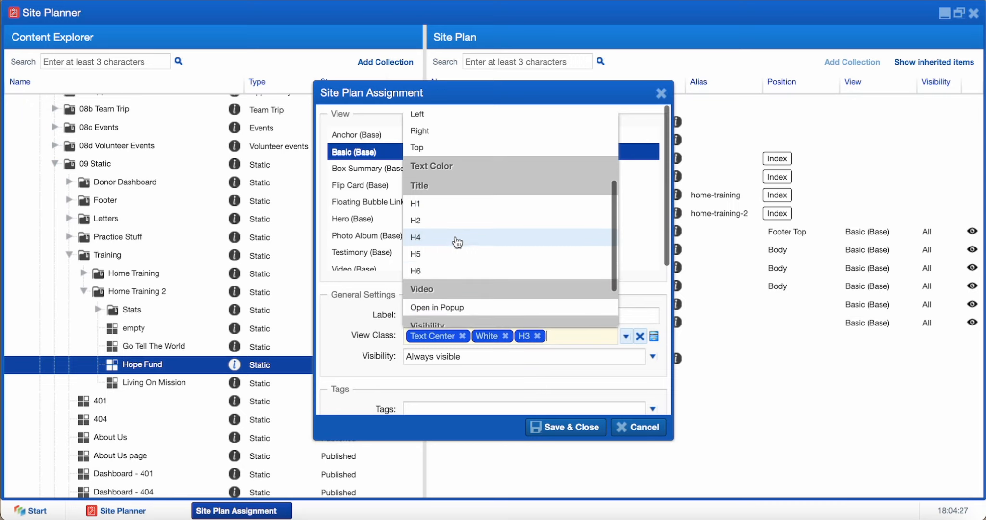
{"action": "left_click", "coordinate": [558, 427]}
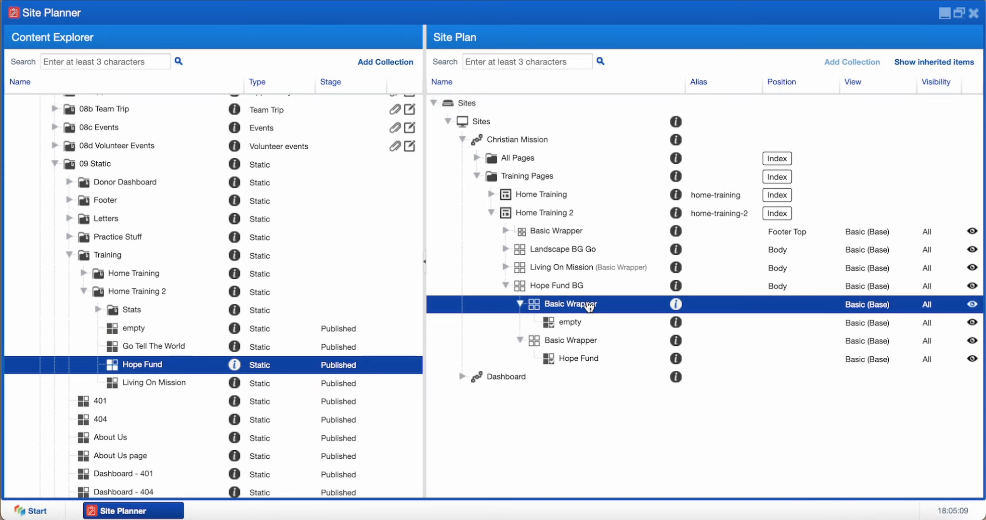
Give the first Basic Wrapper in Hope Fund BG the 1/2 Width Column view class, save, and check the second wrapper's assignment
{"action": "double_click", "coordinate": [588, 305]}
{"action": "left_click", "coordinate": [639, 336]}
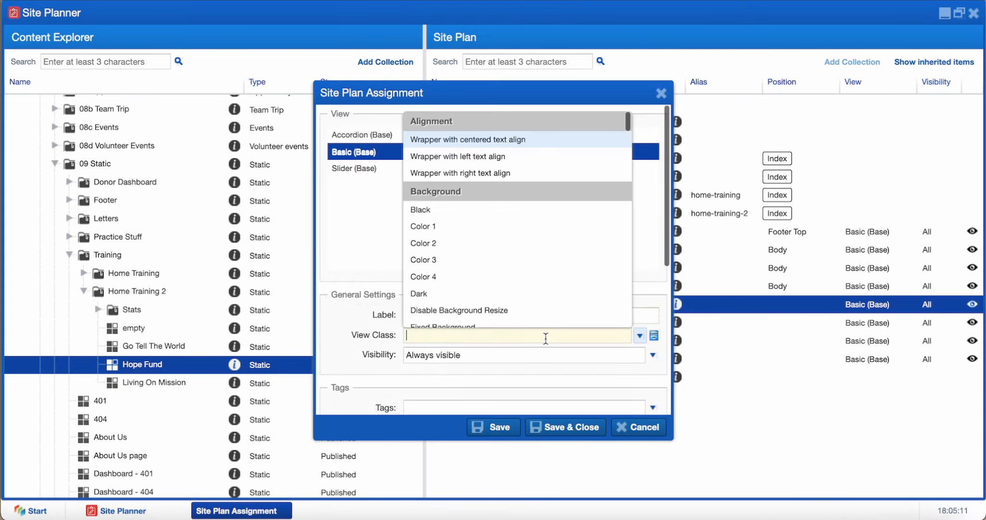
{"action": "scroll", "coordinate": [530, 290], "scroll_direction": "down", "scroll_amount": 3}
{"action": "left_click", "coordinate": [512, 267]}
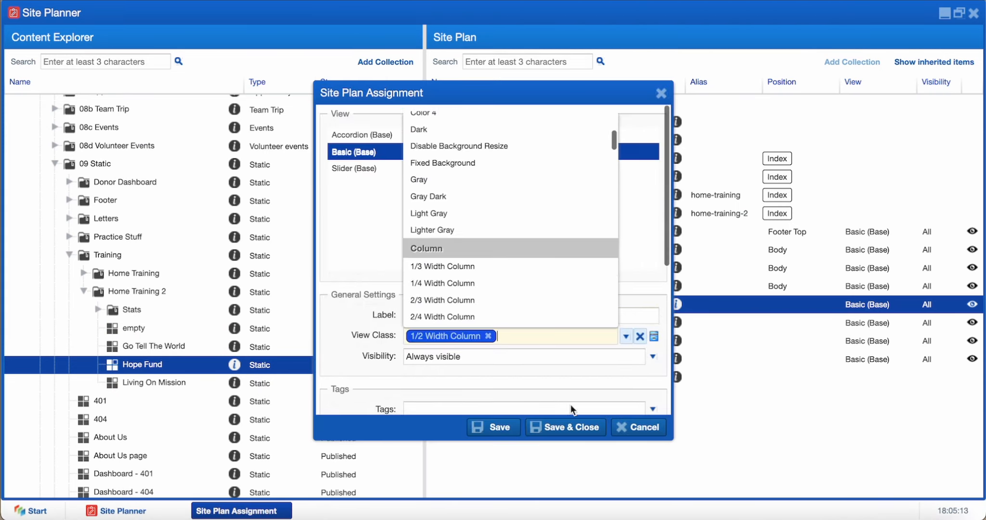
{"action": "left_click", "coordinate": [575, 427]}
{"action": "double_click", "coordinate": [550, 322]}
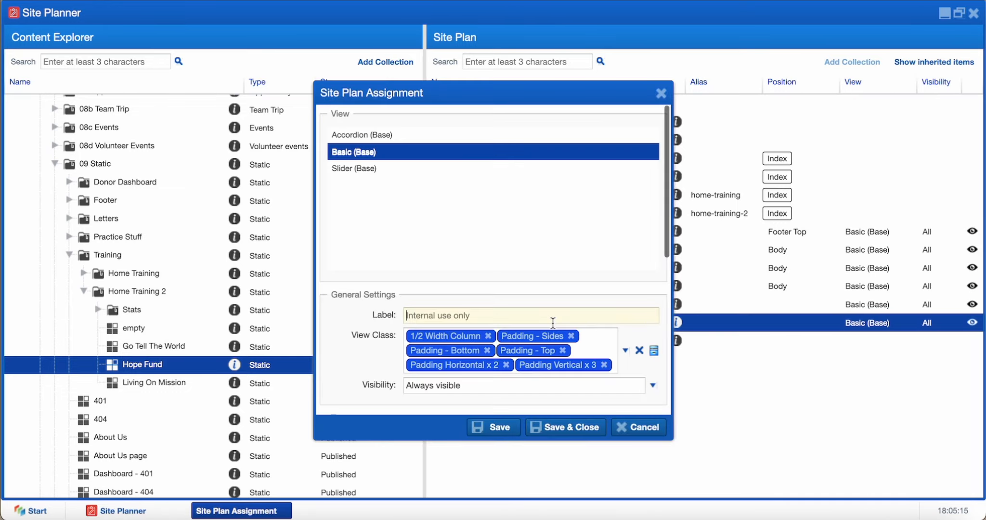
{"action": "left_click", "coordinate": [654, 433]}
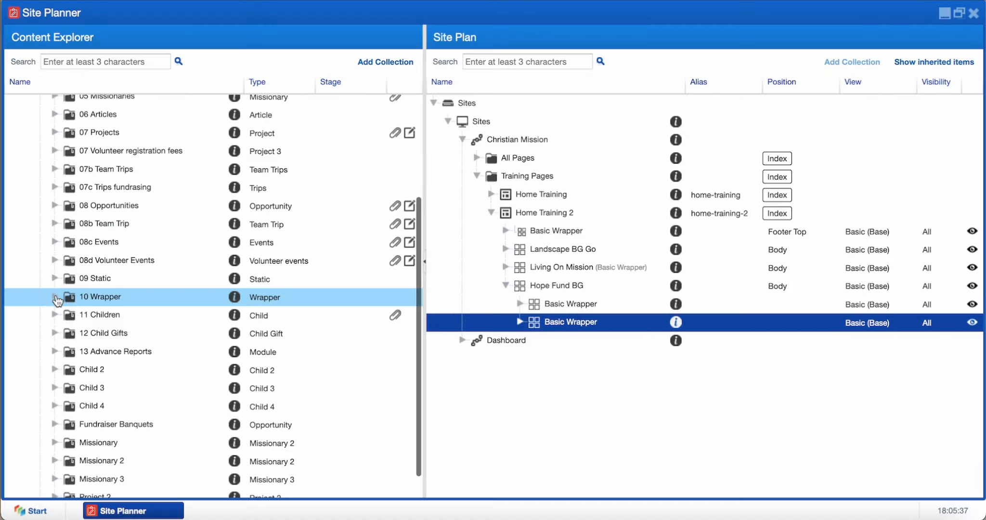
Expand the 07 Projects folder in the Content Explorer
{"action": "scroll", "coordinate": [53, 250], "scroll_direction": "up", "scroll_amount": 4}
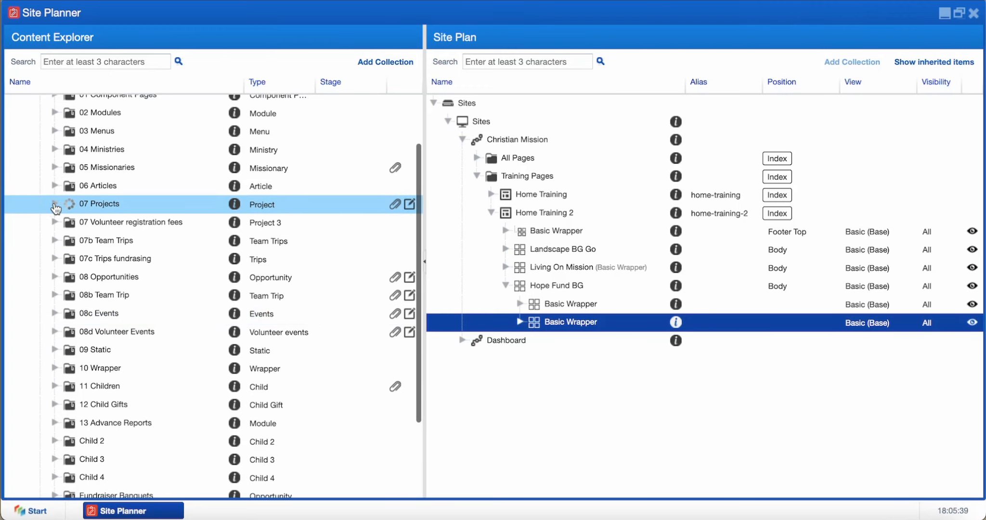
{"action": "left_click", "coordinate": [54, 205]}
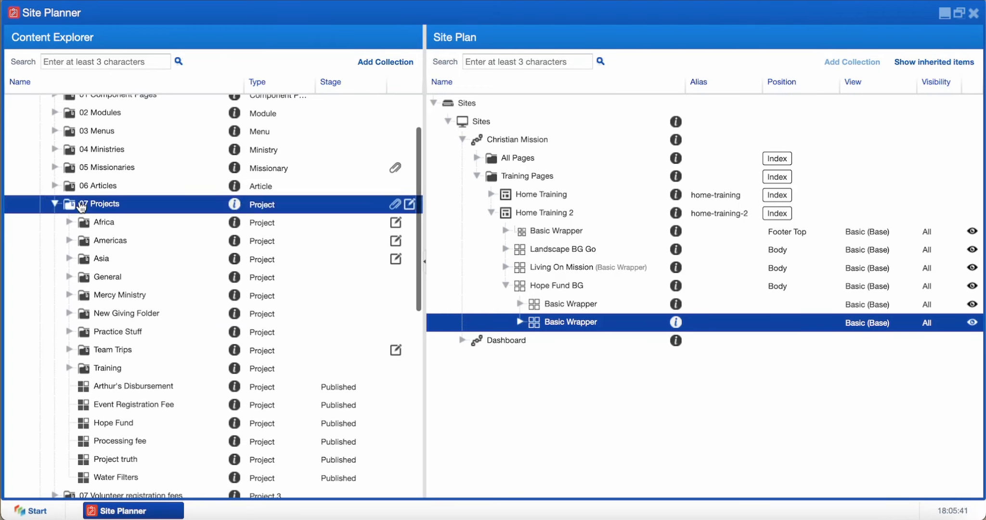
{"action": "left_click", "coordinate": [81, 206]}
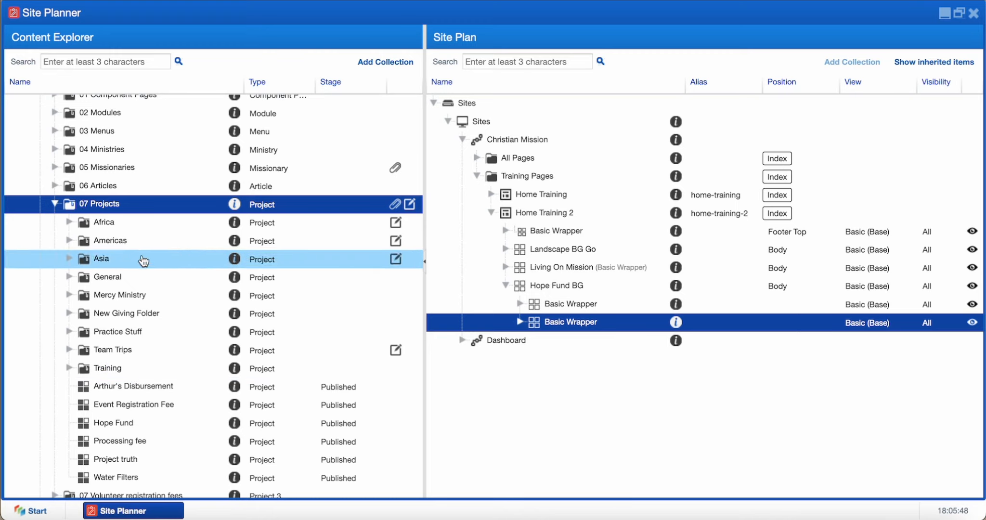
{"action": "right_click", "coordinate": [127, 211]}
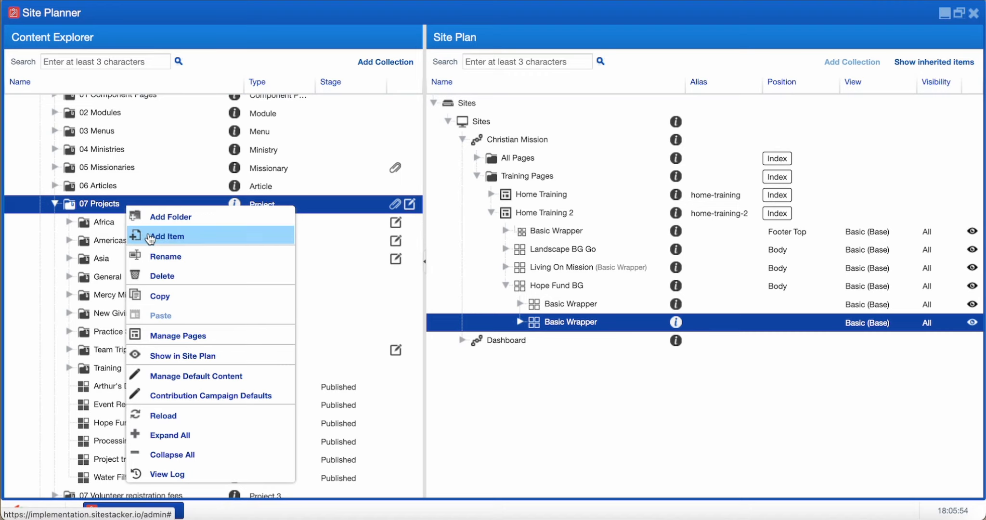
{"action": "left_click", "coordinate": [164, 236]}
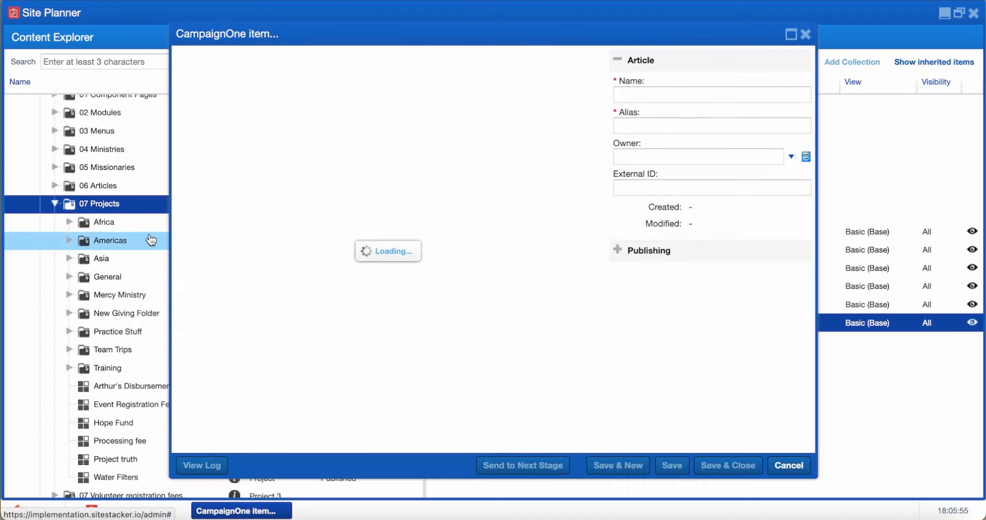
{"action": "left_click", "coordinate": [775, 463]}
Assign the Hope Fund project to the second Basic Wrapper in Hope Fund BG with the Give Input Only (Base) view and save
{"action": "left_click", "coordinate": [139, 407]}
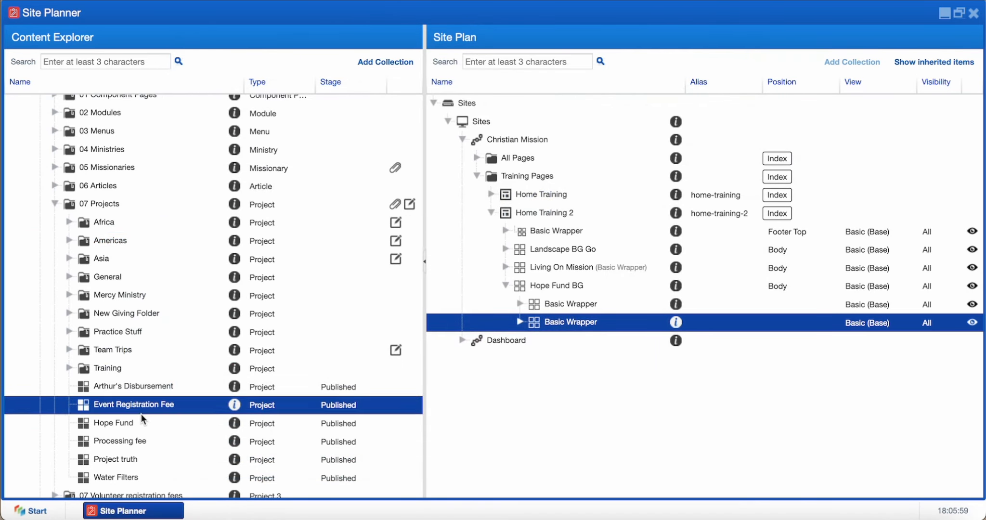
{"action": "left_click", "coordinate": [141, 423]}
{"action": "left_click_drag", "start_coordinate": [142, 427], "coordinate": [560, 325]}
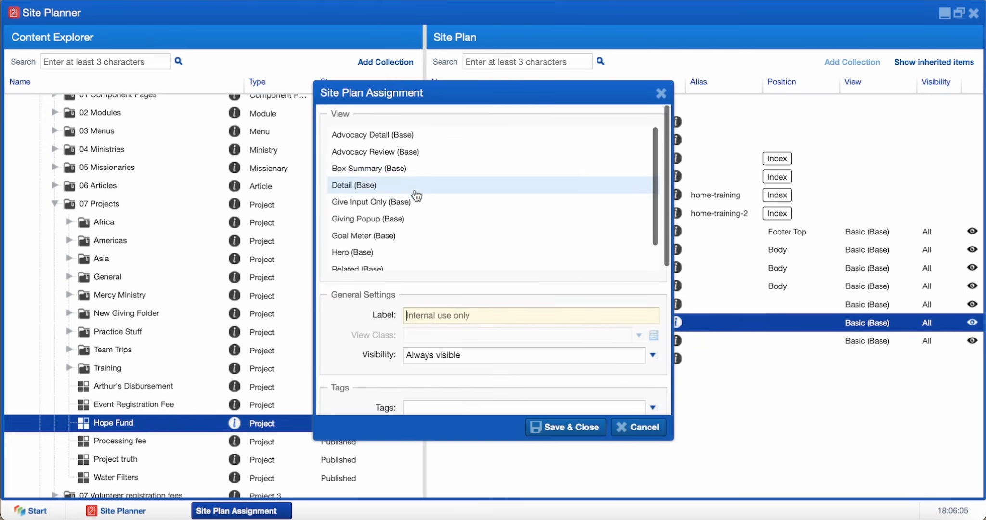
{"action": "scroll", "coordinate": [407, 200], "scroll_direction": "down", "scroll_amount": 1}
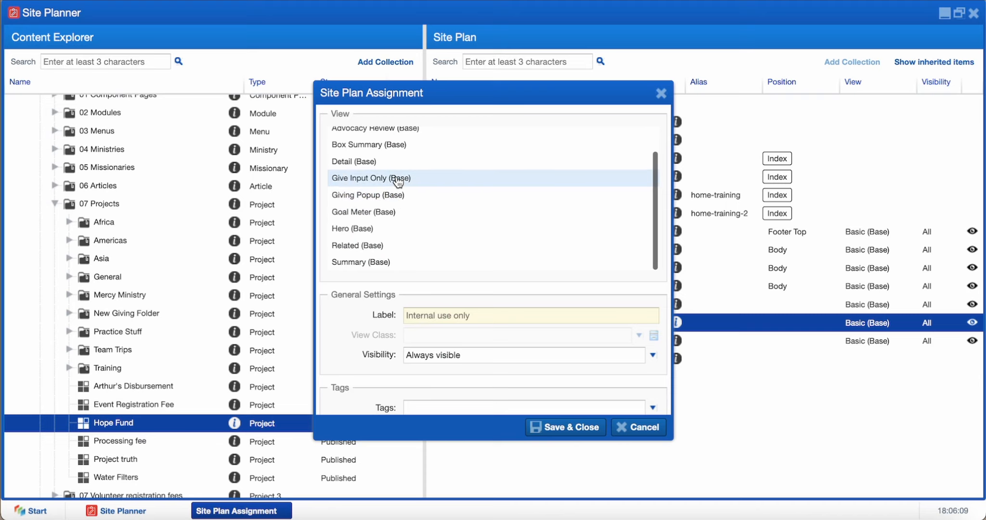
{"action": "left_click", "coordinate": [398, 179]}
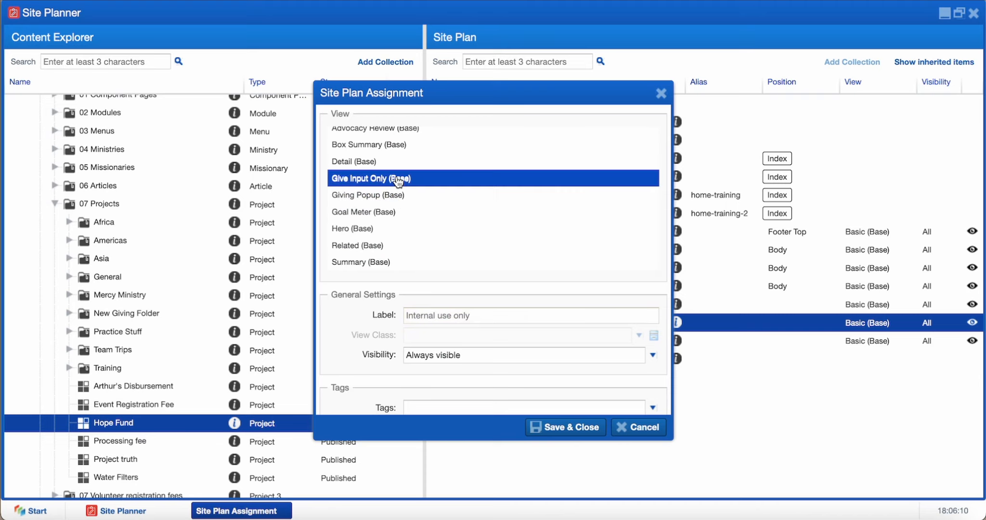
{"action": "left_click", "coordinate": [544, 425]}
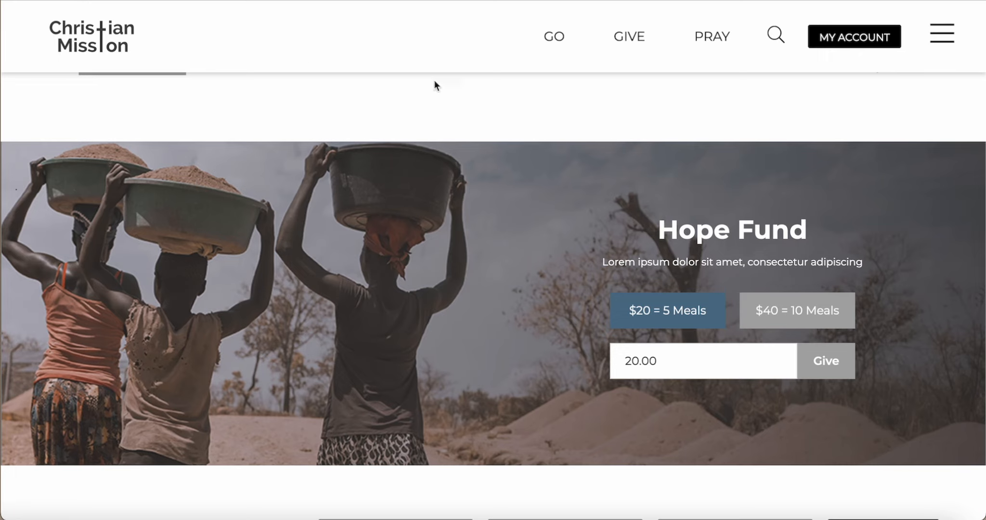
Alternate between the $20 and $40 meal options in the Hope Fund section of the published page
{"action": "left_click", "coordinate": [775, 318]}
{"action": "left_click", "coordinate": [676, 312]}
{"action": "left_click", "coordinate": [772, 320]}
{"action": "left_click", "coordinate": [687, 312]}
{"action": "left_click", "coordinate": [793, 314]}
{"action": "left_click", "coordinate": [661, 315]}
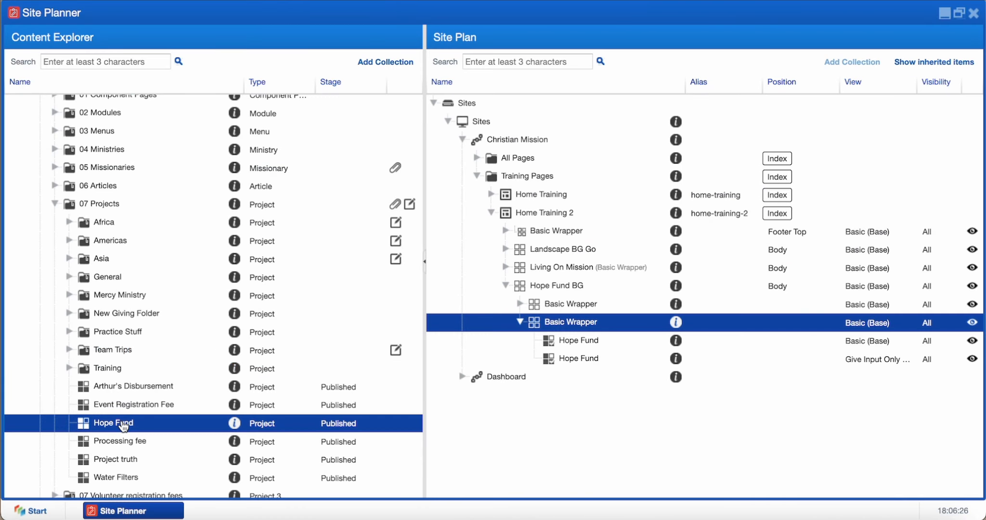
Open the Hope Fund project for editing and examine its Campaign Info fixed amounts and the form for adding one
{"action": "right_click", "coordinate": [123, 425]}
{"action": "left_click", "coordinate": [155, 391]}
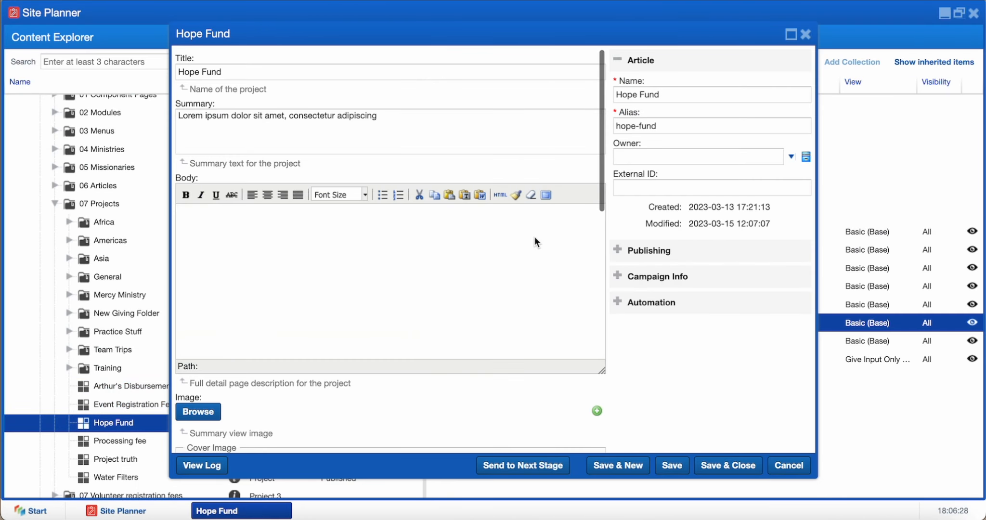
{"action": "left_click", "coordinate": [630, 277]}
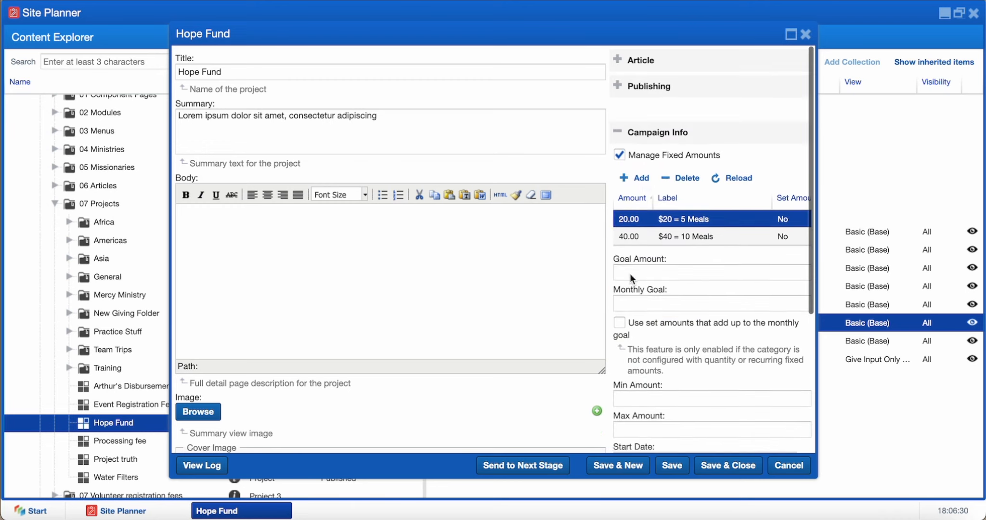
{"action": "left_click", "coordinate": [638, 157]}
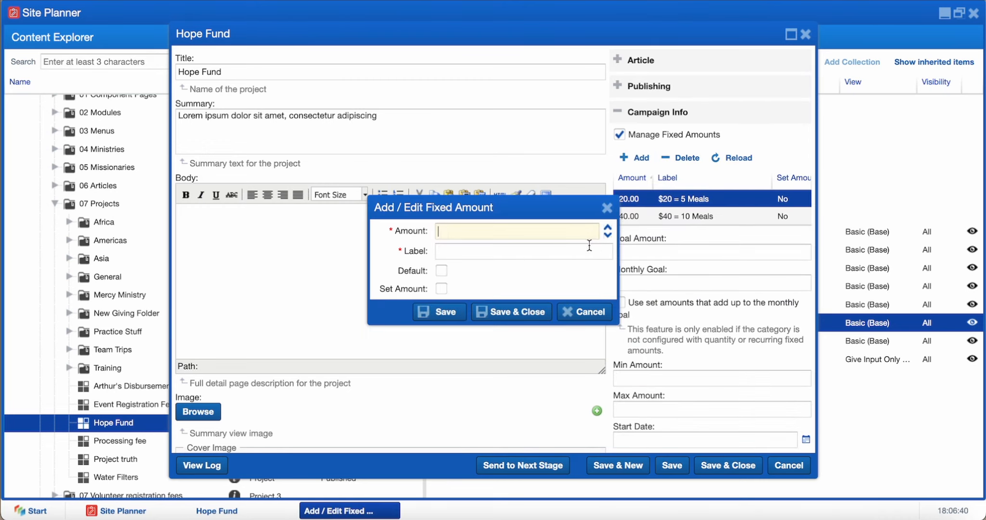
{"action": "left_click", "coordinate": [598, 313]}
Try to change the Hope Fund project's $20 fixed amount to 30 and update the dollar figure in its label
{"action": "right_click", "coordinate": [641, 197]}
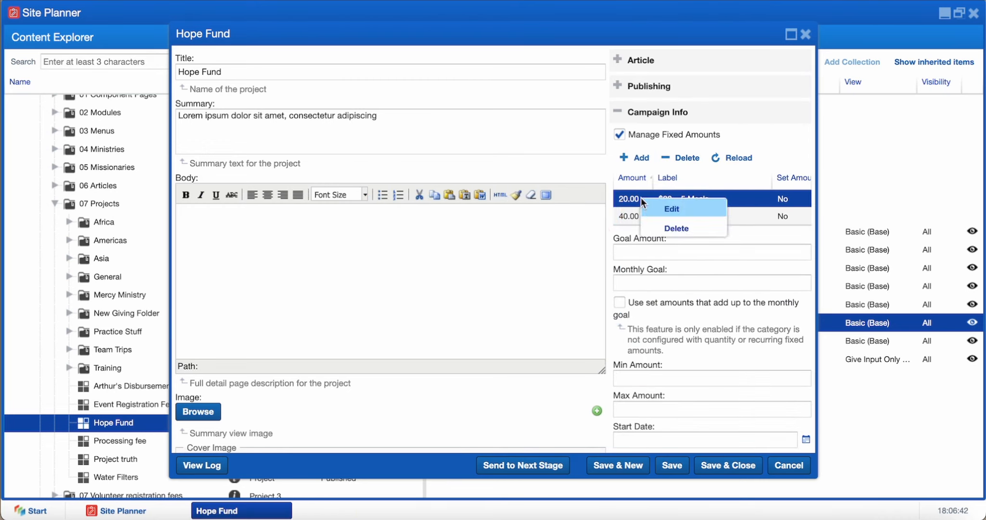
{"action": "left_click", "coordinate": [660, 206]}
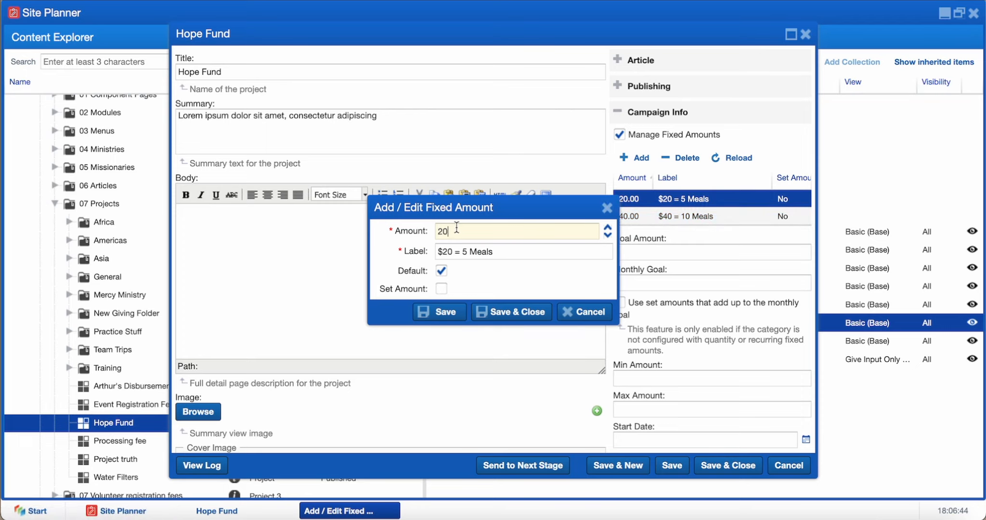
{"action": "key", "text": "BackSpace"}
{"action": "key", "text": "BackSpace"}
{"action": "type", "text": "30"}
{"action": "left_click", "coordinate": [446, 251]}
{"action": "key", "text": "BackSpace"}
{"action": "type", "text": "3"}
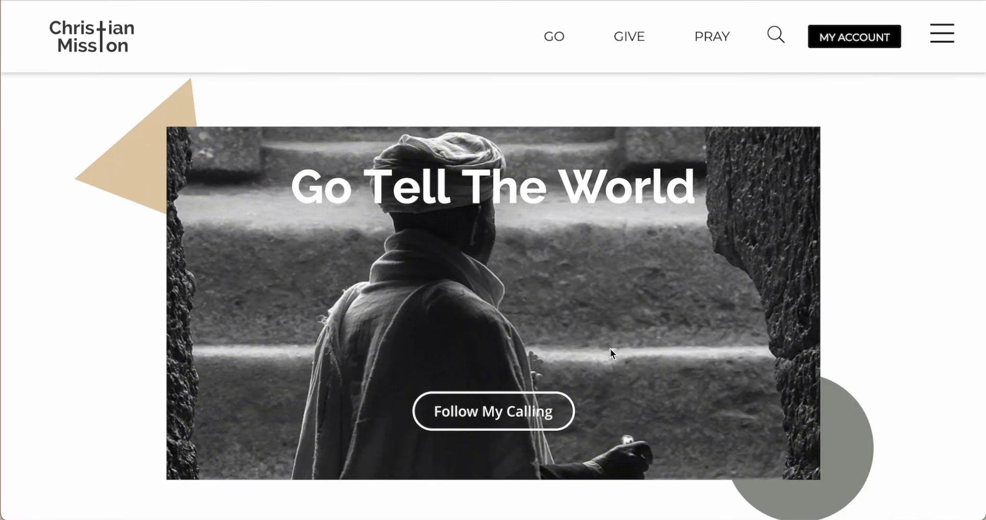
Review the published page from its hero down to the Hope Fund section
{"action": "scroll", "coordinate": [610, 348], "scroll_direction": "down", "scroll_amount": 10}
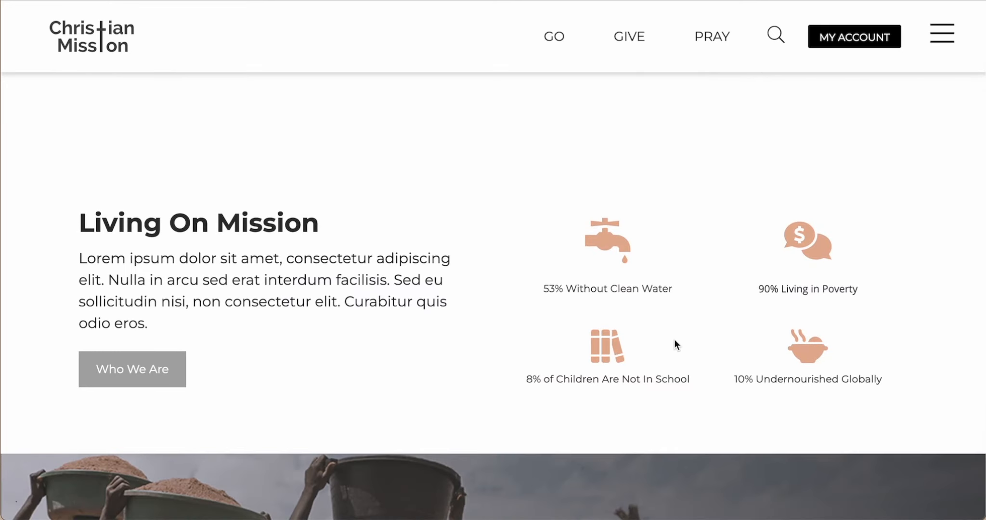
{"action": "scroll", "coordinate": [675, 342], "scroll_direction": "down", "scroll_amount": 8}
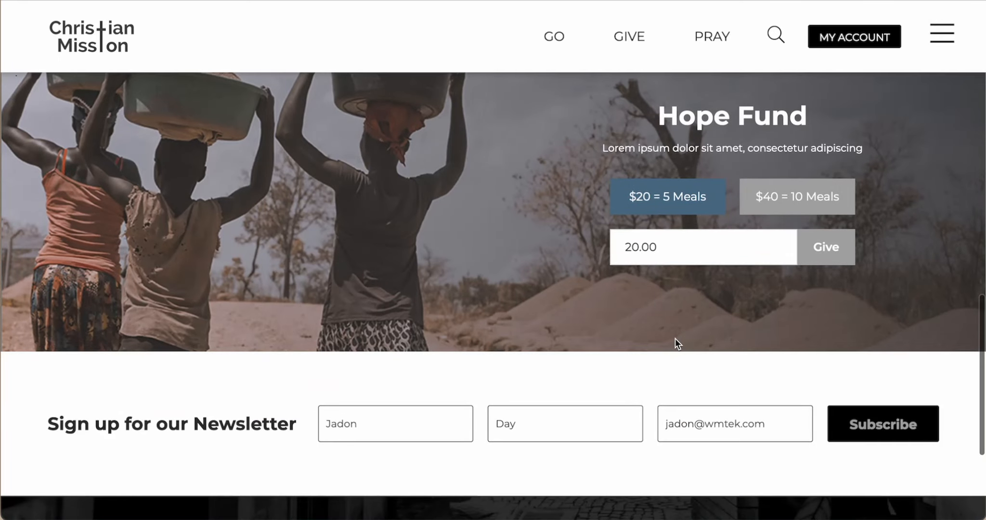
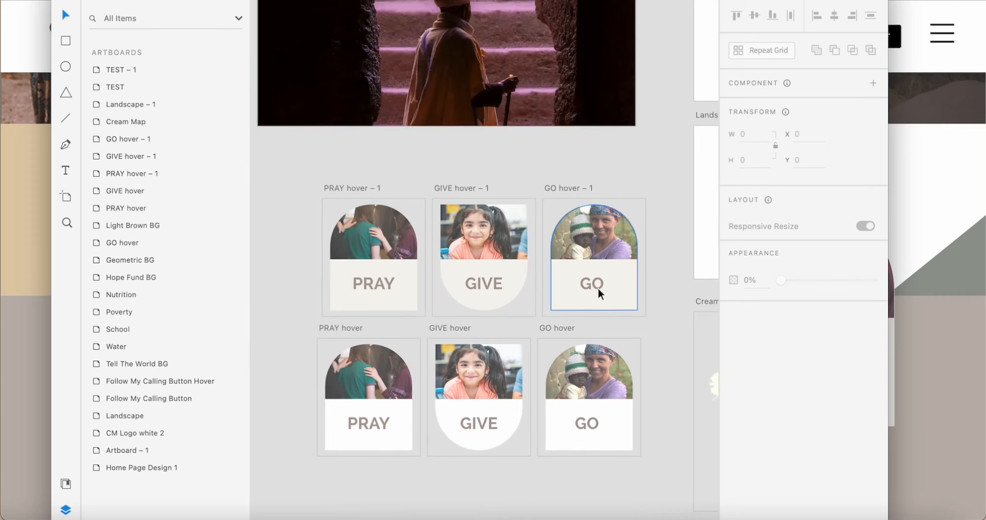
Open a new static item in the Home Training 2 folder under 09 Static and start inserting an image in its body
{"action": "scroll", "coordinate": [427, 247], "scroll_direction": "up", "scroll_amount": 5}
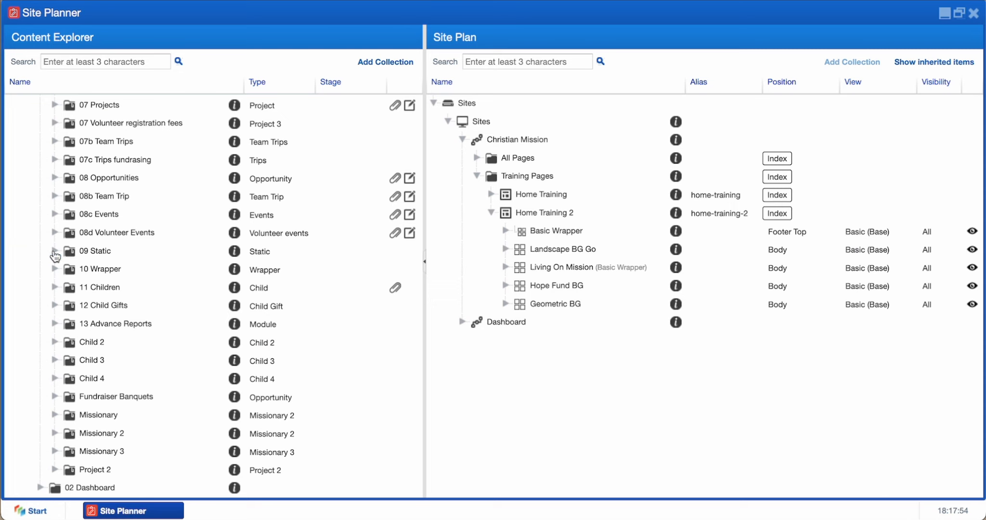
{"action": "left_click", "coordinate": [56, 253]}
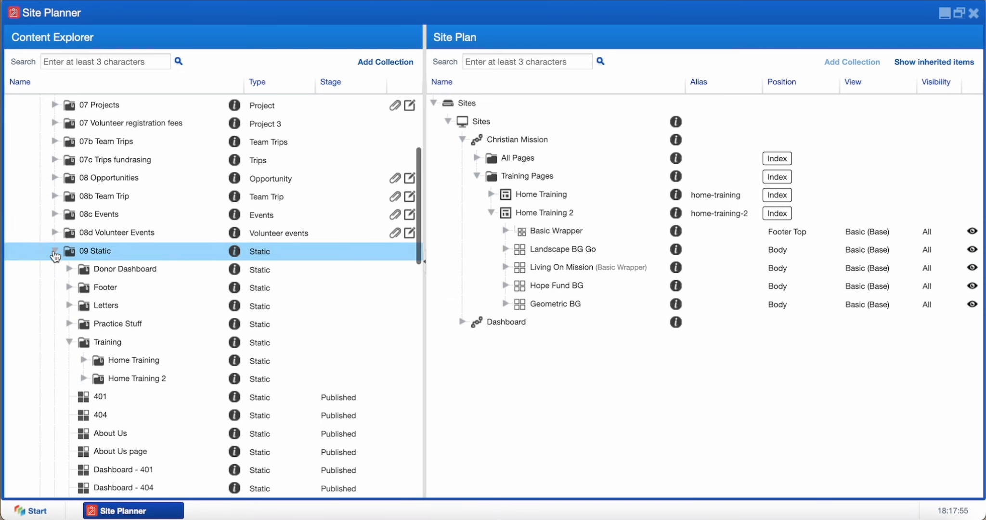
{"action": "left_click", "coordinate": [118, 329]}
{"action": "left_click", "coordinate": [121, 342]}
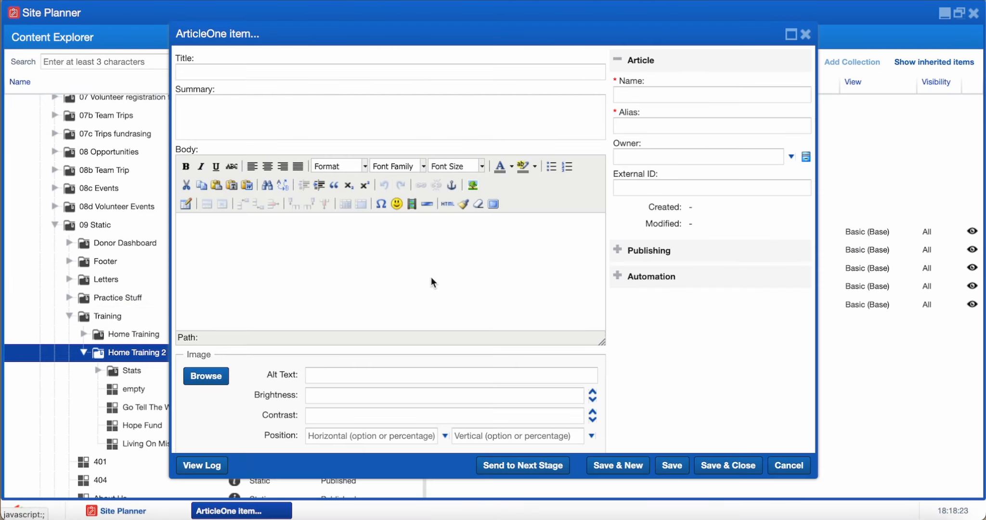
{"action": "left_click", "coordinate": [472, 186]}
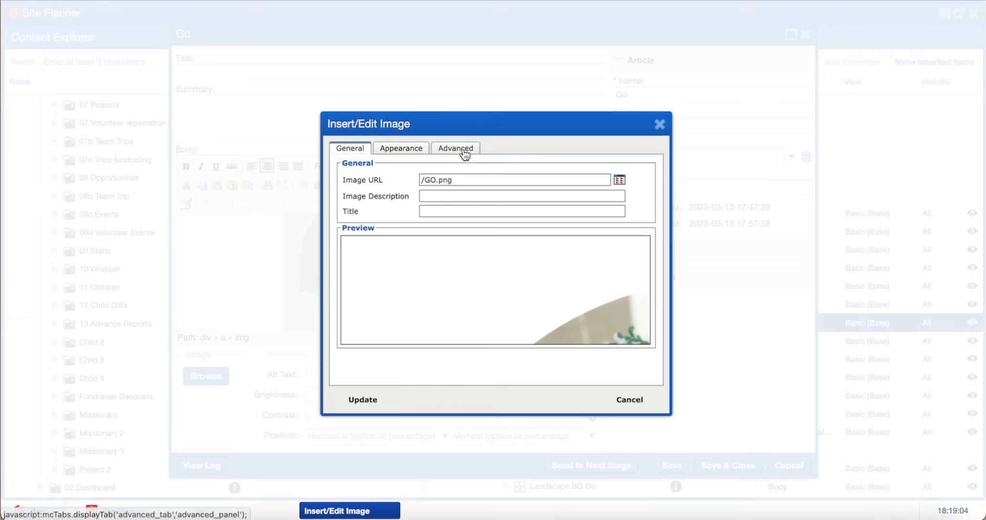
Check the Go item's image settings for the mouse-over and mouse-out swap images and the image dimensions
{"action": "left_click", "coordinate": [455, 148]}
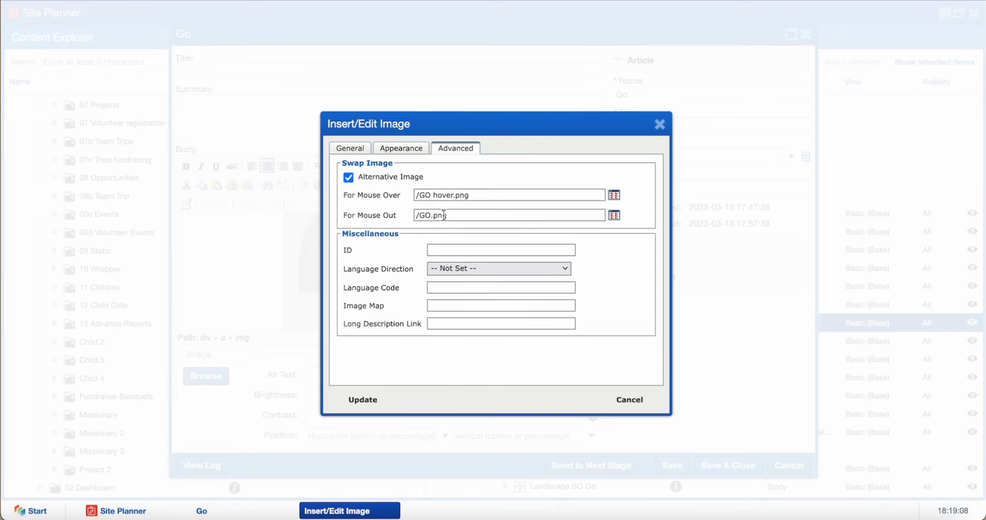
{"action": "left_click", "coordinate": [387, 151]}
{"action": "left_click_drag", "start_coordinate": [445, 199], "coordinate": [403, 199]}
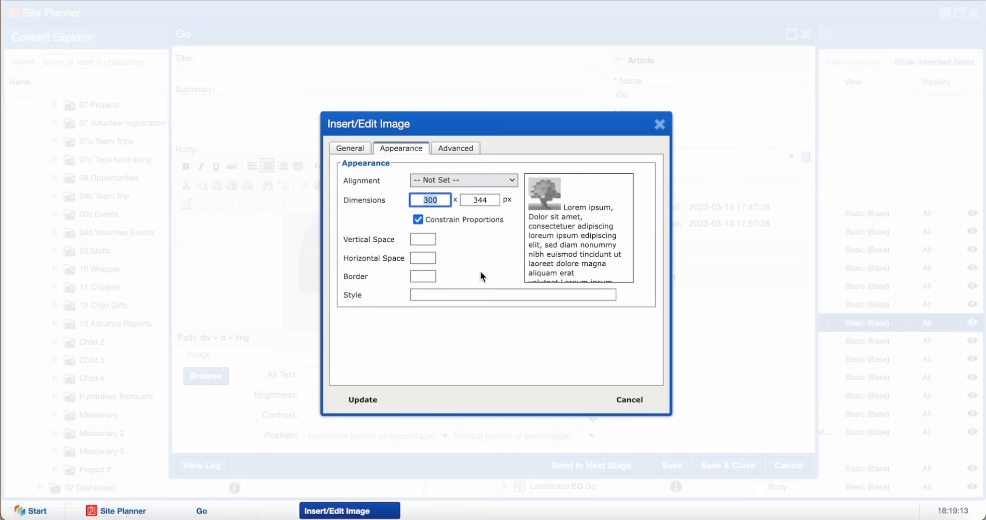
{"action": "left_click", "coordinate": [356, 397]}
{"action": "left_click", "coordinate": [454, 315]}
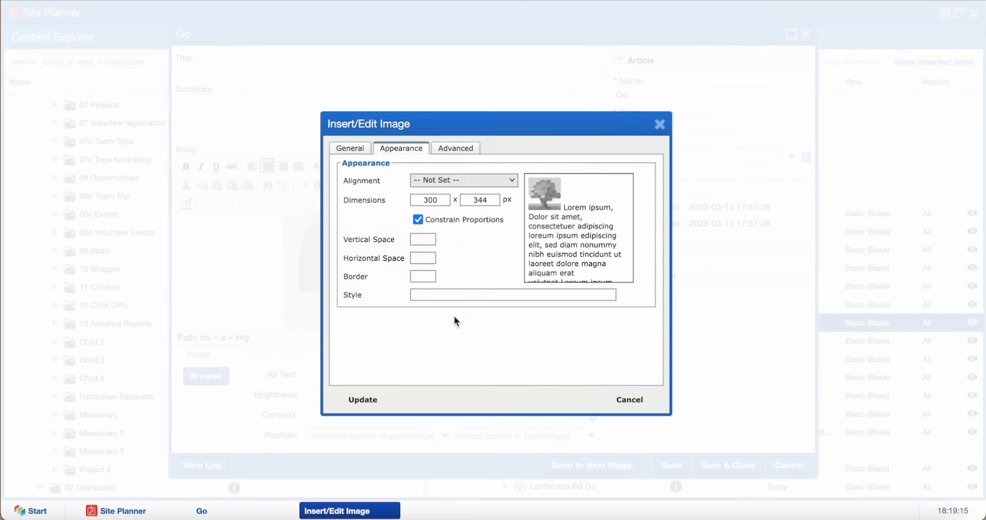
Open the link settings of the GO image in the Go item's body and set its link URL to "/"
{"action": "scroll", "coordinate": [457, 313], "scroll_direction": "down", "scroll_amount": 2}
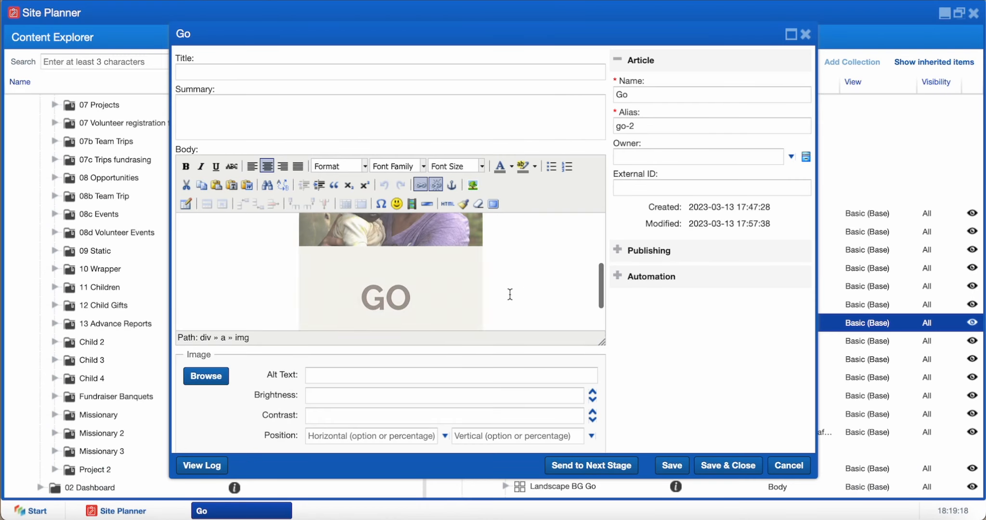
{"action": "right_click", "coordinate": [414, 279]}
{"action": "left_click", "coordinate": [459, 332]}
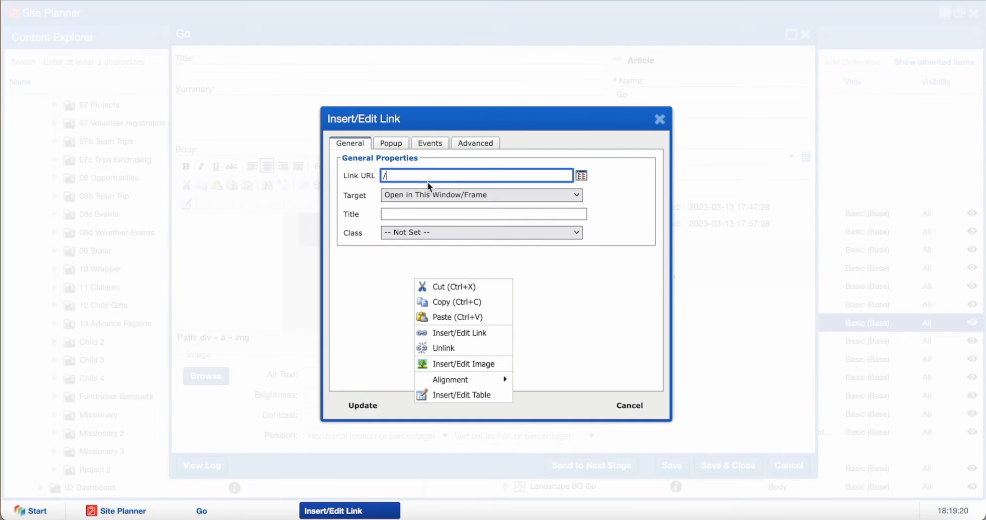
{"action": "type", "text": "/"}
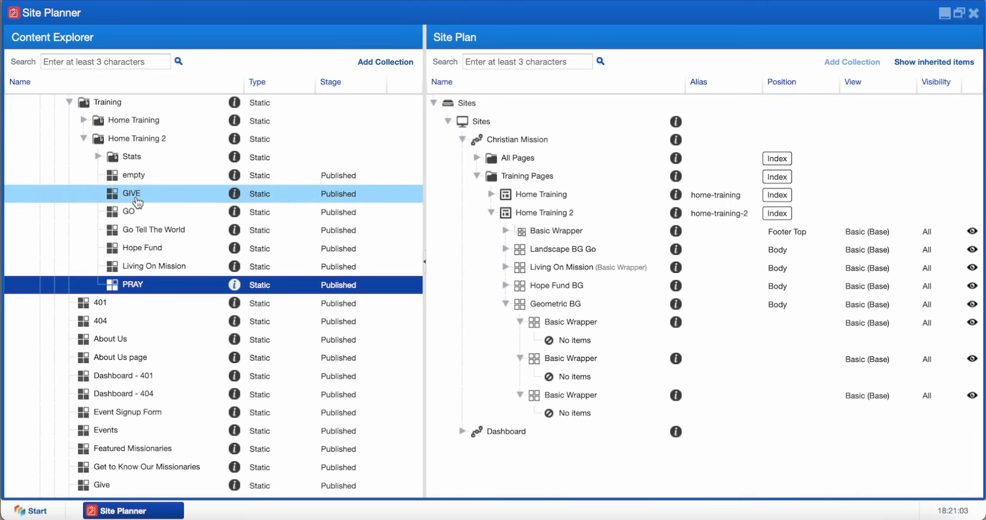
Place the GIVE and PRAY items in separate Basic Wrappers under Geometric BG, each with the Basic (Base) view
{"action": "left_click", "coordinate": [153, 201]}
{"action": "left_click_drag", "start_coordinate": [153, 201], "coordinate": [571, 321]}
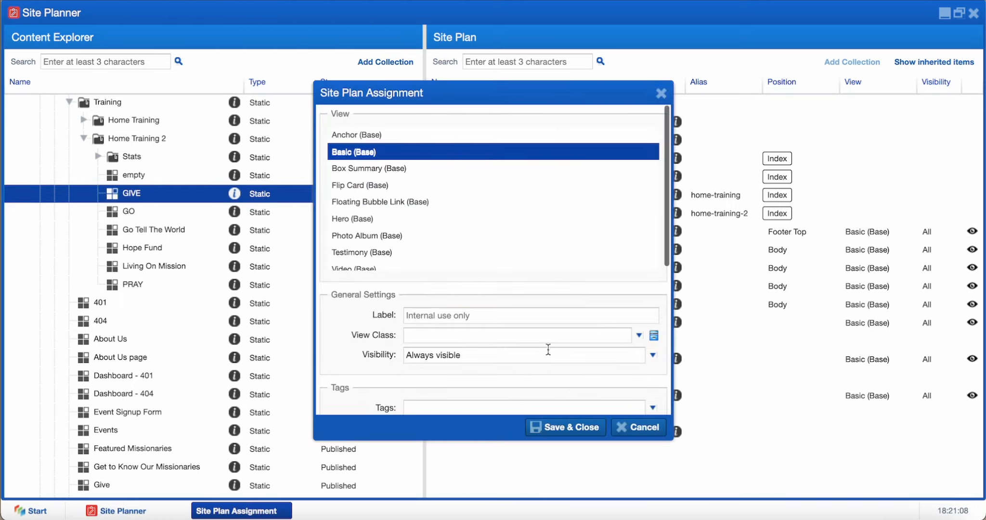
{"action": "left_click", "coordinate": [565, 427]}
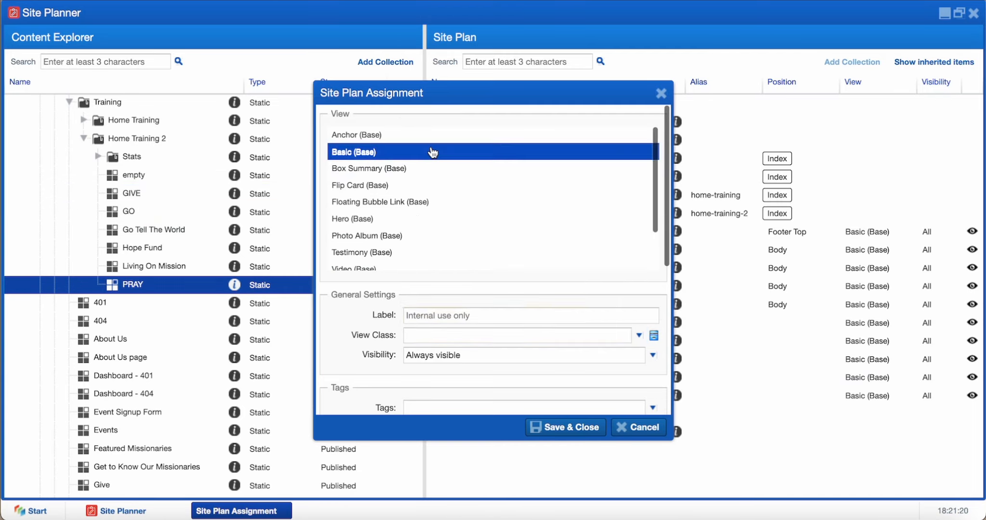
{"action": "left_click", "coordinate": [583, 428]}
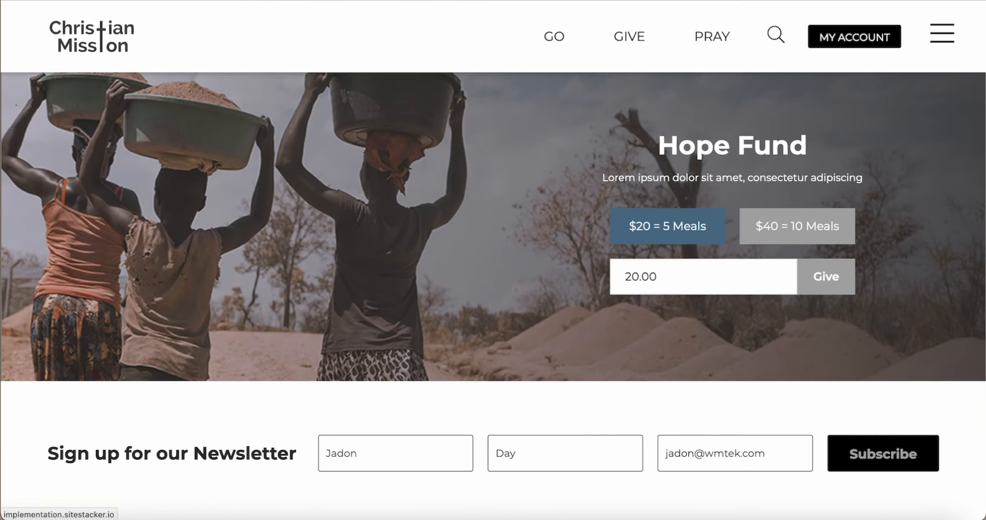
Review the GO, GIVE and PRAY section on the page and the Find A Trip map section that follows it
{"action": "scroll", "coordinate": [200, 159], "scroll_direction": "down", "scroll_amount": 6}
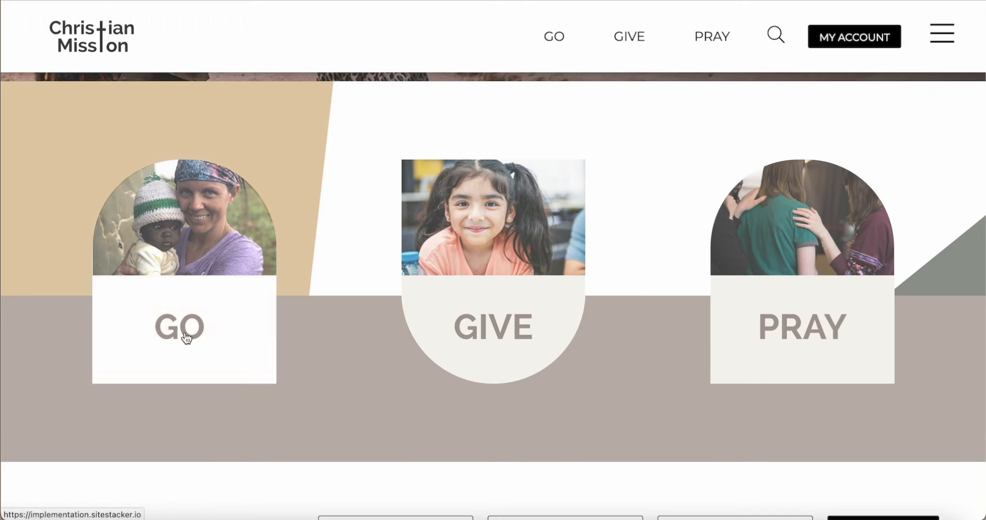
{"action": "scroll", "coordinate": [247, 270], "scroll_direction": "down", "scroll_amount": 5}
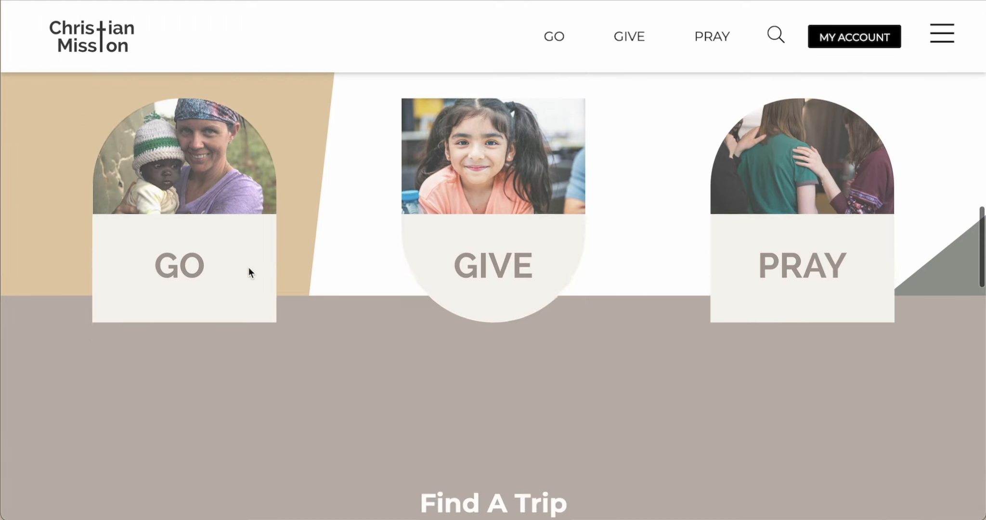
{"action": "scroll", "coordinate": [247, 267], "scroll_direction": "down", "scroll_amount": 1}
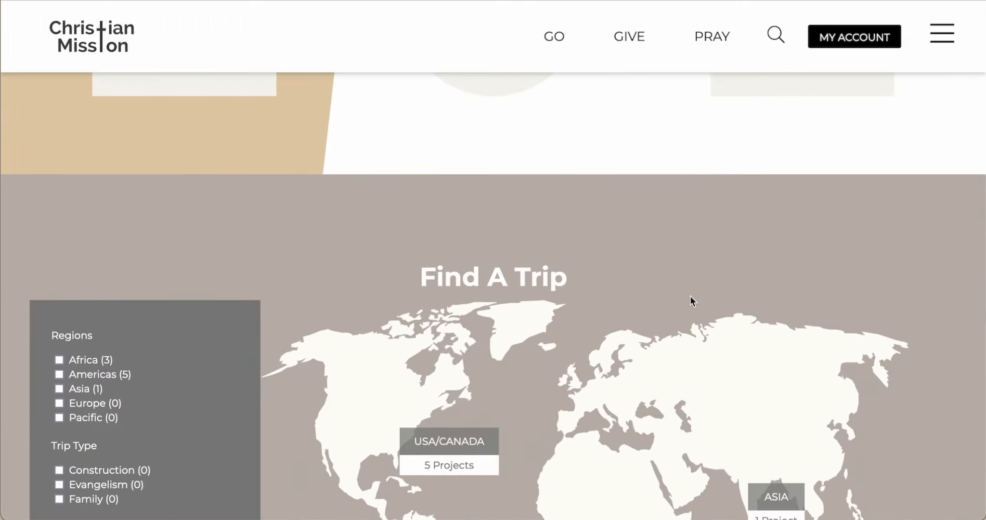
{"action": "scroll", "coordinate": [743, 365], "scroll_direction": "down", "scroll_amount": 2}
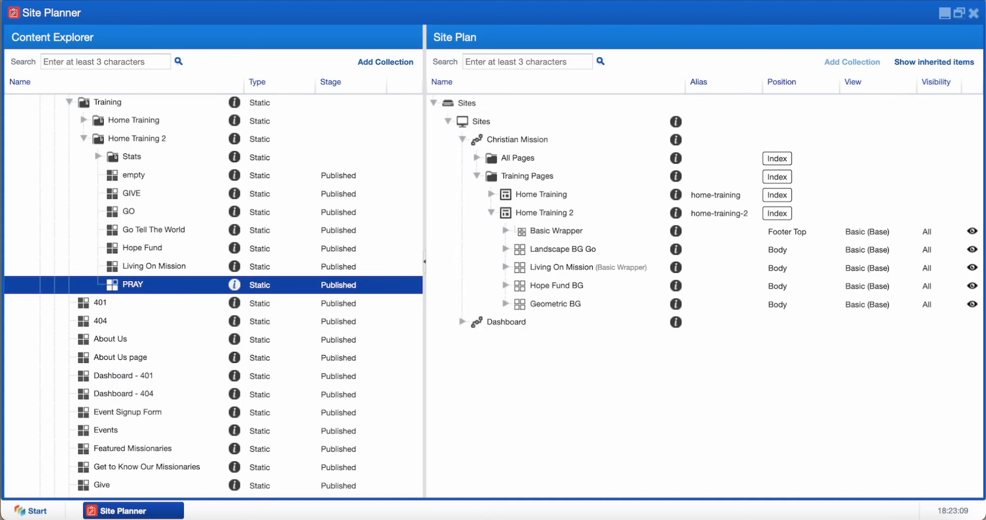
Assign the light brown BG wrapper from 10 Wrapper to Home Training 2 in the Body position with the Basic (Base) view
{"action": "left_click", "coordinate": [84, 140]}
{"action": "scroll", "coordinate": [96, 337], "scroll_direction": "down", "scroll_amount": 5}
{"action": "scroll", "coordinate": [96, 343], "scroll_direction": "down", "scroll_amount": 5}
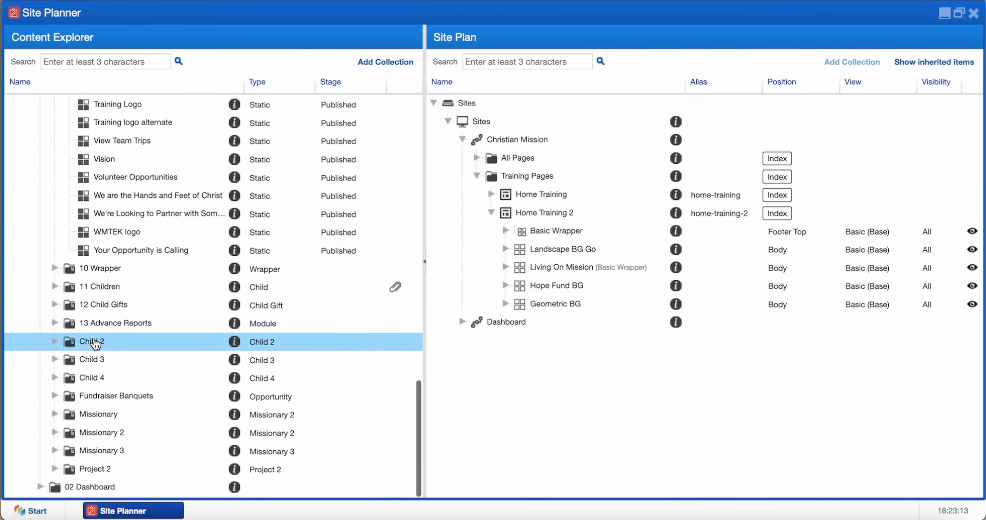
{"action": "double_click", "coordinate": [96, 273]}
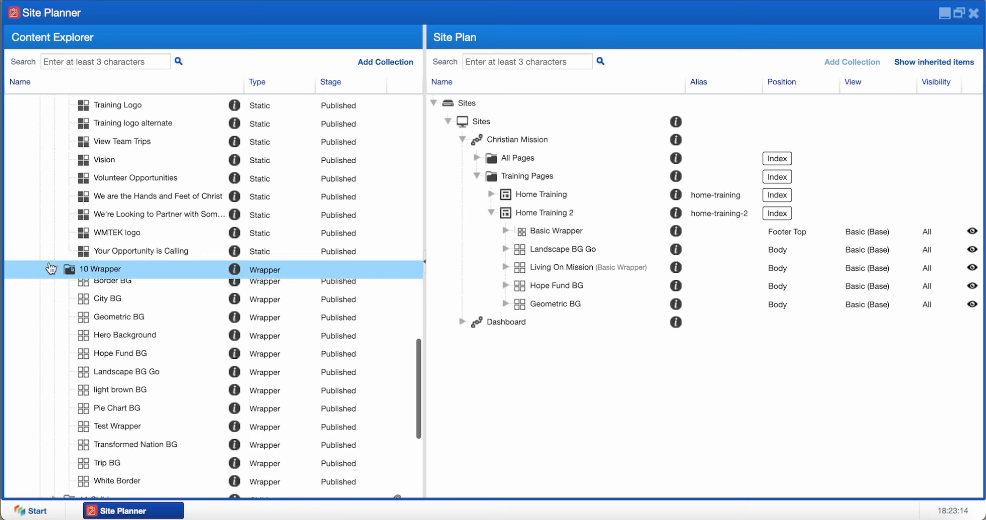
{"action": "right_click", "coordinate": [96, 272]}
{"action": "left_click", "coordinate": [114, 278]}
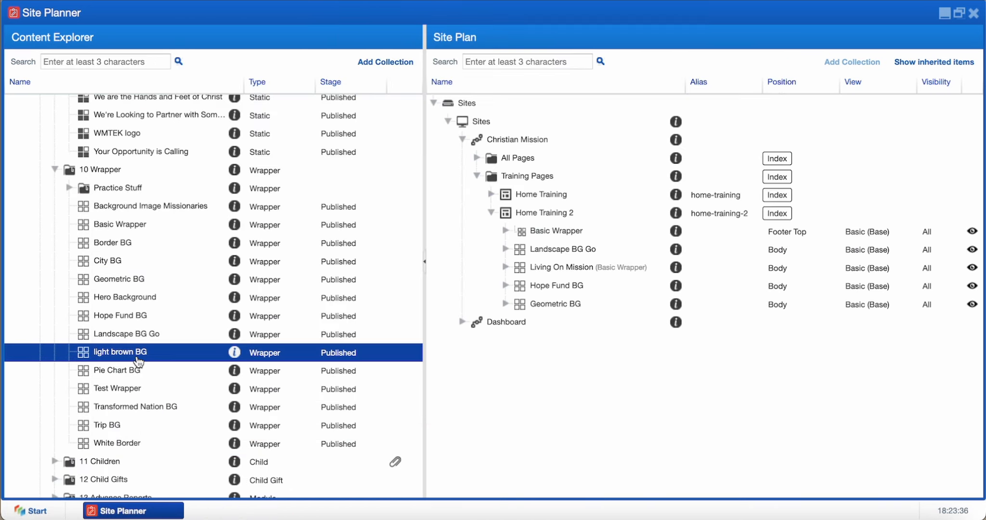
{"action": "left_click_drag", "start_coordinate": [125, 352], "coordinate": [554, 222]}
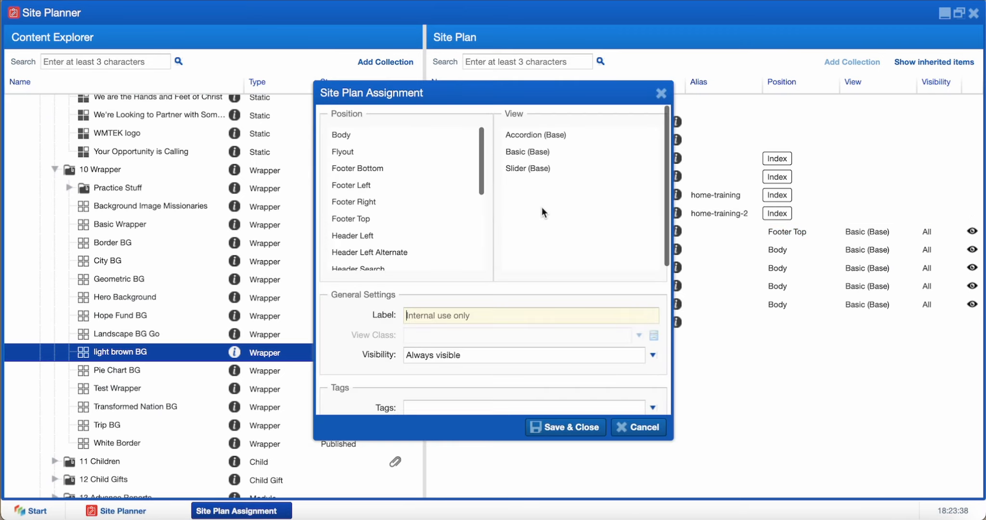
{"action": "left_click", "coordinate": [428, 137]}
{"action": "left_click", "coordinate": [518, 152]}
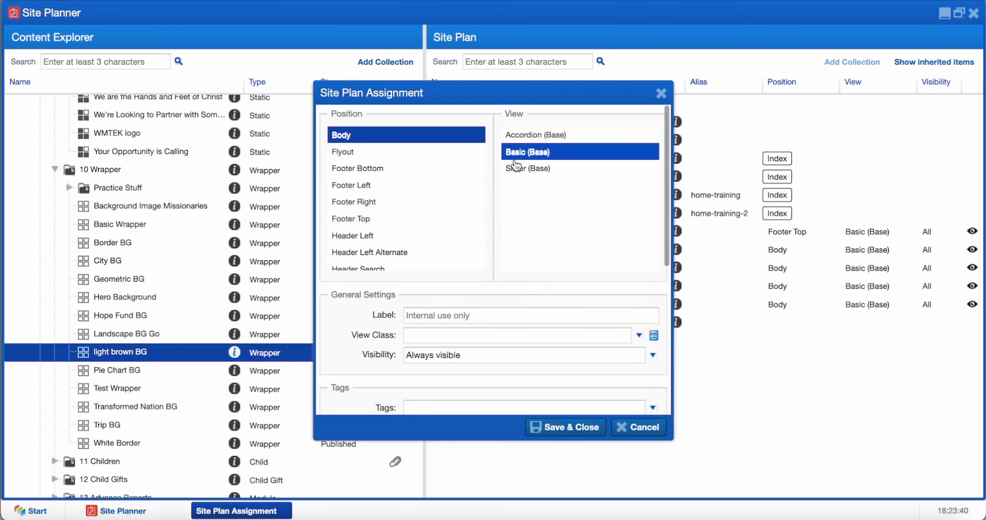
Give light brown BG the view classes Padding - Bottom, Sides and Top, Padding Horizontal x 4 and Padding Vertical x 6, and save the assignment
{"action": "left_click", "coordinate": [451, 334]}
{"action": "scroll", "coordinate": [458, 284], "scroll_direction": "down", "scroll_amount": 3}
{"action": "scroll", "coordinate": [461, 278], "scroll_direction": "down", "scroll_amount": 15}
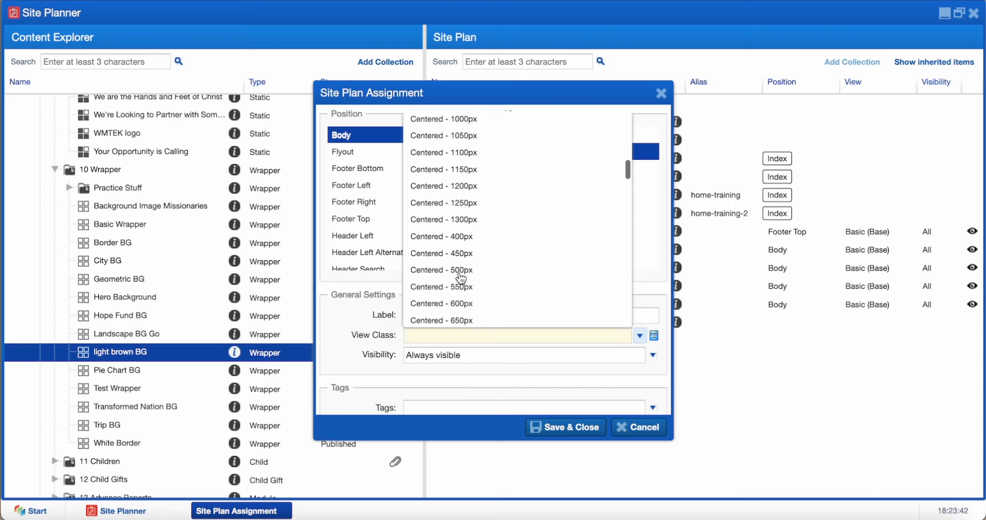
{"action": "left_click", "coordinate": [460, 302]}
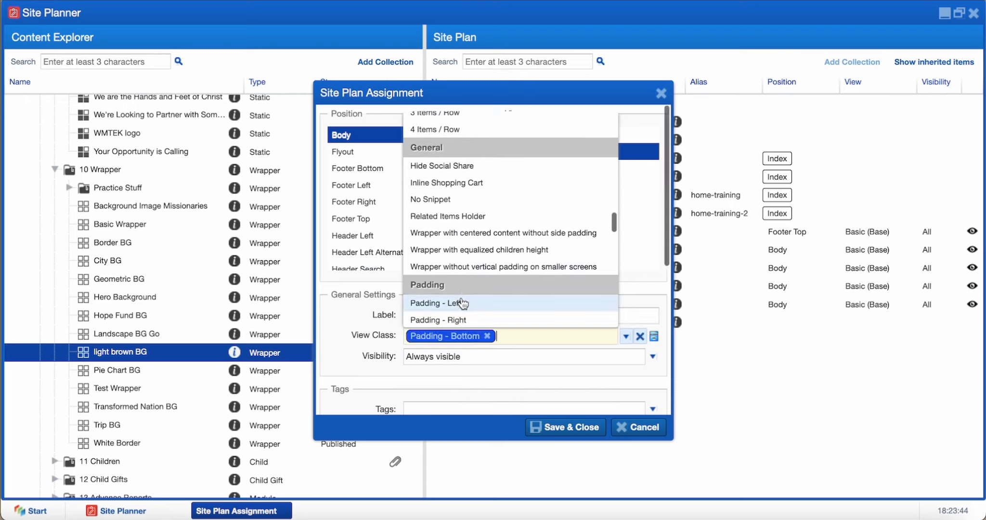
{"action": "scroll", "coordinate": [462, 289], "scroll_direction": "down", "scroll_amount": 2}
{"action": "left_click", "coordinate": [463, 279]}
{"action": "left_click", "coordinate": [463, 276]}
{"action": "scroll", "coordinate": [466, 270], "scroll_direction": "down", "scroll_amount": 2}
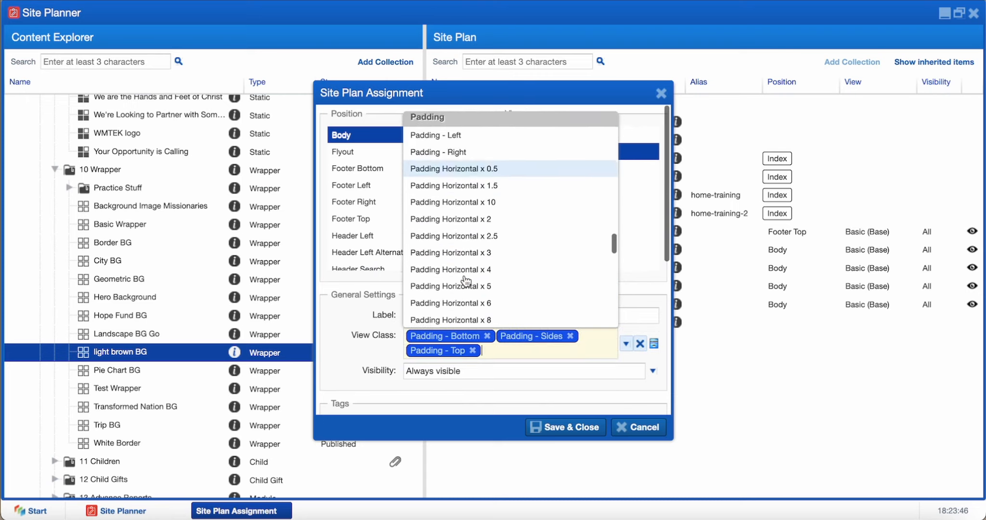
{"action": "left_click", "coordinate": [469, 268]}
{"action": "scroll", "coordinate": [469, 270], "scroll_direction": "down", "scroll_amount": 3}
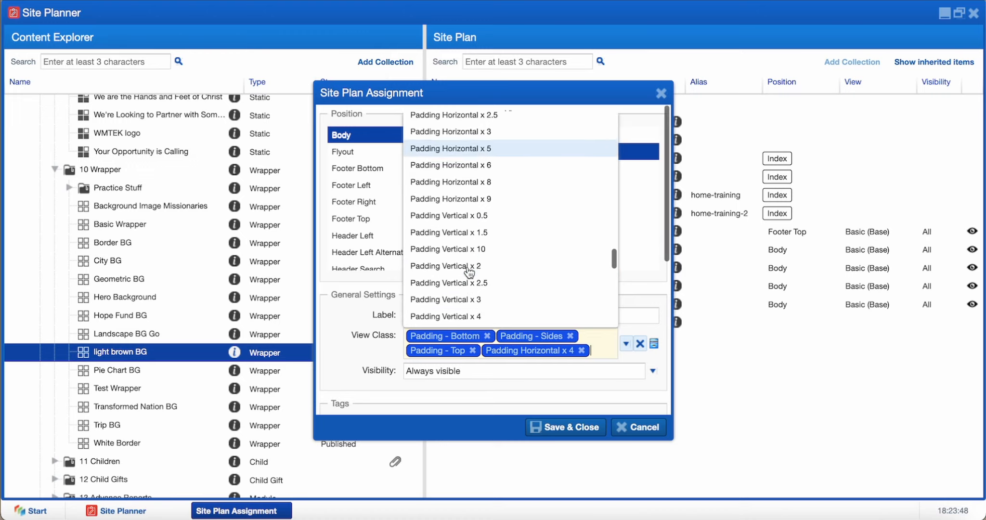
{"action": "left_click", "coordinate": [477, 301]}
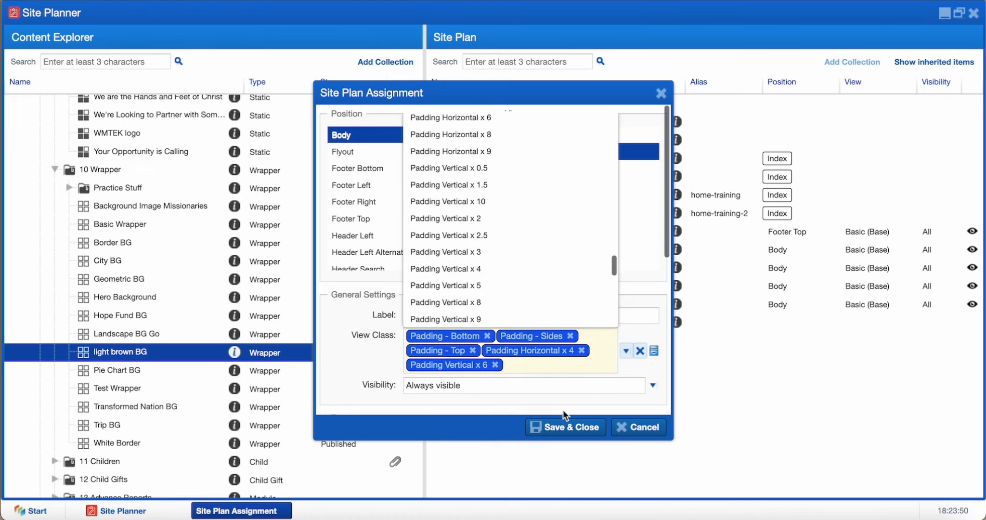
{"action": "left_click", "coordinate": [568, 427]}
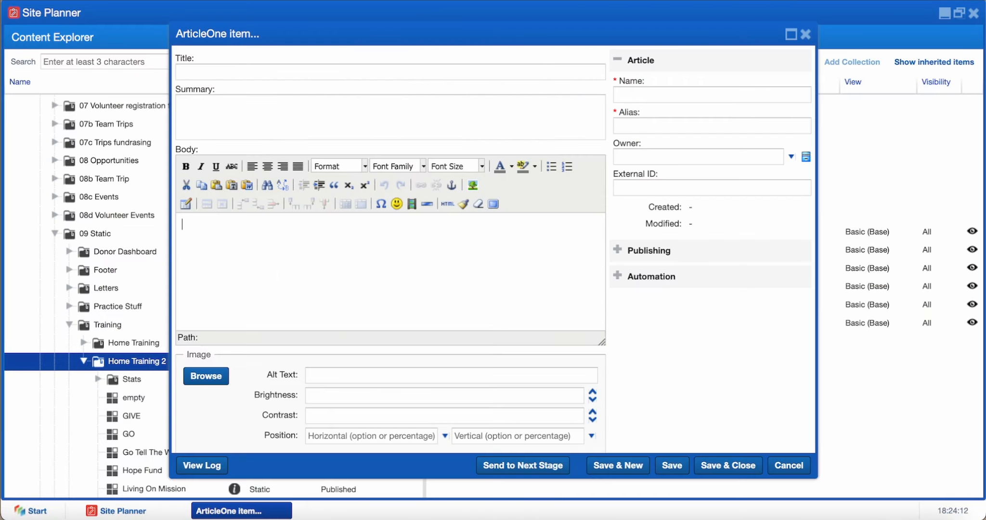
Create a static item titled "Find A Trip" in the Home Training 2 folder and assign it to light brown BG with the Basic (Base) view
{"action": "type", "text": "Find A Trip"}
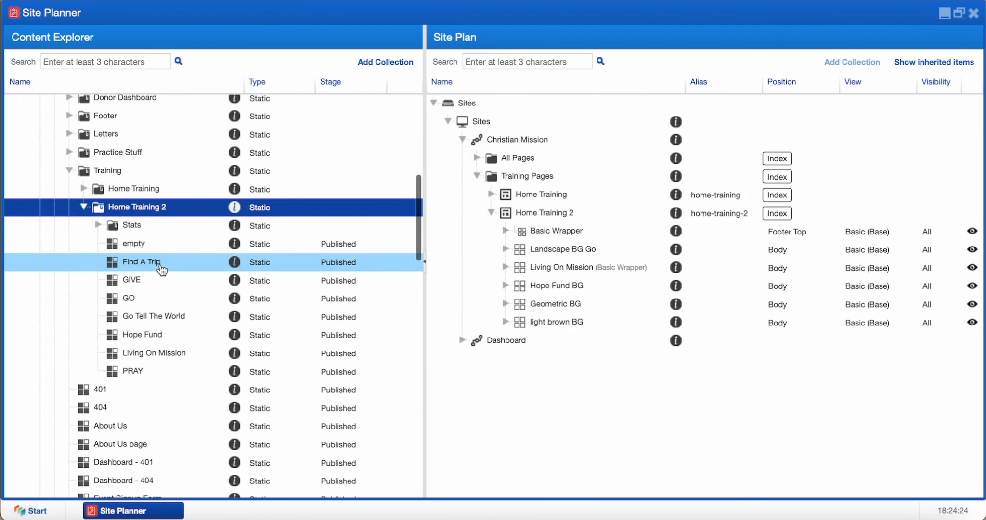
{"action": "left_click_drag", "start_coordinate": [161, 269], "coordinate": [533, 321]}
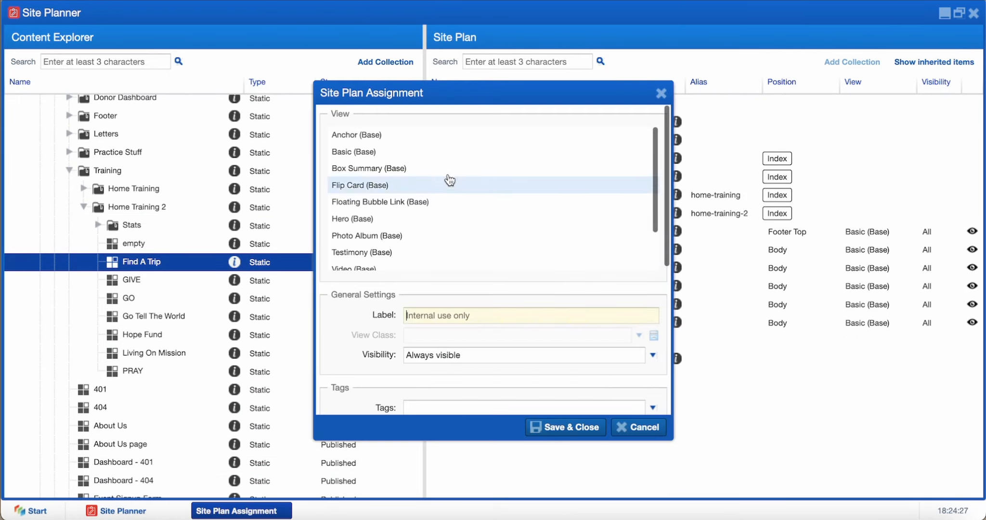
{"action": "left_click", "coordinate": [442, 153]}
Save the Find A Trip assignment with the Text Center, White and H3 view classes and check the heading on the page
{"action": "left_click", "coordinate": [484, 342]}
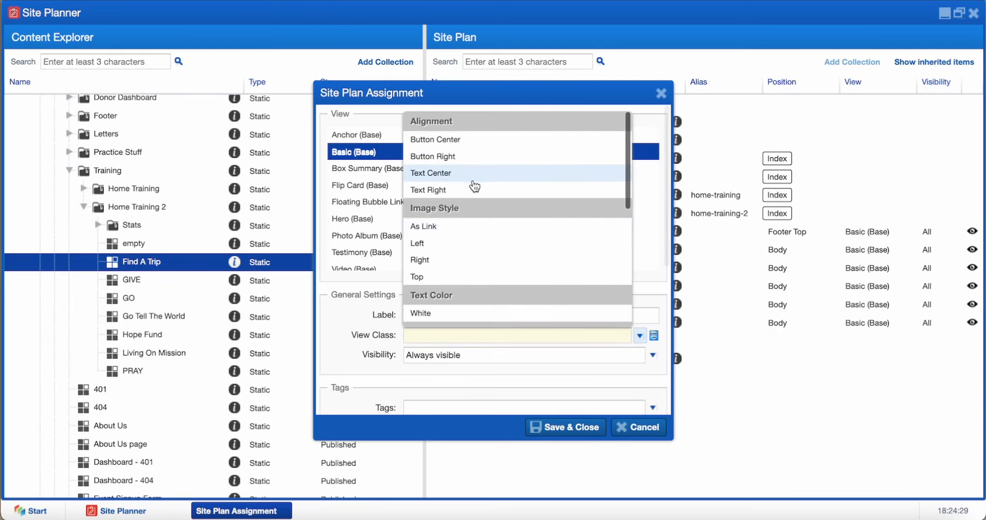
{"action": "left_click", "coordinate": [473, 178]}
{"action": "scroll", "coordinate": [480, 241], "scroll_direction": "down", "scroll_amount": 2}
{"action": "left_click", "coordinate": [479, 236]}
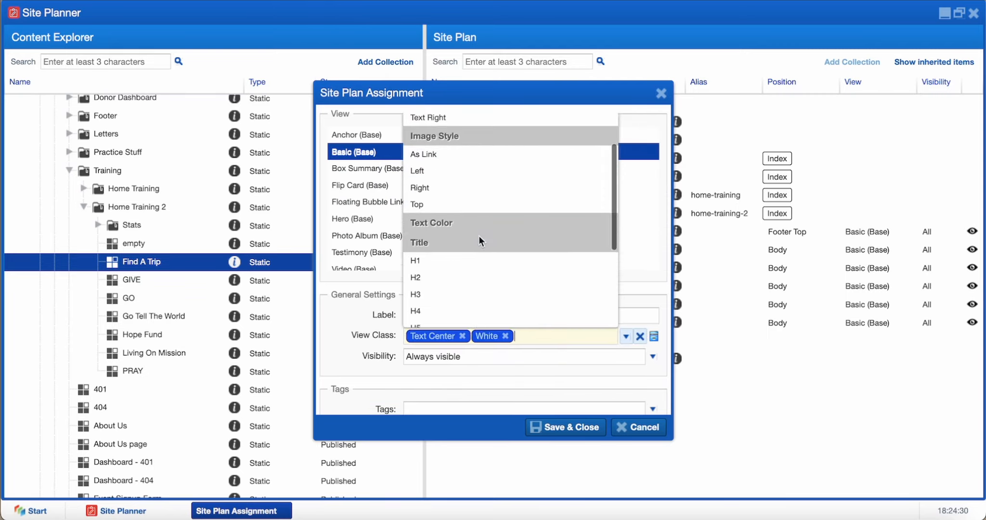
{"action": "scroll", "coordinate": [479, 236], "scroll_direction": "down", "scroll_amount": 2}
{"action": "left_click", "coordinate": [480, 248]}
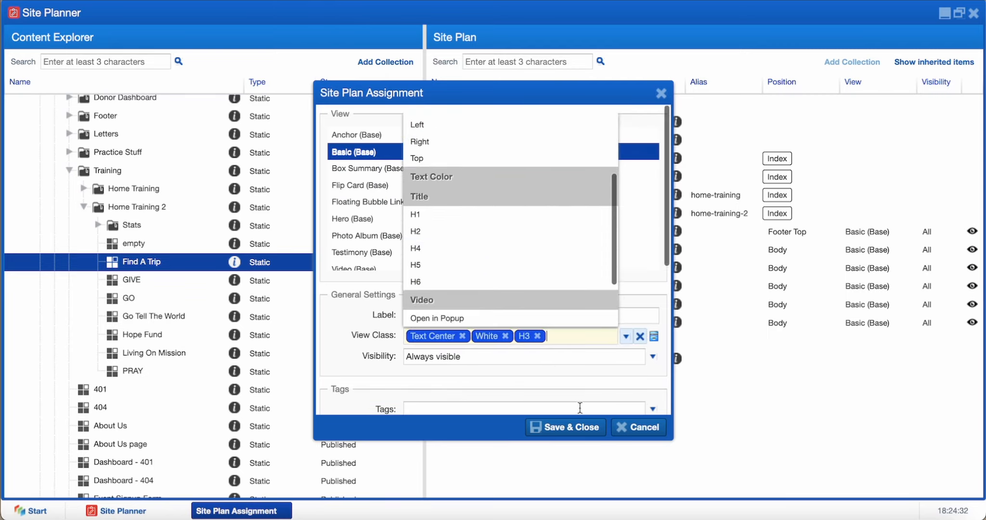
{"action": "left_click", "coordinate": [579, 427]}
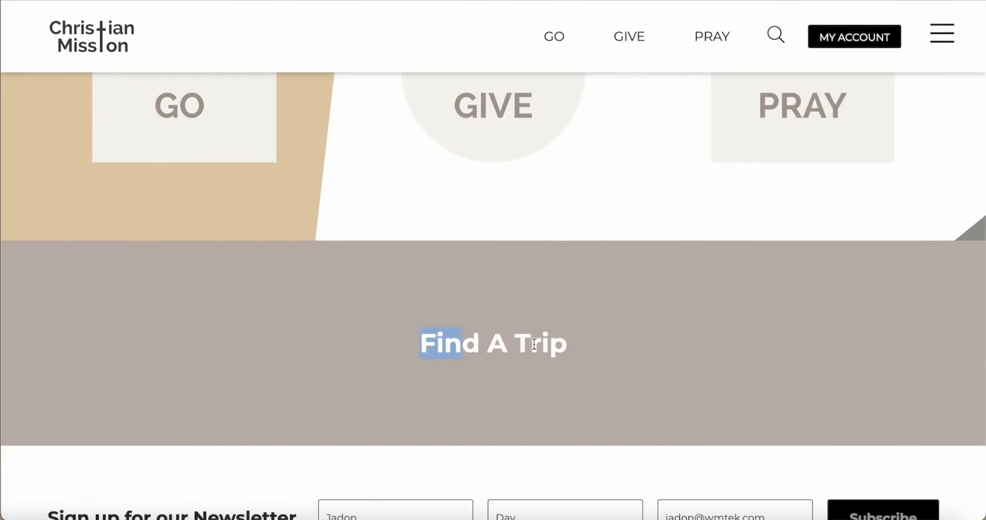
{"action": "left_click", "coordinate": [580, 352]}
{"action": "scroll", "coordinate": [626, 193], "scroll_direction": "down", "scroll_amount": 1}
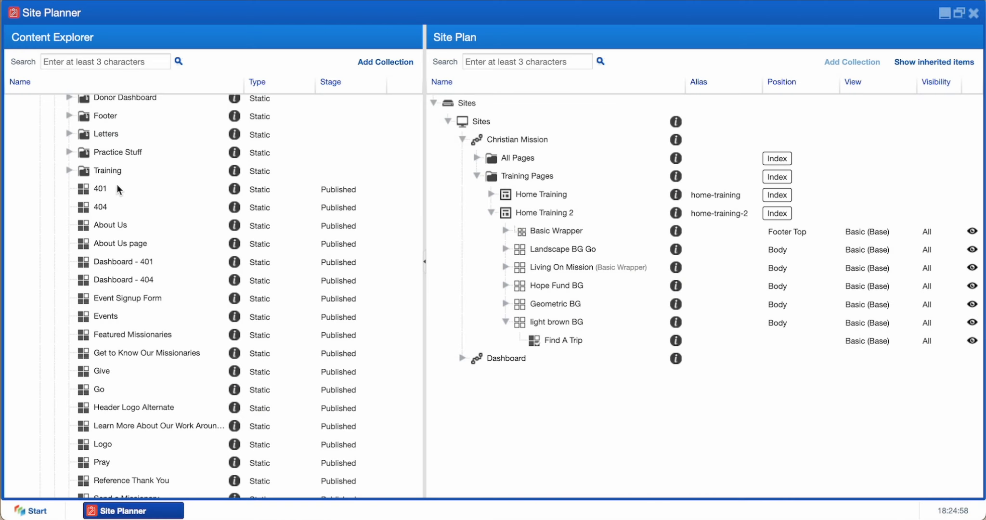
Add a World Map module item with the default view to 02 Modules, name it "World Map - Training" and save it
{"action": "scroll", "coordinate": [143, 167], "scroll_direction": "up", "scroll_amount": 8}
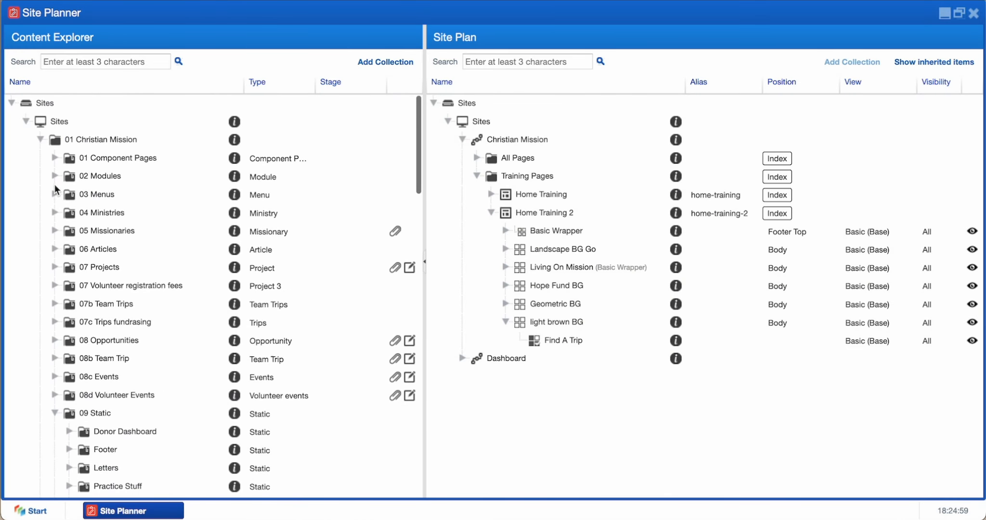
{"action": "left_click", "coordinate": [56, 177]}
{"action": "left_click", "coordinate": [55, 176]}
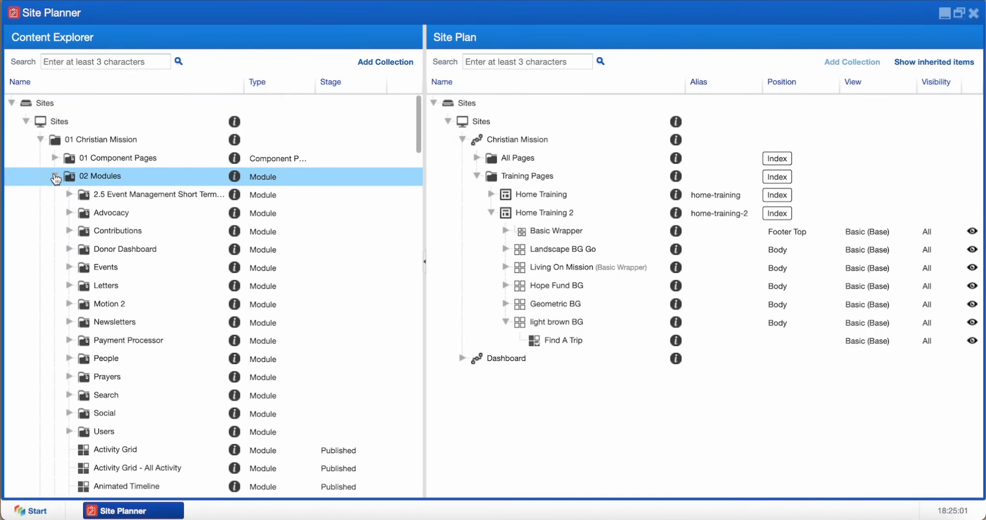
{"action": "right_click", "coordinate": [91, 178]}
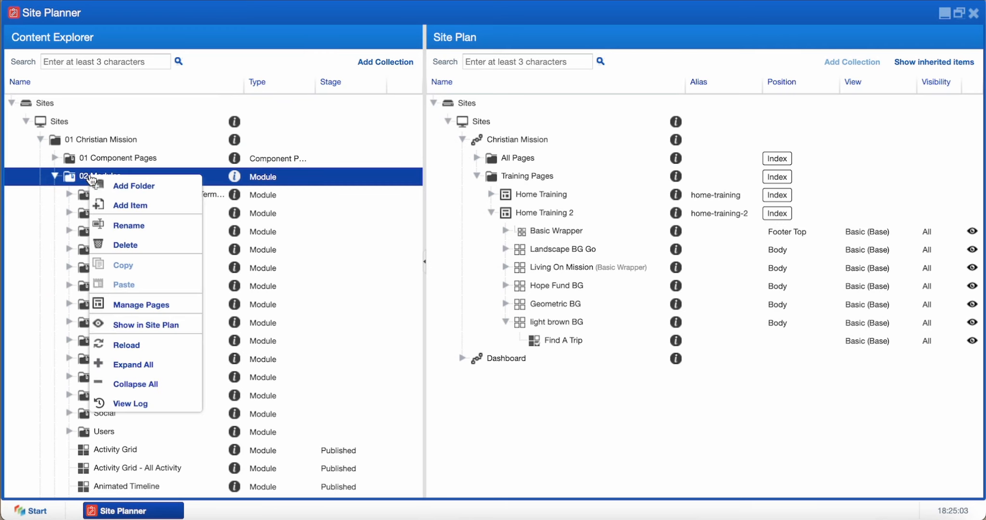
{"action": "left_click", "coordinate": [112, 206]}
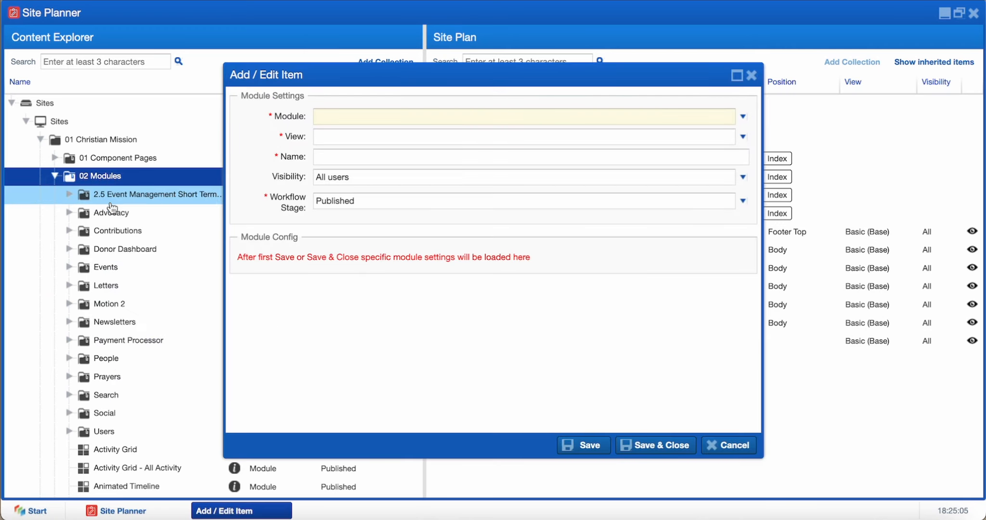
{"action": "type", "text": "World Ma"}
{"action": "left_click", "coordinate": [362, 155]}
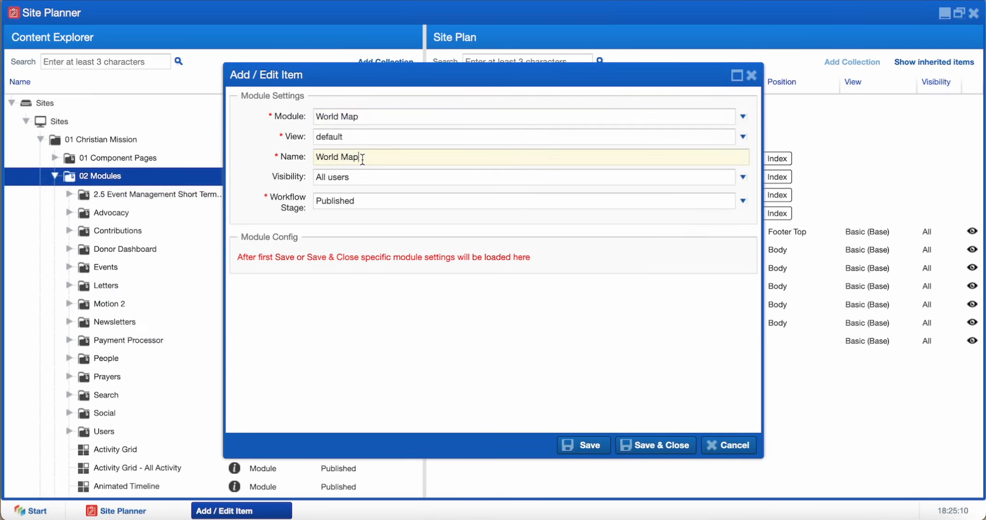
{"action": "type", "text": "- Training"}
{"action": "left_click", "coordinate": [590, 446]}
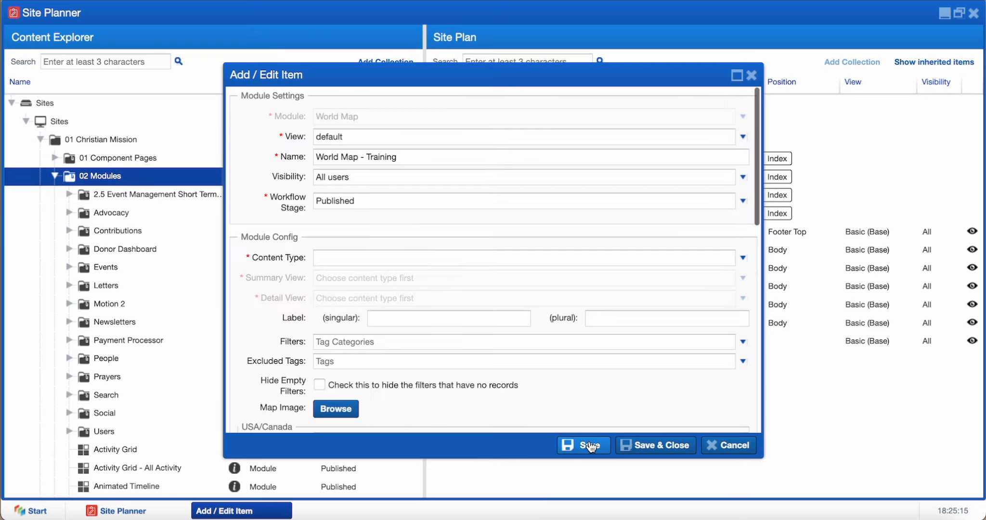
Set the world map module's content type to Project, its summary view to Box Summary (Base) and its detail view to Detail (Base)
{"action": "scroll", "coordinate": [564, 371], "scroll_direction": "down", "scroll_amount": 3}
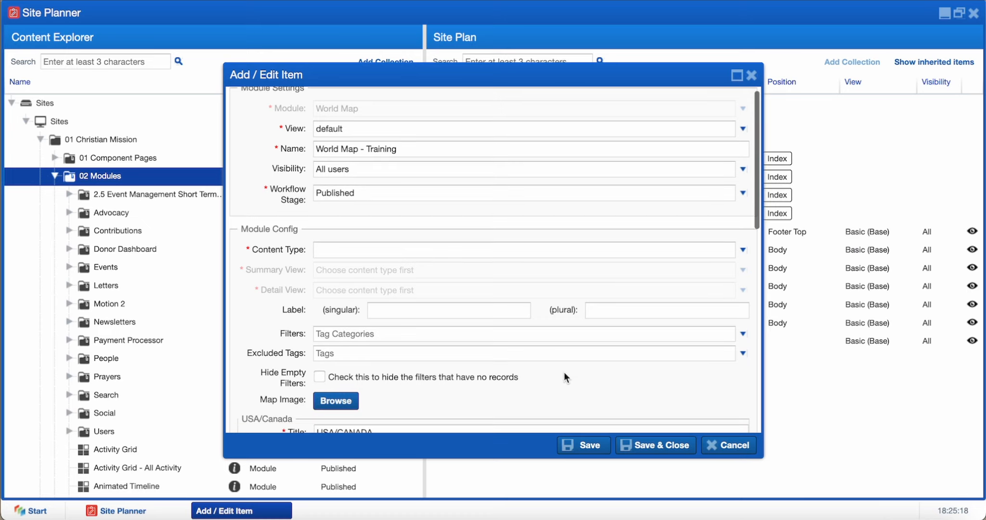
{"action": "scroll", "coordinate": [499, 402], "scroll_direction": "down", "scroll_amount": 15}
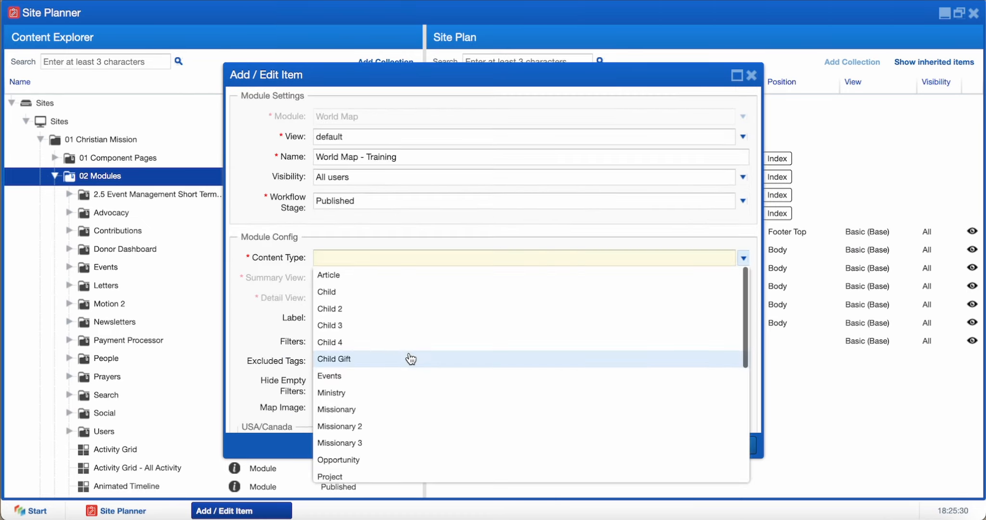
{"action": "scroll", "coordinate": [408, 356], "scroll_direction": "down", "scroll_amount": 5}
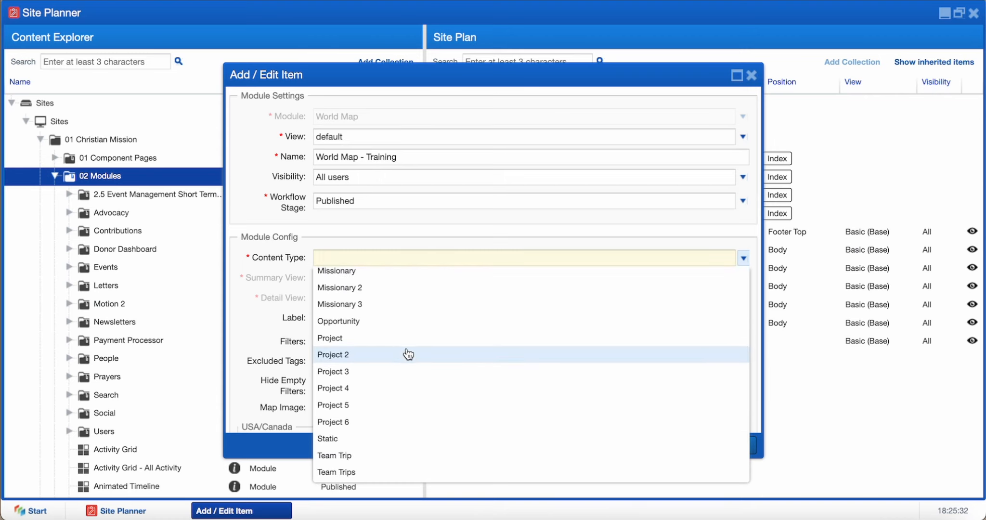
{"action": "scroll", "coordinate": [408, 354], "scroll_direction": "down", "scroll_amount": 1}
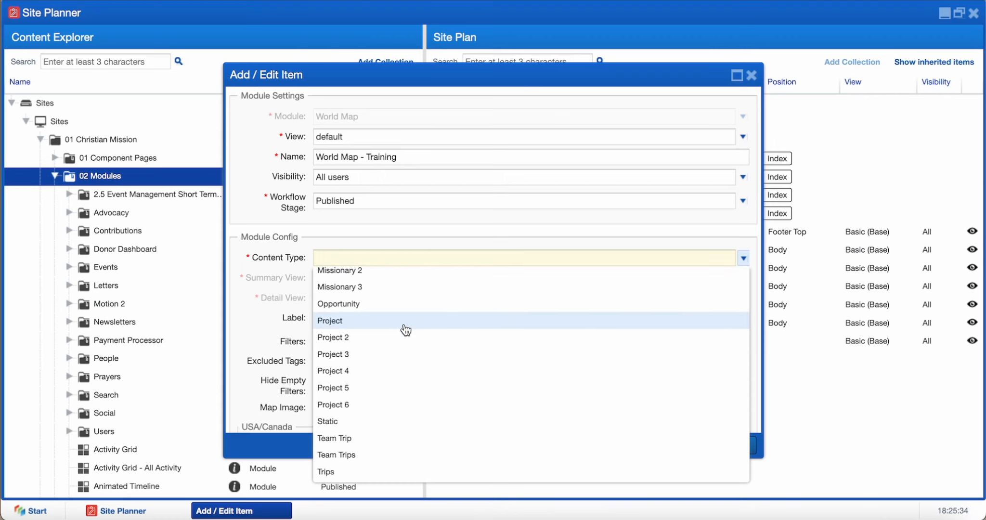
{"action": "left_click", "coordinate": [405, 325]}
{"action": "left_click", "coordinate": [407, 277]}
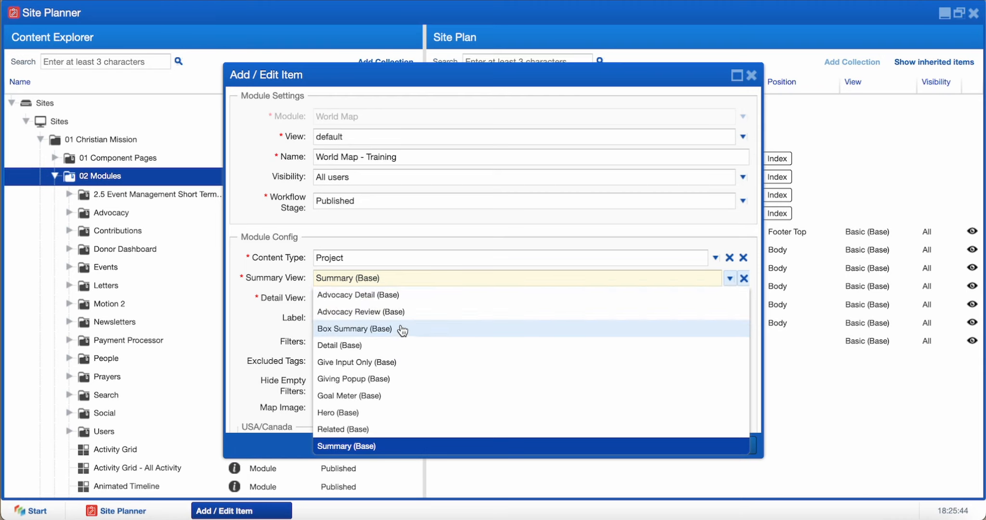
{"action": "left_click", "coordinate": [401, 330]}
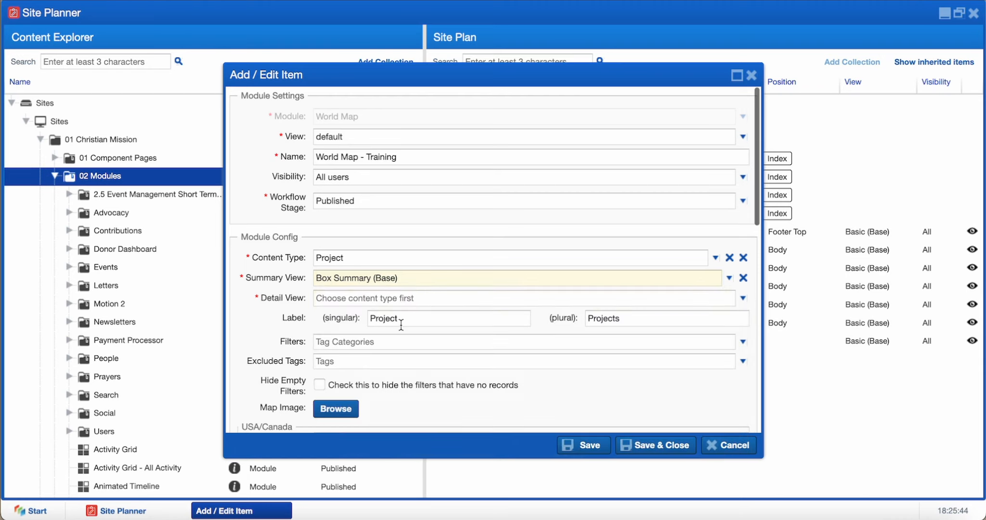
{"action": "left_click", "coordinate": [394, 295]}
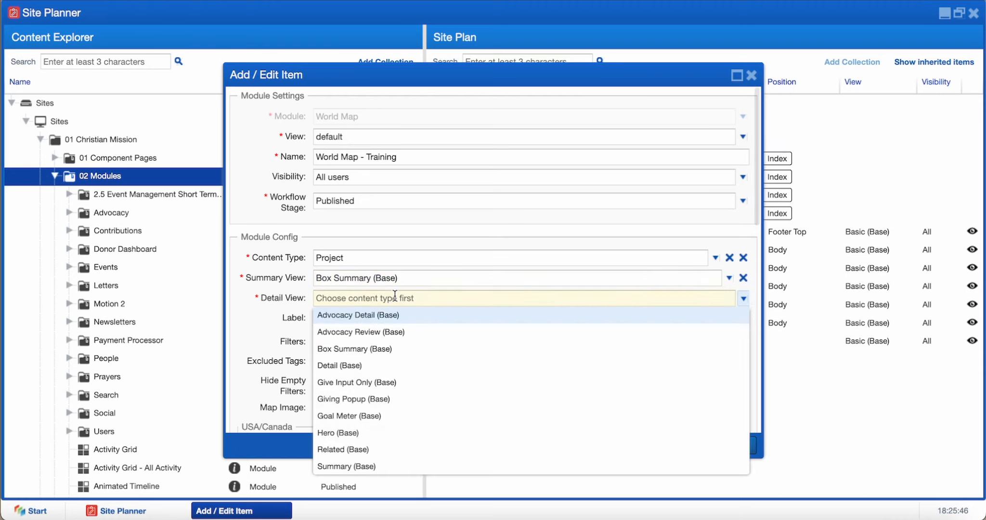
{"action": "left_click", "coordinate": [397, 366]}
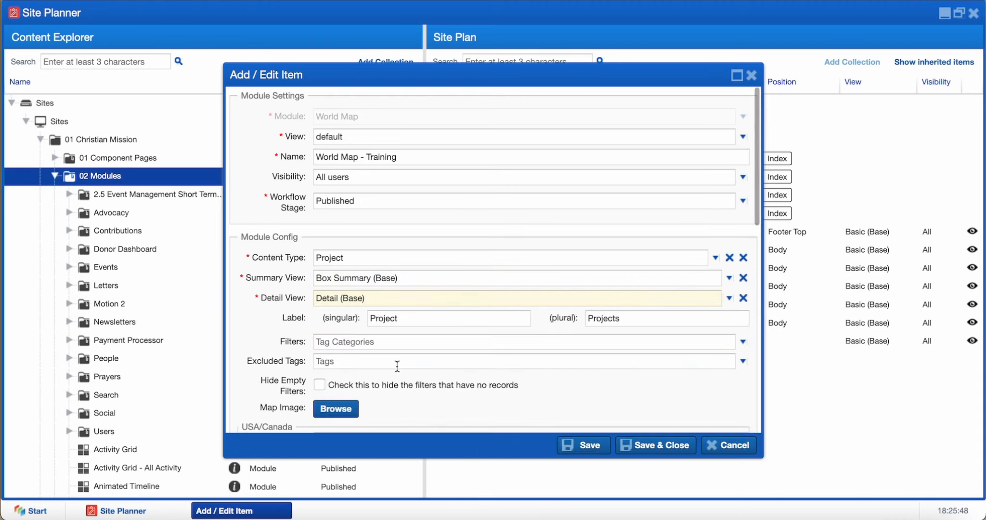
Choose the map image for the World Map - Training module from the file manager
{"action": "scroll", "coordinate": [337, 293], "scroll_direction": "down", "scroll_amount": 3}
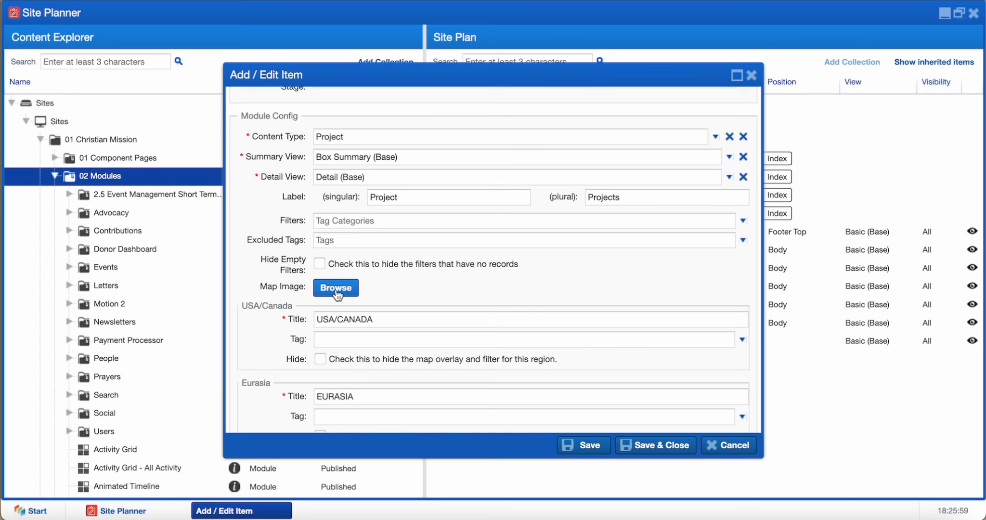
{"action": "left_click", "coordinate": [336, 289]}
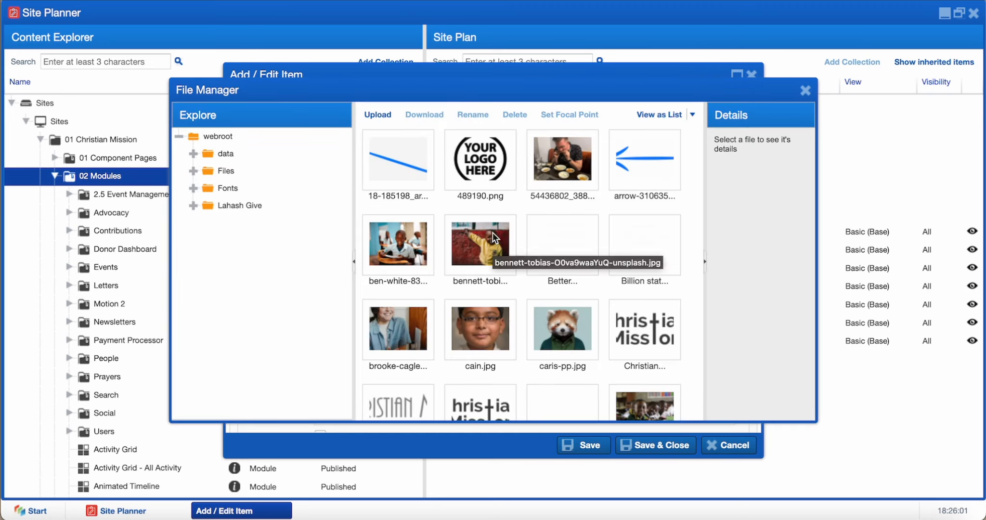
{"action": "scroll", "coordinate": [476, 169], "scroll_direction": "down", "scroll_amount": 10}
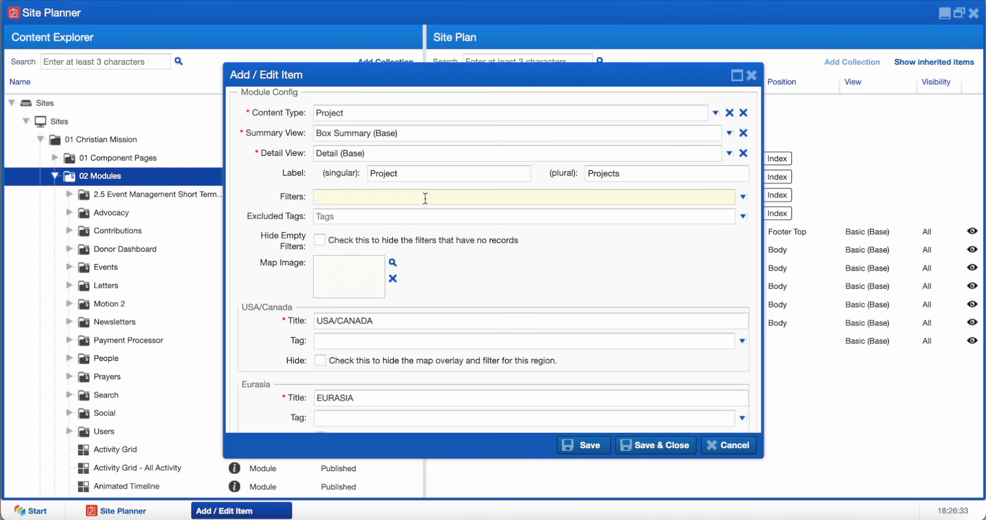
Add Events, Group Size and Regions as the module's tag category filters
{"action": "left_click", "coordinate": [423, 196]}
{"action": "left_click", "coordinate": [423, 214]}
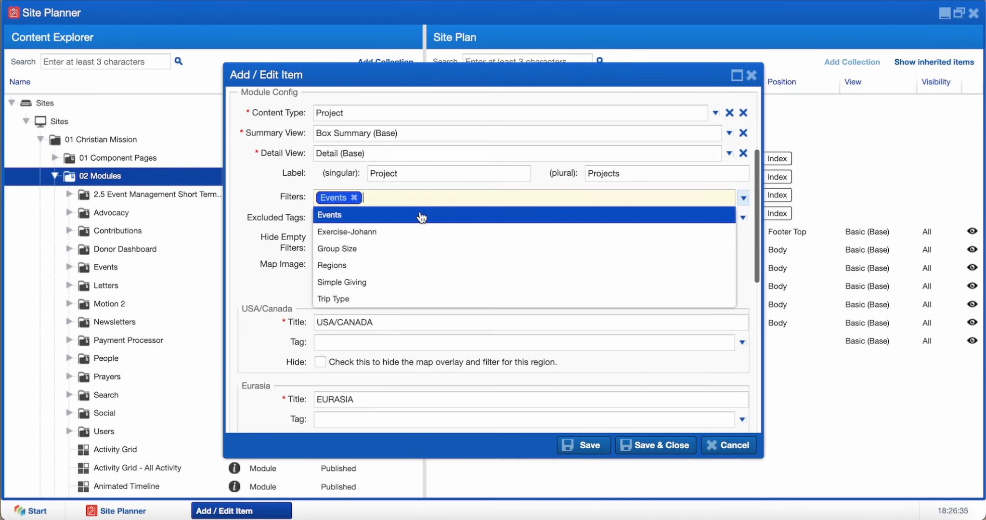
{"action": "left_click", "coordinate": [418, 231]}
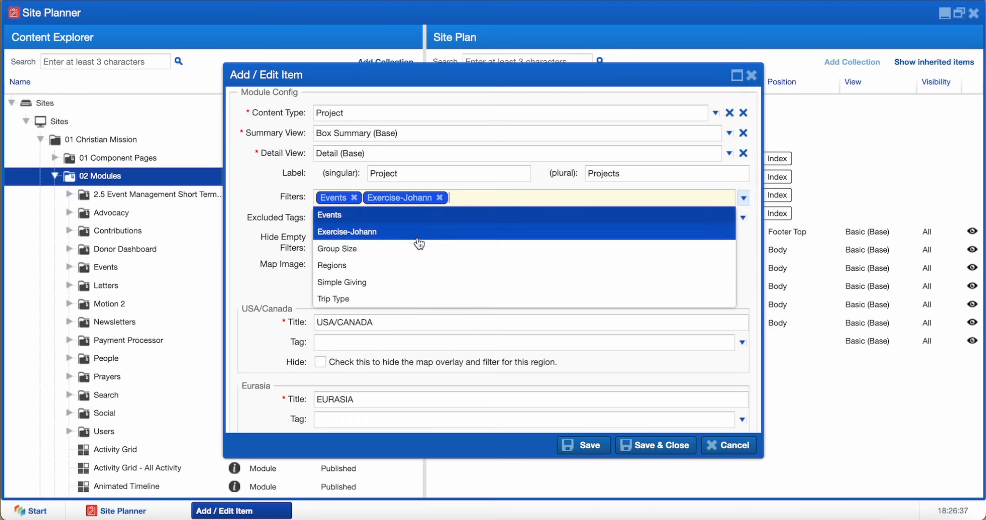
{"action": "left_click", "coordinate": [413, 232]}
{"action": "left_click", "coordinate": [414, 249]}
{"action": "left_click", "coordinate": [410, 265]}
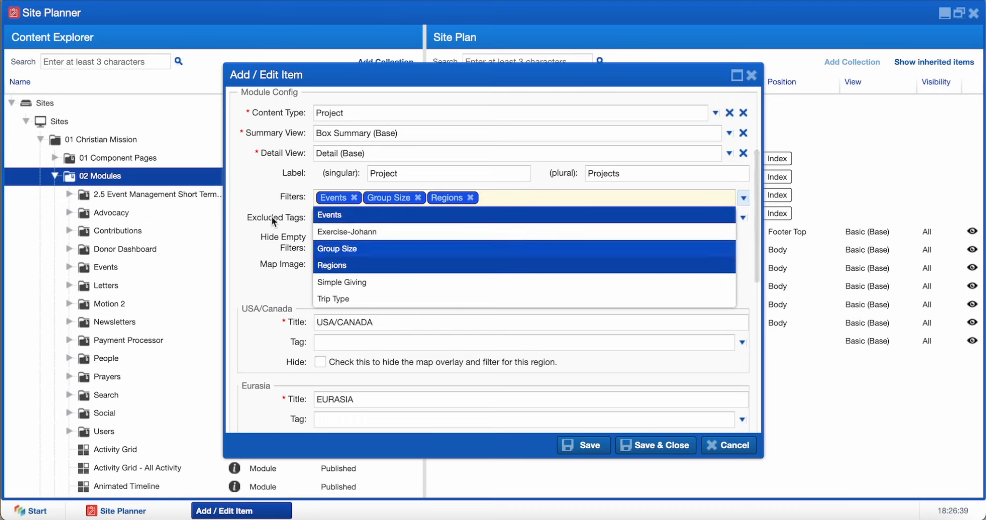
{"action": "left_click", "coordinate": [253, 202]}
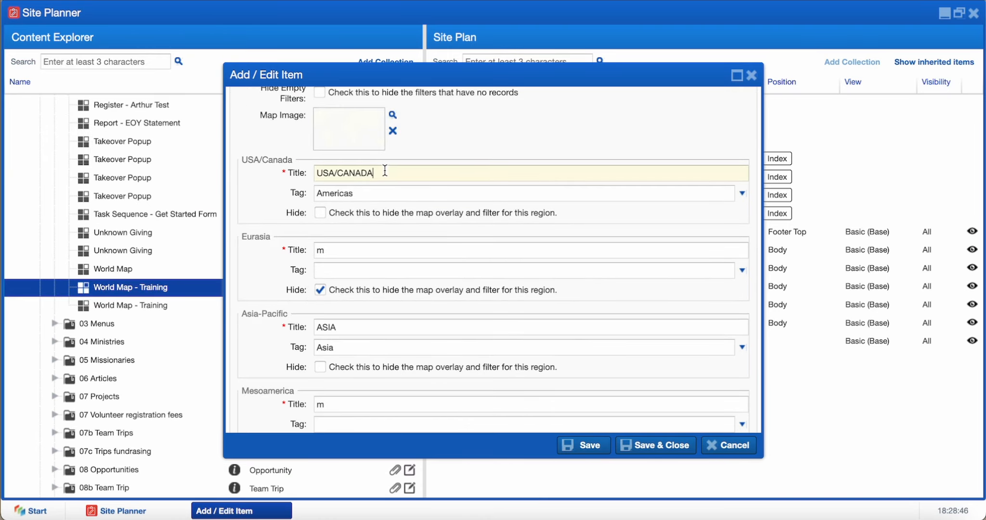
Review the region titles, tags and hide options of World Map - Training, and save and close the module
{"action": "left_click_drag", "start_coordinate": [384, 170], "coordinate": [294, 170]}
{"action": "left_click", "coordinate": [325, 171]}
{"action": "scroll", "coordinate": [327, 183], "scroll_direction": "down", "scroll_amount": 3}
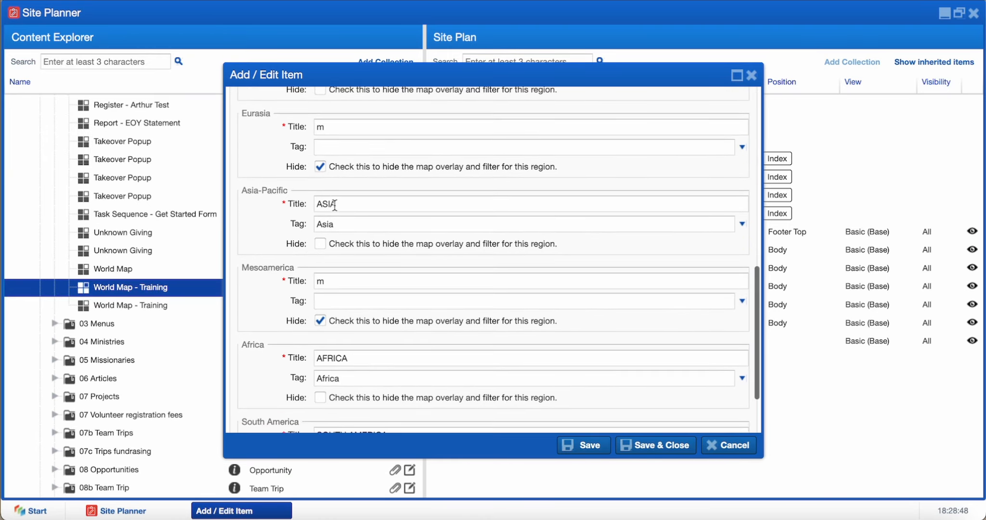
{"action": "scroll", "coordinate": [350, 365], "scroll_direction": "down", "scroll_amount": 3}
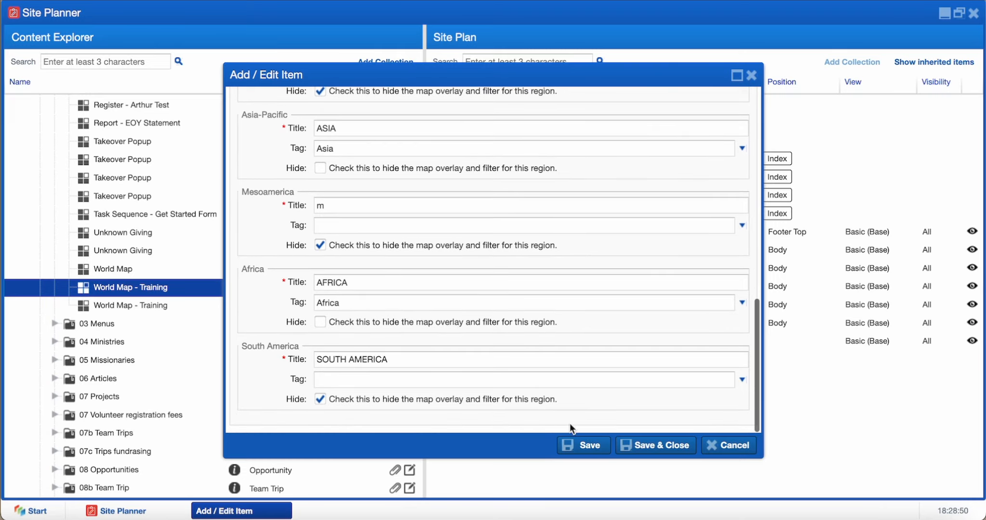
{"action": "left_click", "coordinate": [632, 445]}
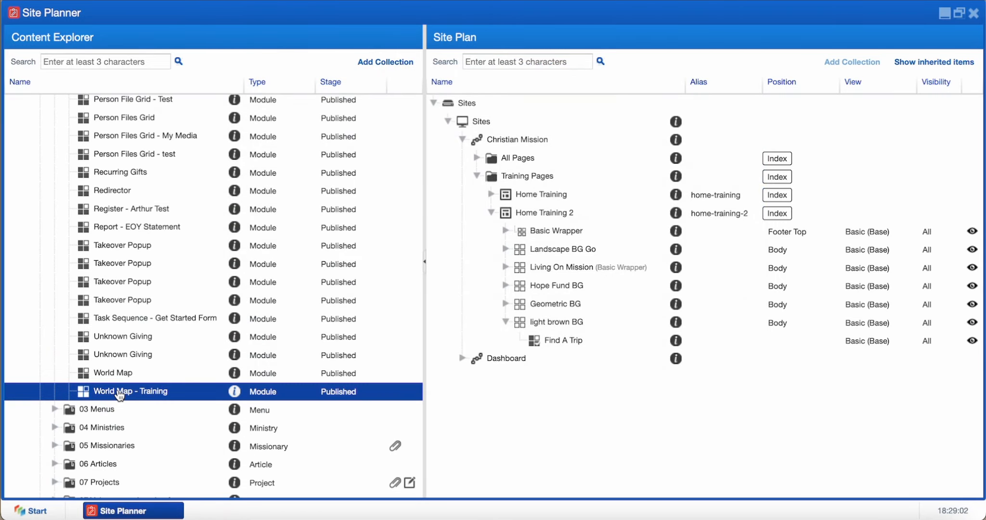
Assign World Map - Training to light brown BG with the Default (Base) view and check the reloaded page
{"action": "left_click_drag", "start_coordinate": [119, 393], "coordinate": [535, 328]}
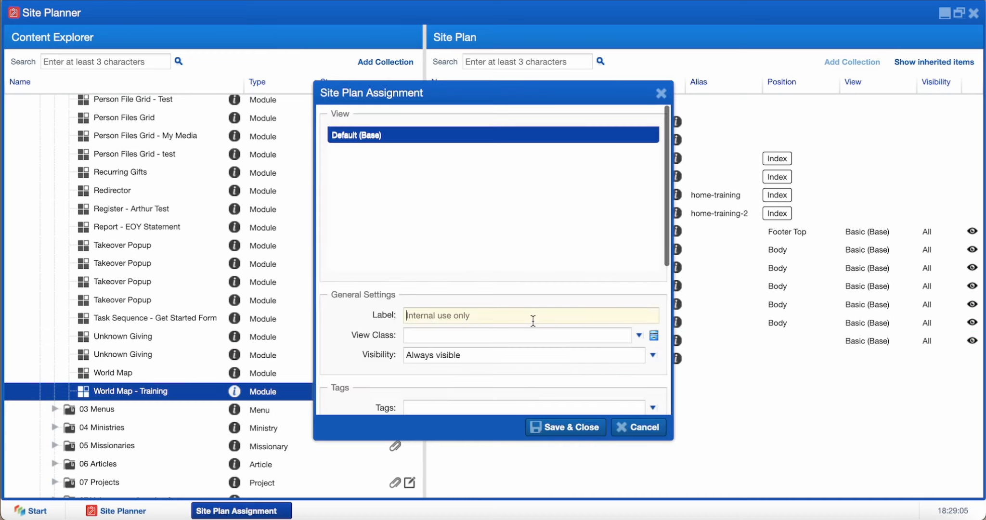
{"action": "left_click", "coordinate": [557, 425]}
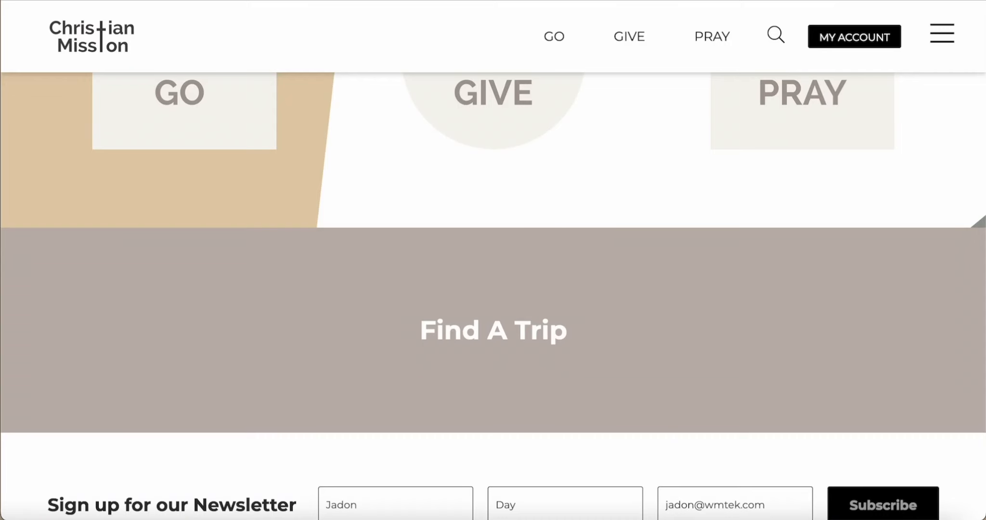
{"action": "key", "text": "super+r"}
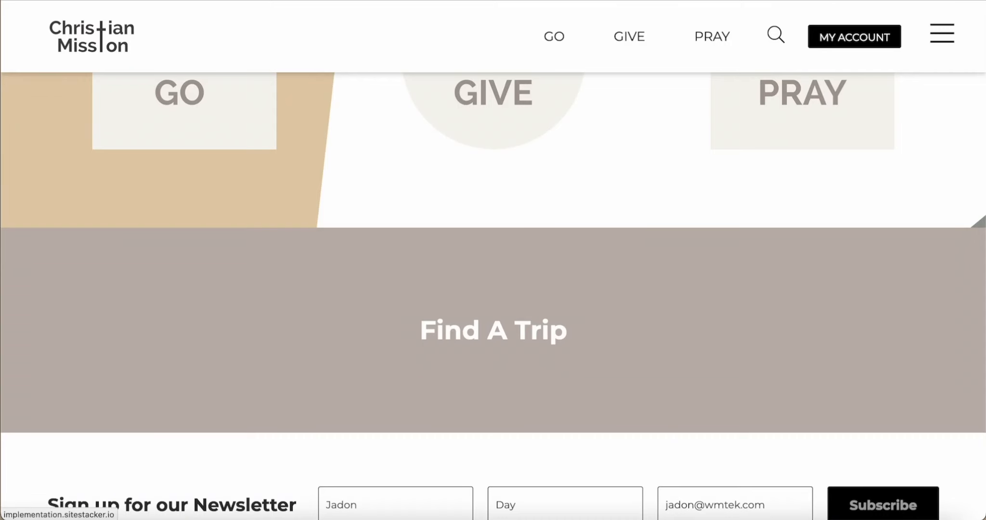
{"action": "scroll", "coordinate": [345, 192], "scroll_direction": "down", "scroll_amount": 5}
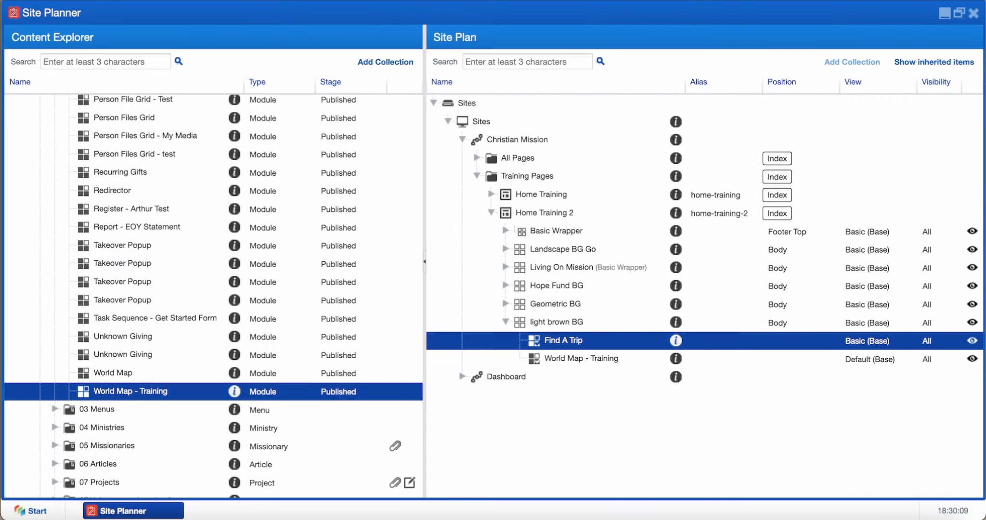
Open the Find A Trip item under light brown BG for editing and place the cursor in its body
{"action": "right_click", "coordinate": [550, 342]}
{"action": "left_click", "coordinate": [572, 349]}
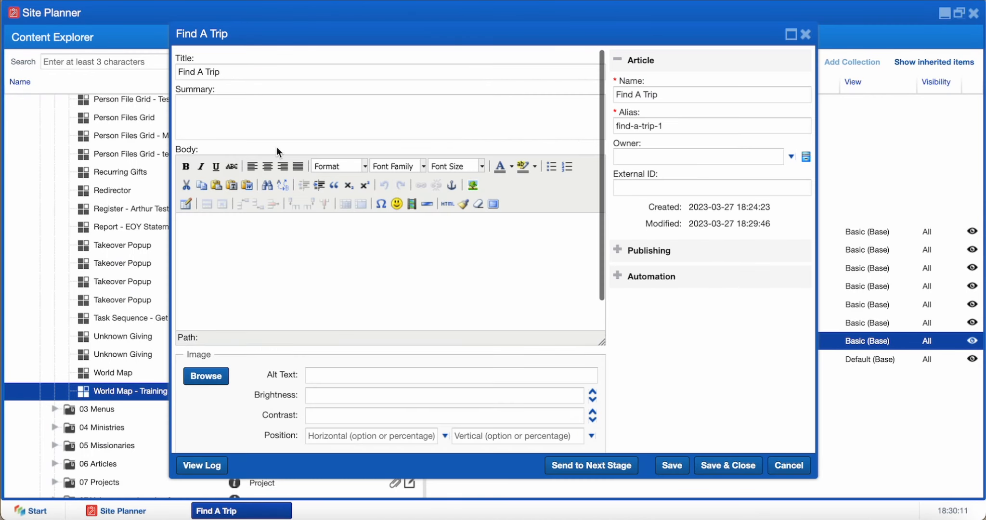
{"action": "left_click", "coordinate": [272, 229]}
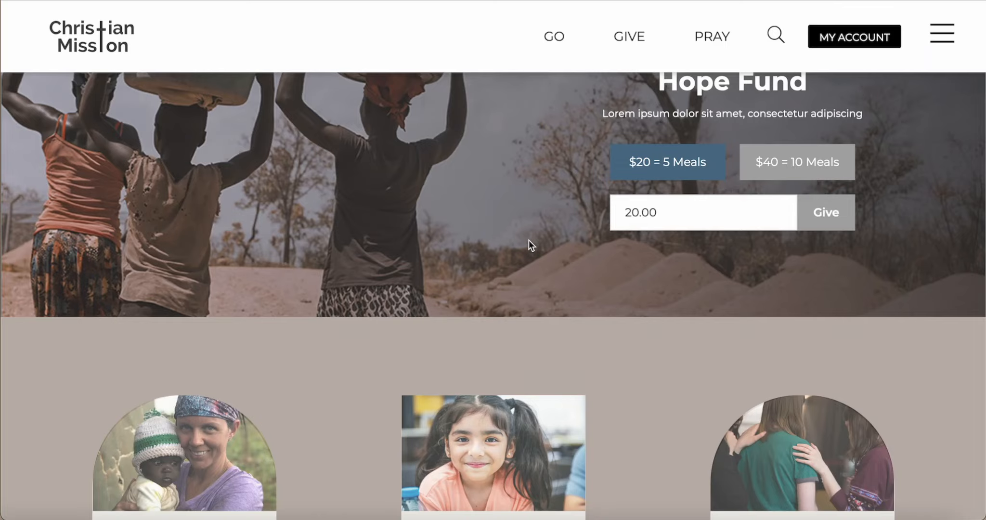
Examine the GO, GIVE and PRAY section and the Find A Trip world map on the page
{"action": "scroll", "coordinate": [528, 239], "scroll_direction": "down", "scroll_amount": 7}
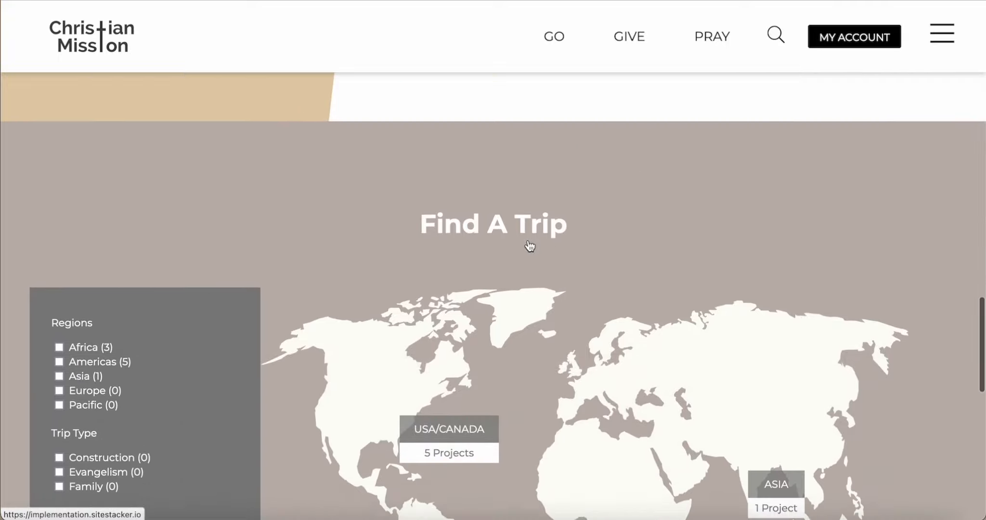
{"action": "scroll", "coordinate": [529, 246], "scroll_direction": "up", "scroll_amount": 8}
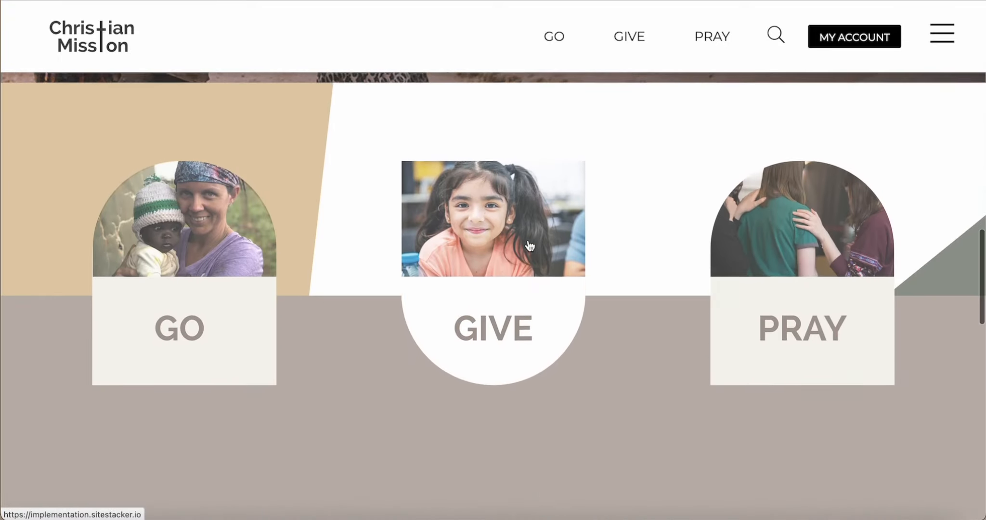
{"action": "scroll", "coordinate": [529, 246], "scroll_direction": "down", "scroll_amount": 10}
{"action": "scroll", "coordinate": [711, 255], "scroll_direction": "down", "scroll_amount": 10}
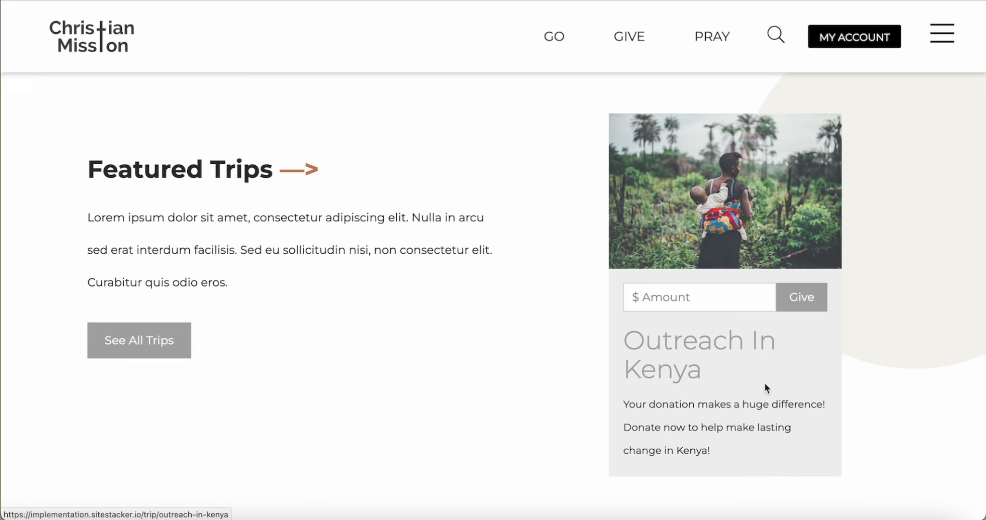
Switch to the Adobe XD home page design and draw an artboard about 1366 by 739 below the Featured Trips section
{"action": "scroll", "coordinate": [462, 221], "scroll_direction": "left", "scroll_amount": 1}
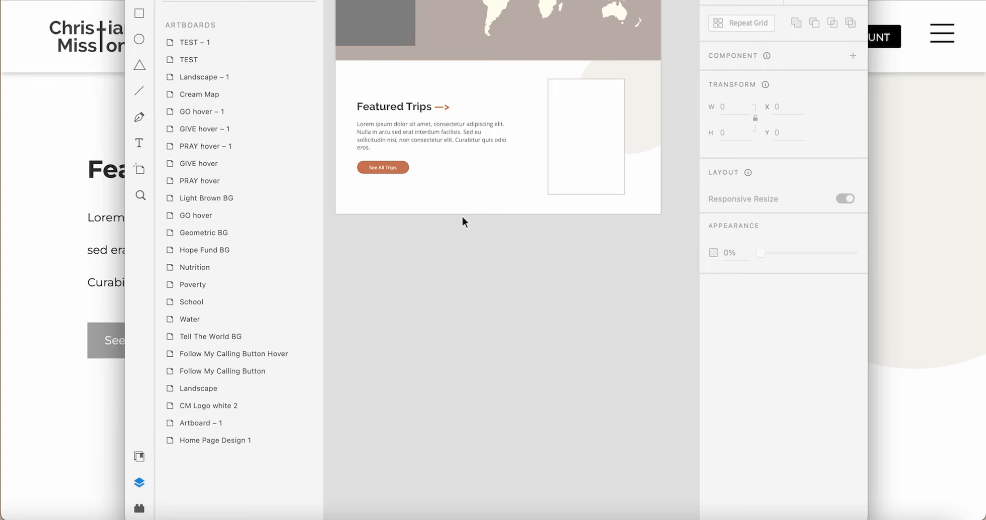
{"action": "key", "text": "a"}
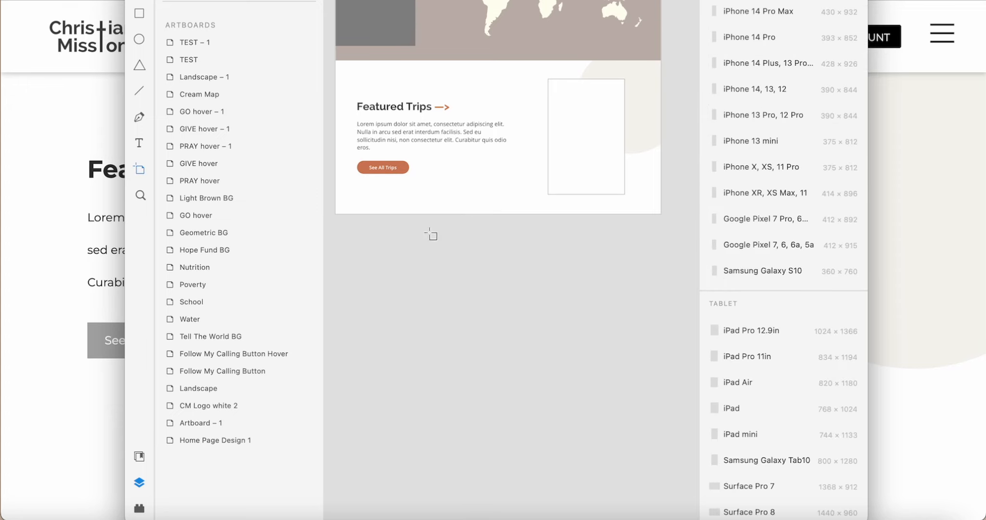
{"action": "mouse_move", "coordinate": [338, 230]}
{"action": "left_mouse_down"}
{"action": "mouse_move", "coordinate": [688, 389]}
{"action": "mouse_move", "coordinate": [663, 402]}
{"action": "left_mouse_up"}
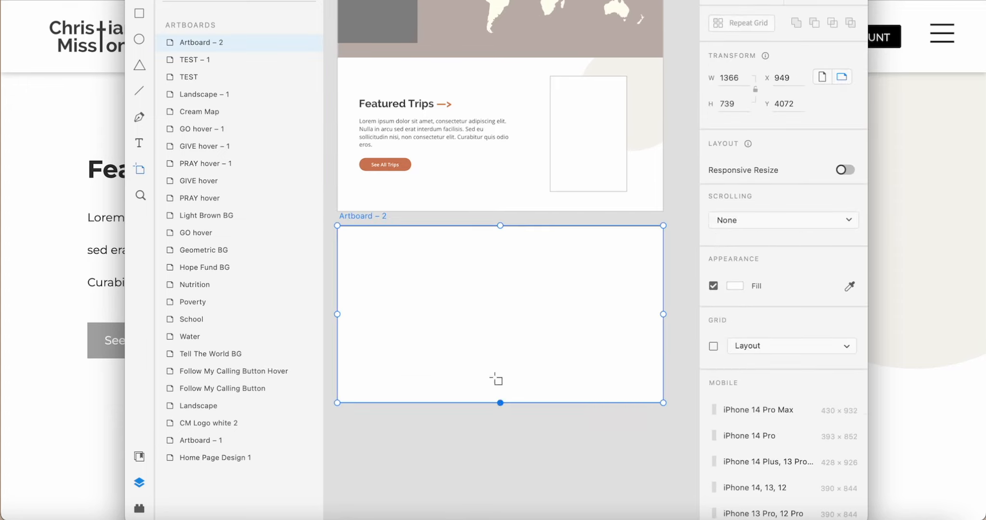
{"action": "key", "text": "v"}
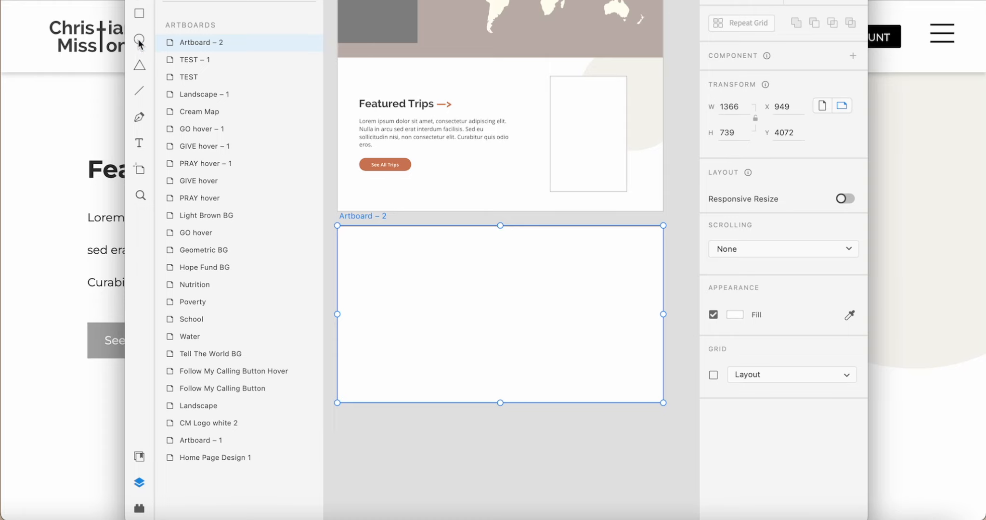
Draw a 456 by 456 circle overlapping the new artboard's upper-right corner, at about X 1034 and Y -60
{"action": "left_click_drag", "start_coordinate": [668, 216], "coordinate": [559, 326]}
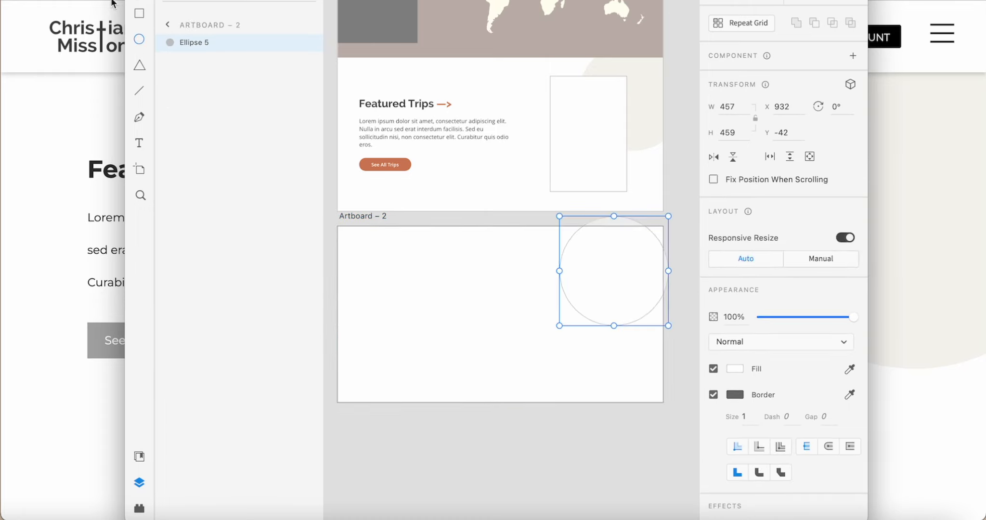
{"action": "left_click", "coordinate": [740, 107]}
{"action": "left_click", "coordinate": [739, 130]}
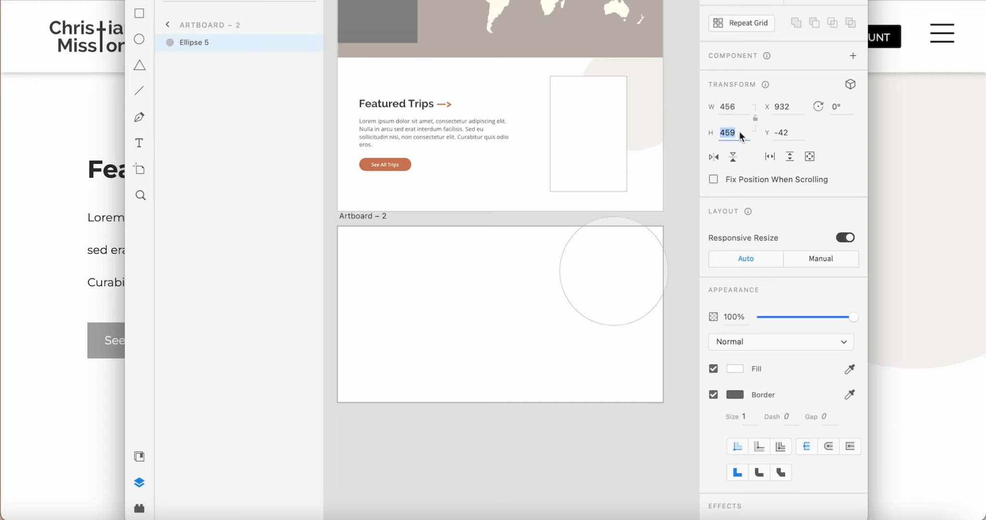
{"action": "key", "text": "BackSpace"}
{"action": "type", "text": "456"}
{"action": "key", "text": "Return"}
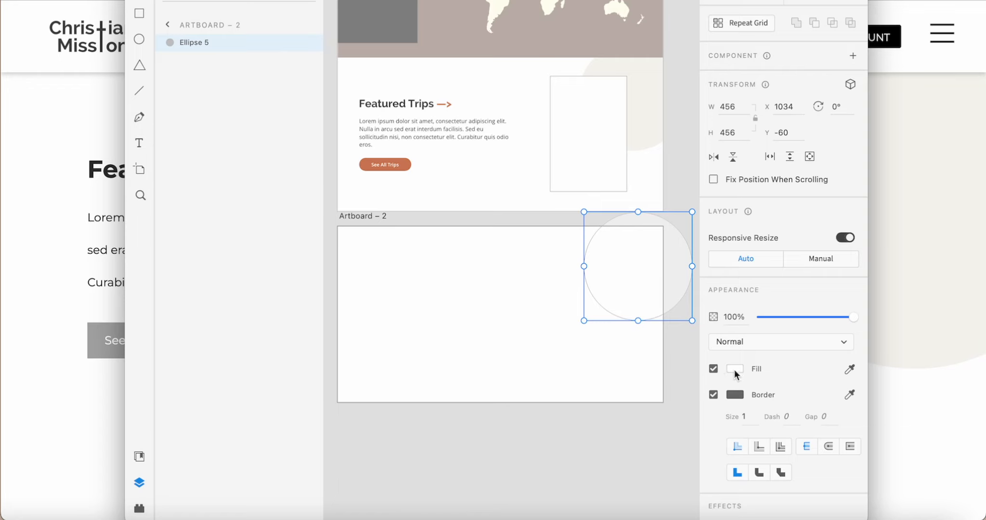
Fill the new circle with the off-white colour sampled from the existing Featured Trips circle and remove its border
{"action": "left_click", "coordinate": [734, 369]}
{"action": "left_click", "coordinate": [705, 429]}
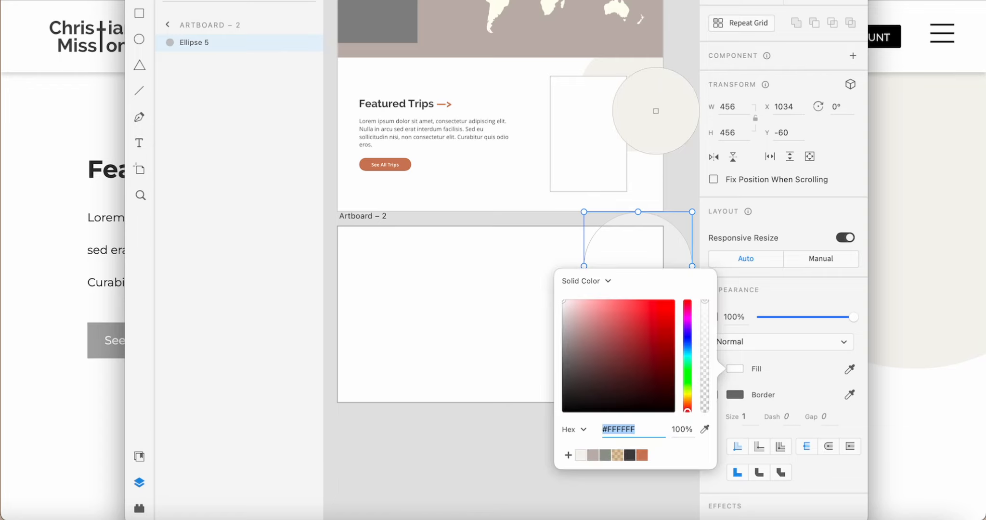
{"action": "left_click", "coordinate": [656, 110]}
{"action": "left_click", "coordinate": [713, 398]}
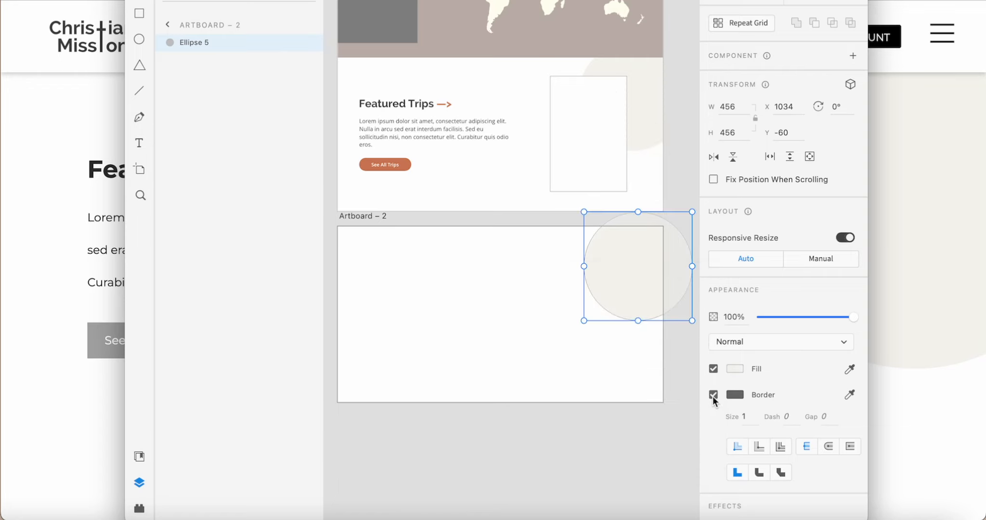
{"action": "left_click", "coordinate": [712, 396]}
{"action": "left_click", "coordinate": [683, 370]}
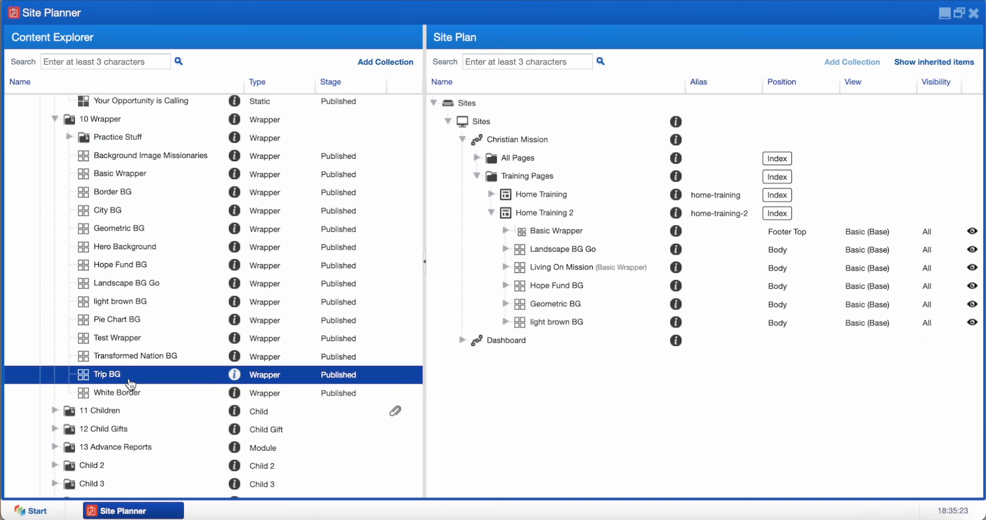
Assign the Trip BG wrapper to Home Training 2 in the Body position with the Basic (Base) view and the Disable Background Resize class
{"action": "left_click_drag", "start_coordinate": [115, 375], "coordinate": [519, 212]}
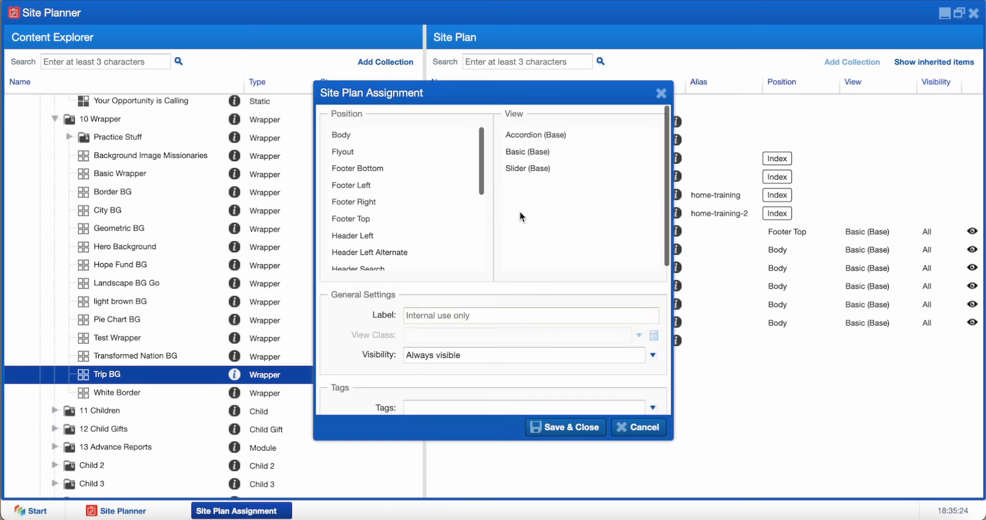
{"action": "left_click", "coordinate": [436, 137]}
{"action": "left_click", "coordinate": [527, 152]}
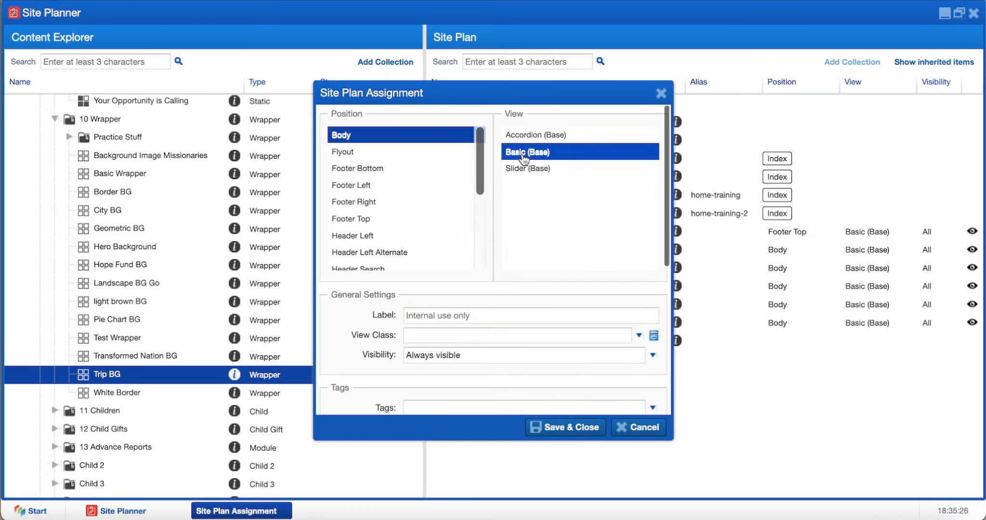
{"action": "left_click", "coordinate": [467, 337]}
{"action": "scroll", "coordinate": [464, 255], "scroll_direction": "down", "scroll_amount": 3}
{"action": "left_click", "coordinate": [469, 247]}
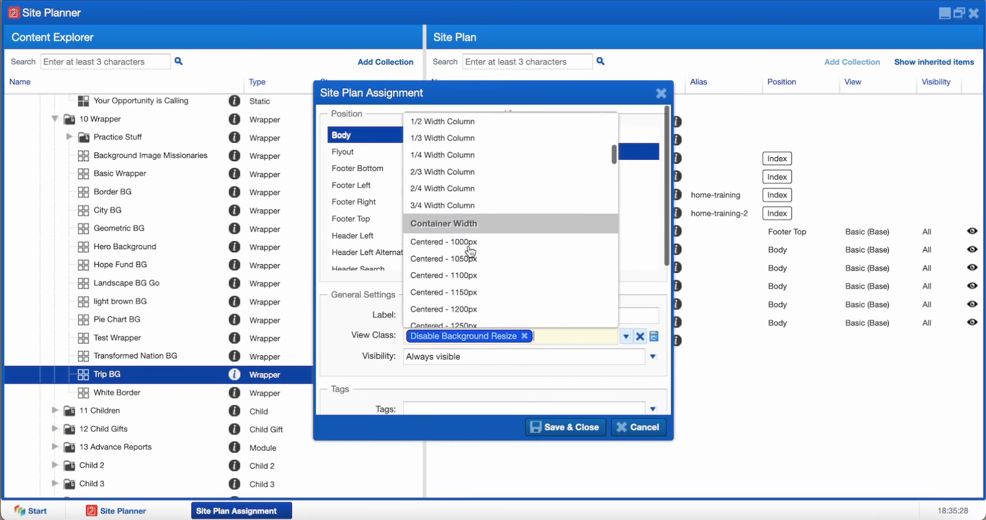
Give Trip BG top, bottom and side padding with Padding Horizontal x 4 and Padding Vertical x 4, and save the assignment
{"action": "scroll", "coordinate": [470, 250], "scroll_direction": "down", "scroll_amount": 10}
{"action": "left_click", "coordinate": [467, 281]}
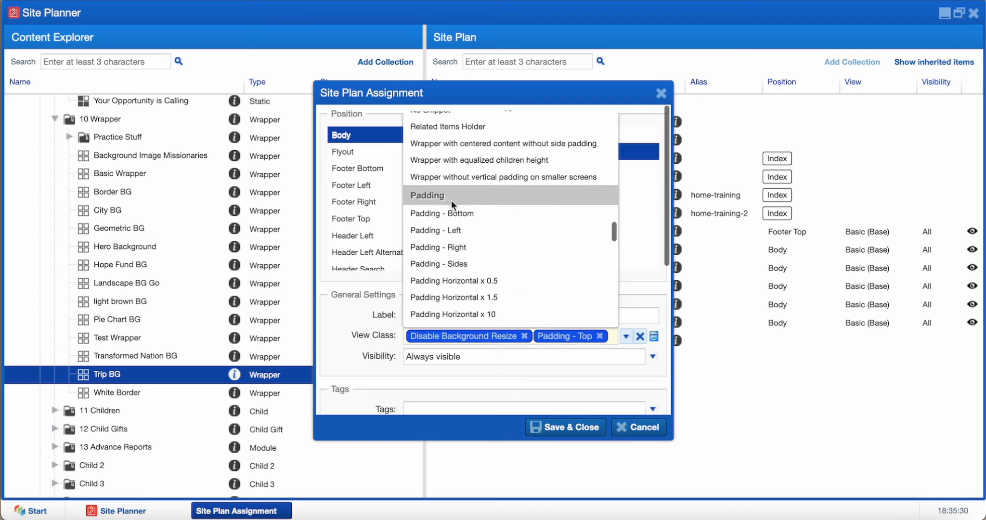
{"action": "left_click", "coordinate": [451, 214]}
{"action": "left_click", "coordinate": [450, 247]}
{"action": "scroll", "coordinate": [462, 265], "scroll_direction": "down", "scroll_amount": 3}
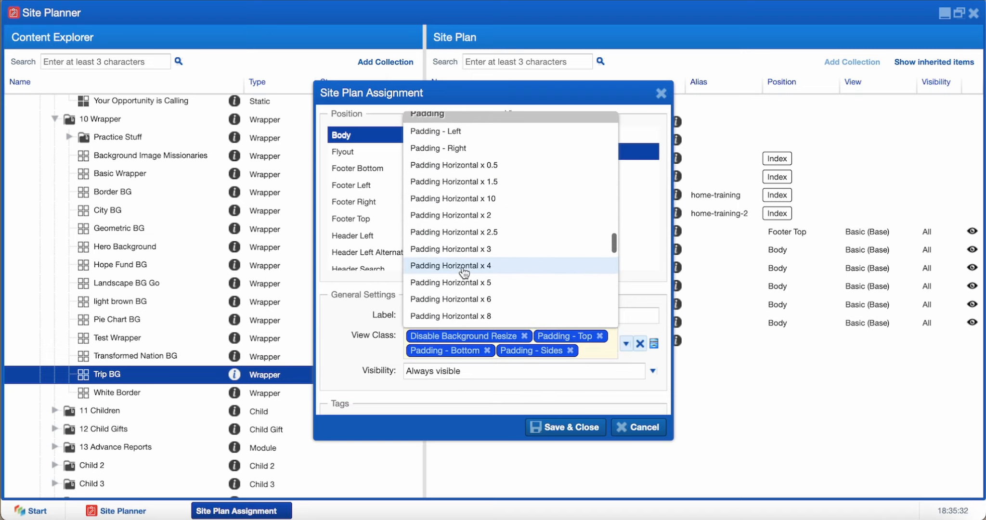
{"action": "left_click", "coordinate": [465, 266]}
{"action": "scroll", "coordinate": [464, 269], "scroll_direction": "down", "scroll_amount": 3}
{"action": "left_click", "coordinate": [464, 284]}
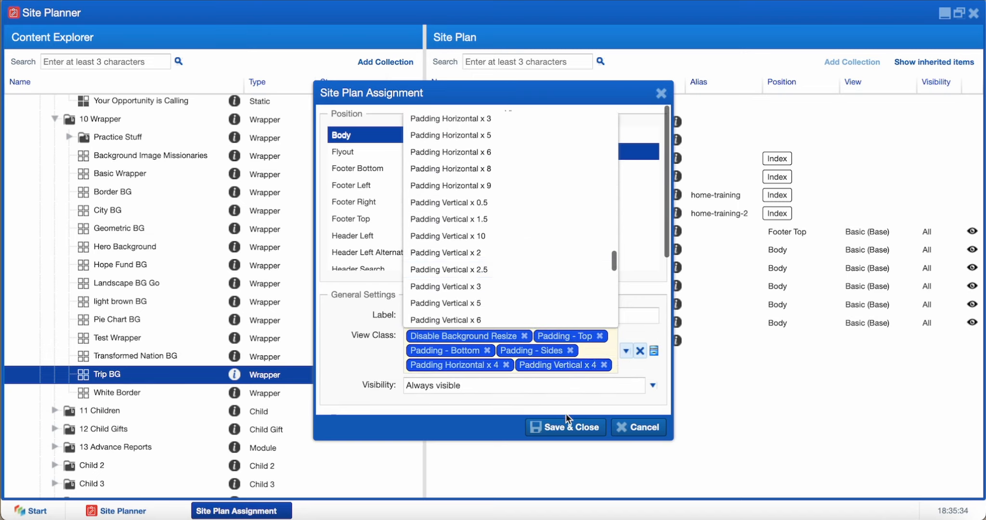
{"action": "left_click", "coordinate": [567, 425]}
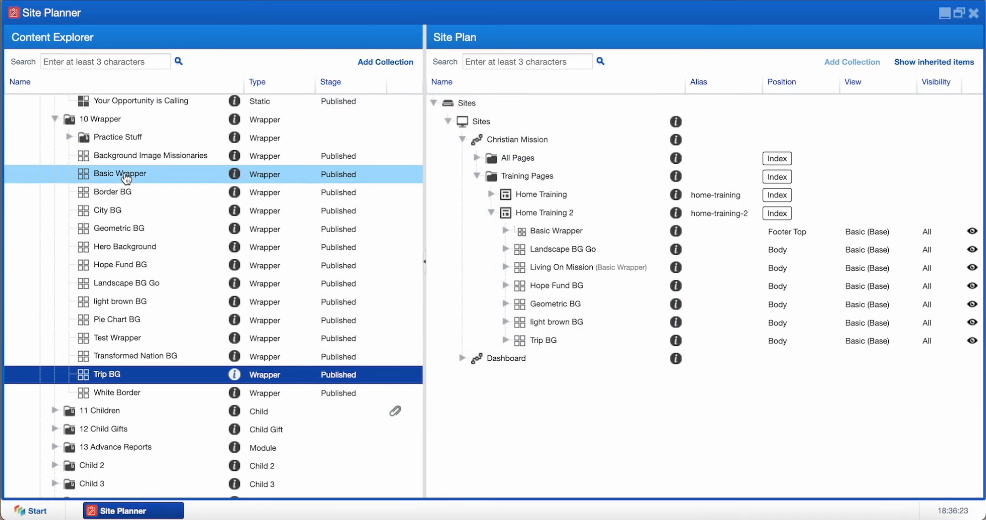
Nest a Basic Wrapper inside Trip BG for the Featured Trips text, using the Basic (Base) view with Padding - Top and Padding - Left
{"action": "left_click_drag", "start_coordinate": [124, 178], "coordinate": [550, 338]}
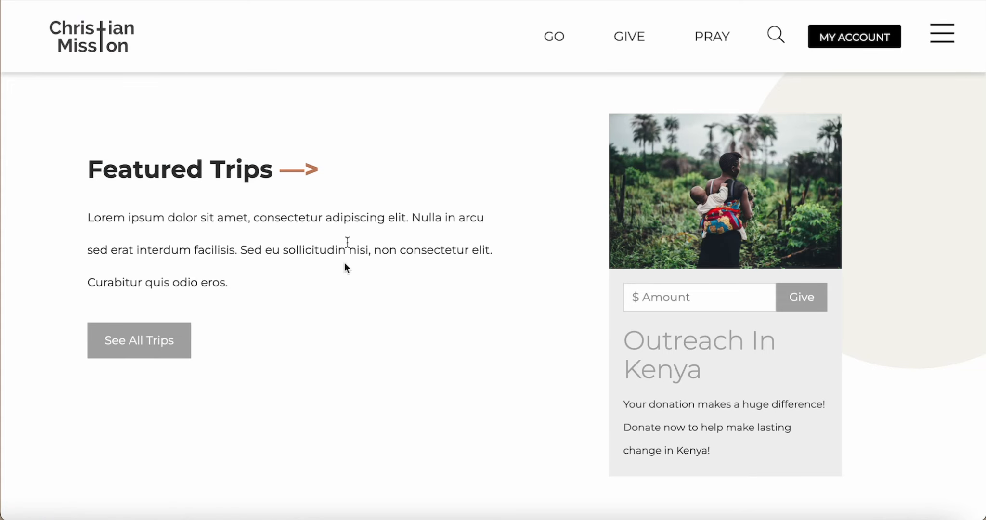
{"action": "left_click_drag", "start_coordinate": [87, 169], "coordinate": [249, 299]}
{"action": "left_click", "coordinate": [265, 324]}
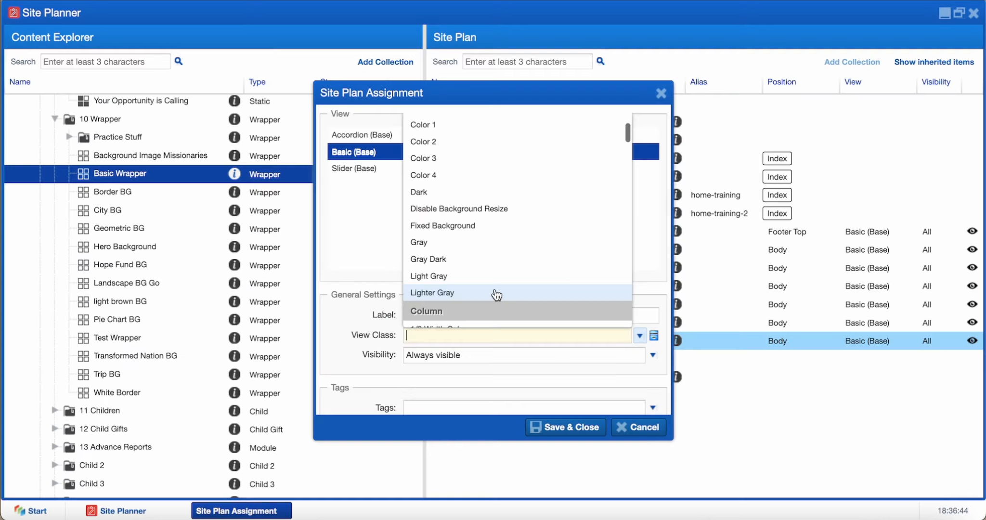
{"action": "scroll", "coordinate": [496, 294], "scroll_direction": "up", "scroll_amount": 3}
{"action": "scroll", "coordinate": [496, 293], "scroll_direction": "down", "scroll_amount": 5}
{"action": "scroll", "coordinate": [496, 294], "scroll_direction": "down", "scroll_amount": 12}
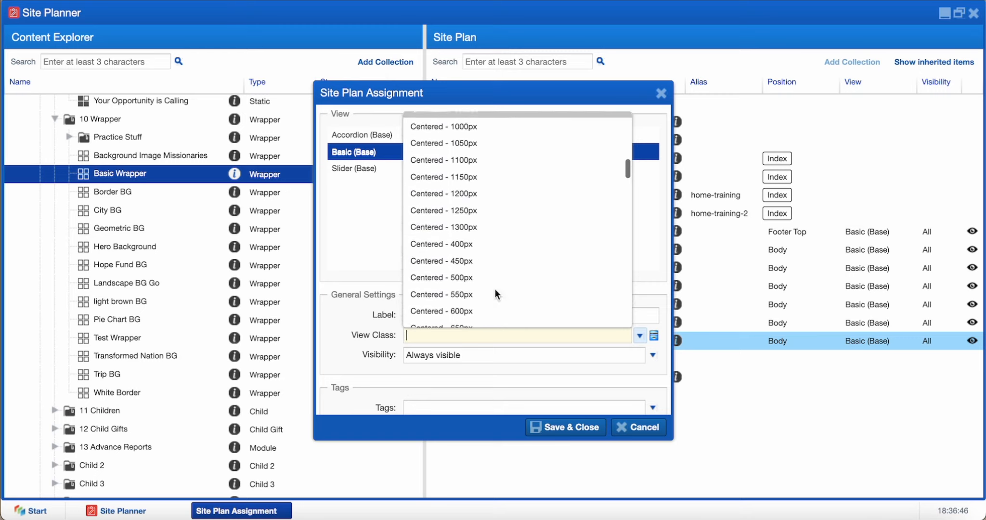
{"action": "scroll", "coordinate": [496, 294], "scroll_direction": "down", "scroll_amount": 3}
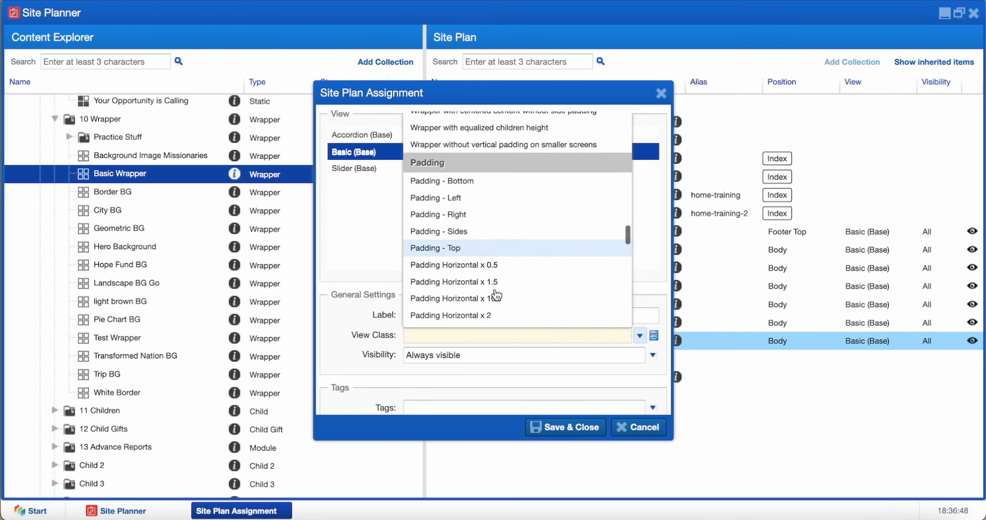
{"action": "left_click", "coordinate": [479, 248]}
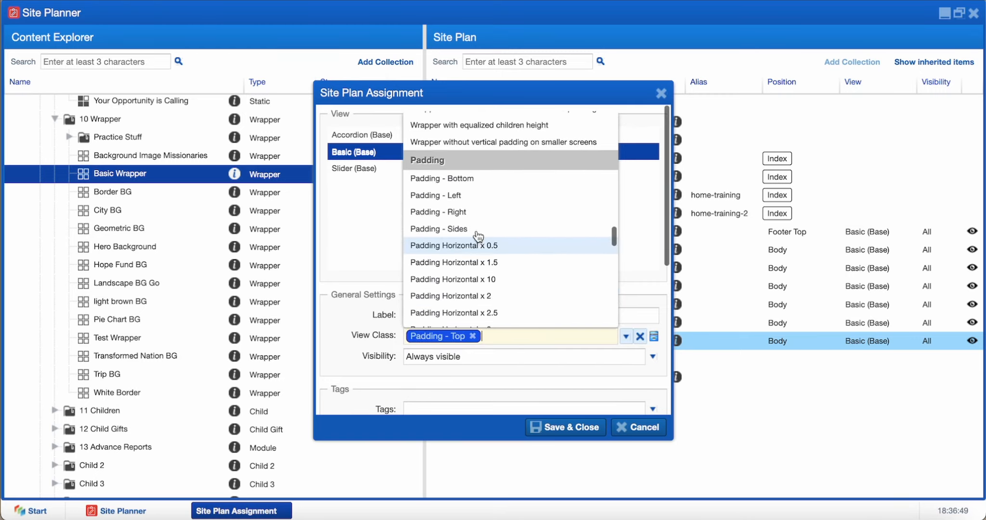
{"action": "left_click", "coordinate": [473, 196]}
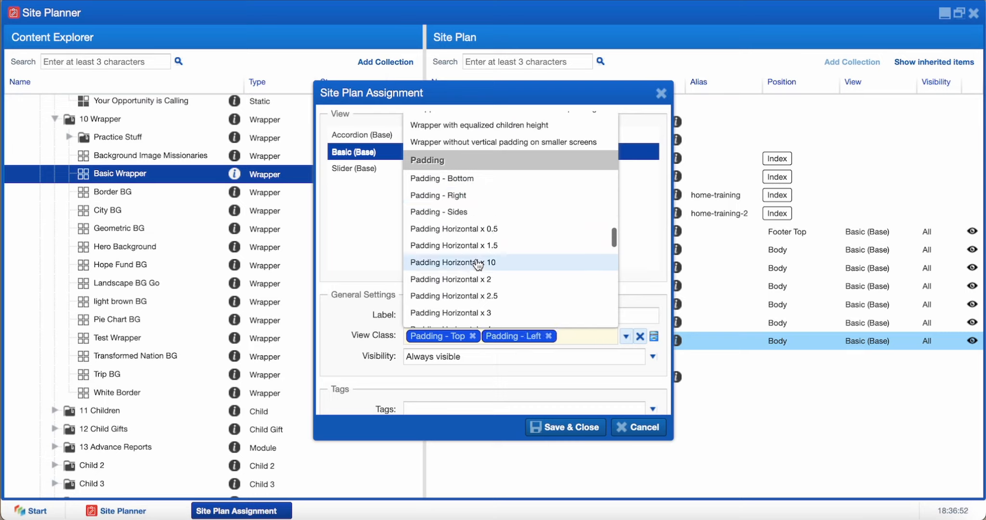
Add Padding Horizontal x 8, Padding Vertical x 2.5 and 1/2 Width Column to the nested Basic Wrapper and save the assignment
{"action": "scroll", "coordinate": [479, 258], "scroll_direction": "down", "scroll_amount": 1}
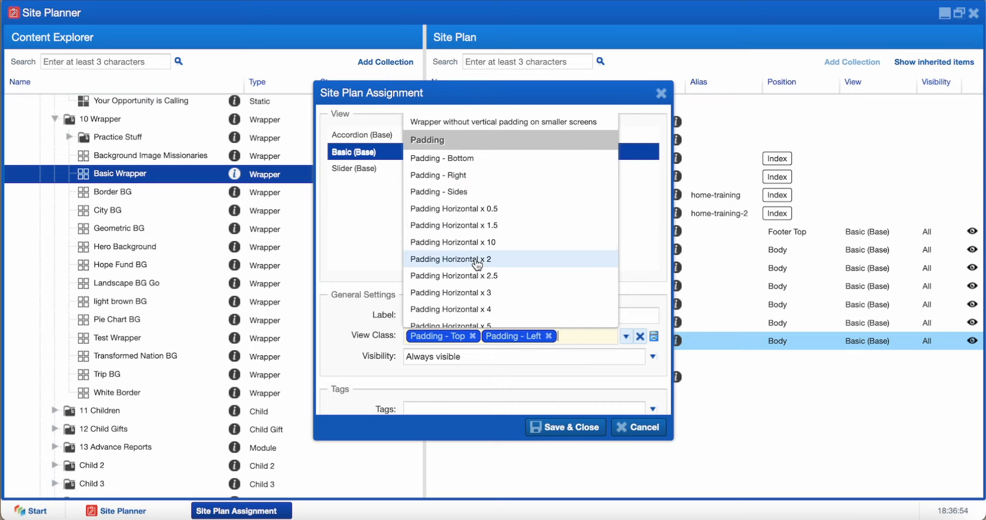
{"action": "scroll", "coordinate": [477, 264], "scroll_direction": "down", "scroll_amount": 1}
{"action": "scroll", "coordinate": [477, 264], "scroll_direction": "down", "scroll_amount": 6}
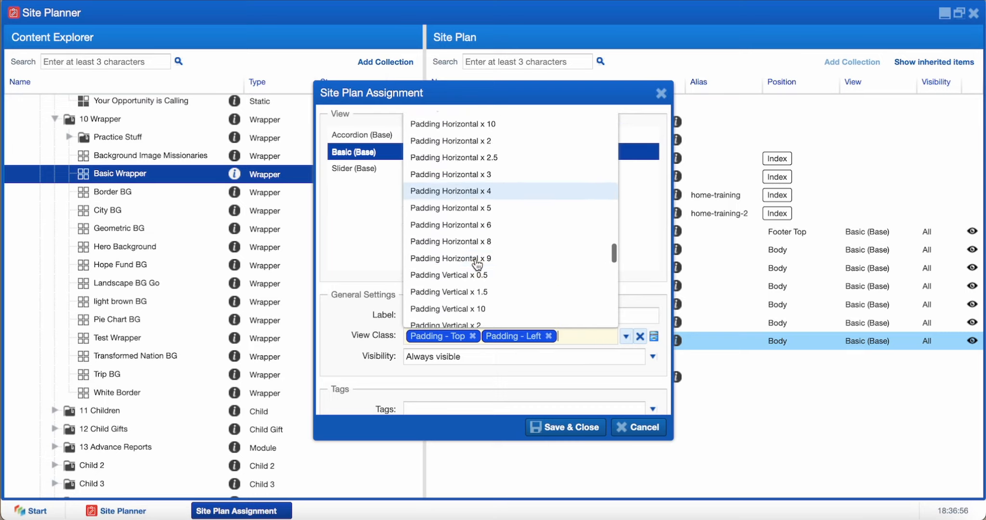
{"action": "left_click", "coordinate": [477, 258]}
{"action": "scroll", "coordinate": [474, 245], "scroll_direction": "down", "scroll_amount": 6}
{"action": "left_click", "coordinate": [475, 226]}
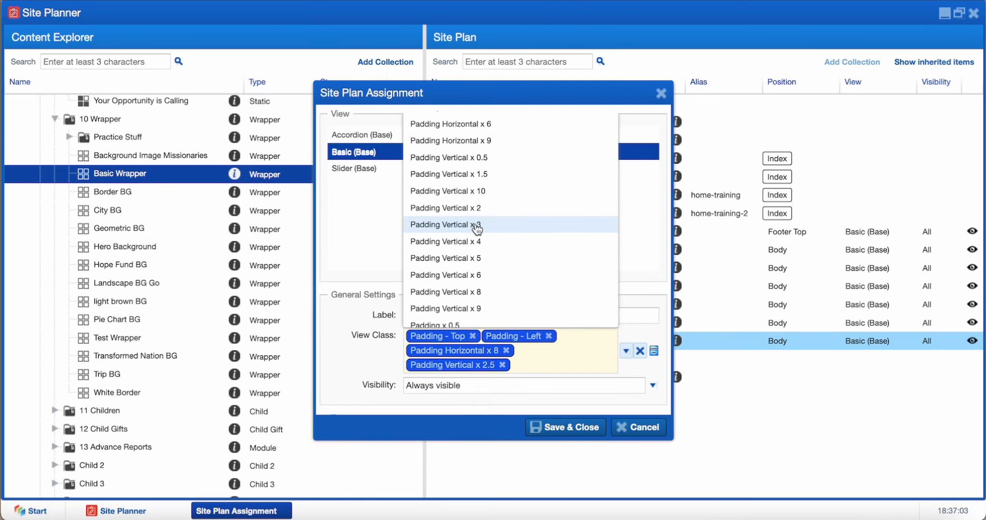
{"action": "scroll", "coordinate": [475, 226], "scroll_direction": "down", "scroll_amount": 10}
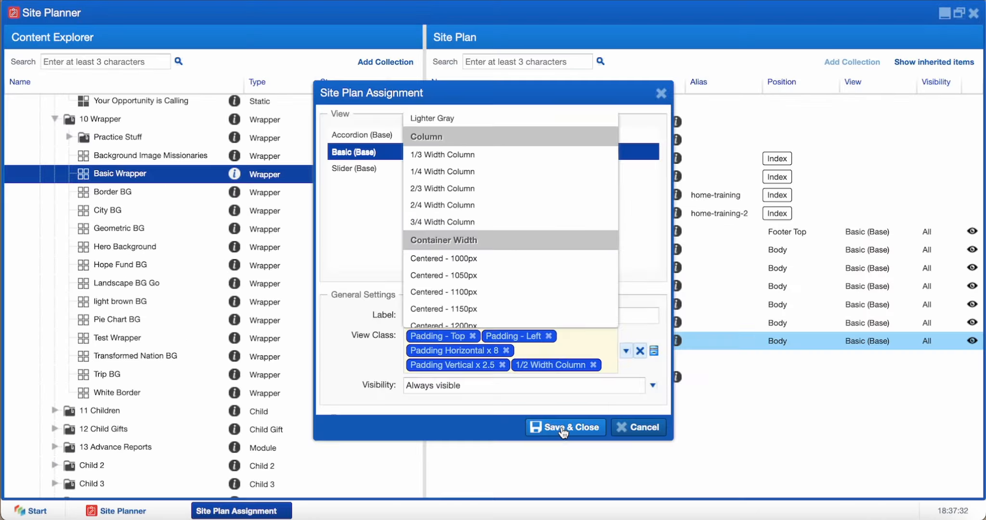
{"action": "left_click", "coordinate": [559, 426]}
Label the Basic Wrapper under Trip BG as Featured Trips and save it
{"action": "left_click", "coordinate": [570, 376]}
{"action": "double_click", "coordinate": [571, 358]}
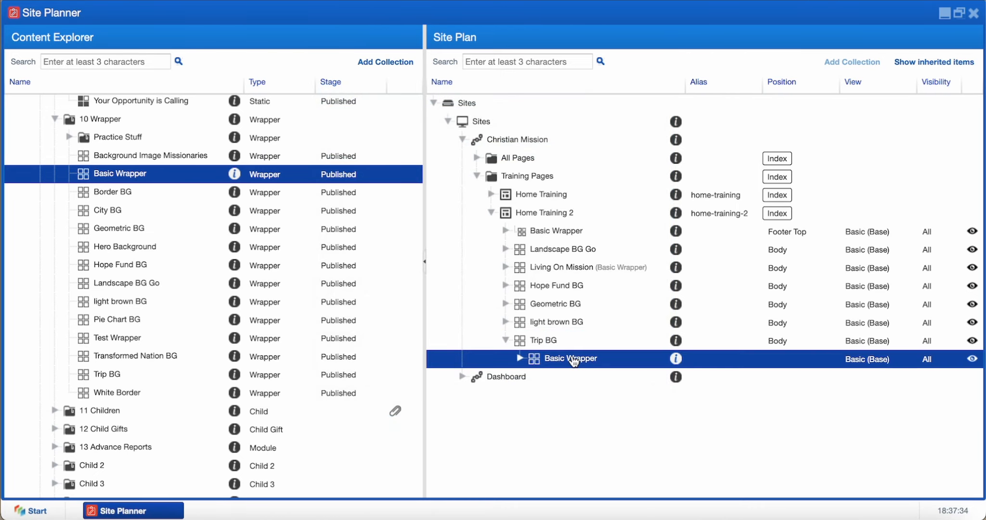
{"action": "type", "text": "F"}
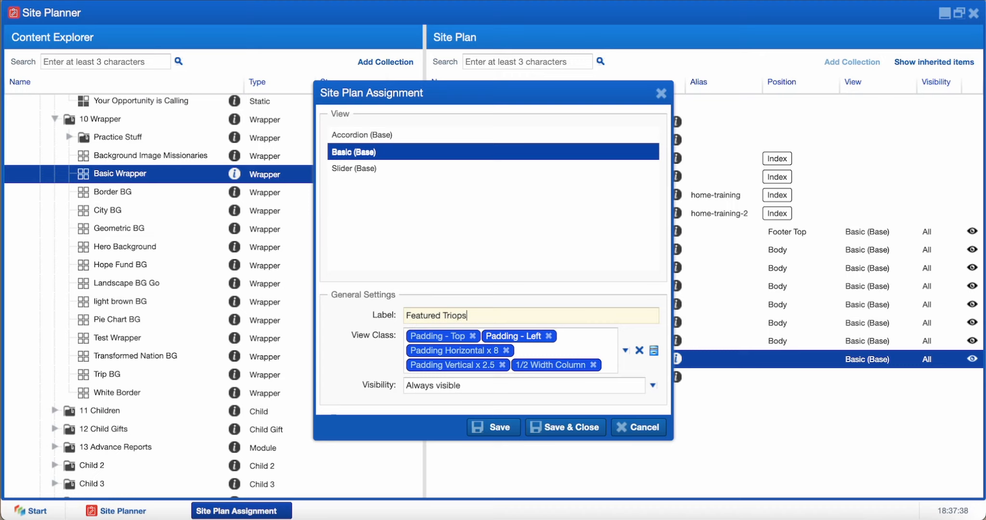
{"action": "type", "text": "eatured Trips"}
{"action": "key", "text": "Return"}
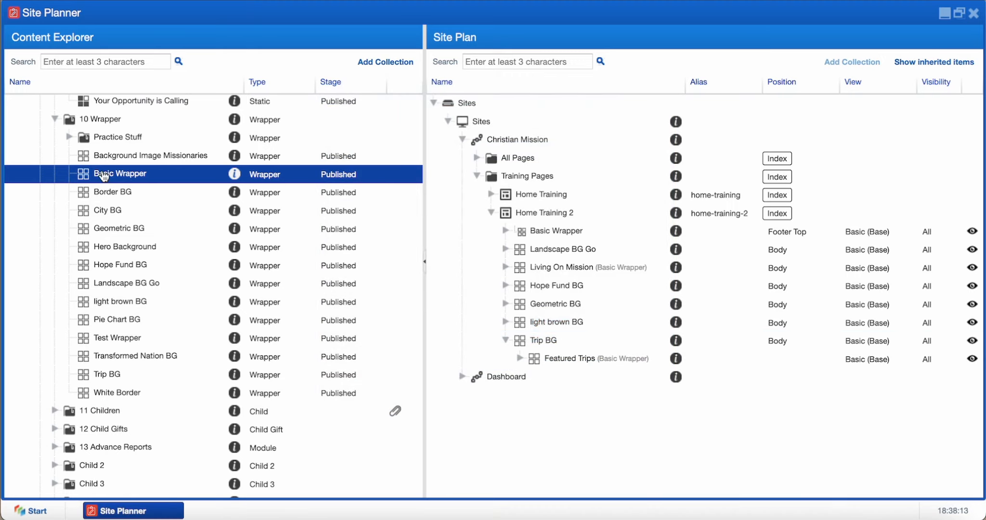
Nest a second Basic Wrapper inside Trip BG with the Basic (Base) view and the 1/2 Width Column class
{"action": "left_click_drag", "start_coordinate": [119, 176], "coordinate": [524, 338]}
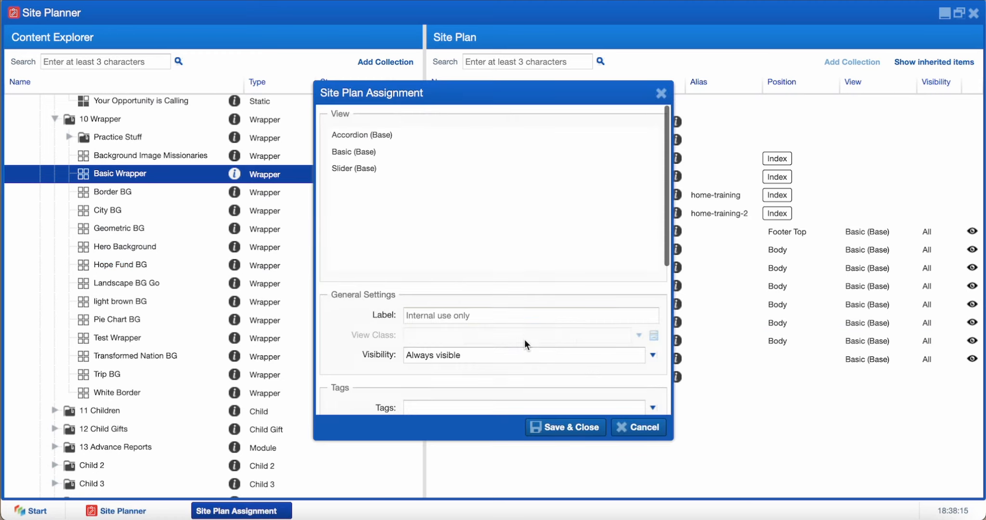
{"action": "left_click", "coordinate": [469, 153]}
{"action": "left_click", "coordinate": [484, 335]}
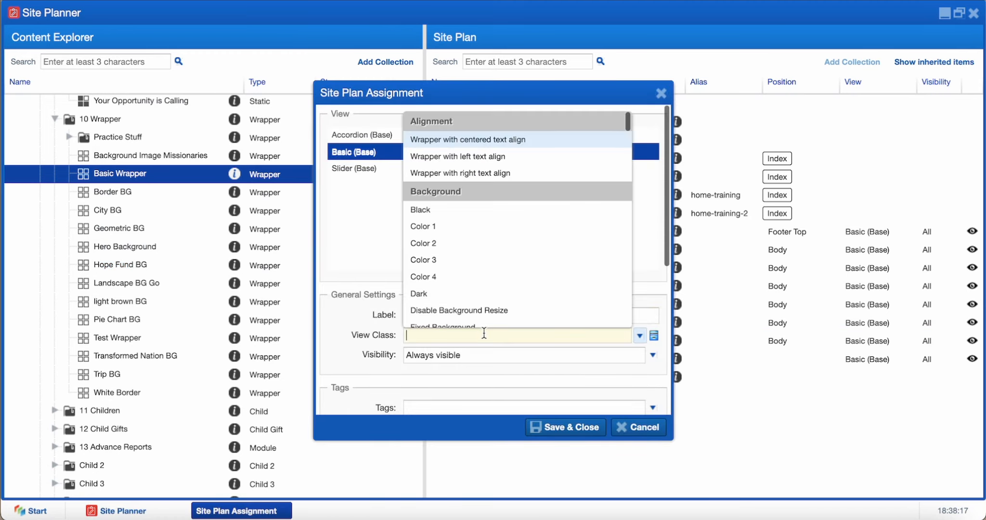
{"action": "scroll", "coordinate": [478, 308], "scroll_direction": "down", "scroll_amount": 3}
{"action": "left_click", "coordinate": [462, 204]}
Add Padding - Sides, Padding Horizontal x 2 and Animate - Fade In Left to the second Basic Wrapper and save it
{"action": "scroll", "coordinate": [459, 205], "scroll_direction": "down", "scroll_amount": 6}
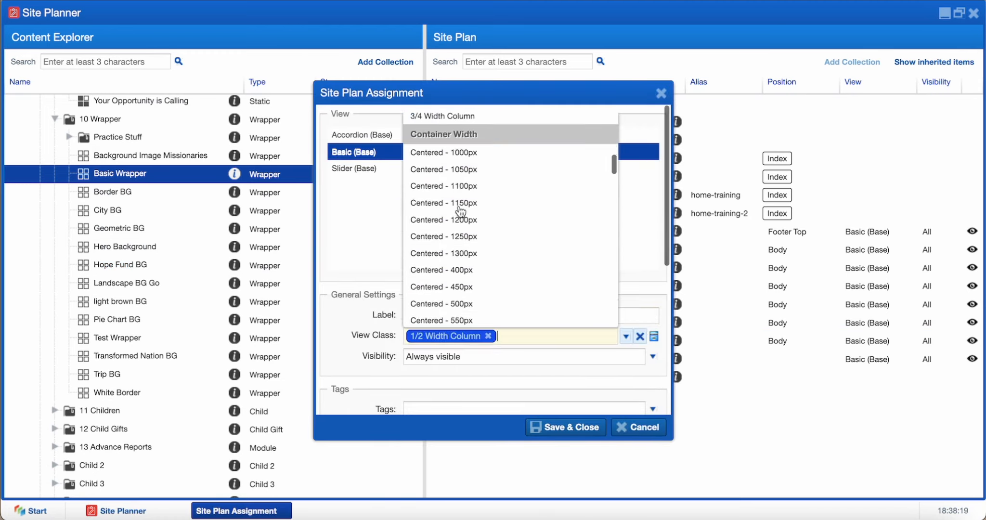
{"action": "scroll", "coordinate": [459, 207], "scroll_direction": "down", "scroll_amount": 8}
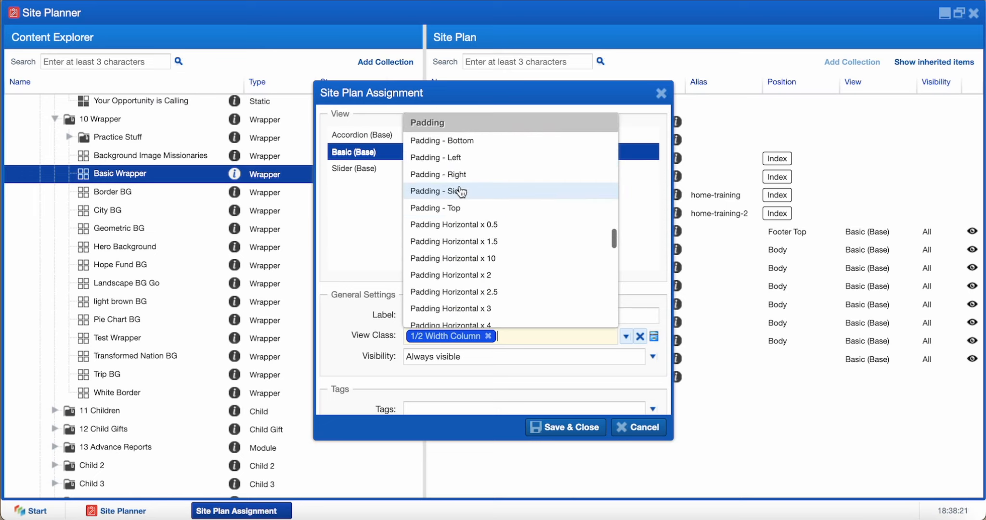
{"action": "left_click", "coordinate": [461, 190]}
{"action": "left_click", "coordinate": [460, 193]}
{"action": "scroll", "coordinate": [461, 193], "scroll_direction": "up", "scroll_amount": 5}
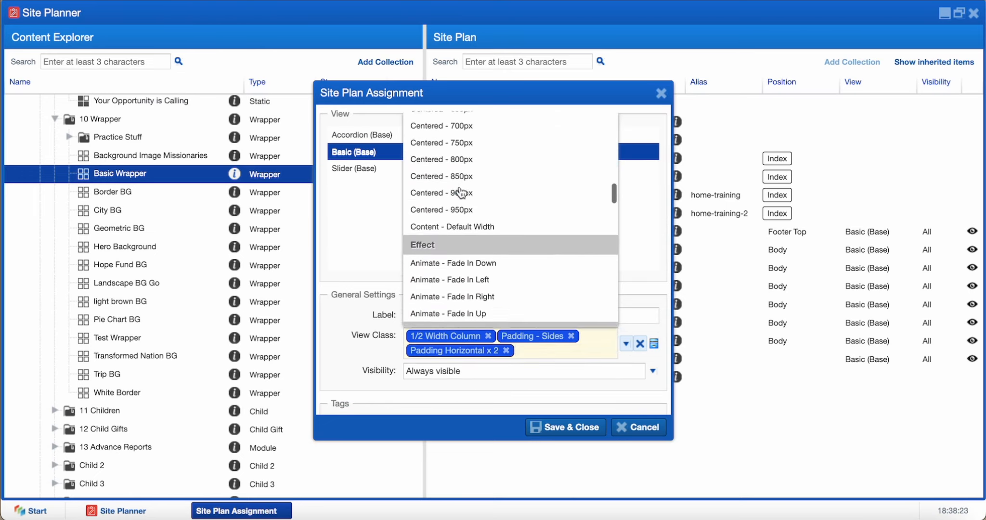
{"action": "scroll", "coordinate": [461, 192], "scroll_direction": "down", "scroll_amount": 4}
{"action": "left_click", "coordinate": [479, 244]}
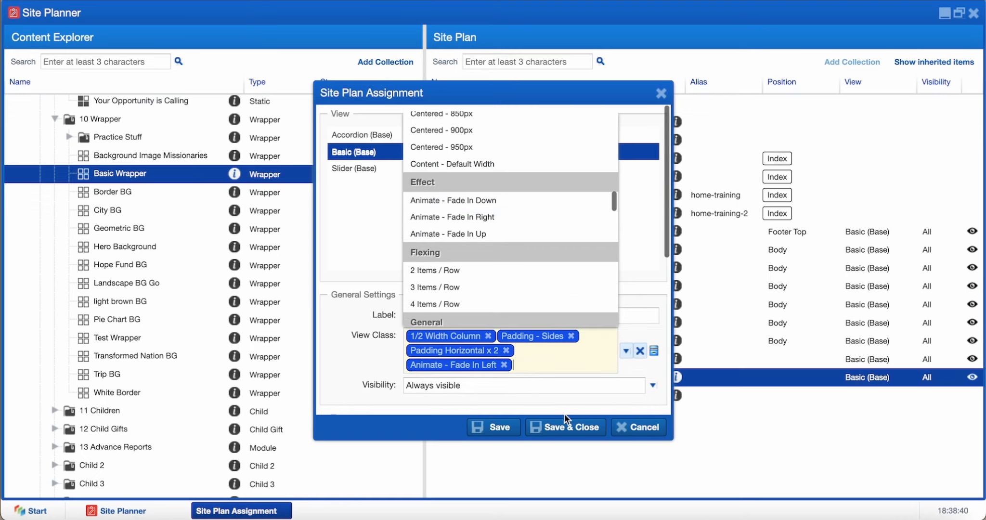
{"action": "left_click", "coordinate": [568, 428]}
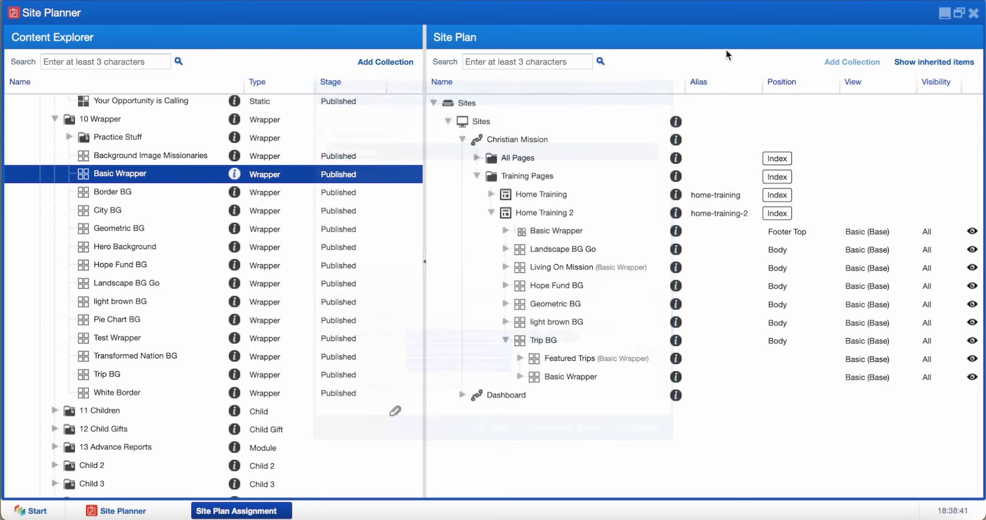
Nest another Basic Wrapper inside the second one with the Basic (Base) view, Padding - Sides and Padding Horizontal x 3, and save it
{"action": "left_click", "coordinate": [520, 377]}
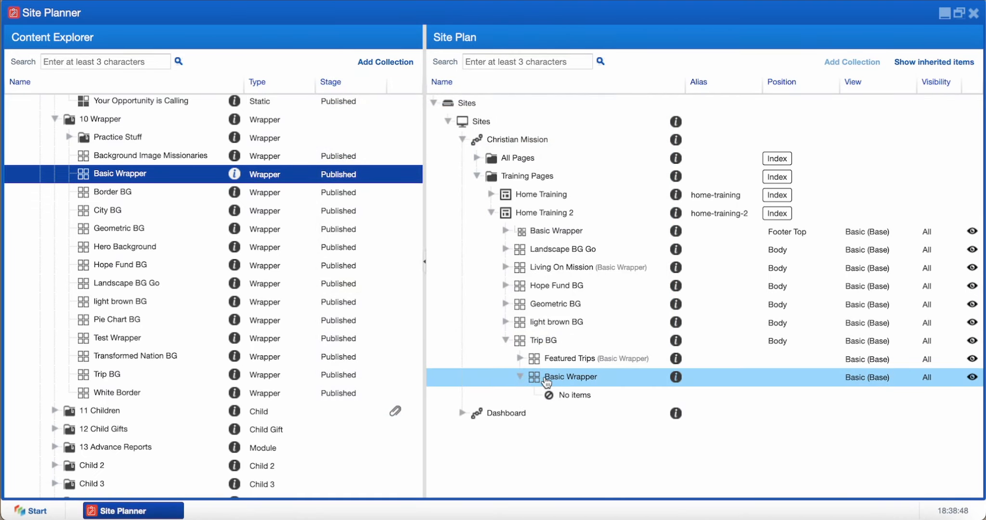
{"action": "left_click_drag", "start_coordinate": [102, 179], "coordinate": [572, 378]}
{"action": "left_click", "coordinate": [365, 151]}
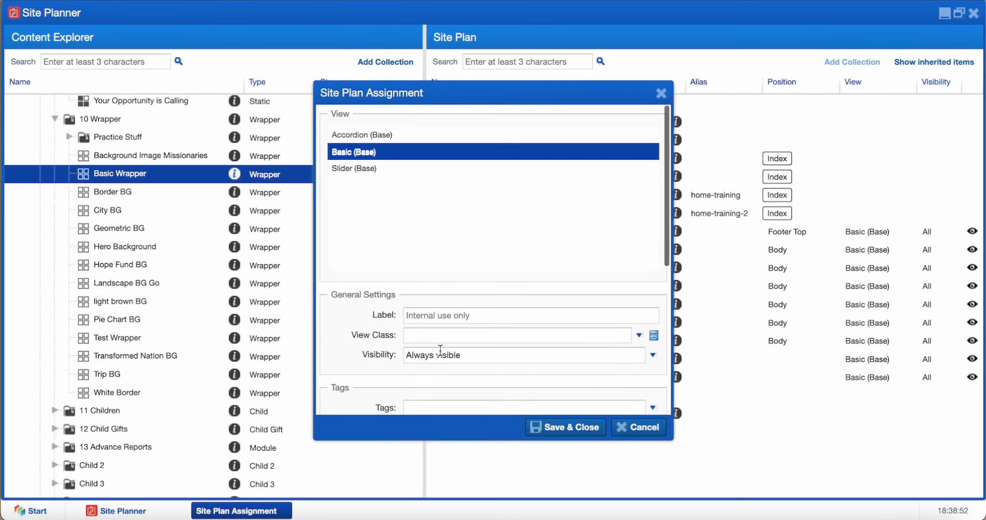
{"action": "left_click", "coordinate": [438, 336]}
{"action": "scroll", "coordinate": [464, 277], "scroll_direction": "down", "scroll_amount": 10}
{"action": "scroll", "coordinate": [469, 277], "scroll_direction": "down", "scroll_amount": 10}
{"action": "left_click", "coordinate": [469, 204]}
{"action": "scroll", "coordinate": [469, 205], "scroll_direction": "down", "scroll_amount": 3}
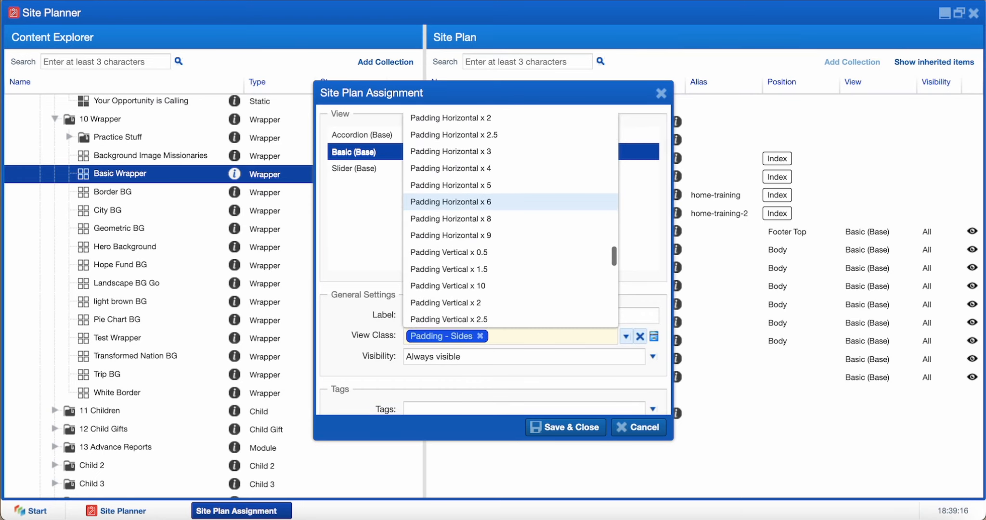
{"action": "left_click", "coordinate": [467, 152]}
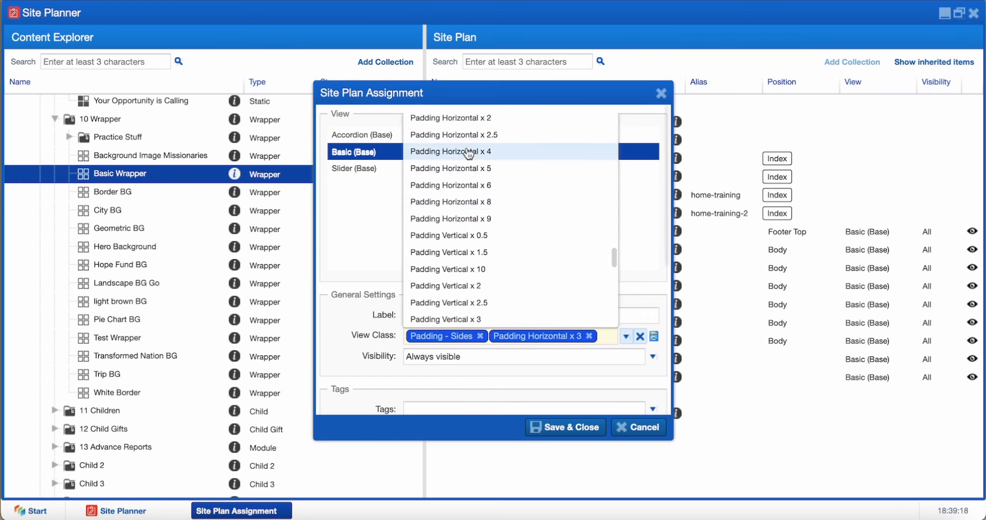
{"action": "left_click", "coordinate": [558, 427]}
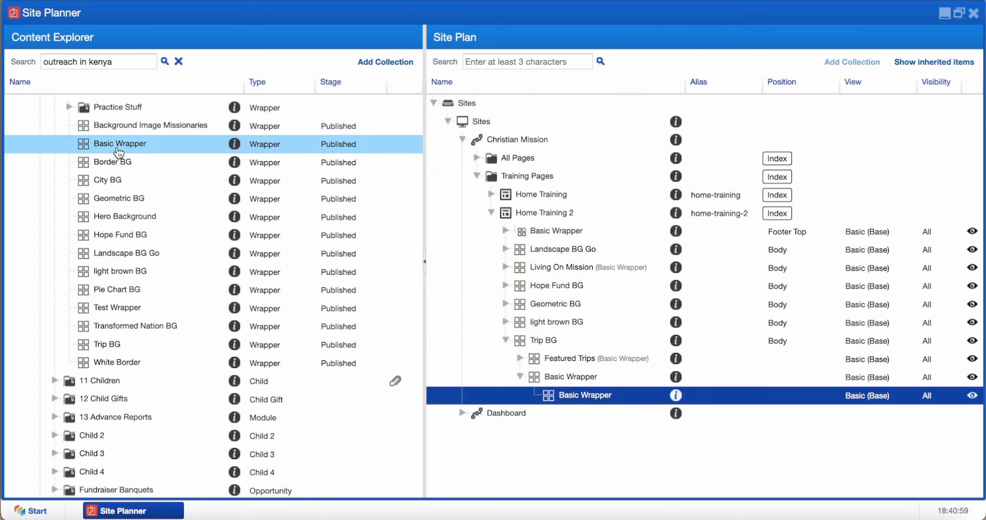
Nest a Basic Wrapper inside the innermost one with Slider (Base), Arrow Padding, Dark Color Dots, Featured Slider, Show Arrows and Enable Autoplay, and save it
{"action": "left_click_drag", "start_coordinate": [117, 147], "coordinate": [592, 400]}
{"action": "left_click", "coordinate": [403, 168]}
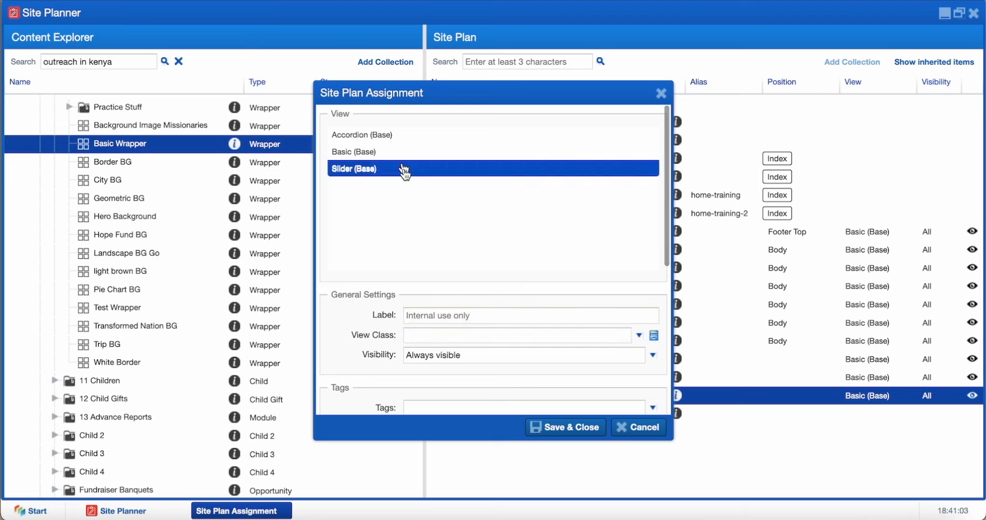
{"action": "left_click", "coordinate": [474, 336]}
{"action": "left_click", "coordinate": [487, 380]}
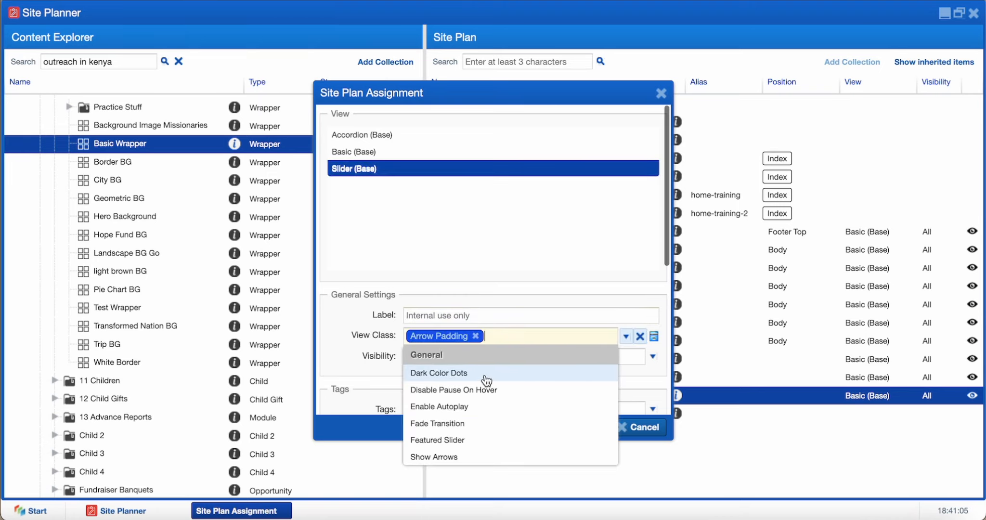
{"action": "left_click", "coordinate": [486, 380]}
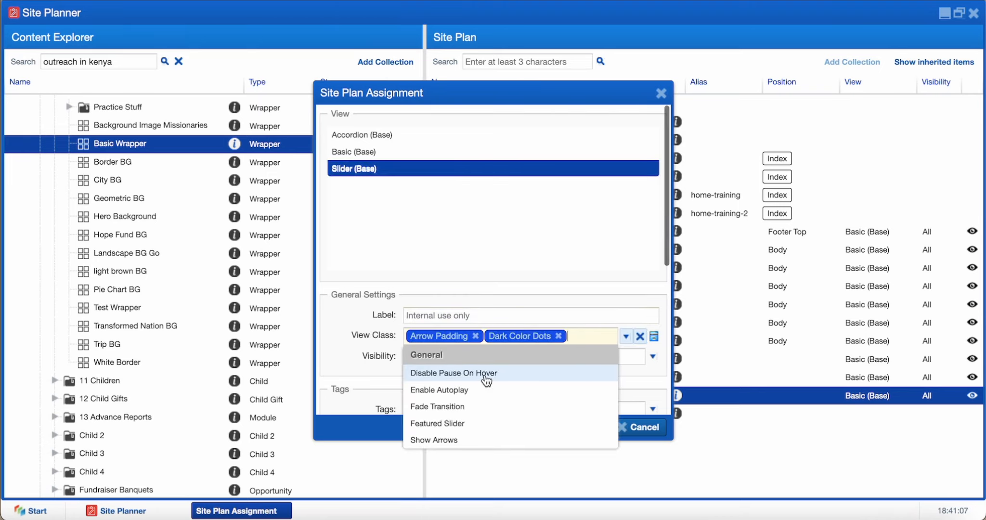
{"action": "left_click", "coordinate": [487, 427]}
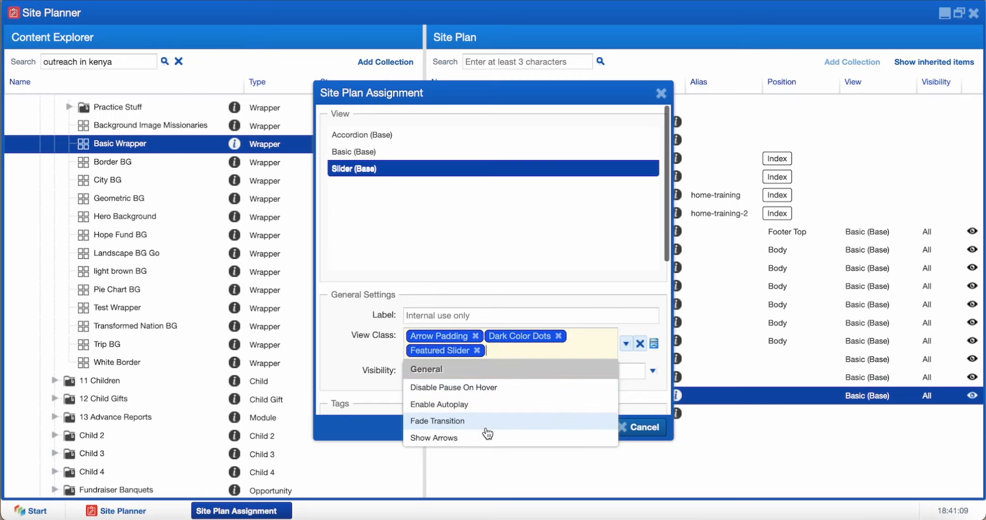
{"action": "left_click", "coordinate": [487, 438]}
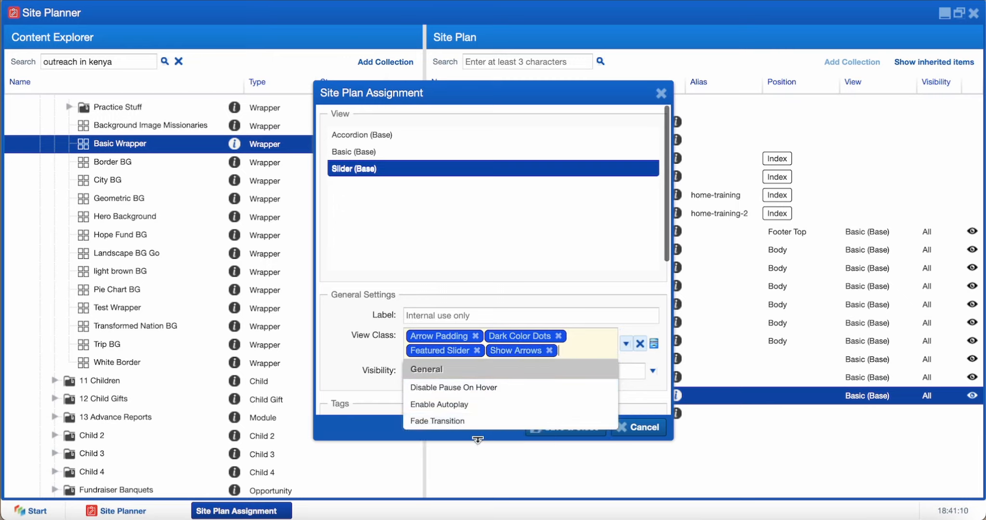
{"action": "left_click", "coordinate": [486, 404]}
{"action": "left_click", "coordinate": [374, 407]}
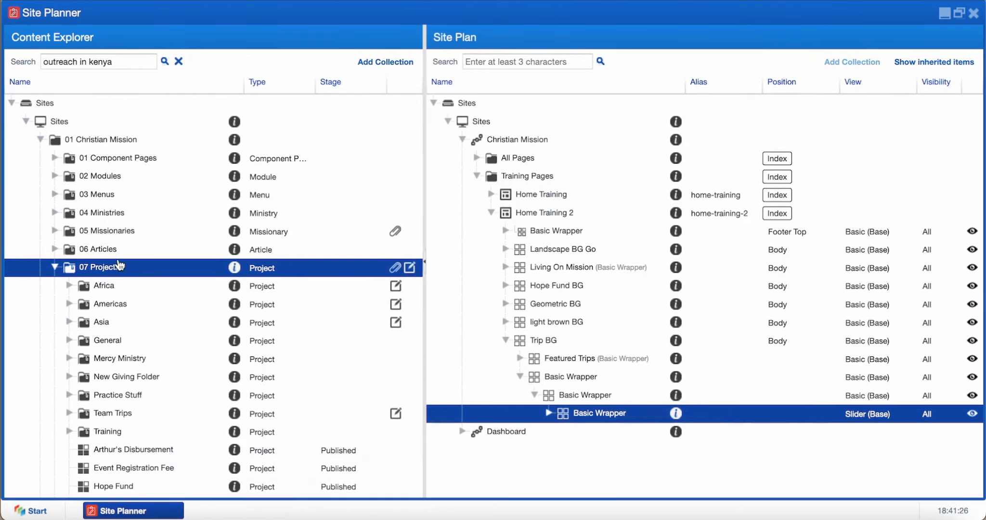
Assign the Training folder from 07 Projects to the slider Basic Wrapper with the Summary (Base) view and Lighter Gray class, and save it
{"action": "scroll", "coordinate": [98, 277], "scroll_direction": "down", "scroll_amount": 5}
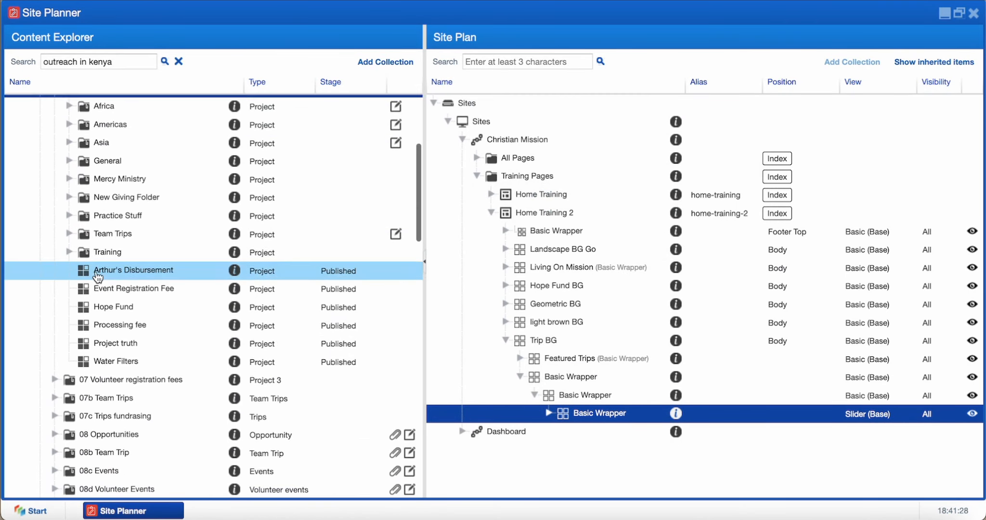
{"action": "scroll", "coordinate": [87, 201], "scroll_direction": "up", "scroll_amount": 3}
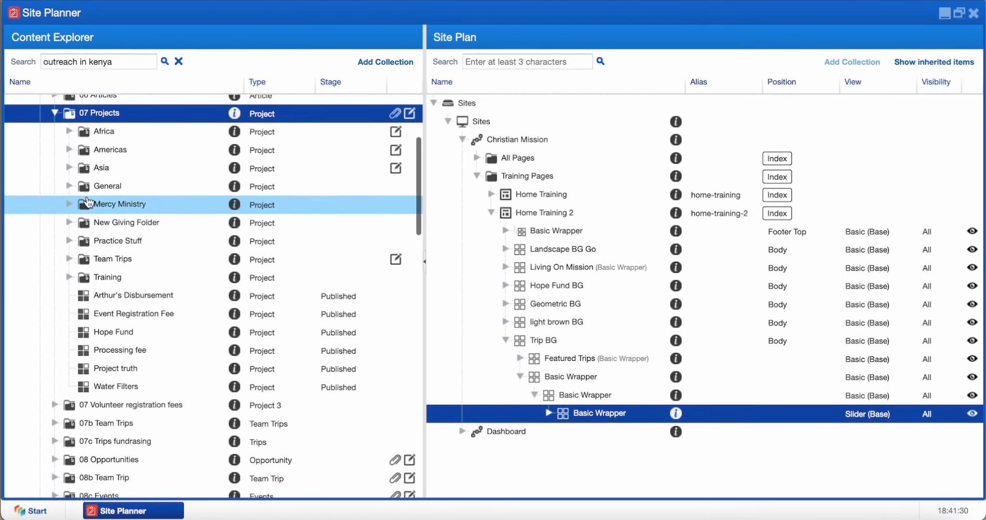
{"action": "left_click", "coordinate": [105, 294]}
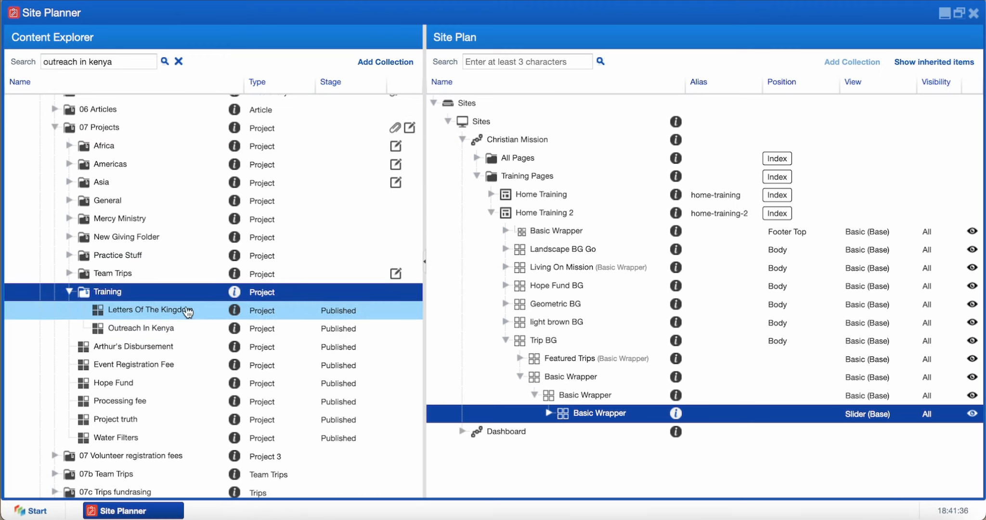
{"action": "left_click_drag", "start_coordinate": [109, 295], "coordinate": [567, 414]}
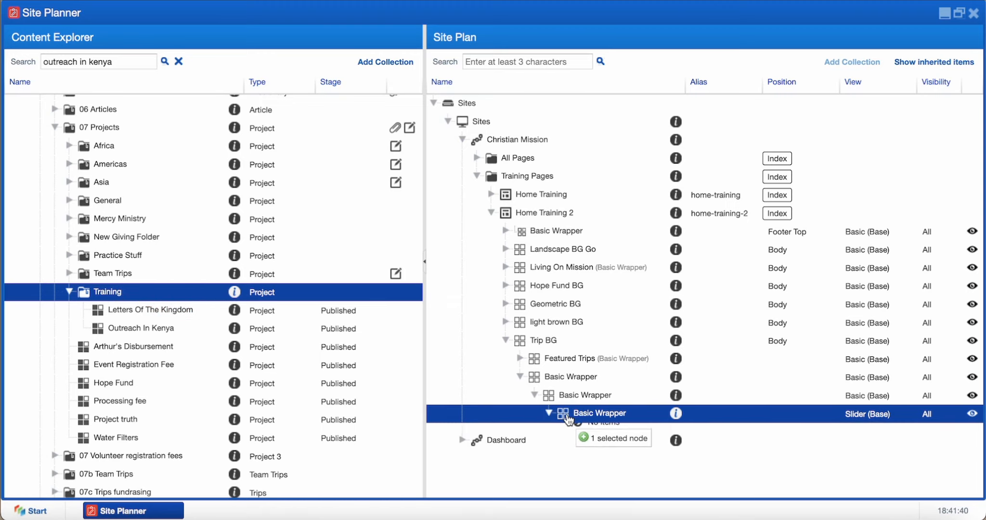
{"action": "scroll", "coordinate": [455, 222], "scroll_direction": "down", "scroll_amount": 1}
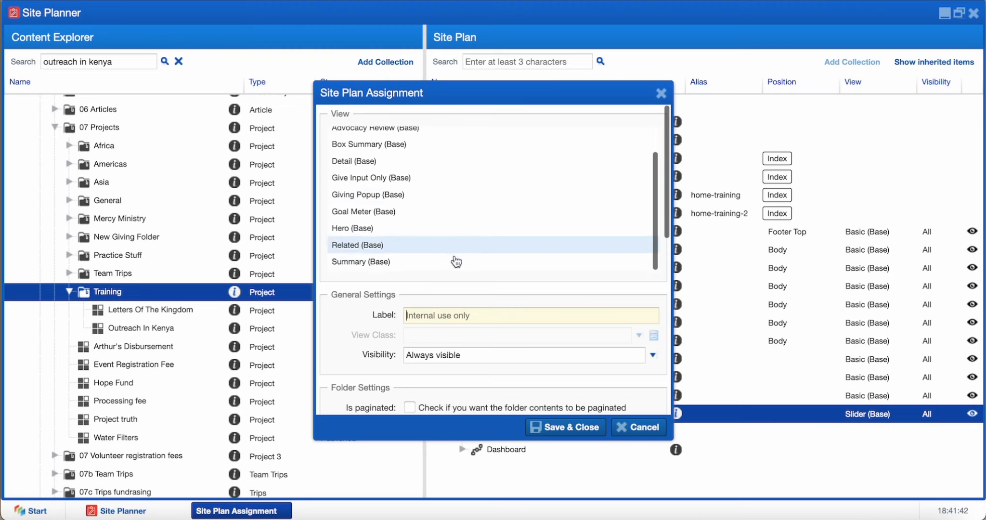
{"action": "left_click", "coordinate": [453, 262]}
{"action": "left_click", "coordinate": [489, 336]}
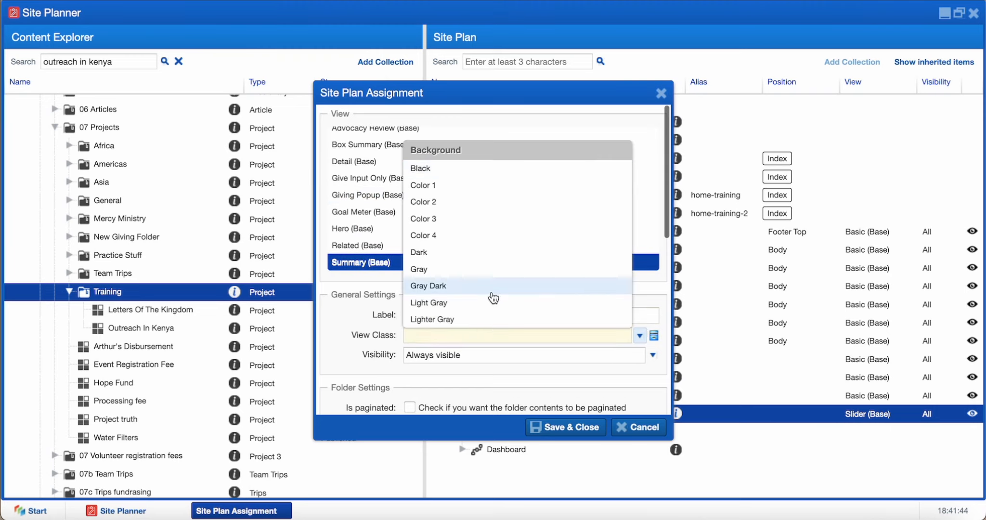
{"action": "left_click", "coordinate": [466, 322]}
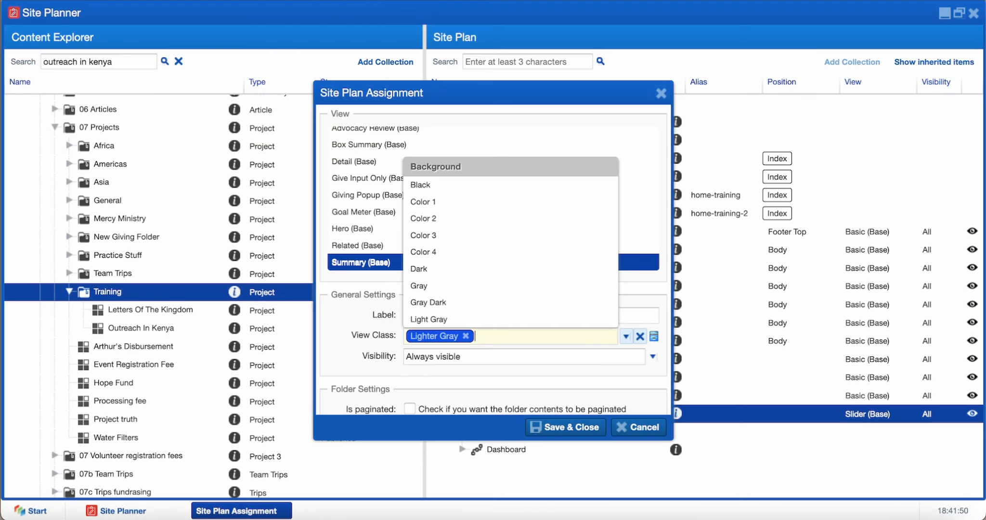
{"action": "left_click", "coordinate": [572, 427]}
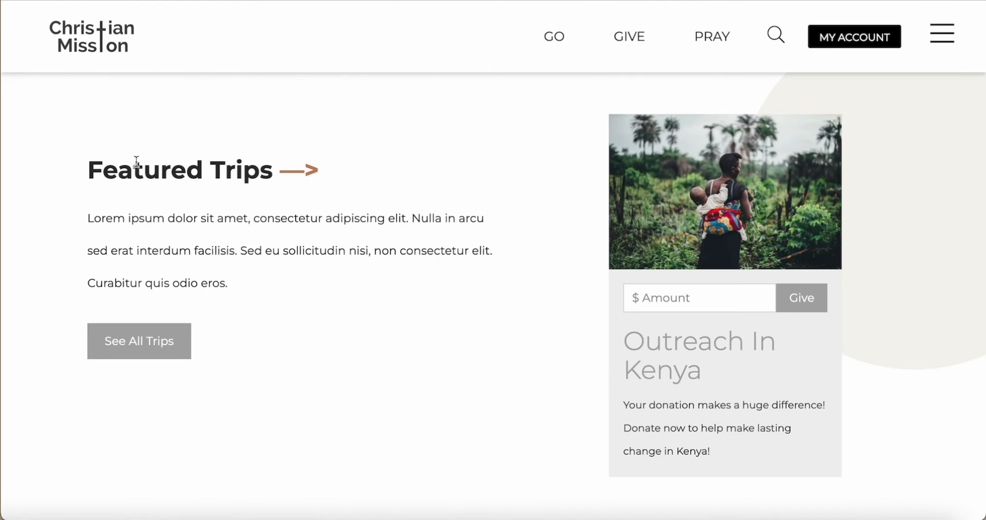
Create a static item in the Home Training 2 folder under 09 Static, with the Featured Trips heading, arrow and lorem ipsum paragraph as body
{"action": "left_click_drag", "start_coordinate": [91, 172], "coordinate": [206, 330]}
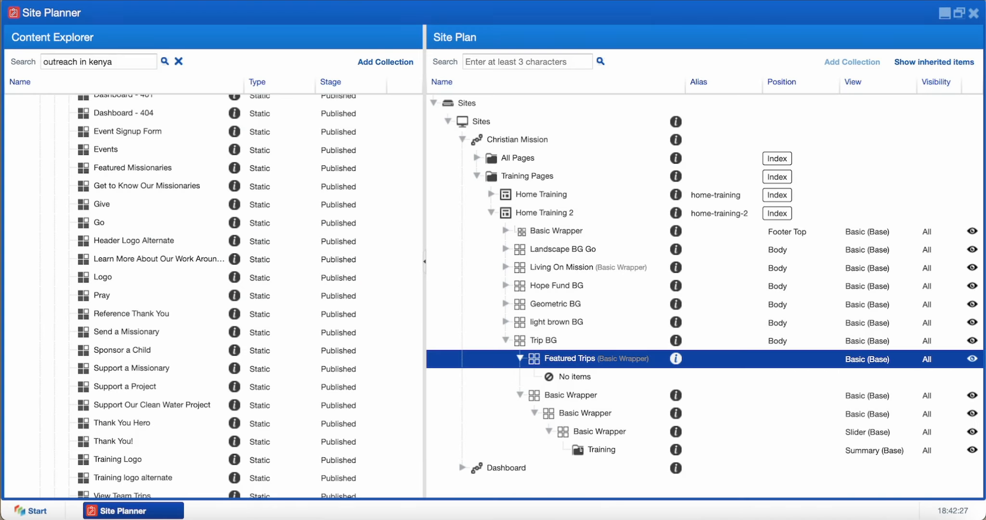
{"action": "scroll", "coordinate": [85, 287], "scroll_direction": "up", "scroll_amount": 10}
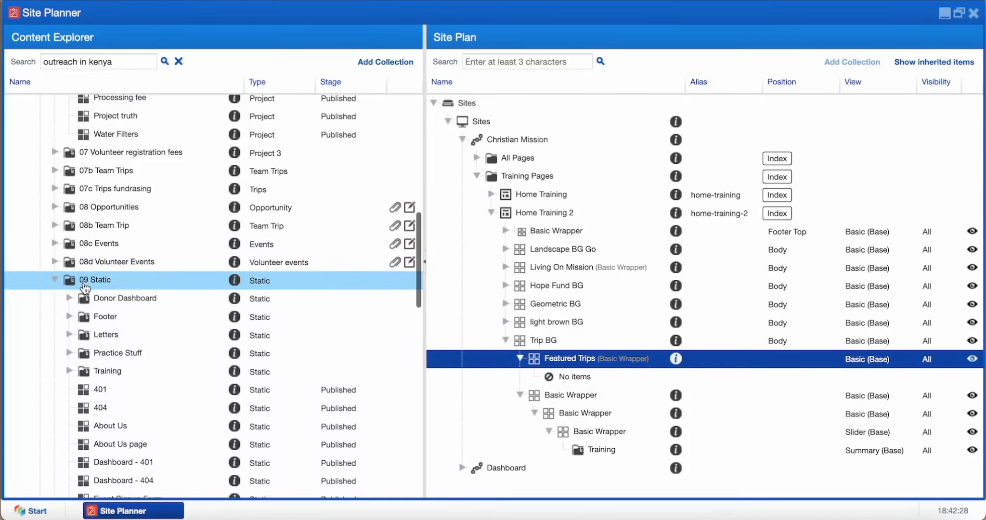
{"action": "scroll", "coordinate": [86, 287], "scroll_direction": "down", "scroll_amount": 5}
{"action": "left_click", "coordinate": [69, 189]}
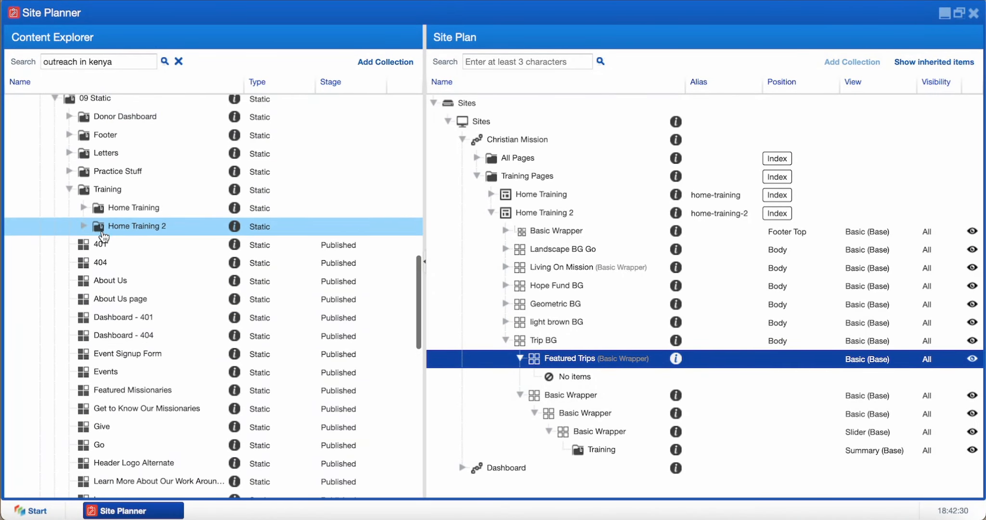
{"action": "left_click", "coordinate": [83, 226]}
{"action": "right_click", "coordinate": [135, 237]}
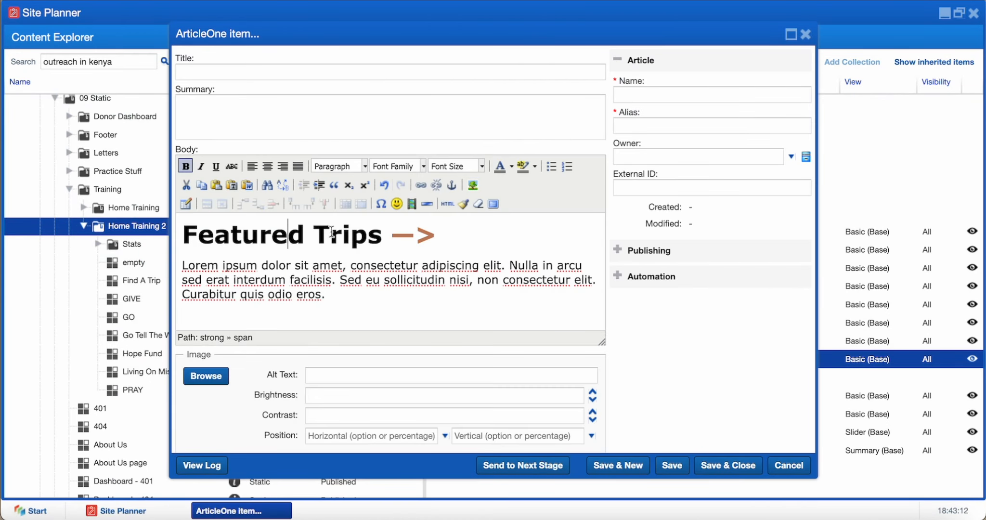
{"action": "left_click_drag", "start_coordinate": [443, 234], "coordinate": [395, 234]}
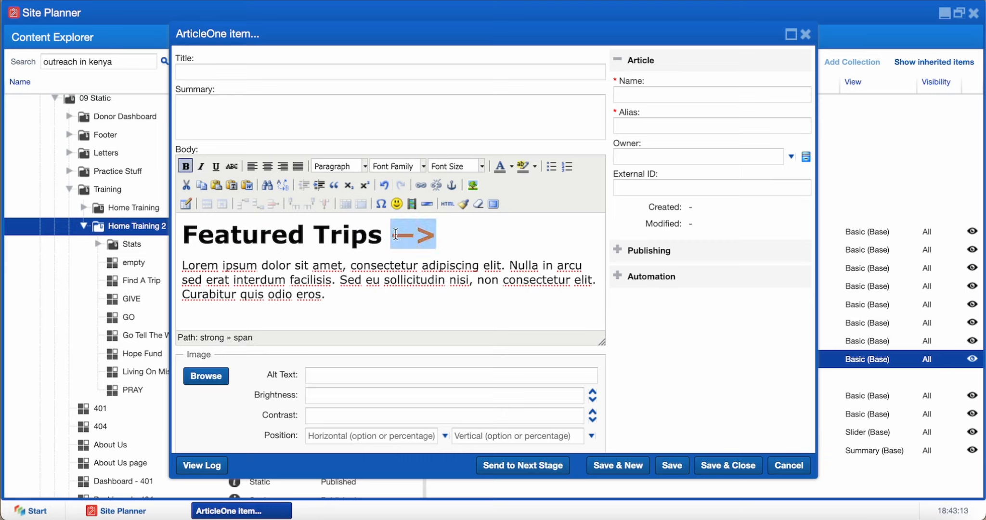
{"action": "left_click", "coordinate": [380, 71]}
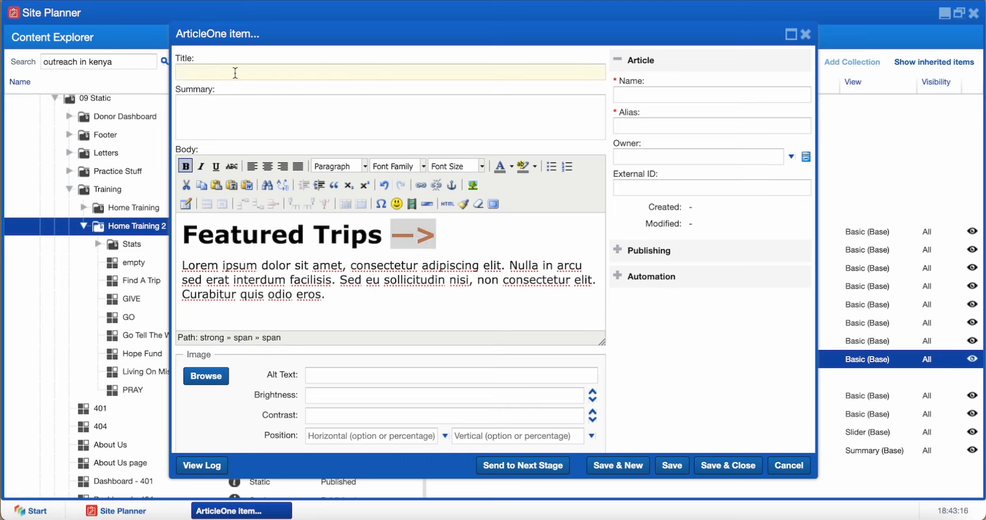
{"action": "left_click", "coordinate": [306, 234]}
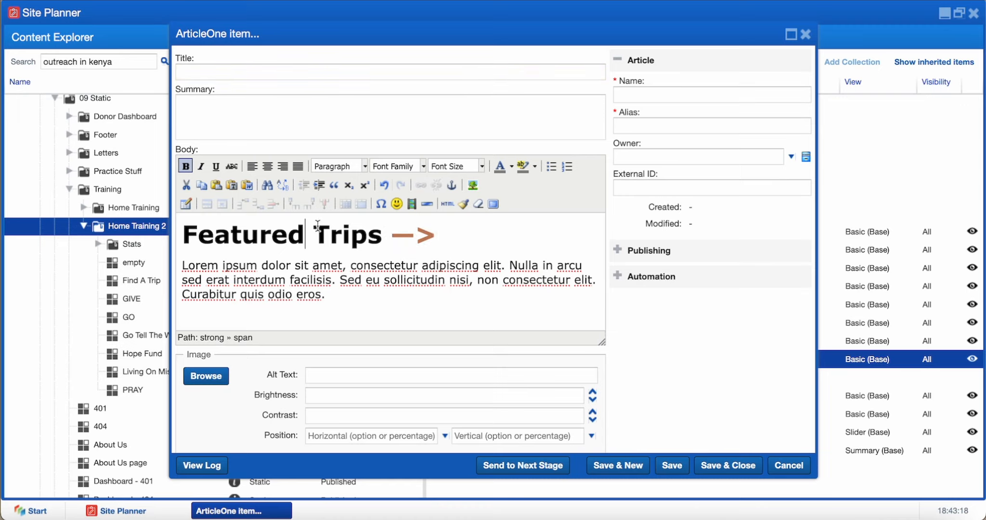
{"action": "left_click_drag", "start_coordinate": [458, 233], "coordinate": [384, 233]}
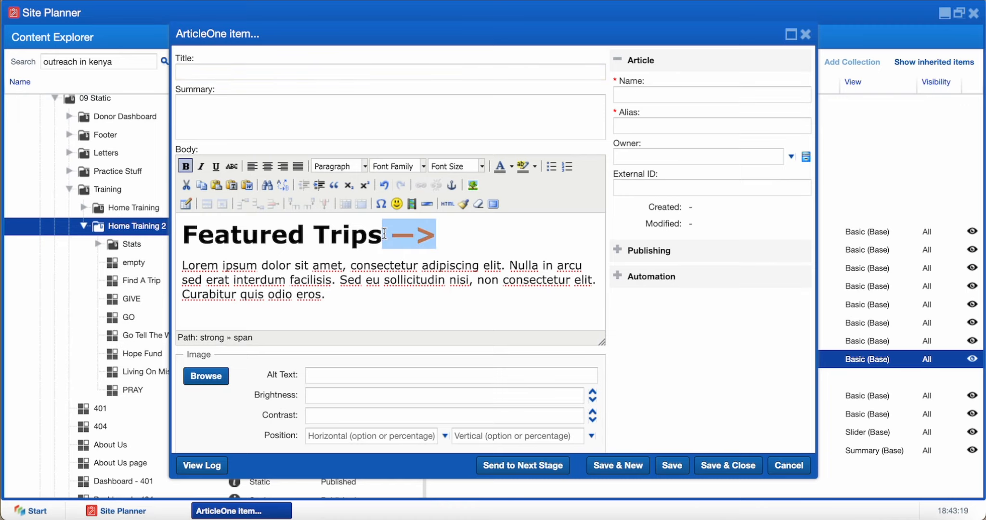
{"action": "left_click", "coordinate": [393, 265]}
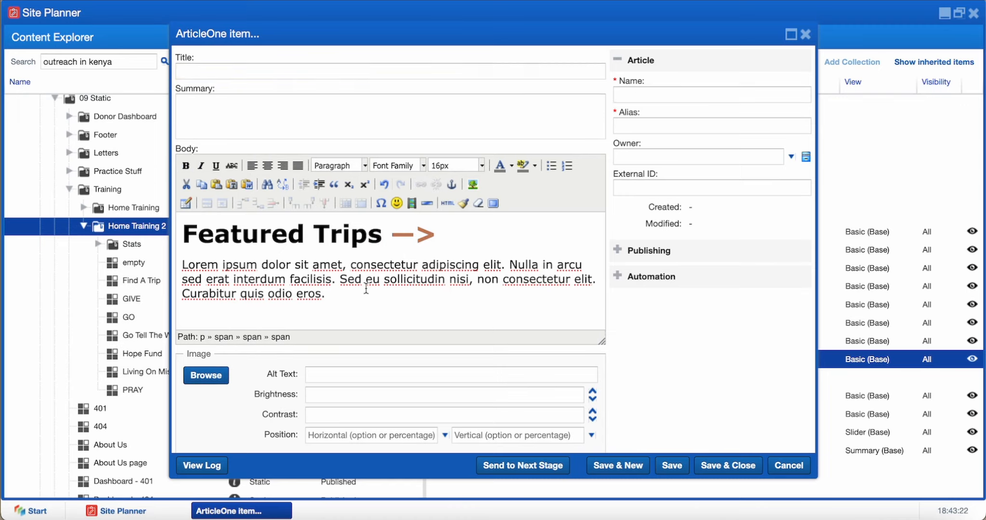
Configure the new item's button with the text See All Trips, a custom URL of / and the Self target
{"action": "scroll", "coordinate": [365, 286], "scroll_direction": "down", "scroll_amount": 5}
{"action": "left_click", "coordinate": [341, 364]}
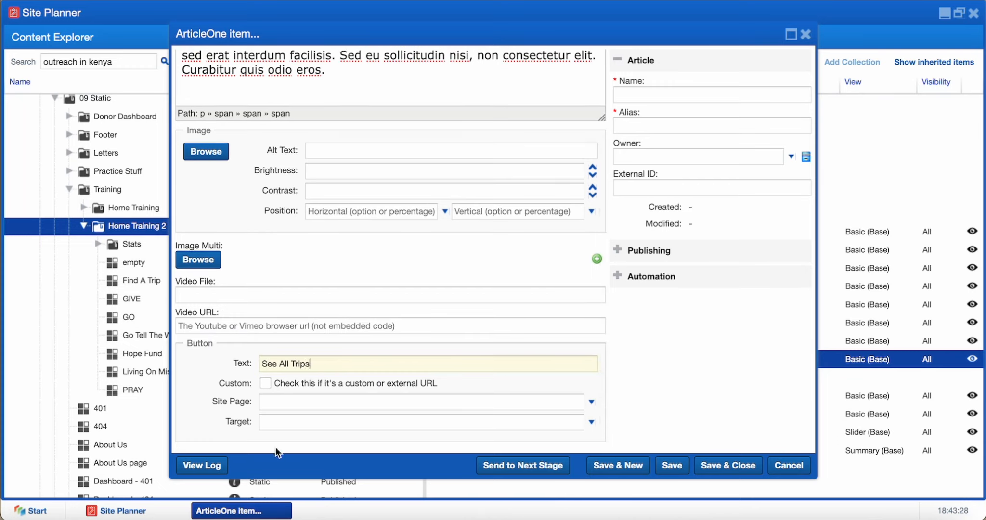
{"action": "left_click", "coordinate": [271, 400]}
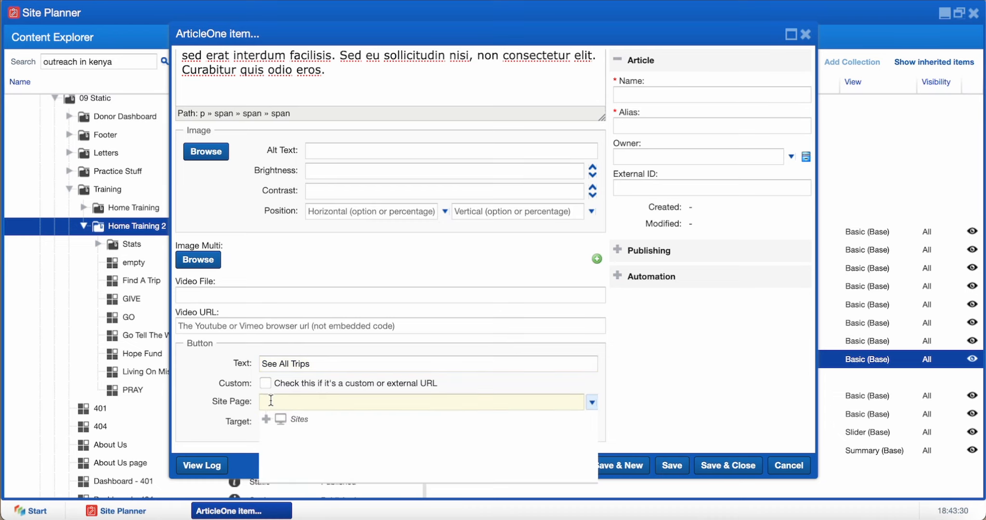
{"action": "left_click", "coordinate": [282, 424]}
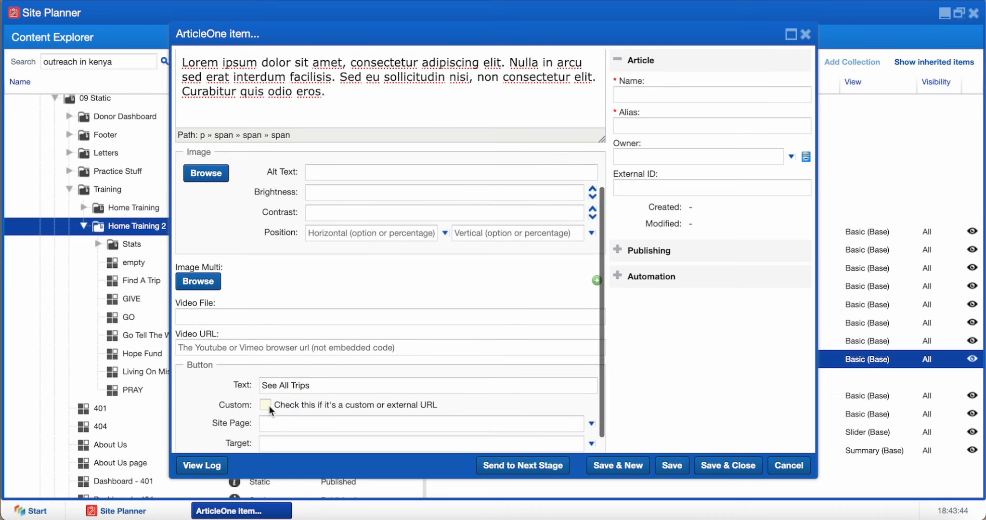
{"action": "left_click", "coordinate": [268, 405]}
{"action": "scroll", "coordinate": [283, 411], "scroll_direction": "down", "scroll_amount": 2}
{"action": "left_click", "coordinate": [285, 408]}
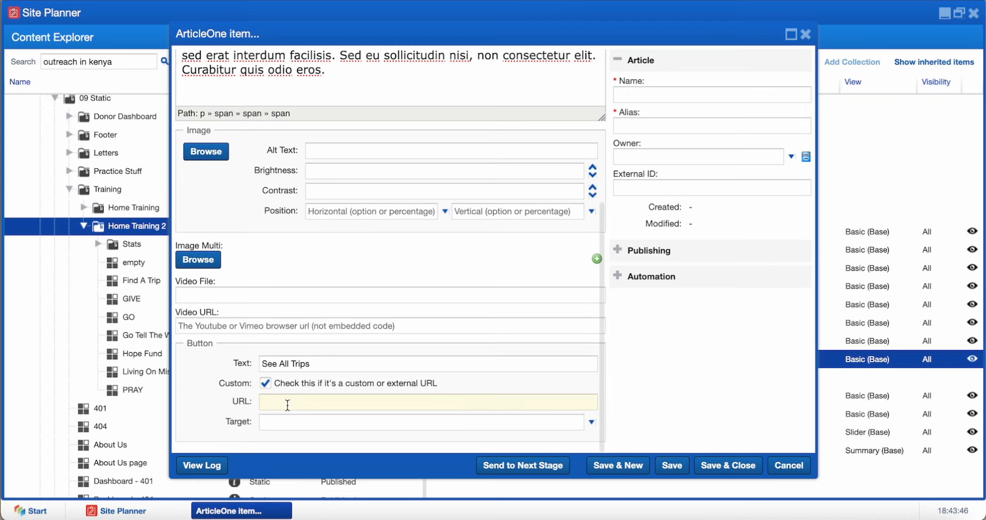
{"action": "type", "text": "/"}
{"action": "left_click", "coordinate": [293, 421]}
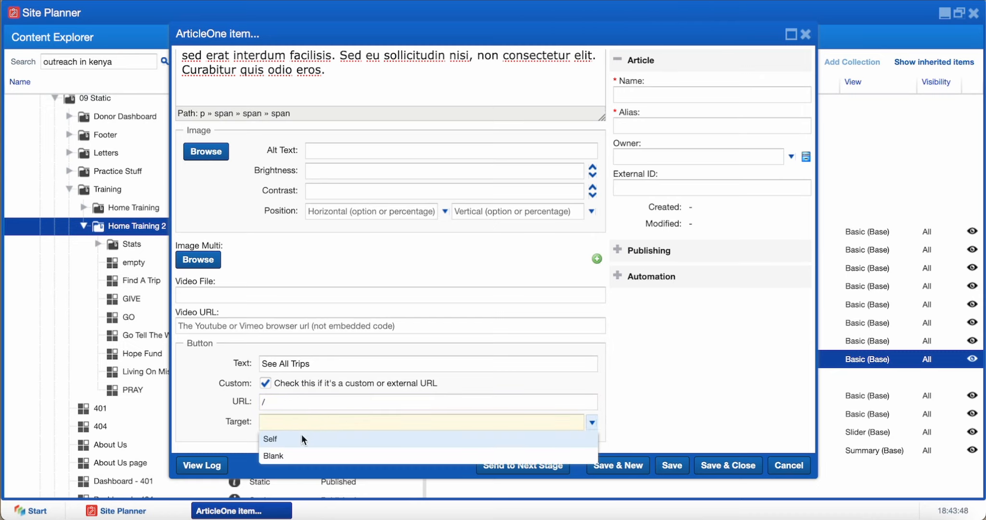
{"action": "left_click", "coordinate": [303, 438]}
Name the new item Featured Trips with the alias featured-trips and save it
{"action": "left_click", "coordinate": [711, 467]}
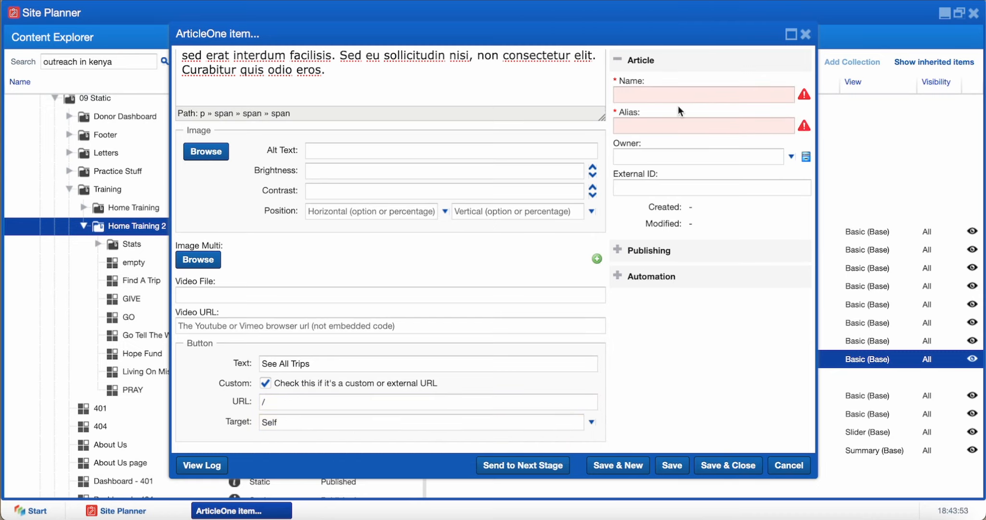
{"action": "scroll", "coordinate": [410, 138], "scroll_direction": "up", "scroll_amount": 5}
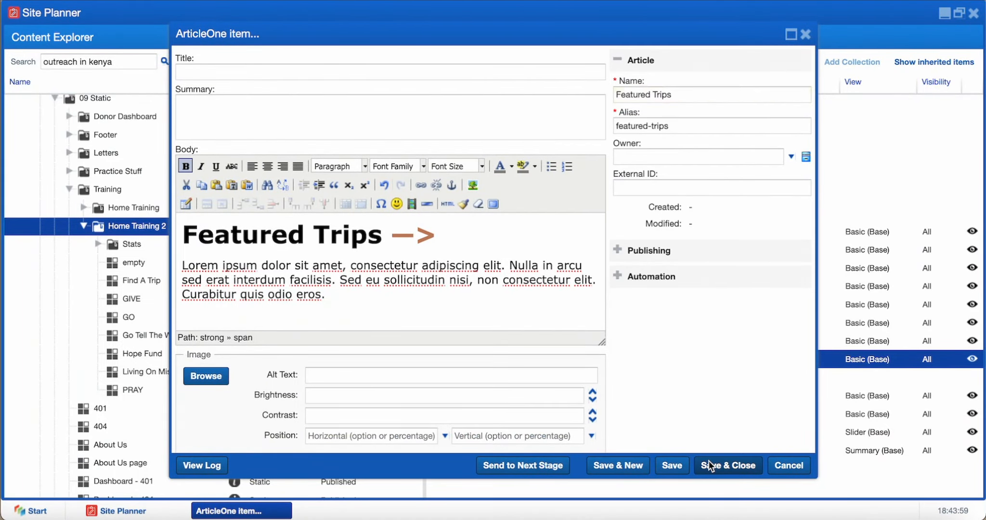
{"action": "left_click", "coordinate": [727, 465]}
Assign the Featured Trips static item to the Featured Trips wrapper with the Basic (Base) view and save it
{"action": "left_click_drag", "start_coordinate": [154, 283], "coordinate": [577, 363]}
{"action": "left_click", "coordinate": [432, 152]}
{"action": "left_click", "coordinate": [483, 335]}
{"action": "scroll", "coordinate": [482, 285], "scroll_direction": "down", "scroll_amount": 5}
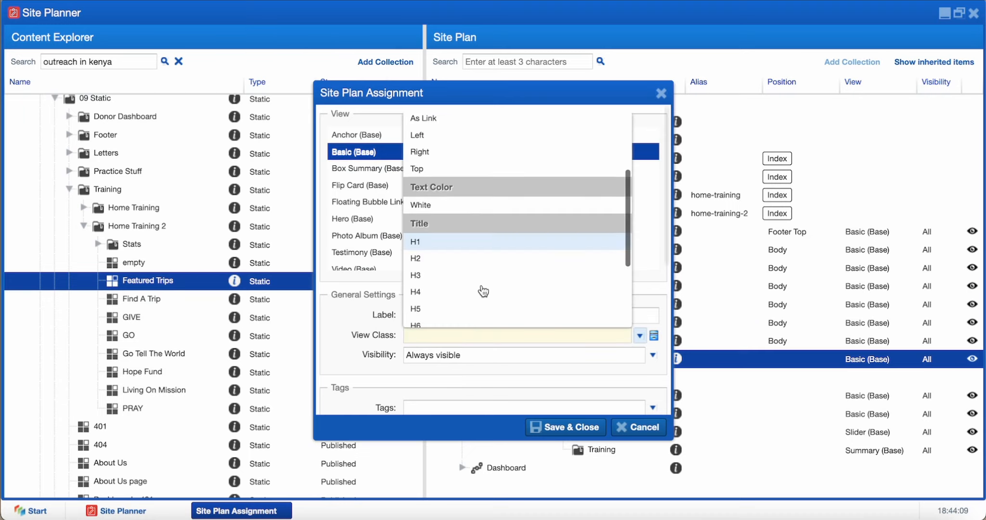
{"action": "left_click", "coordinate": [575, 430]}
{"action": "left_click", "coordinate": [575, 429]}
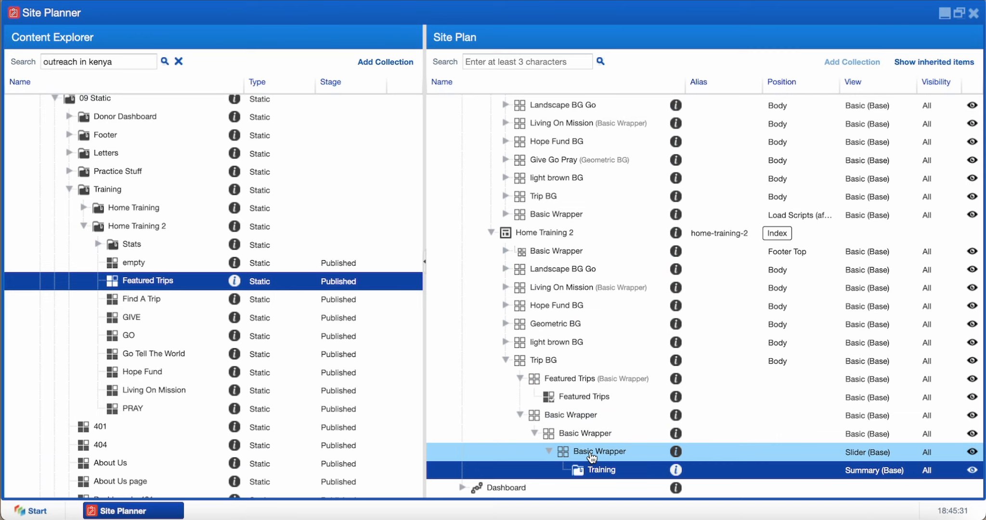
Remove the Featured Slider class from the slider Basic Wrapper, save it, and select the Training folder inside it
{"action": "double_click", "coordinate": [591, 455]}
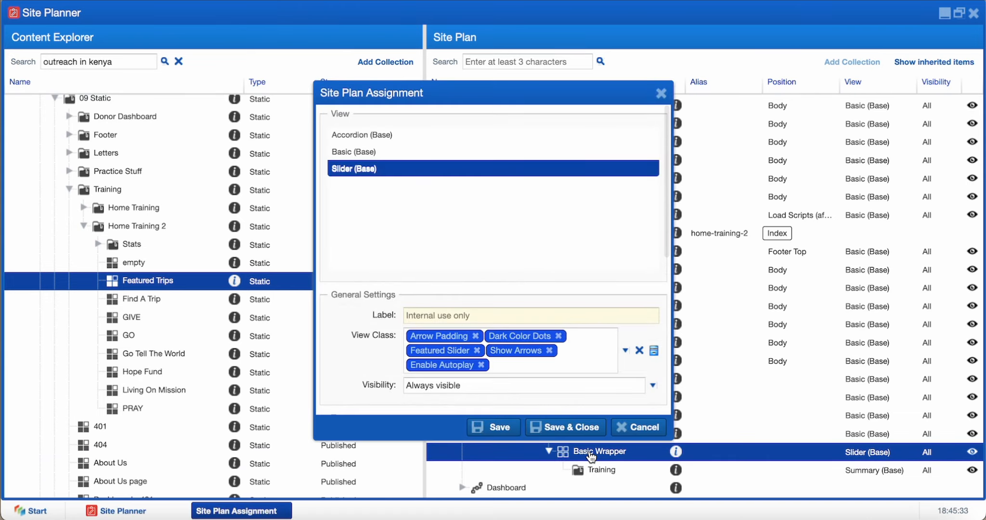
{"action": "left_click", "coordinate": [477, 350]}
{"action": "left_click", "coordinate": [579, 427]}
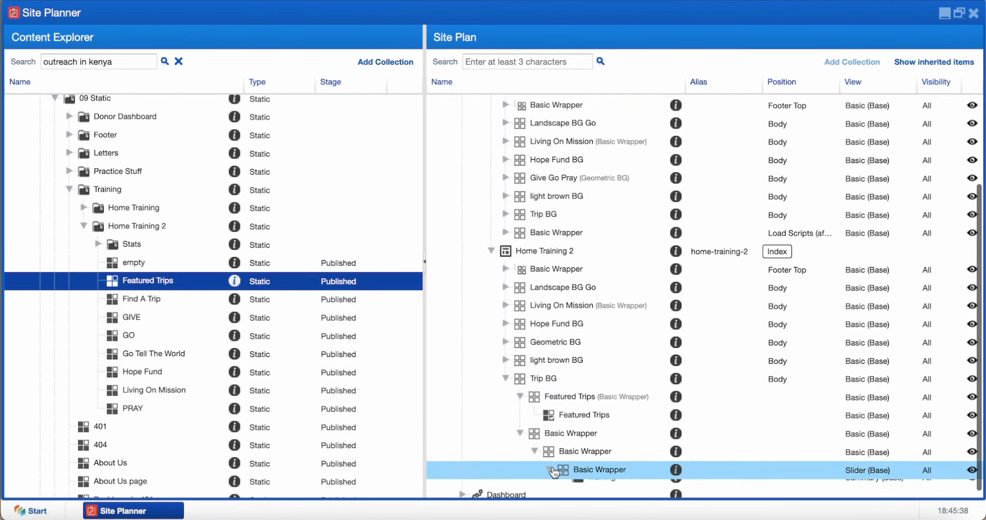
{"action": "left_click", "coordinate": [596, 469]}
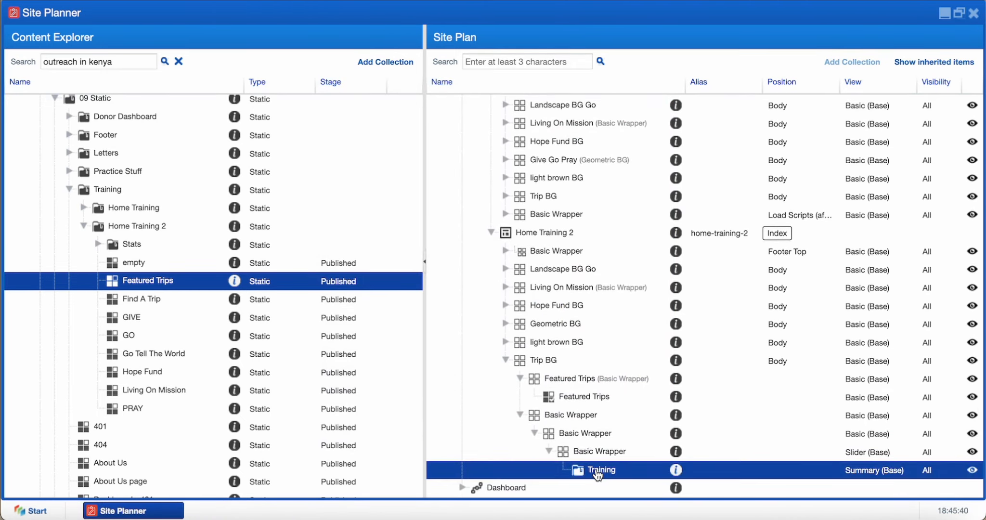
Limit the Training folder inside the slider wrapper to 1 item and save the assignment
{"action": "double_click", "coordinate": [597, 470]}
{"action": "scroll", "coordinate": [405, 337], "scroll_direction": "down", "scroll_amount": 5}
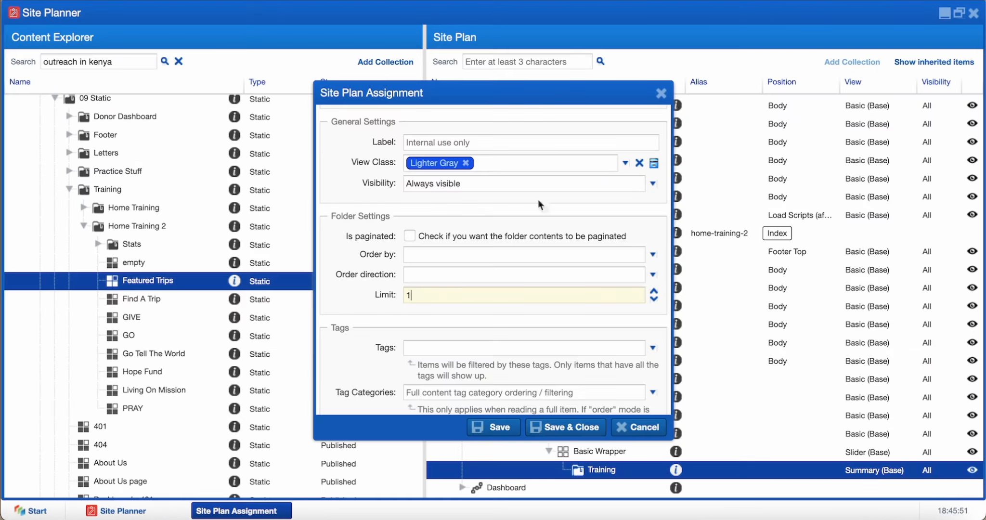
{"action": "left_click", "coordinate": [588, 430]}
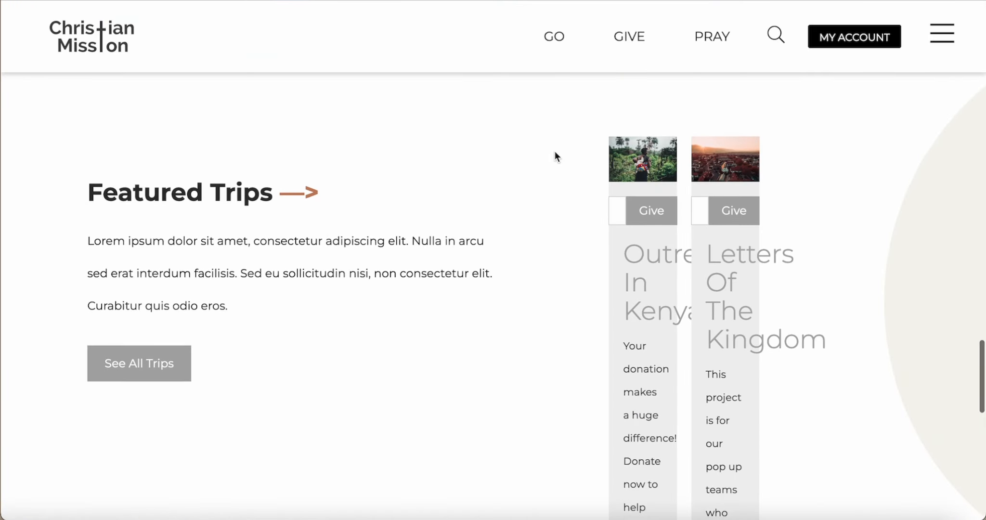
Check the Featured Trips section on the live page, examining the text beside the project card
{"action": "scroll", "coordinate": [554, 151], "scroll_direction": "up", "scroll_amount": 2}
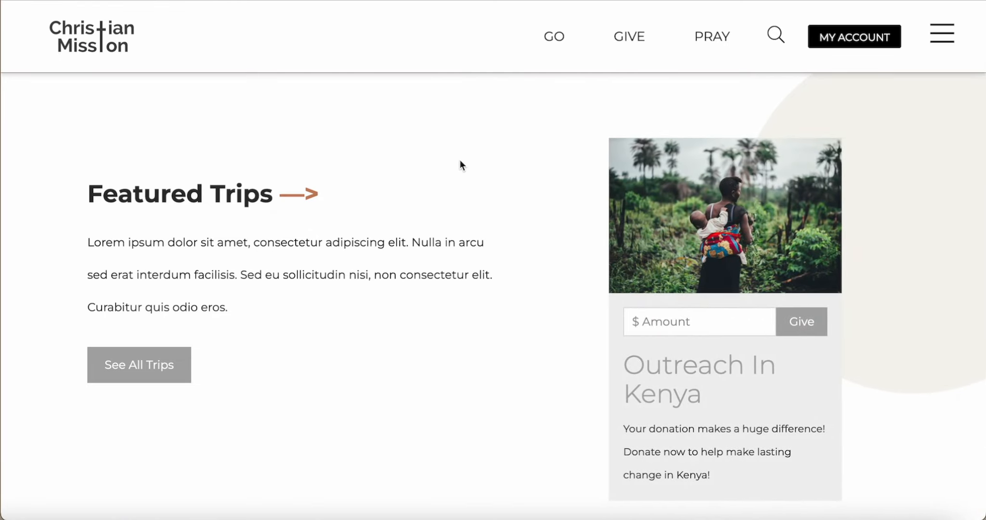
{"action": "scroll", "coordinate": [459, 160], "scroll_direction": "up", "scroll_amount": 2}
{"action": "scroll", "coordinate": [459, 163], "scroll_direction": "down", "scroll_amount": 2}
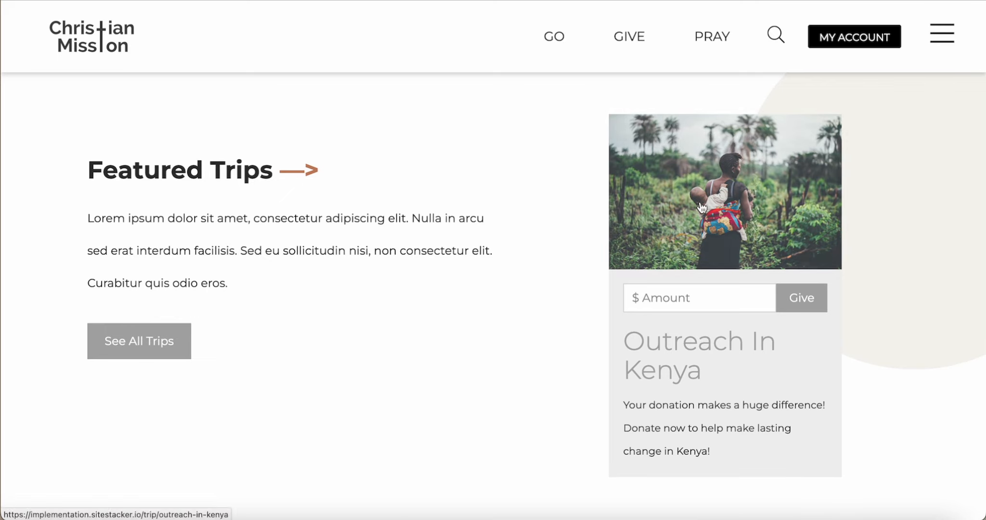
{"action": "scroll", "coordinate": [662, 72], "scroll_direction": "down", "scroll_amount": 1}
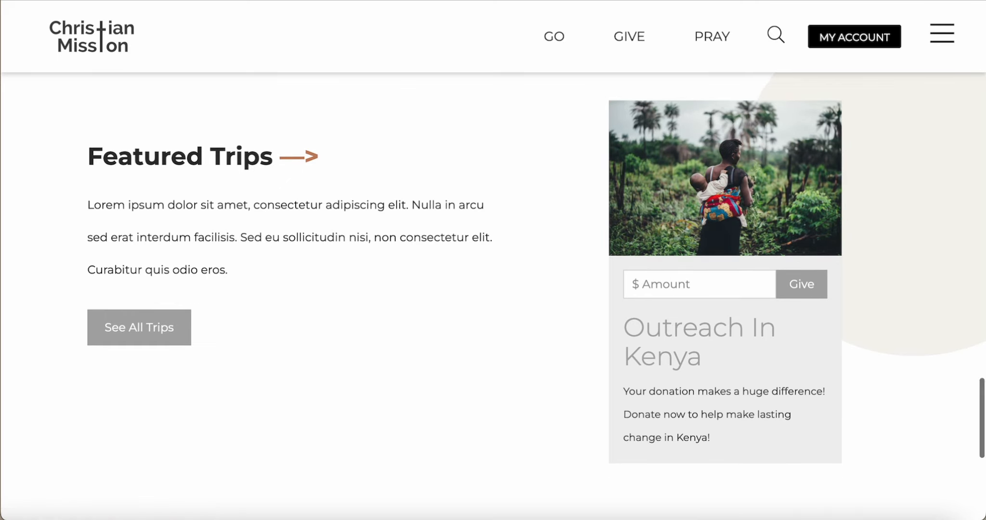
{"action": "scroll", "coordinate": [535, 262], "scroll_direction": "up", "scroll_amount": 1}
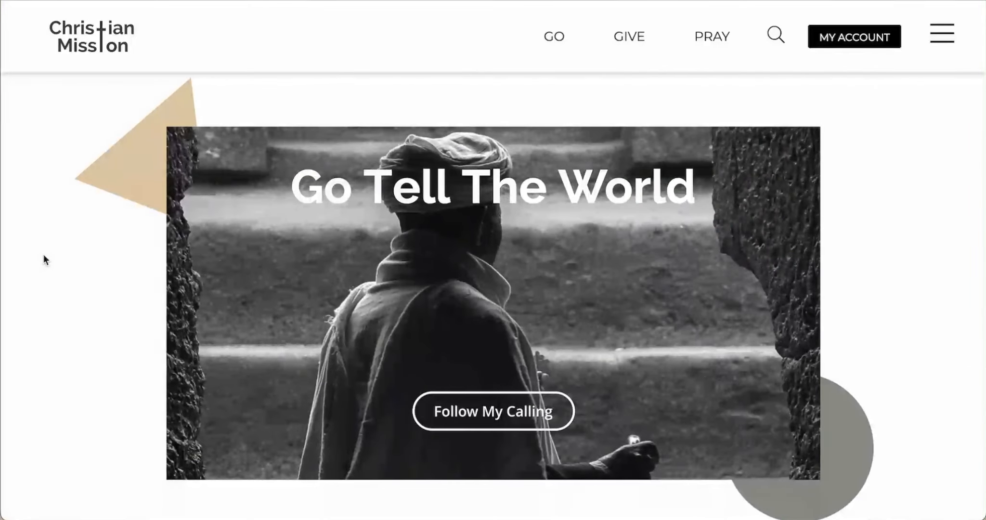
Review the rebuilt home page from the Go Tell The World banner down to the amount field on the Featured Trips card
{"action": "scroll", "coordinate": [44, 260], "scroll_direction": "down", "scroll_amount": 5}
{"action": "scroll", "coordinate": [44, 256], "scroll_direction": "down", "scroll_amount": 10}
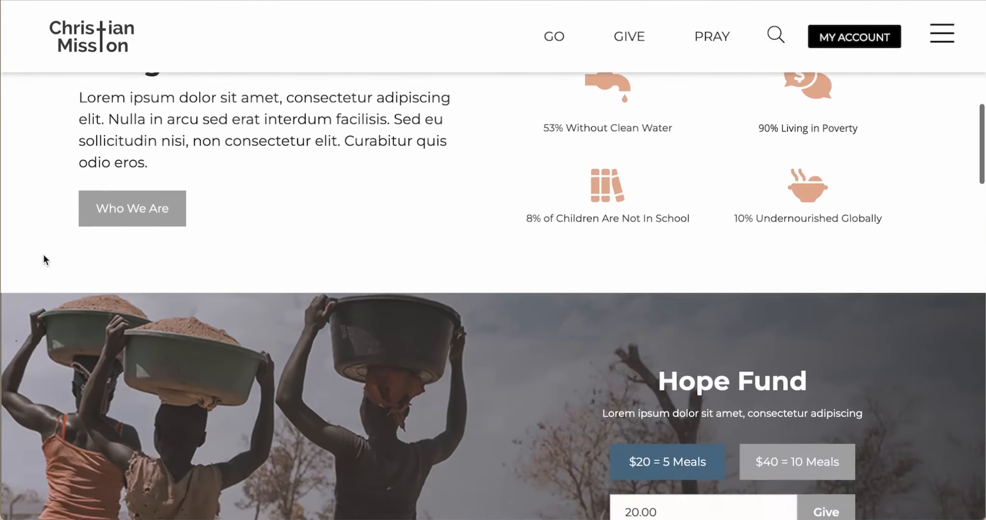
{"action": "scroll", "coordinate": [44, 259], "scroll_direction": "down", "scroll_amount": 4}
{"action": "scroll", "coordinate": [44, 259], "scroll_direction": "down", "scroll_amount": 2}
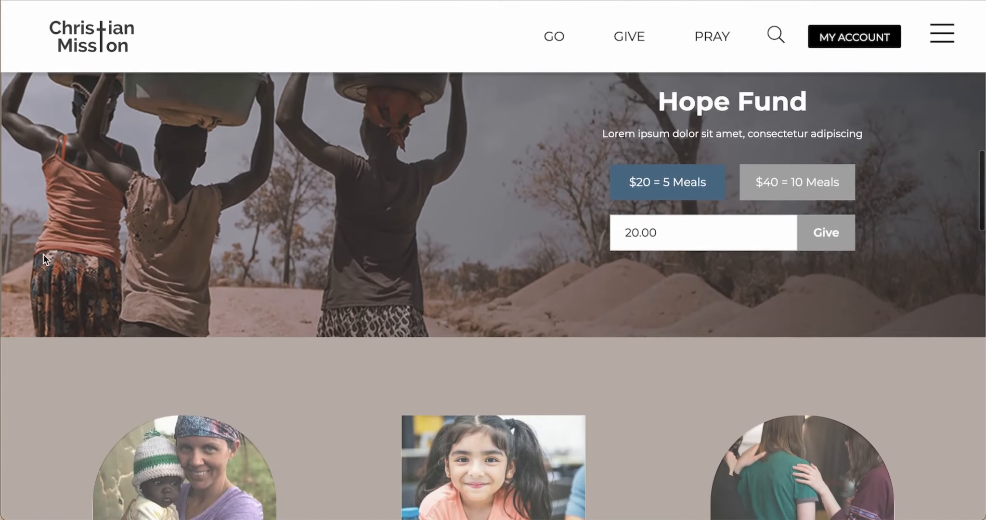
{"action": "scroll", "coordinate": [43, 255], "scroll_direction": "down", "scroll_amount": 5}
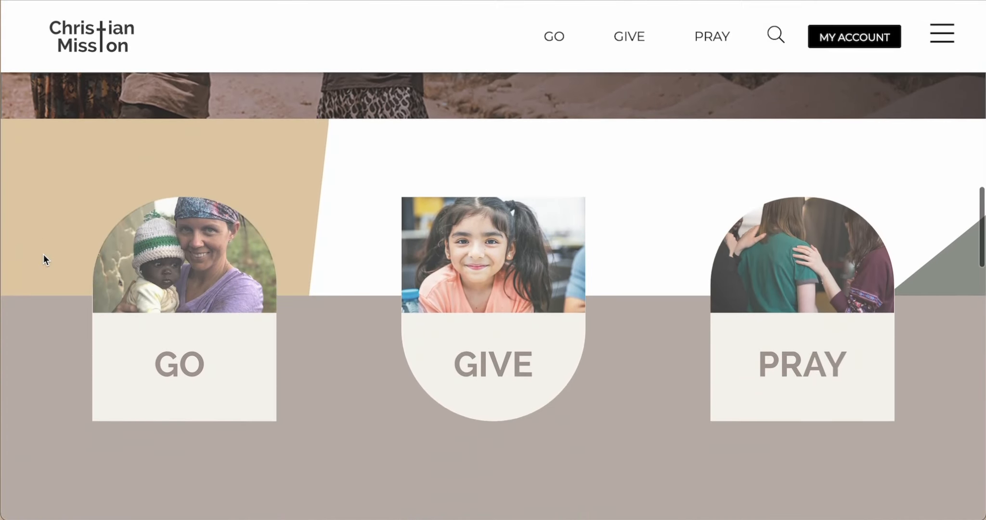
{"action": "scroll", "coordinate": [43, 254], "scroll_direction": "down", "scroll_amount": 1}
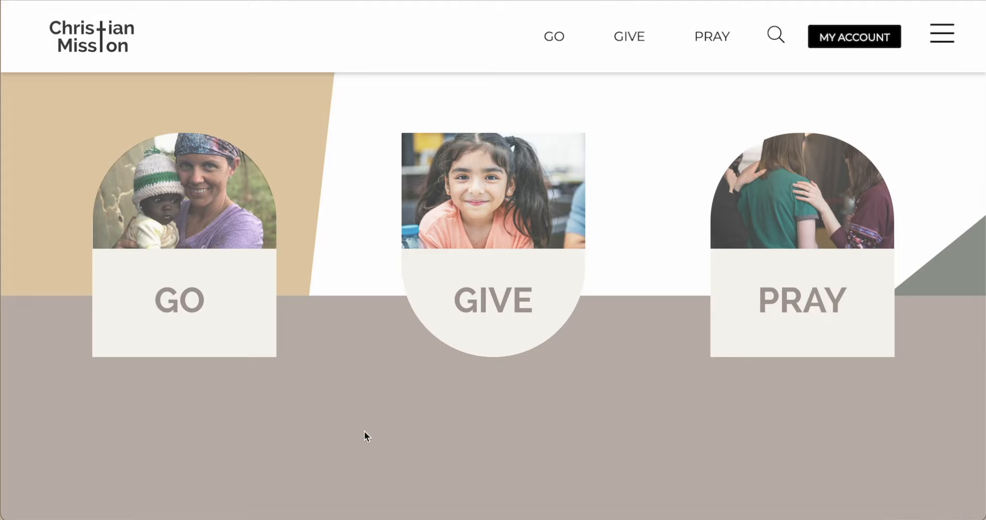
{"action": "scroll", "coordinate": [364, 430], "scroll_direction": "down", "scroll_amount": 3}
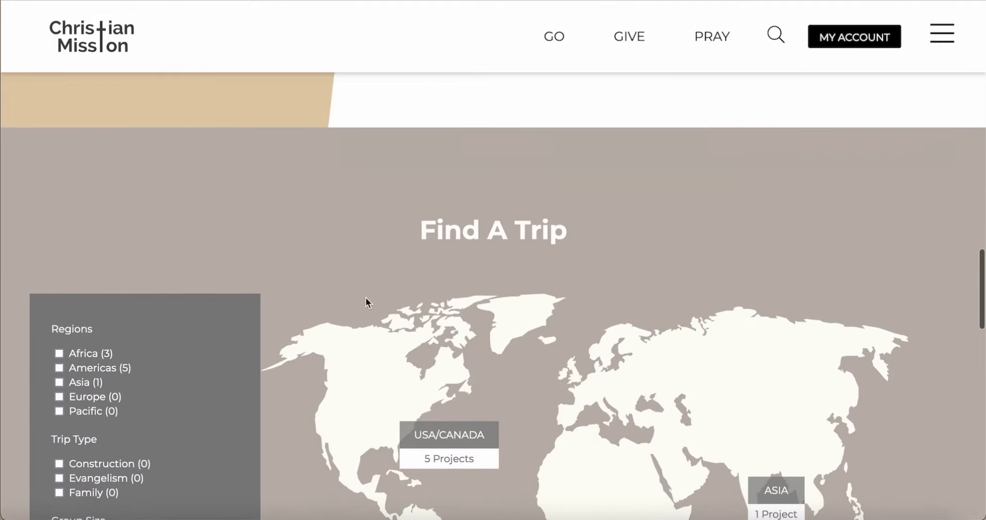
{"action": "scroll", "coordinate": [366, 302], "scroll_direction": "up", "scroll_amount": 3}
{"action": "scroll", "coordinate": [365, 302], "scroll_direction": "down", "scroll_amount": 1}
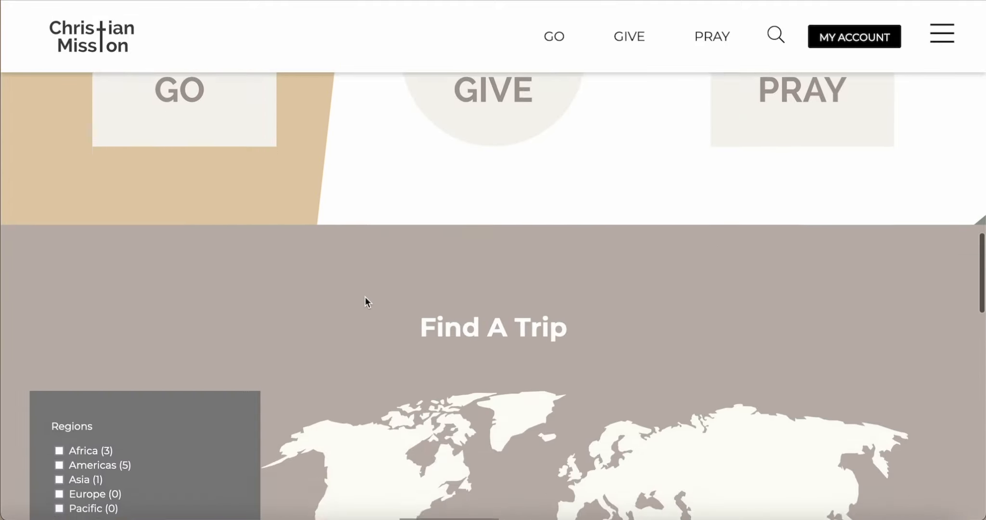
{"action": "scroll", "coordinate": [364, 297], "scroll_direction": "down", "scroll_amount": 10}
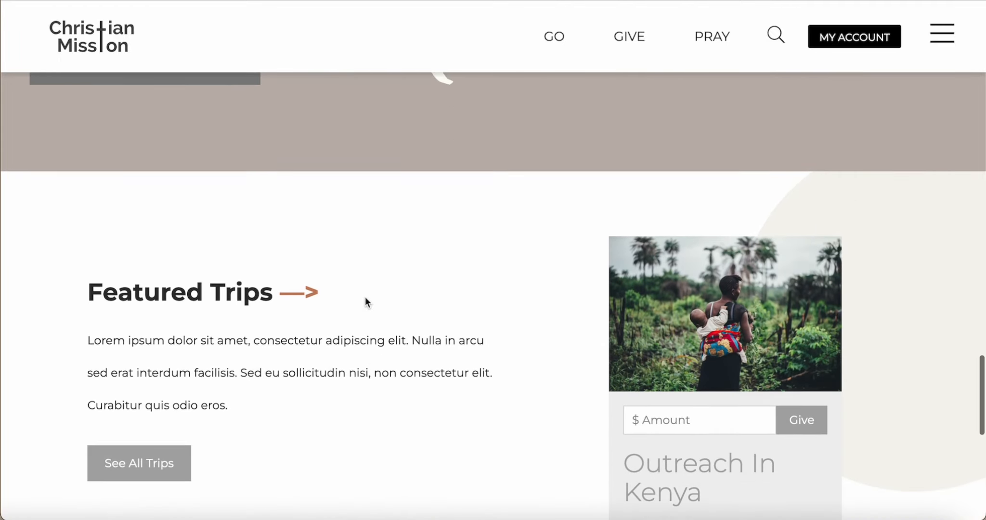
{"action": "scroll", "coordinate": [365, 302], "scroll_direction": "down", "scroll_amount": 3}
{"action": "left_click", "coordinate": [702, 286]}
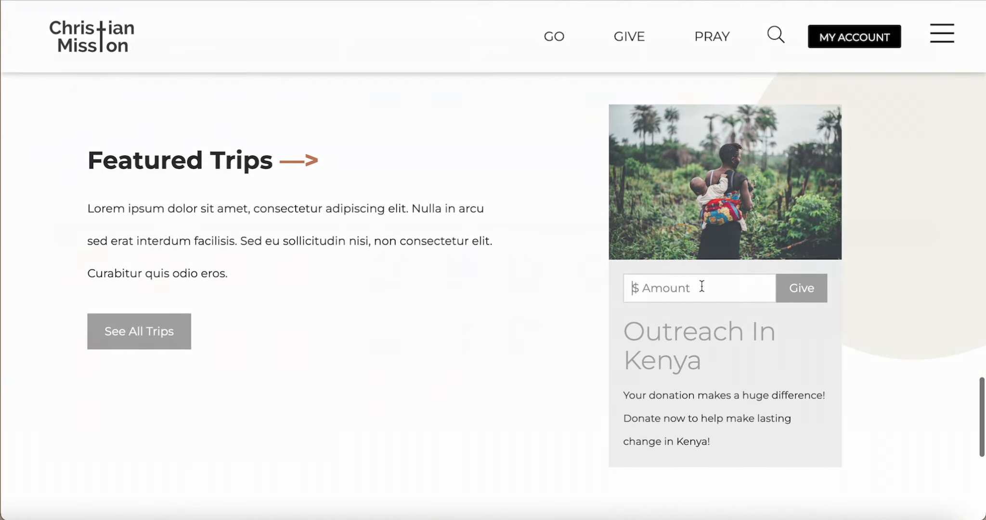